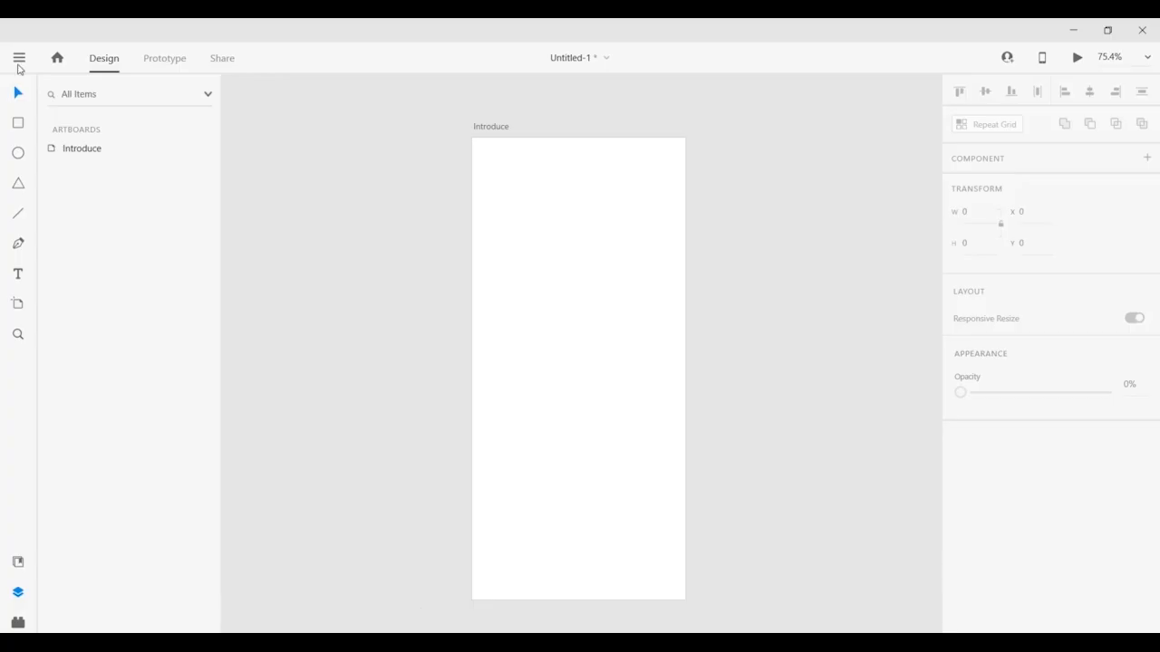
Open the 'Do more with XD' plugin marketplace from the installed Plugins list.
left_click(19, 57)
mouse_move(99, 624)
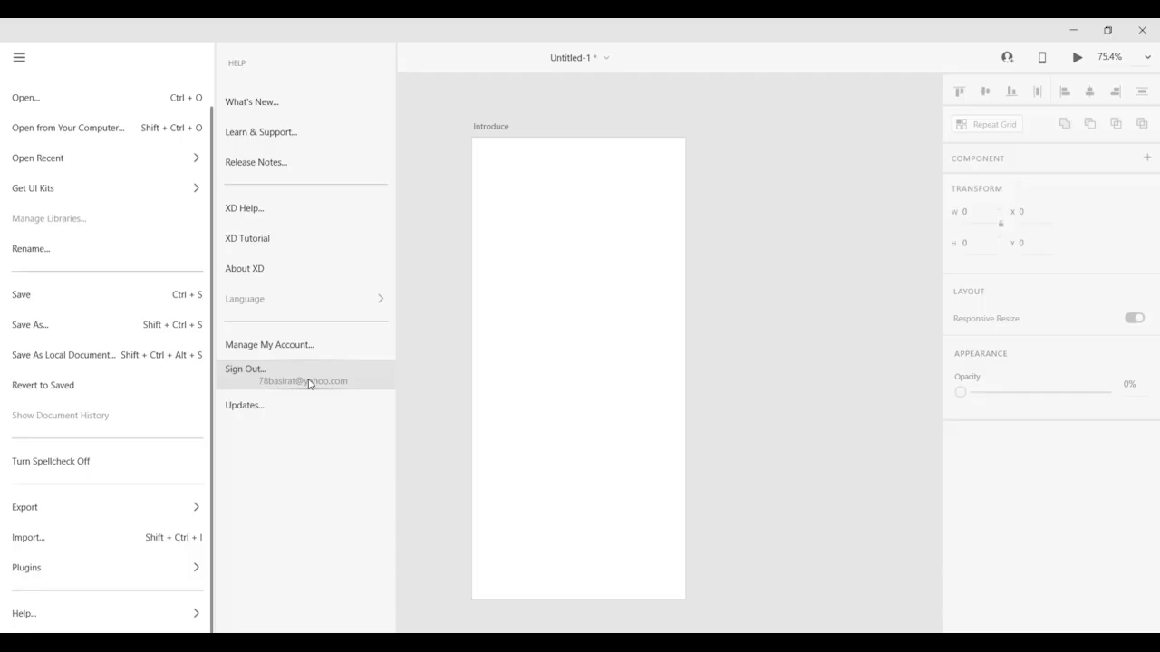
left_click(20, 57)
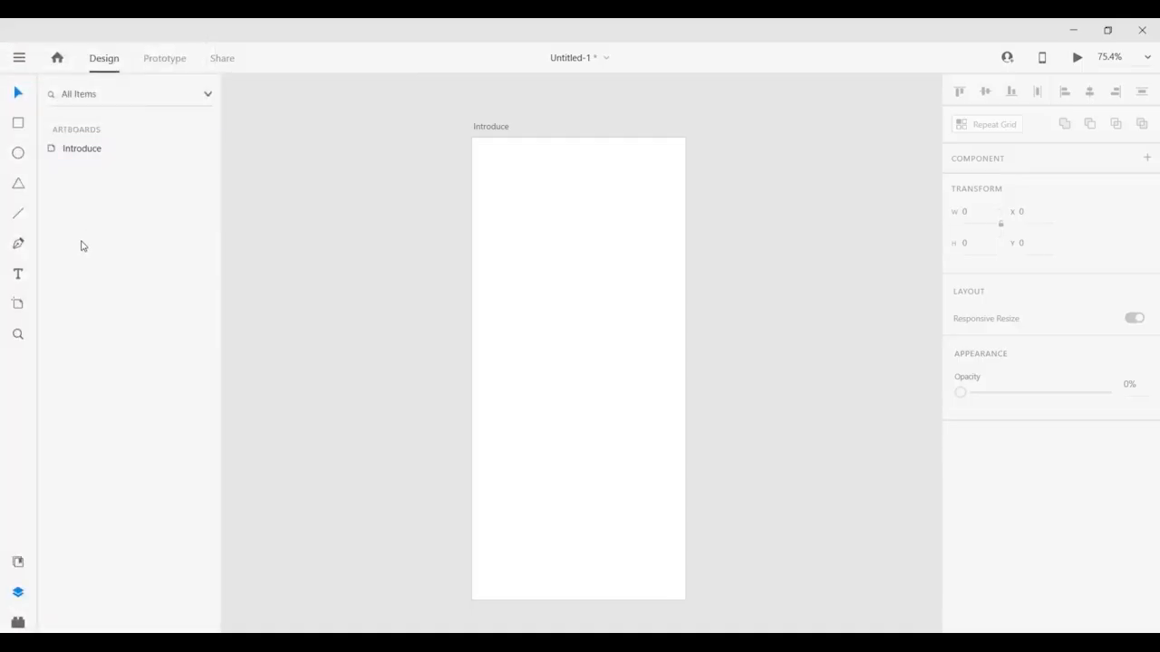
left_click(19, 622)
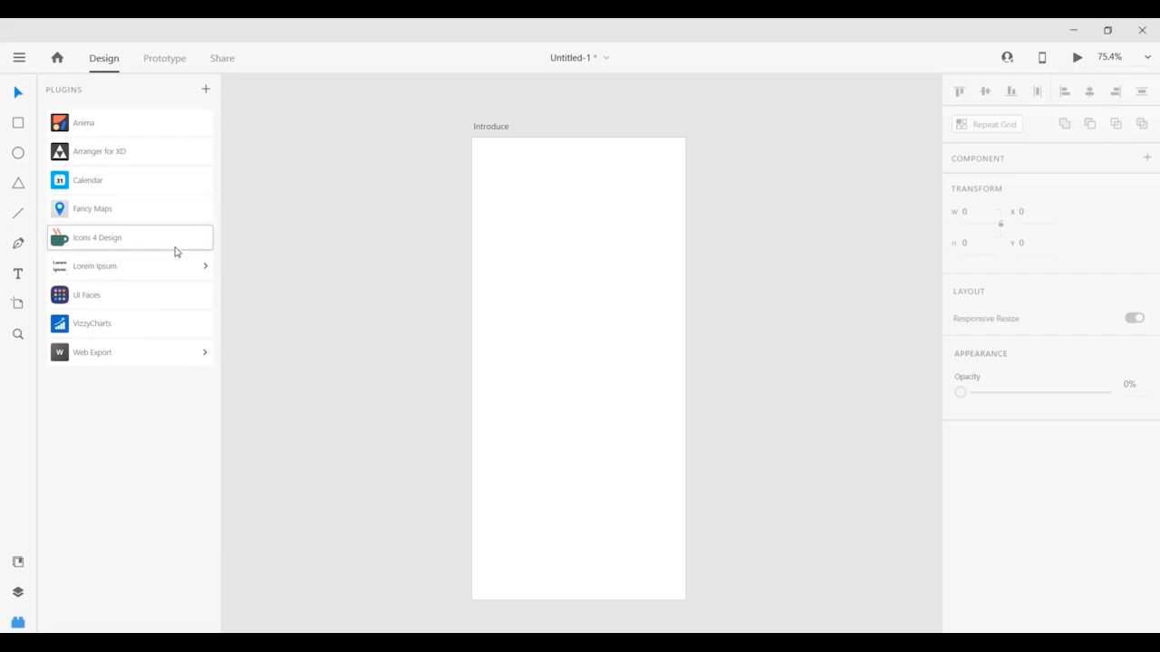
left_click(206, 90)
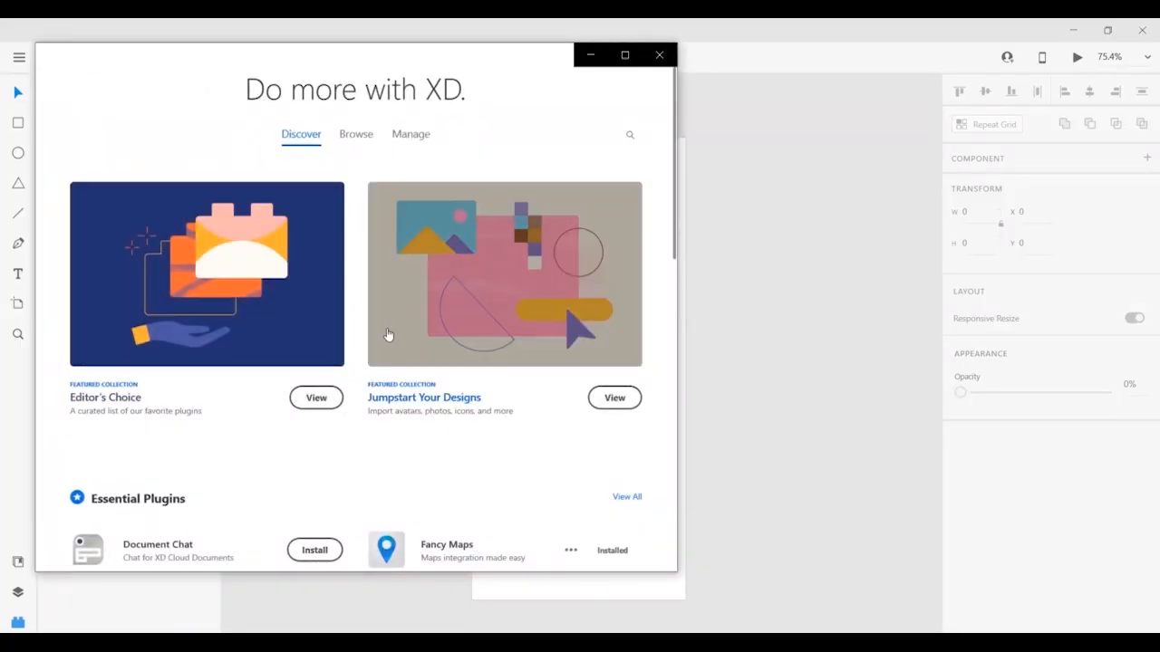
Browse all plugins, then list installed plugins under Manage and show Web Export's options.
left_click(356, 138)
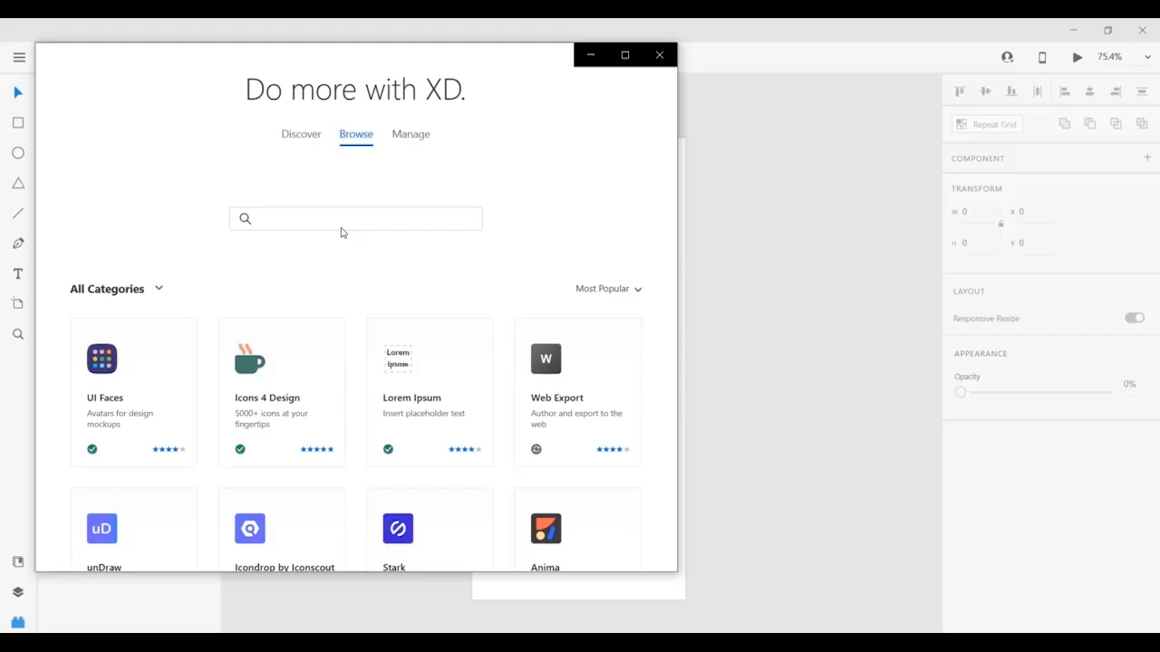
left_click(408, 145)
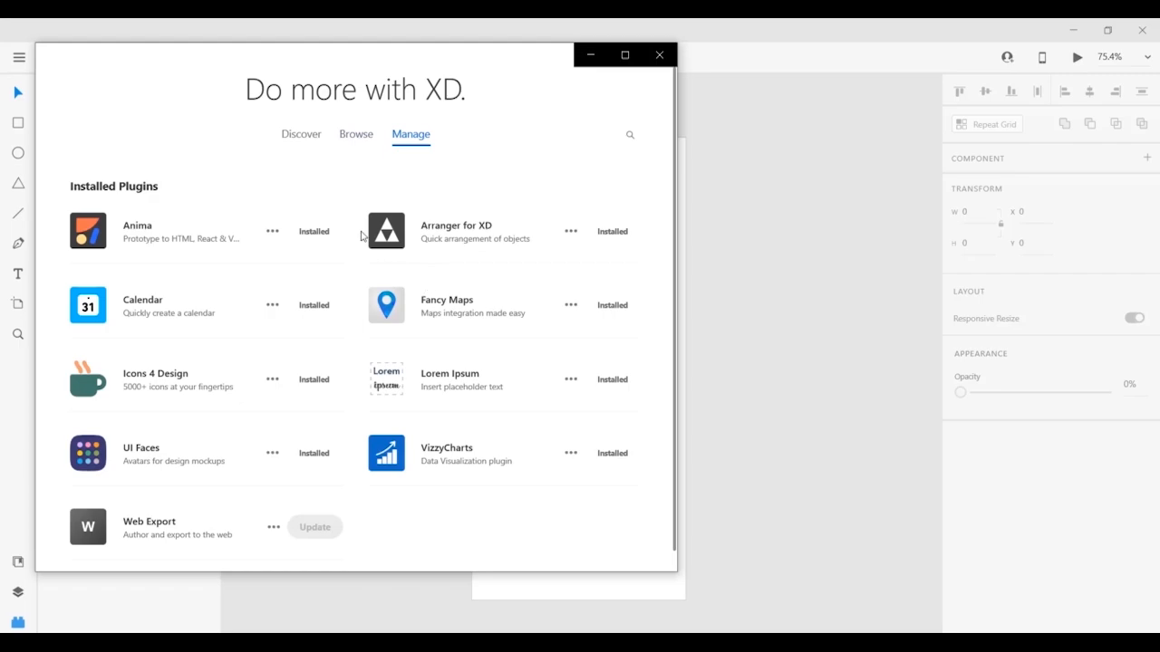
mouse_move(319, 525)
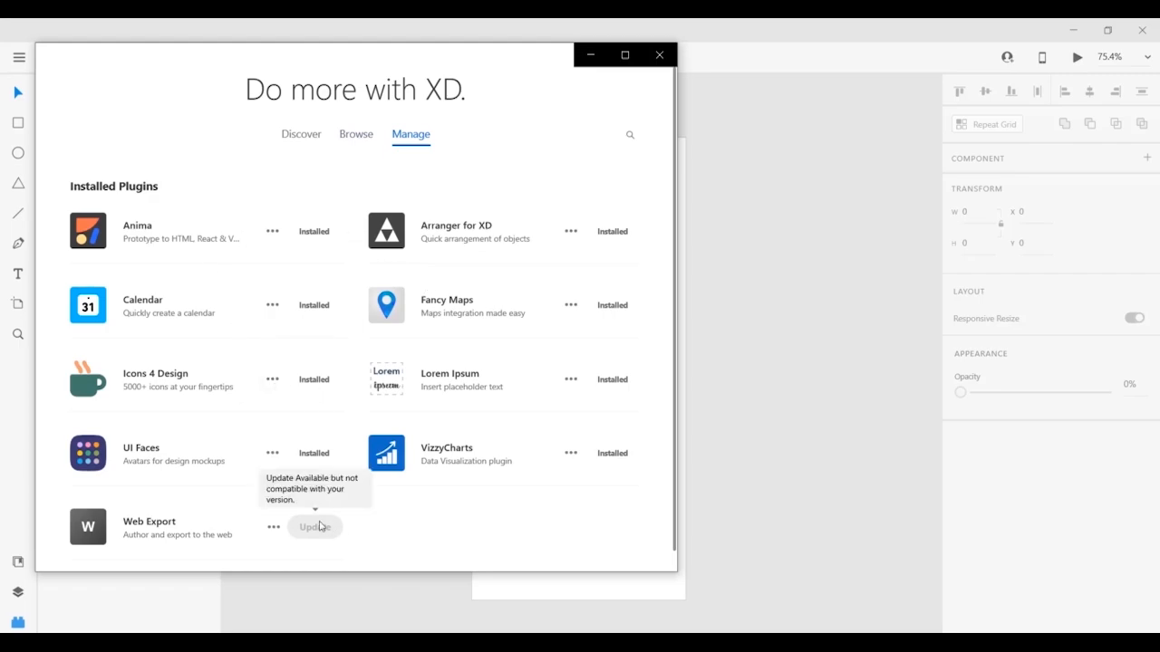
left_click(273, 534)
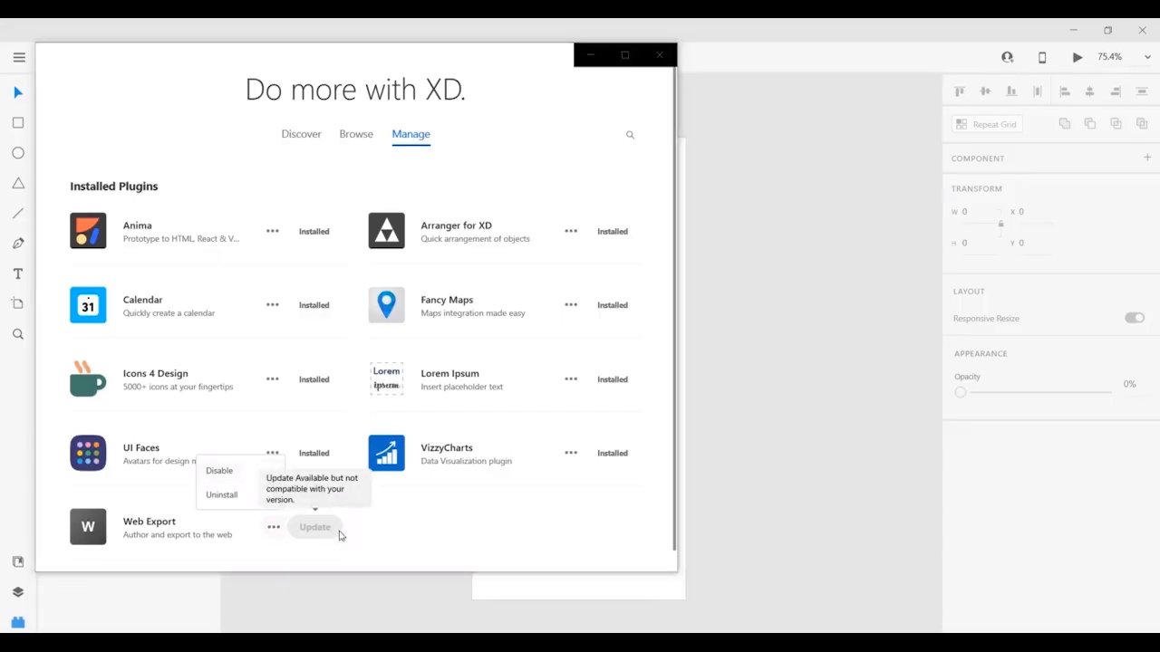
Close the plugin manager to return to the Design workspace.
left_click(660, 56)
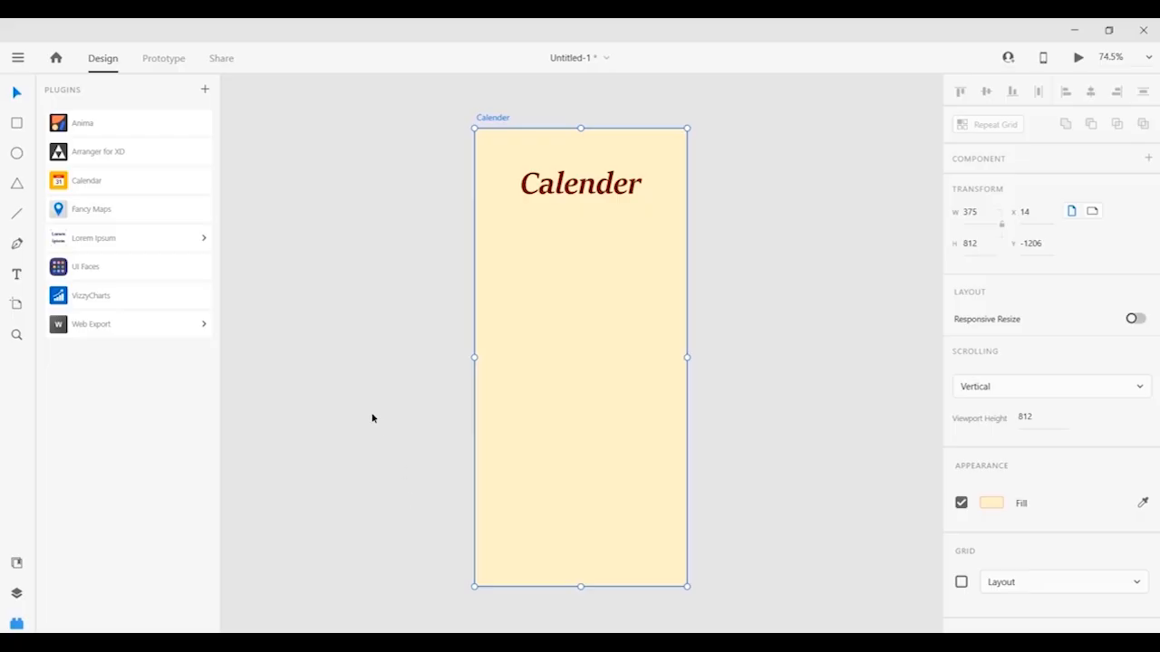
Open the Calendar plugin, keep English as its language, and scroll down to Make Calendar.
left_click(110, 184)
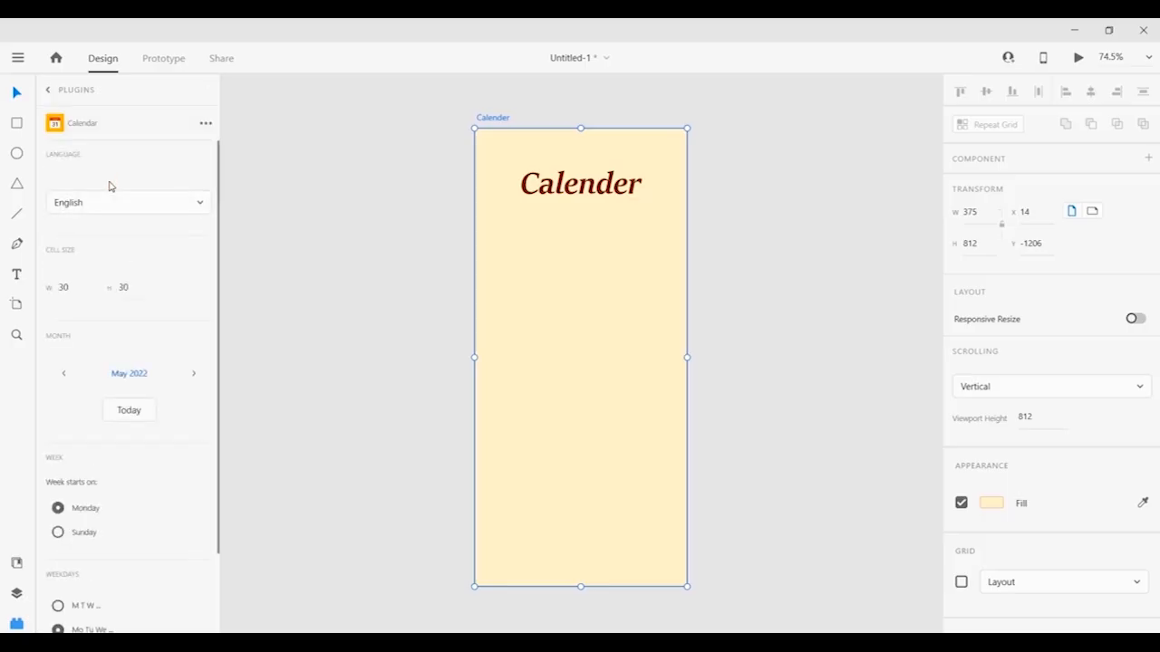
scroll(103, 232, "down", 2)
scroll(103, 232, "up", 2)
left_click(97, 210)
scroll(97, 209, "up", 1)
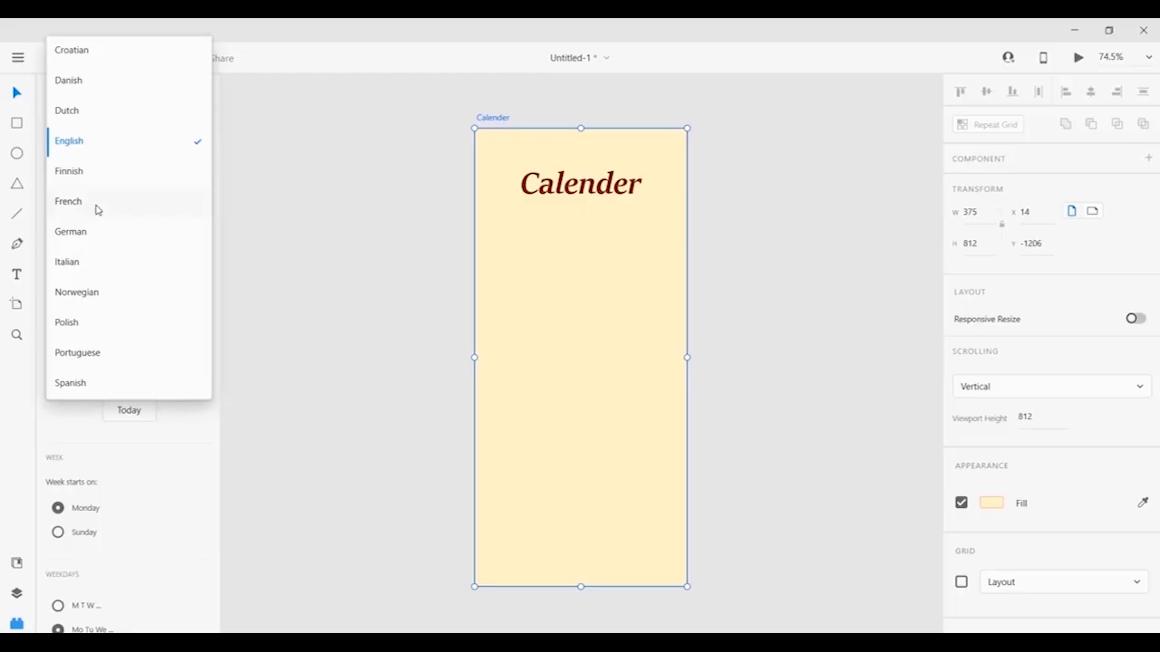
left_click(97, 148)
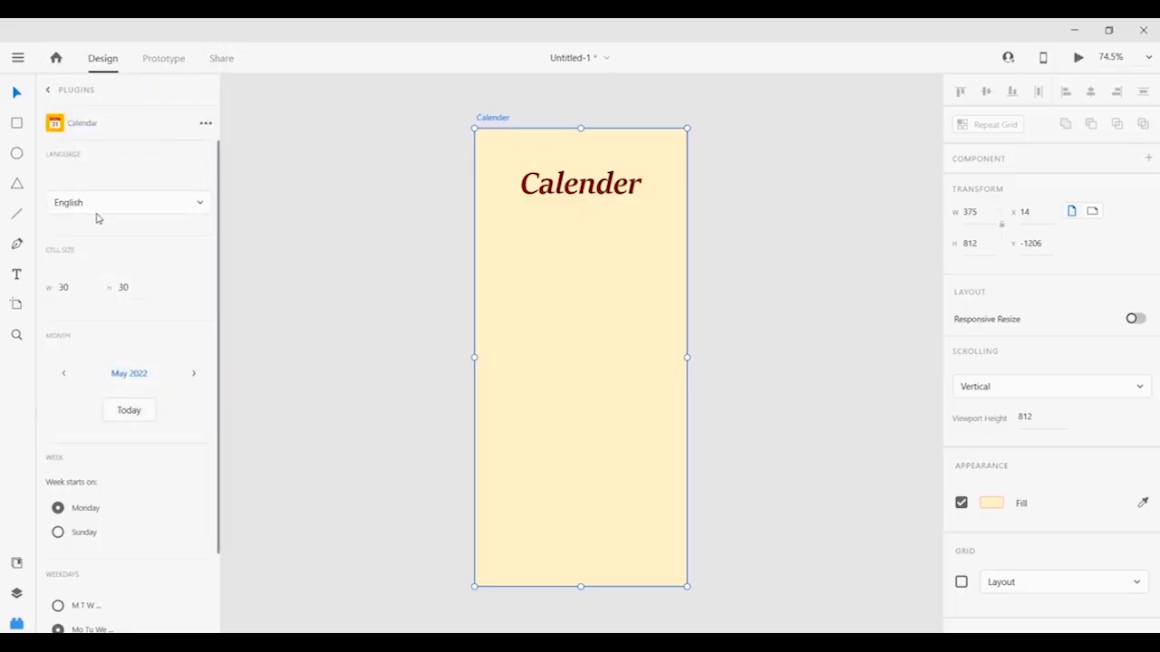
scroll(104, 233, "down", 1)
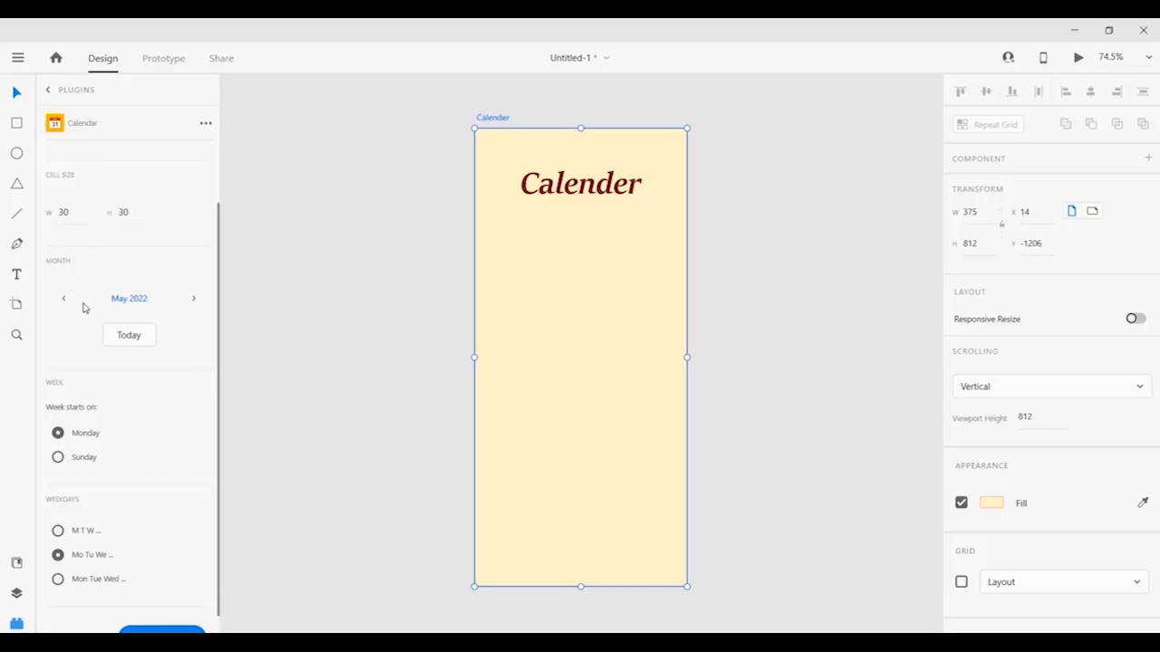
scroll(88, 316, "down", 1)
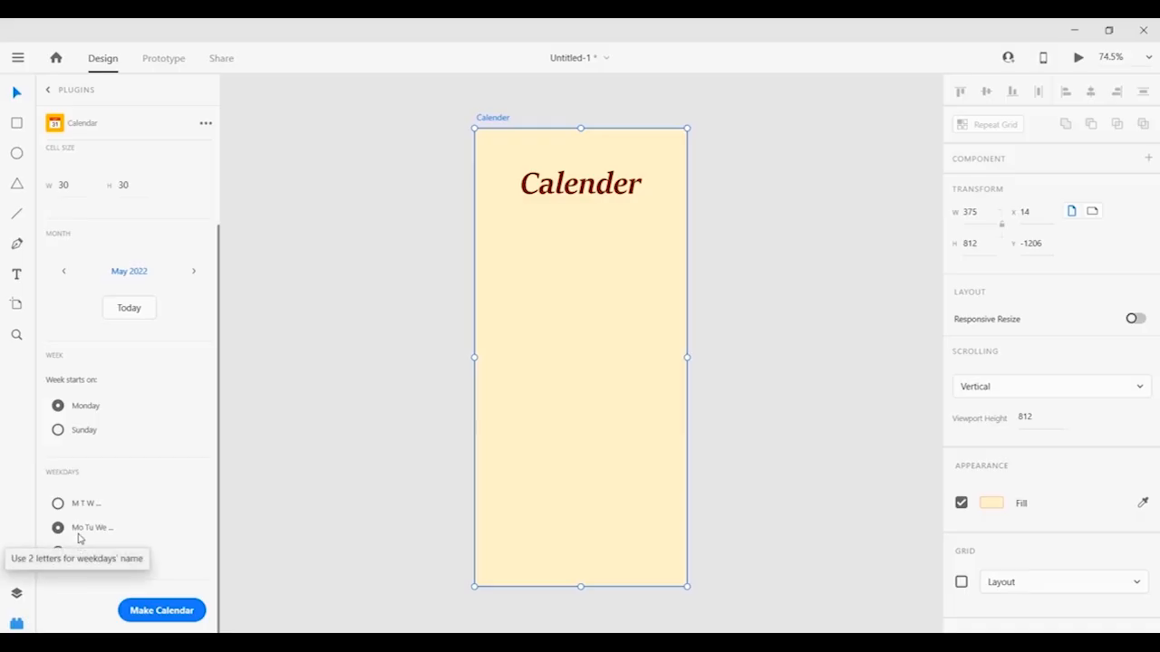
Generate the May 2022 calendar and resize it to about 187×207.
left_click(162, 611)
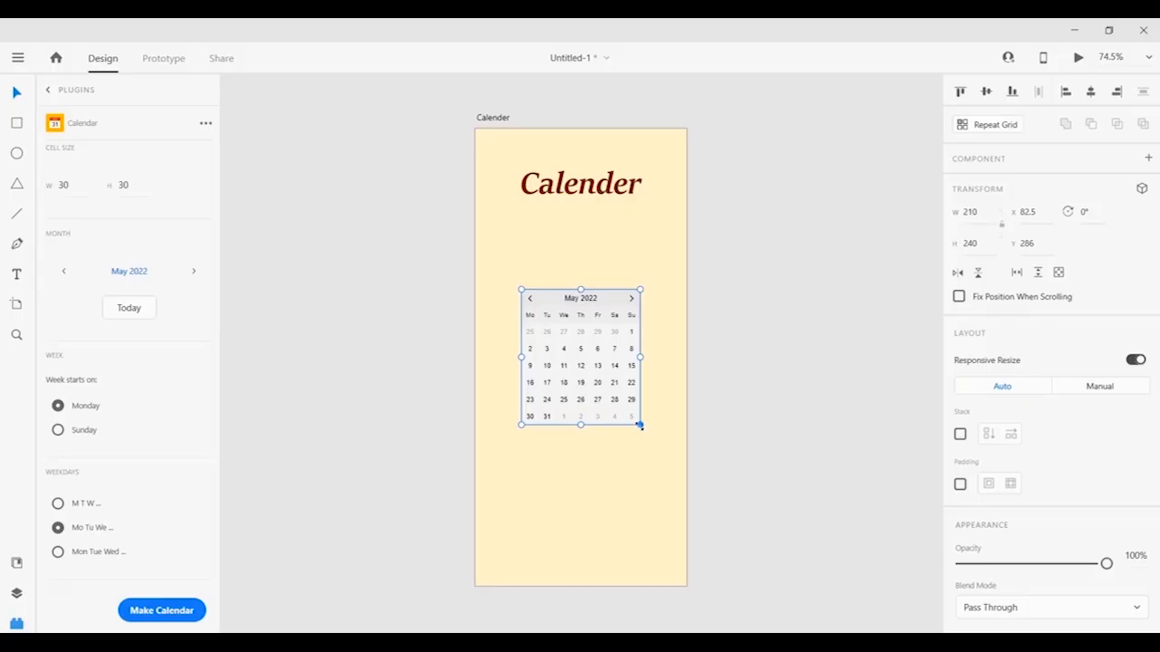
mouse_move(640, 425)
left_mouse_down()
mouse_move(715, 520)
mouse_move(781, 577)
mouse_move(565, 329)
mouse_move(657, 452)
mouse_move(753, 536)
mouse_move(623, 405)
mouse_move(652, 448)
mouse_move(735, 525)
mouse_move(627, 408)
left_mouse_up()
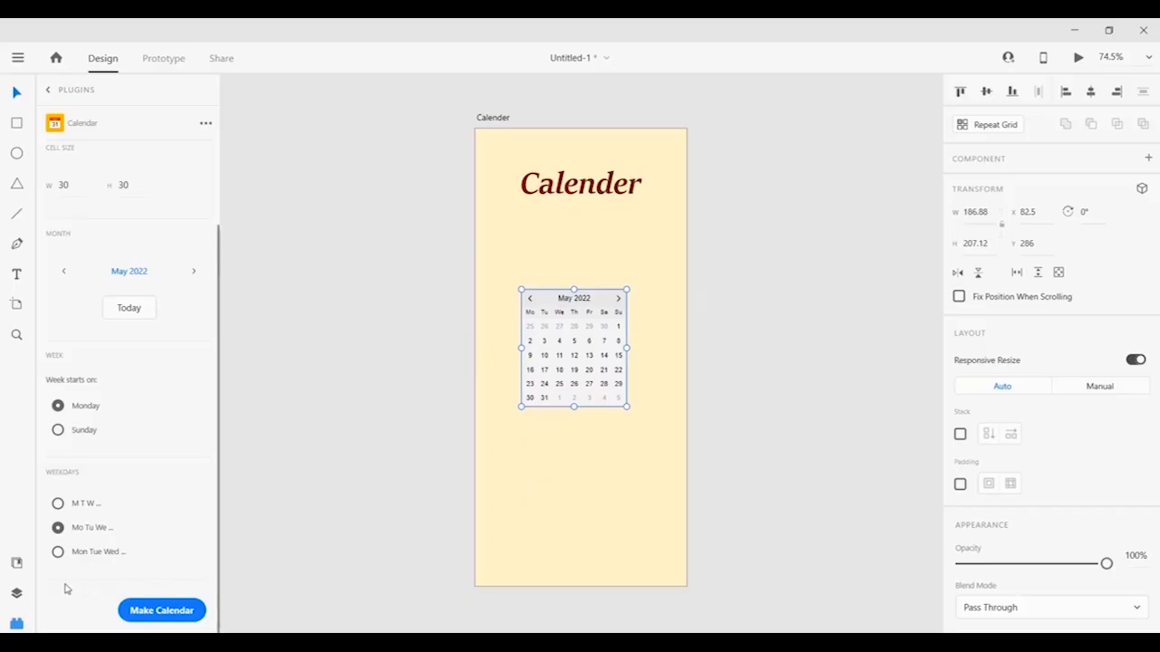
Expand Group 1 in Layers to review the calendar's date text and rectangle layers, then deselect.
left_click(16, 593)
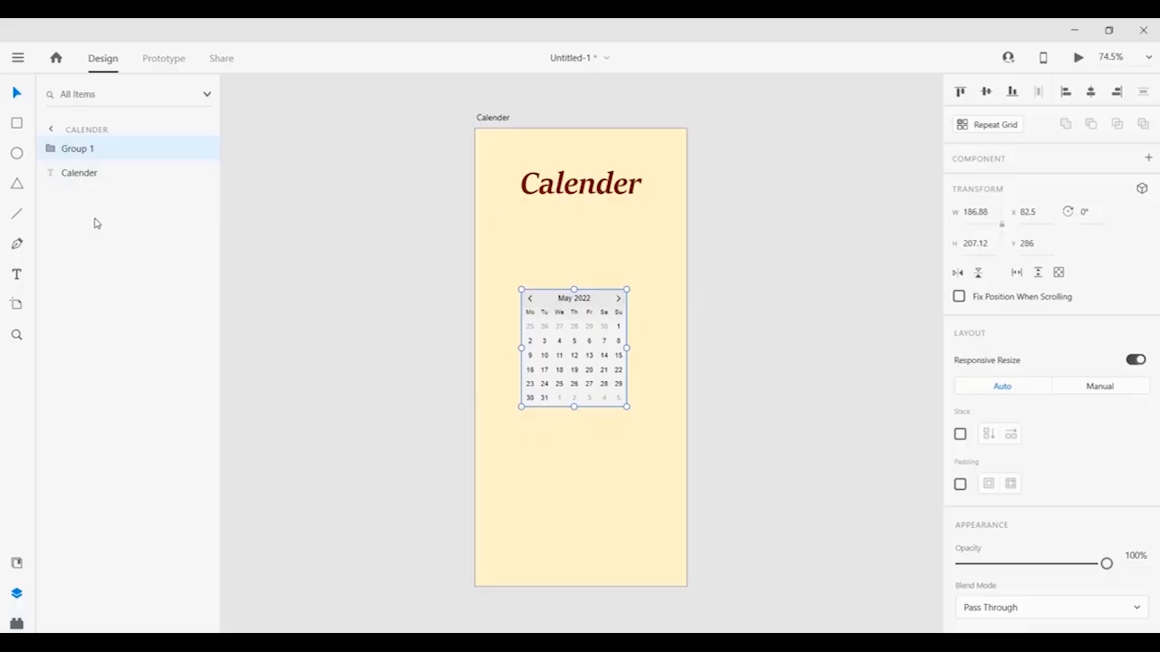
left_click(51, 150)
scroll(80, 217, "down", 5)
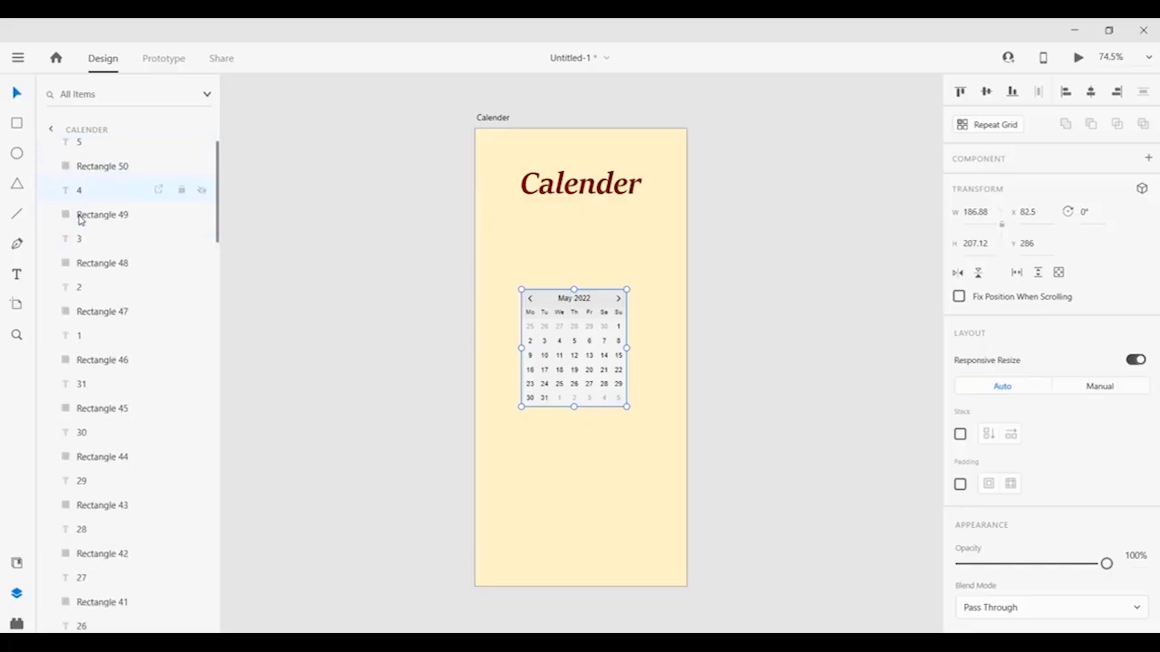
scroll(80, 217, "down", 10)
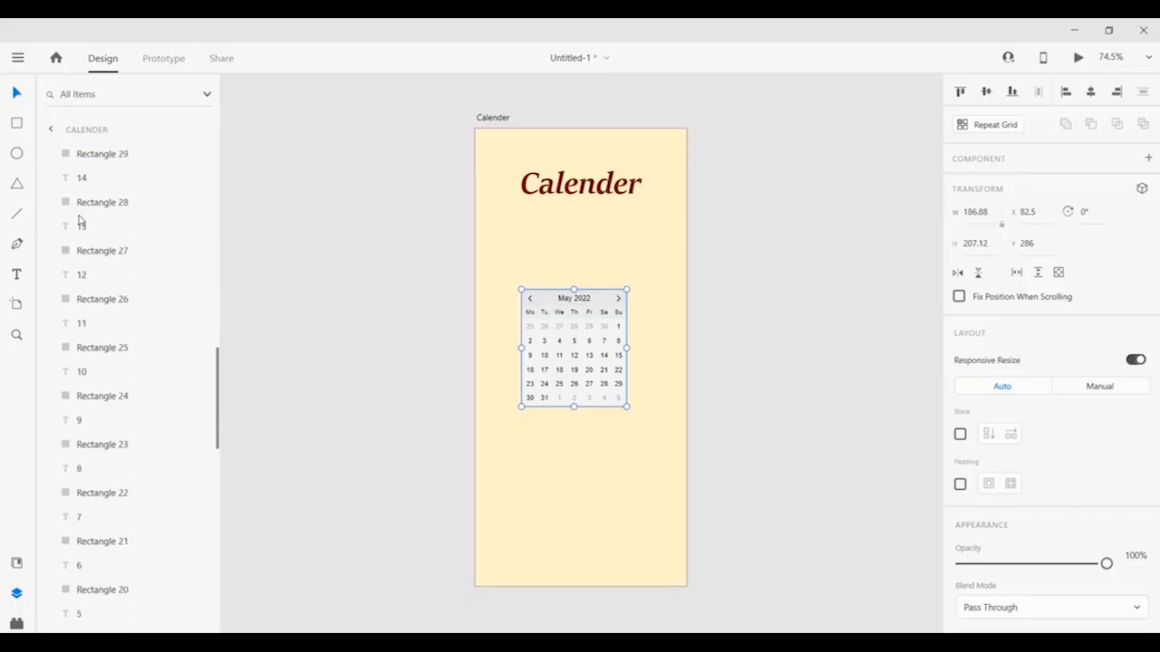
scroll(80, 218, "up", 15)
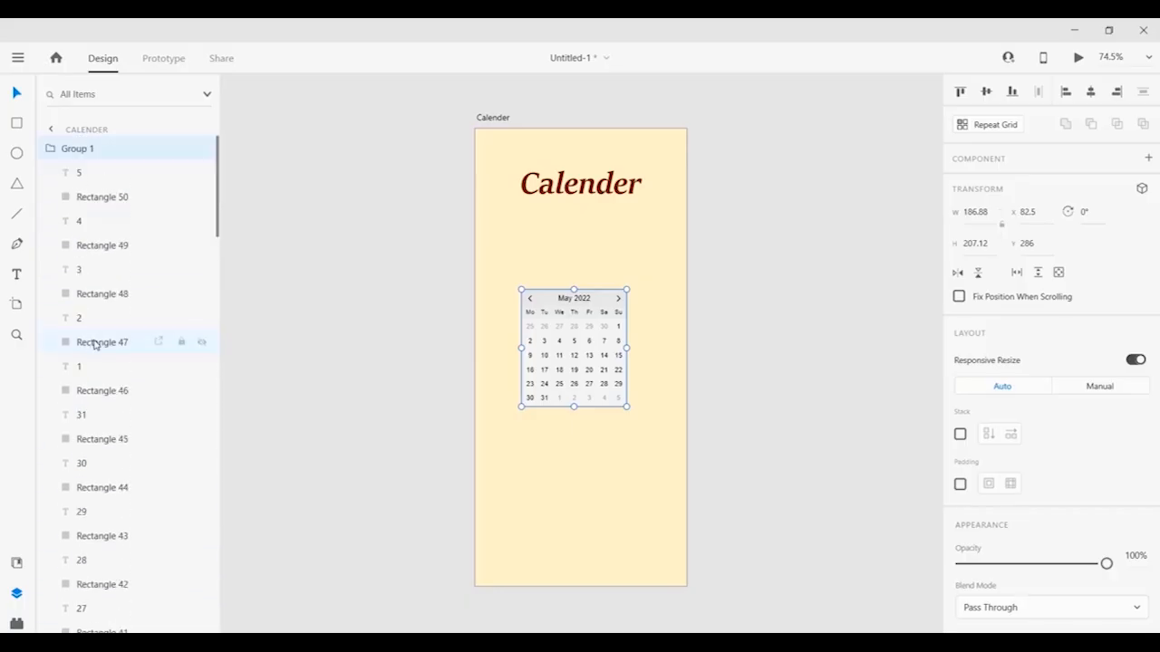
scroll(96, 339, "down", 3)
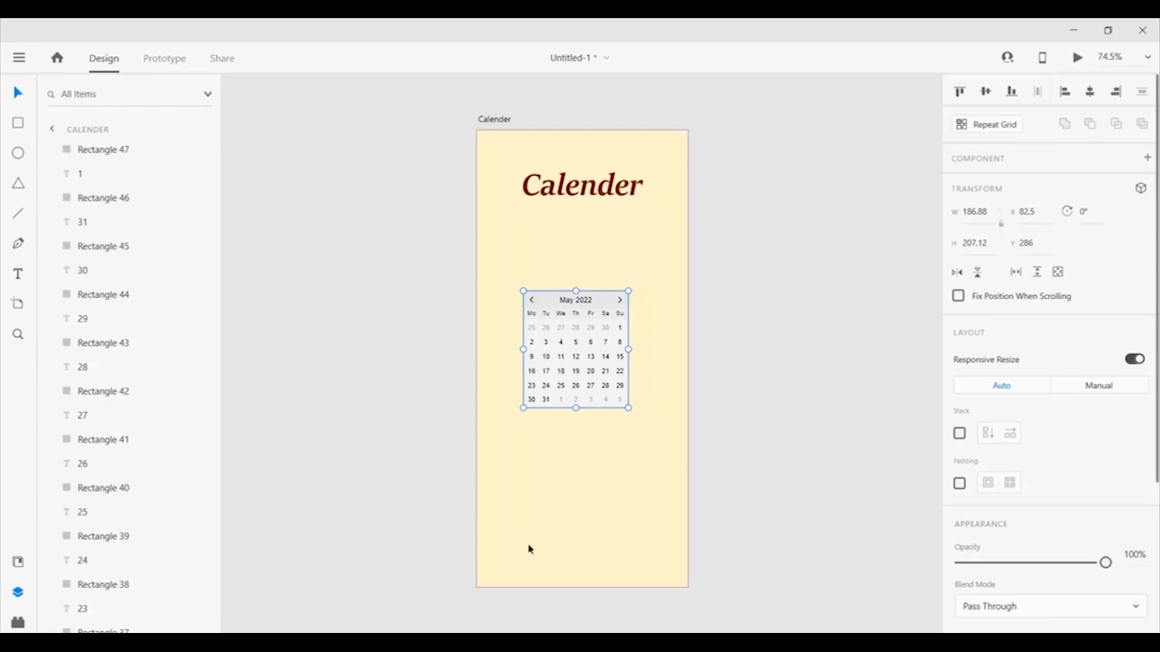
left_click(526, 546)
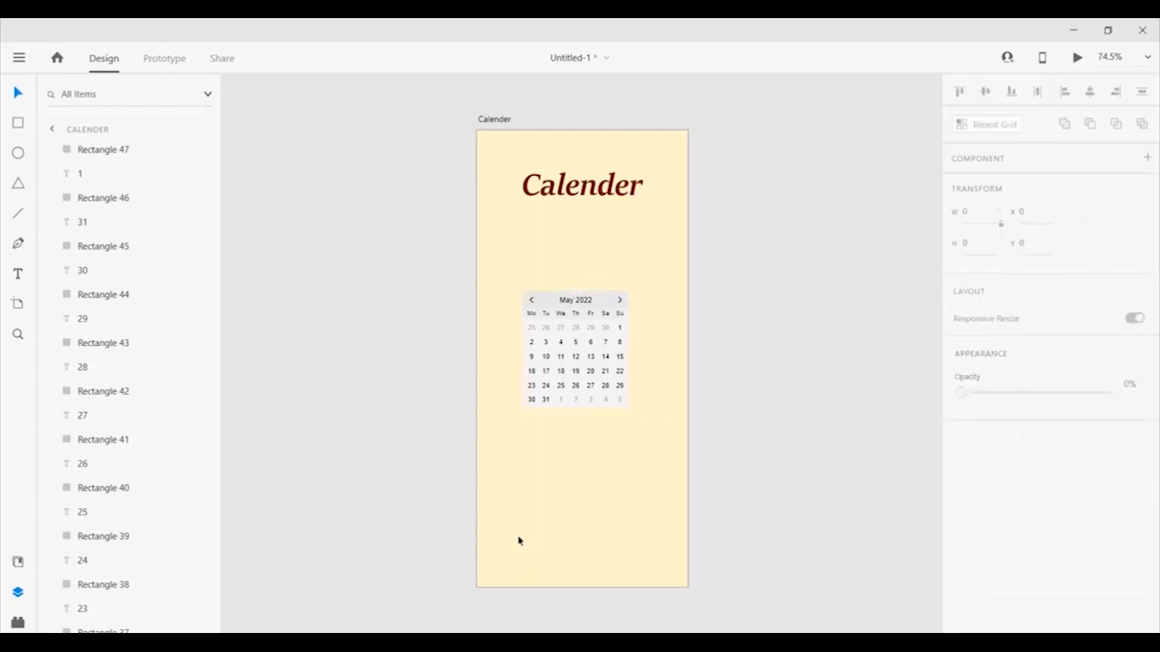
Launch VizzyCharts from the installed plugins list.
left_click(18, 622)
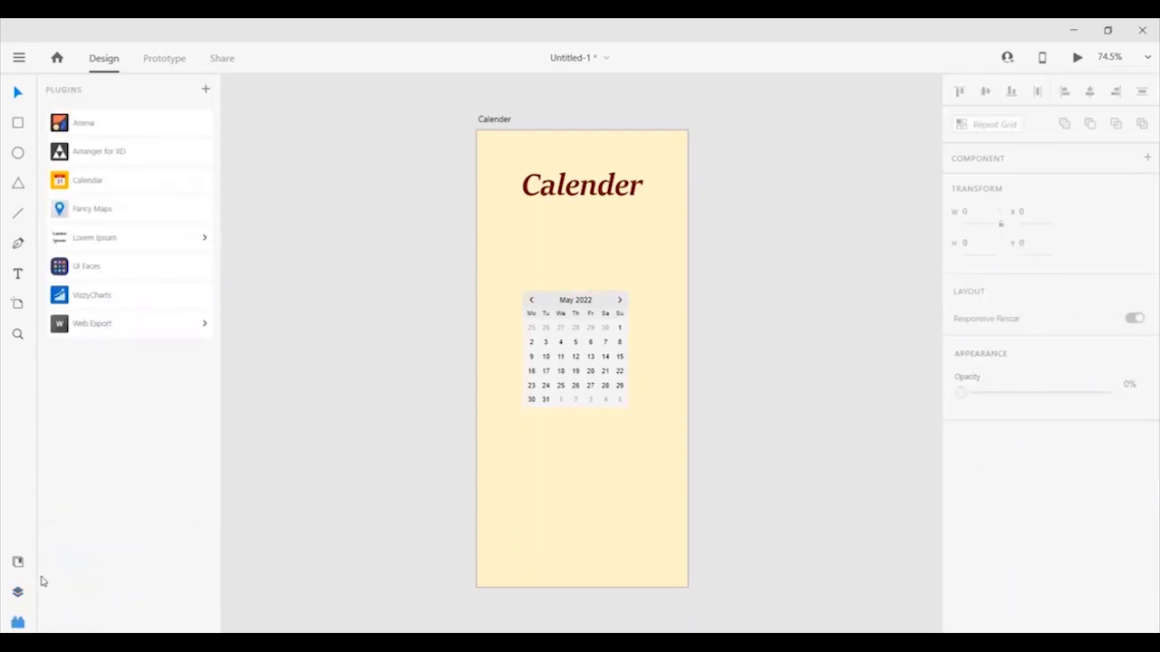
left_click(108, 304)
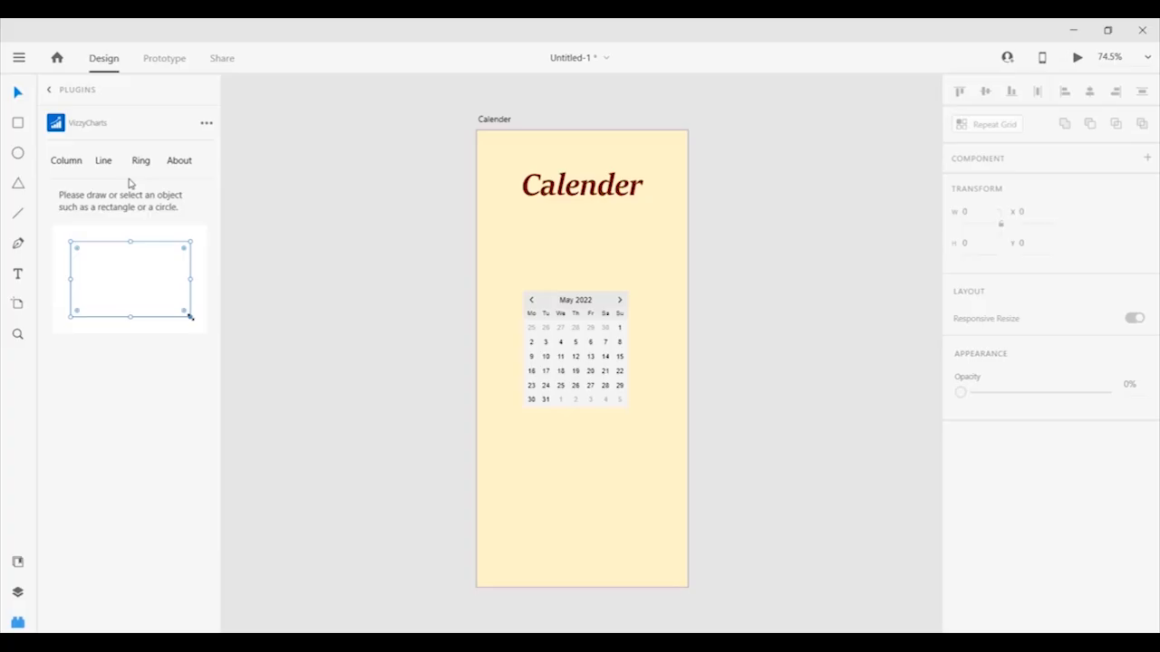
Centre the blue Column Chart artboard and draw a white rectangle as the chart area.
left_click_drag(808, 398, 627, 387)
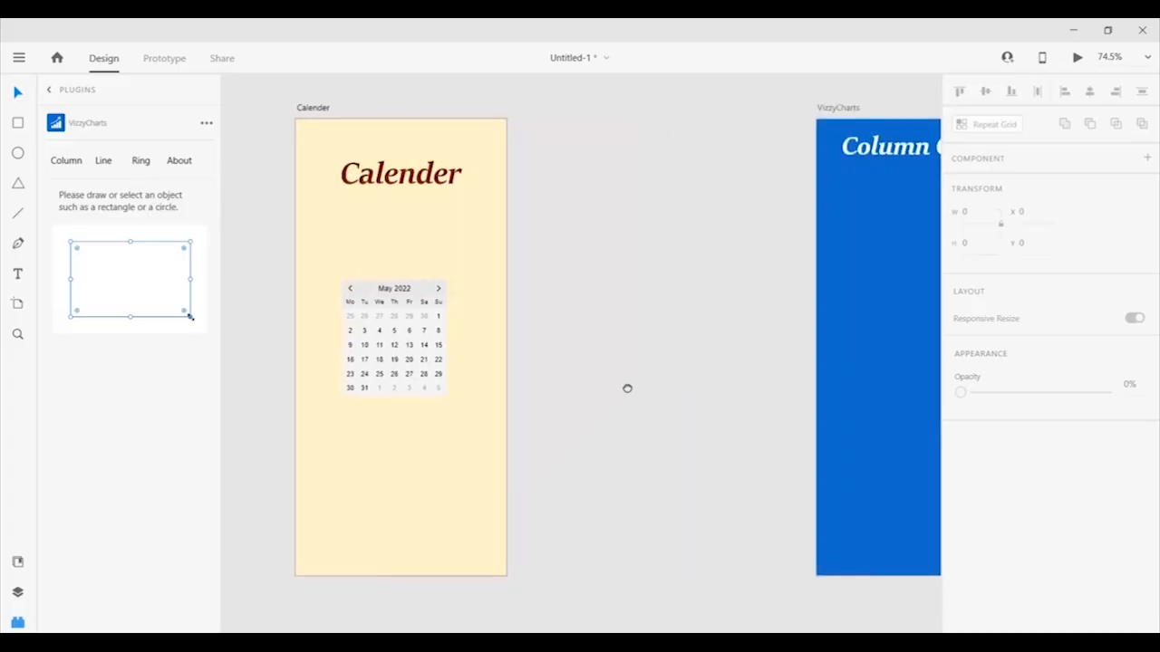
left_click_drag(792, 389, 534, 396)
left_click_drag(735, 389, 613, 391)
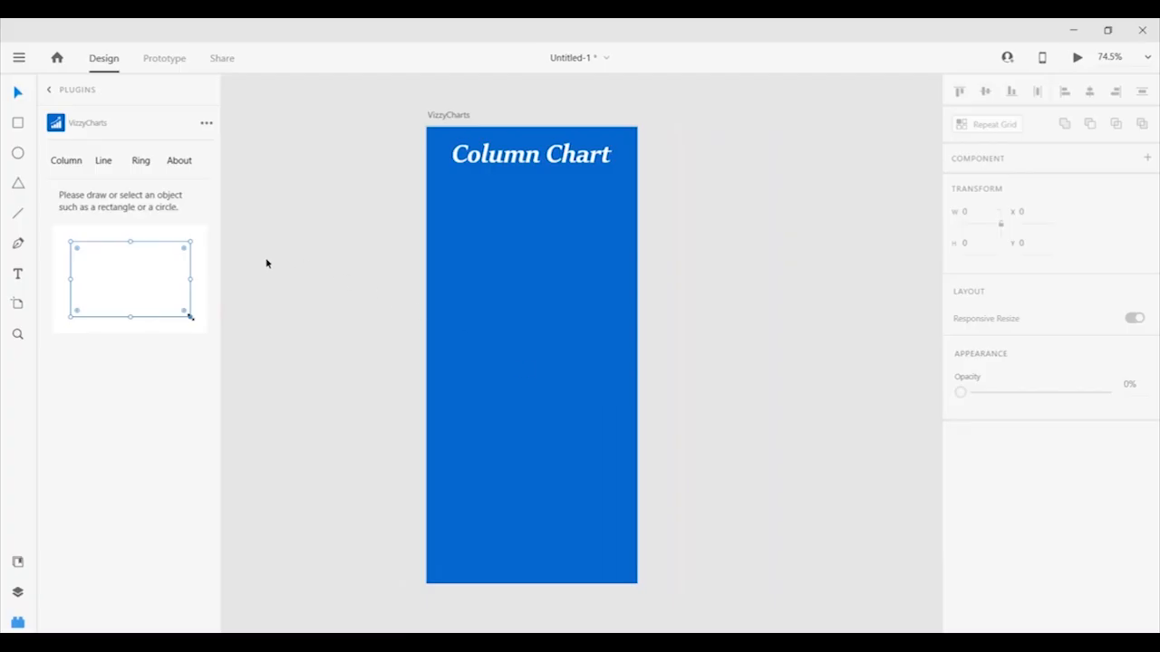
left_click(19, 125)
mouse_move(451, 225)
left_mouse_down()
mouse_move(575, 469)
mouse_move(605, 501)
left_mouse_up()
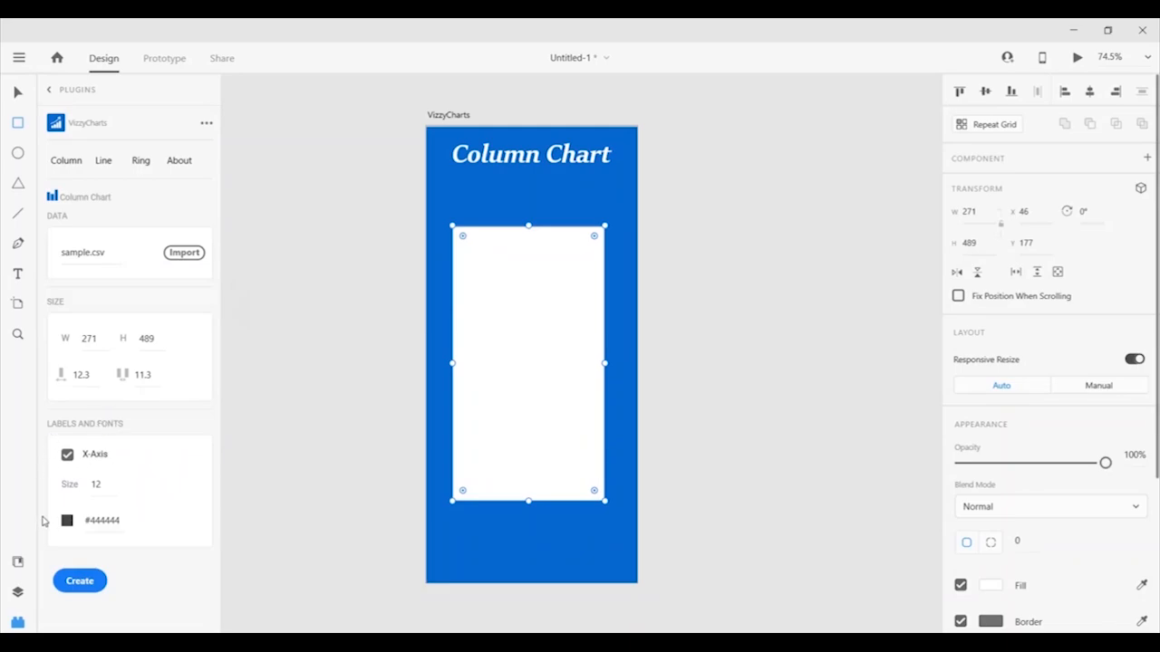
Keep X-Axis labels on and create the column chart from sample.csv in the rectangle.
left_click(67, 455)
left_click(67, 455)
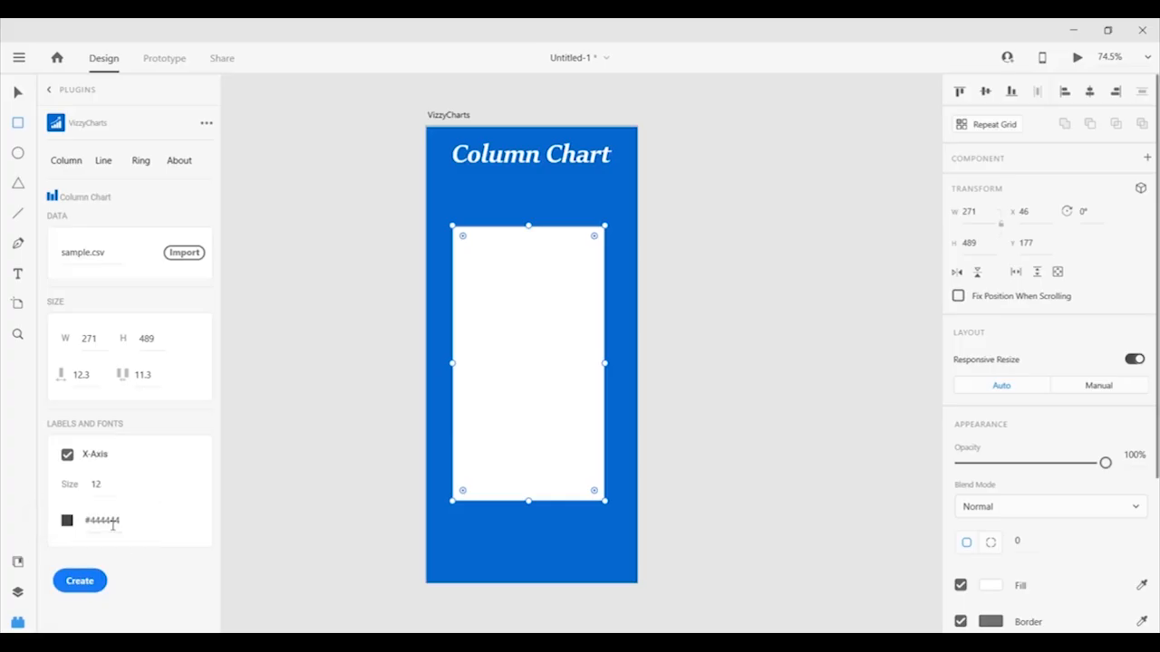
left_click(80, 582)
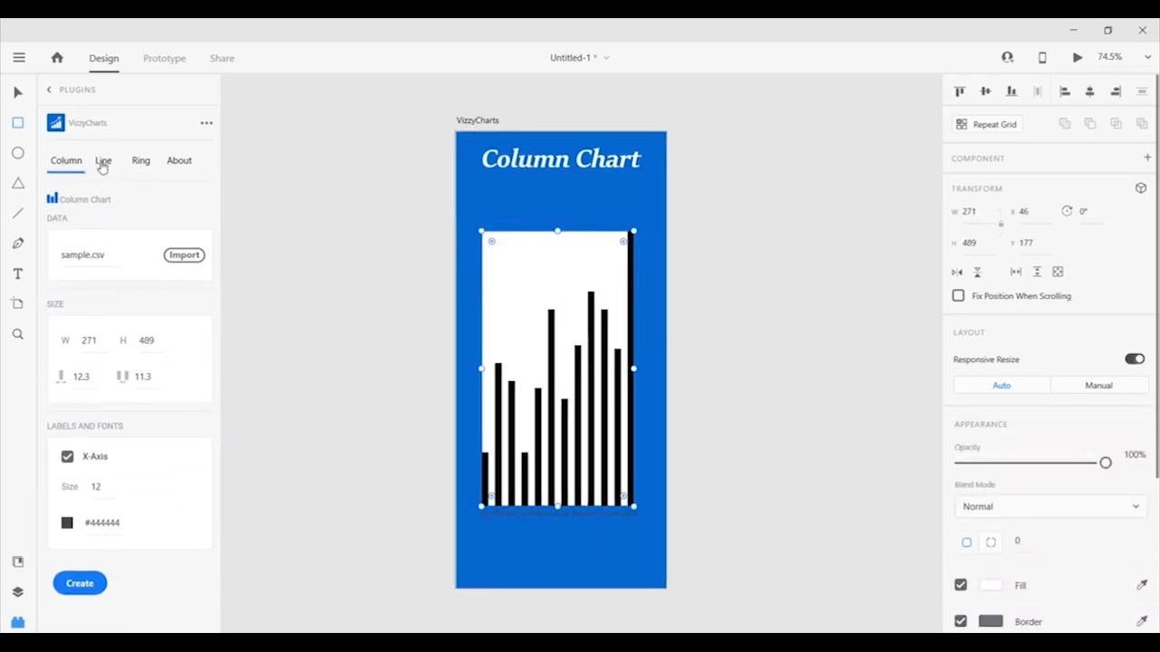
Switch VizzyCharts to Line charts and draw a white box on the Line Chart artboard.
left_click(103, 163)
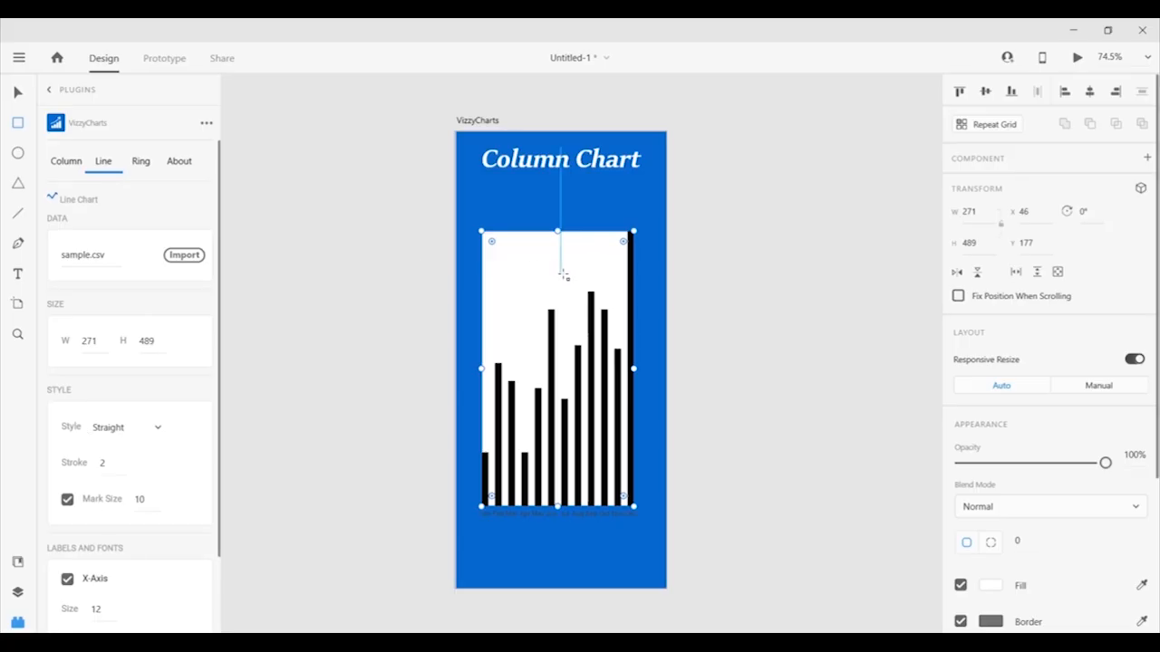
key("space")
left_click_drag(845, 300, 442, 291)
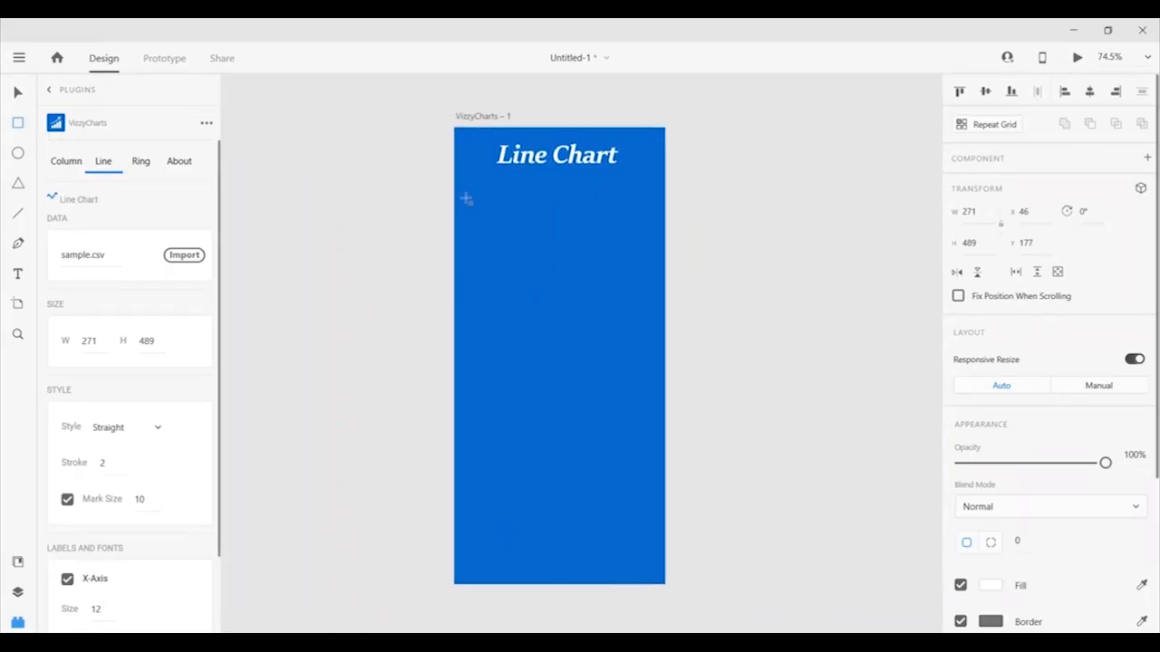
left_click_drag(465, 198, 653, 318)
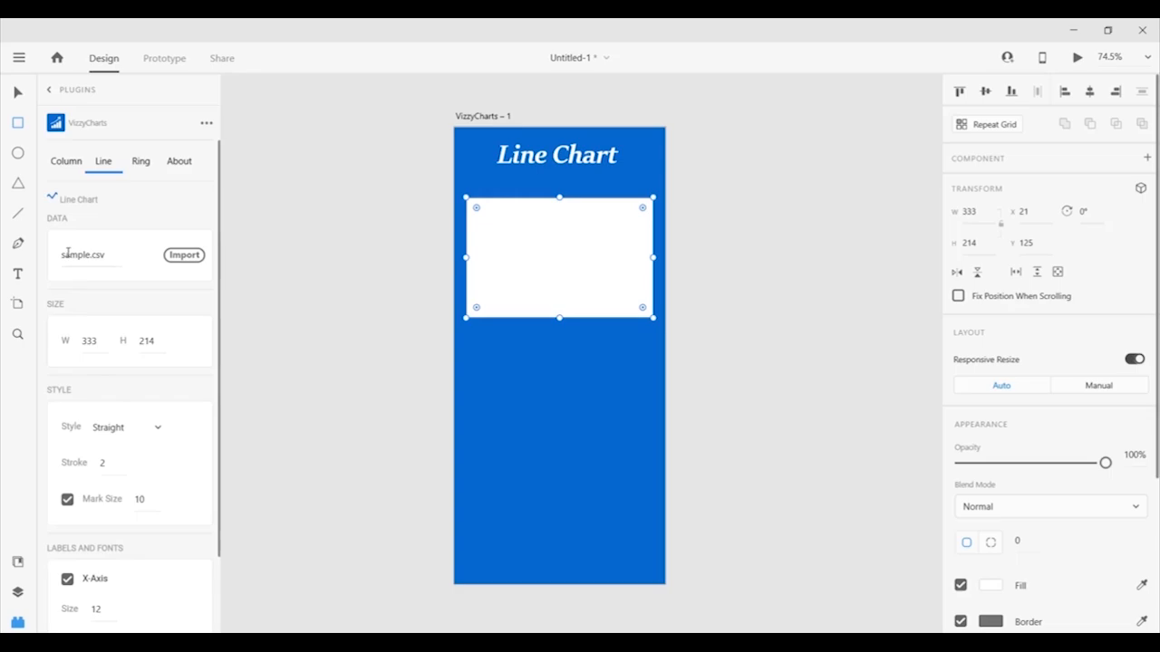
mouse_move(66, 245)
scroll(63, 235, "down", 1)
scroll(64, 235, "down", 2)
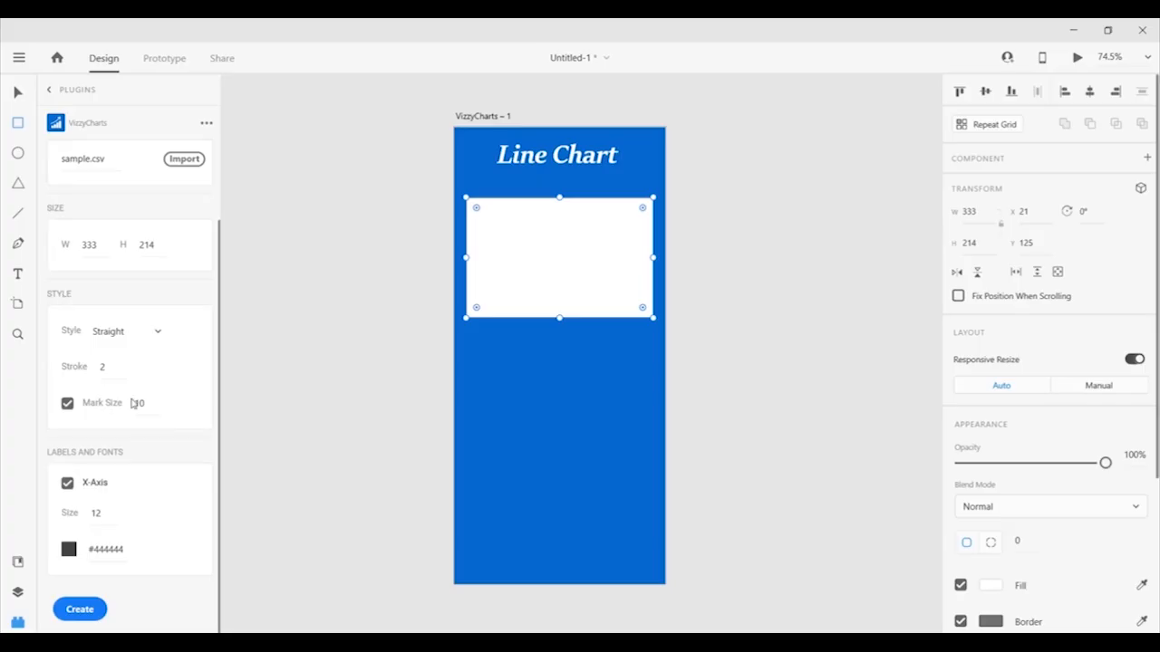
Create the straight line chart from sample.csv in the white box, keeping Style on Straight.
left_click(90, 612)
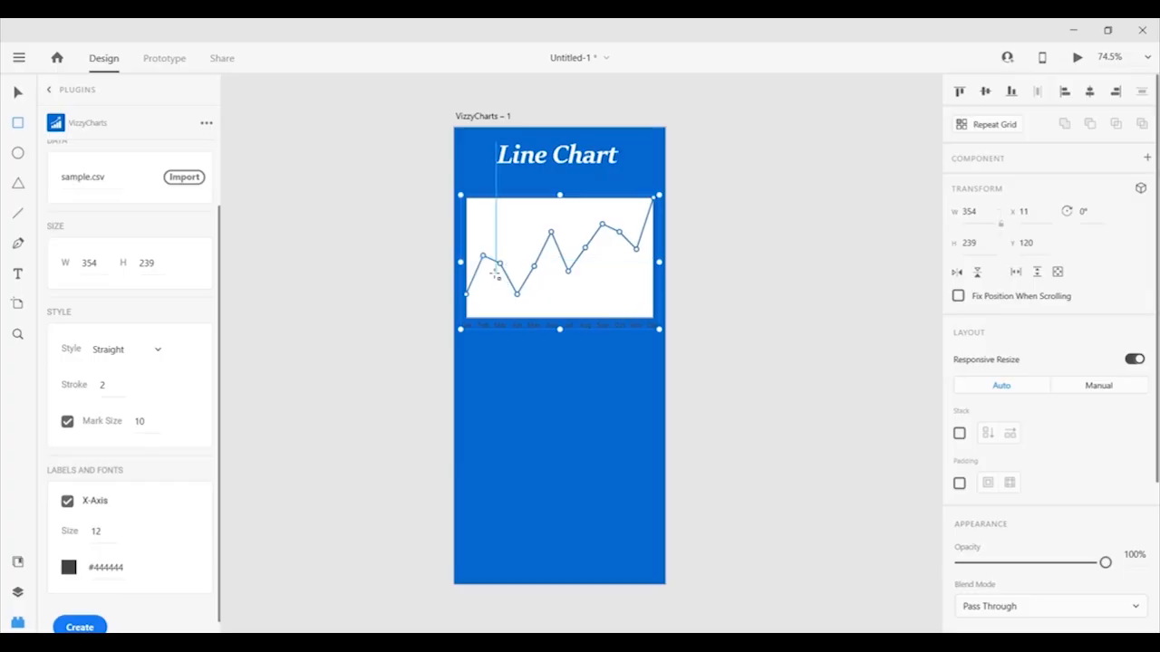
left_click(17, 93)
left_click(157, 352)
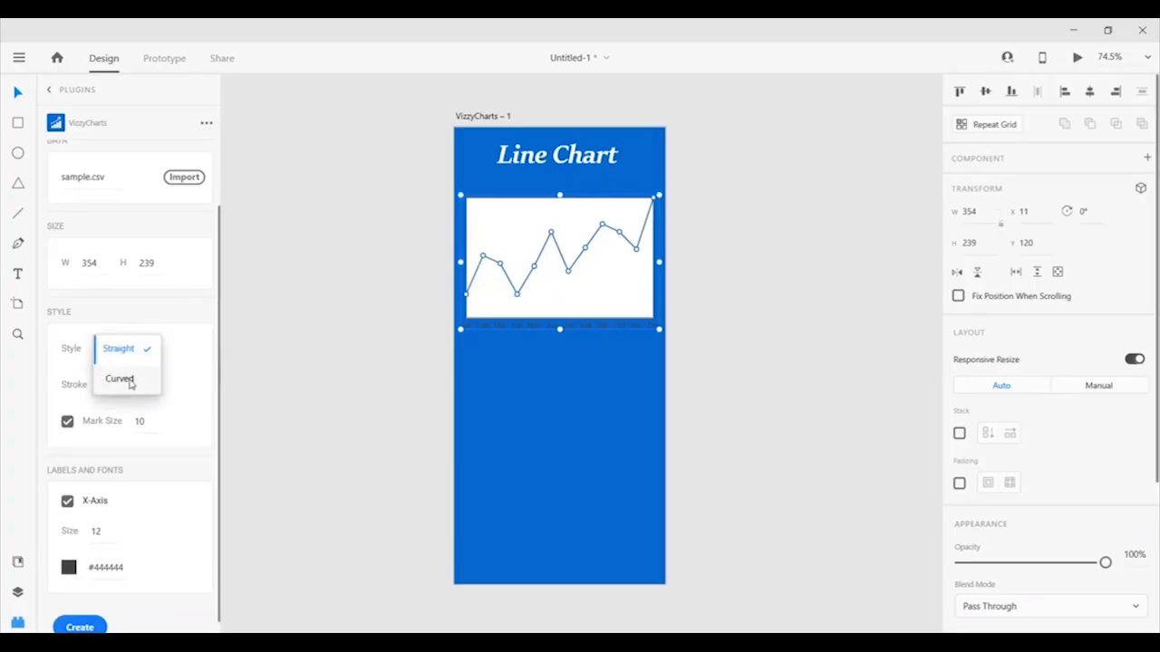
left_click(20, 128)
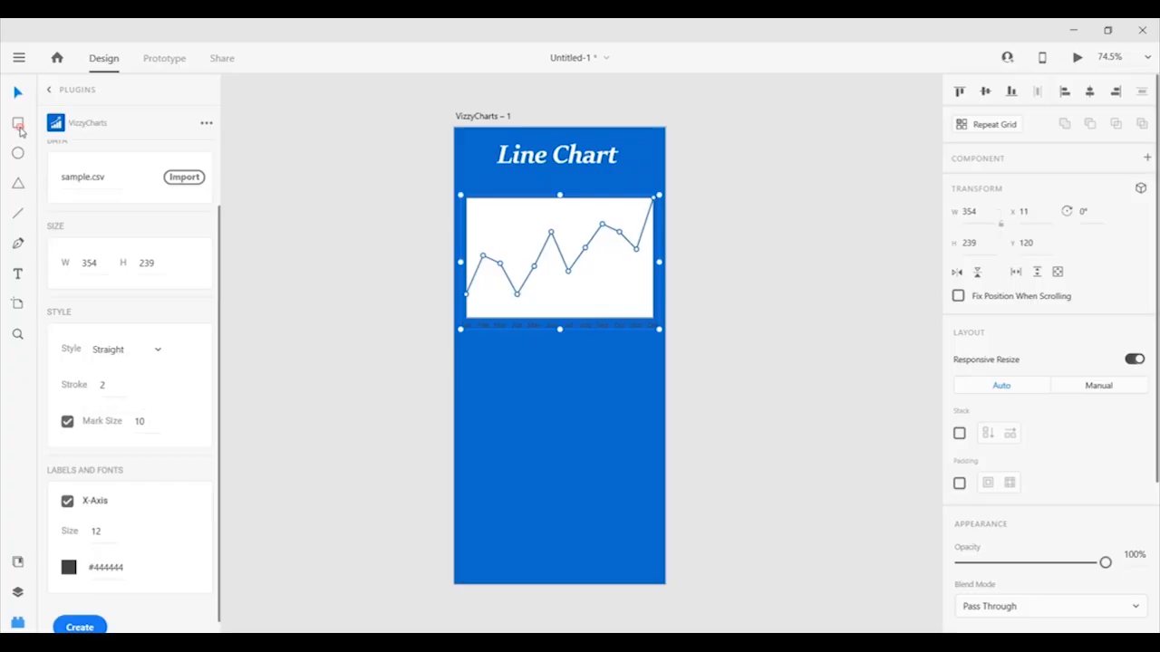
Draw a second white box below the first chart and fill it with a Curved-style line chart from sample.csv.
mouse_move(466, 409)
left_mouse_down()
mouse_move(498, 462)
mouse_move(617, 543)
mouse_move(632, 534)
left_mouse_up()
left_click(18, 124)
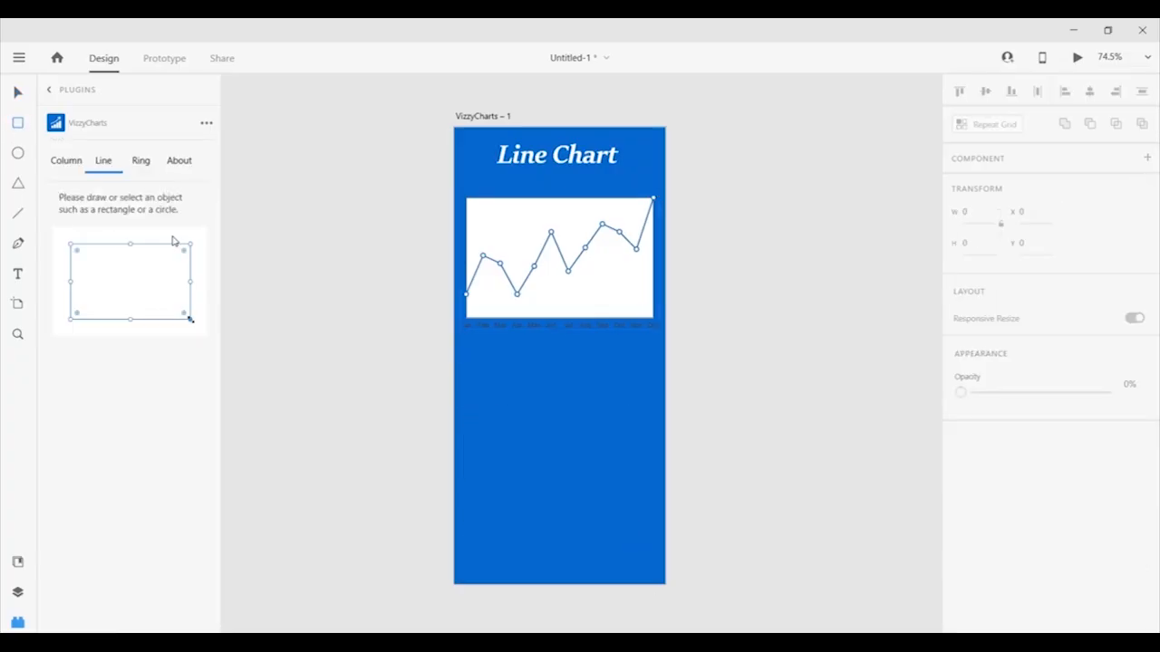
mouse_move(466, 417)
left_mouse_down()
mouse_move(592, 535)
mouse_move(646, 542)
left_mouse_up()
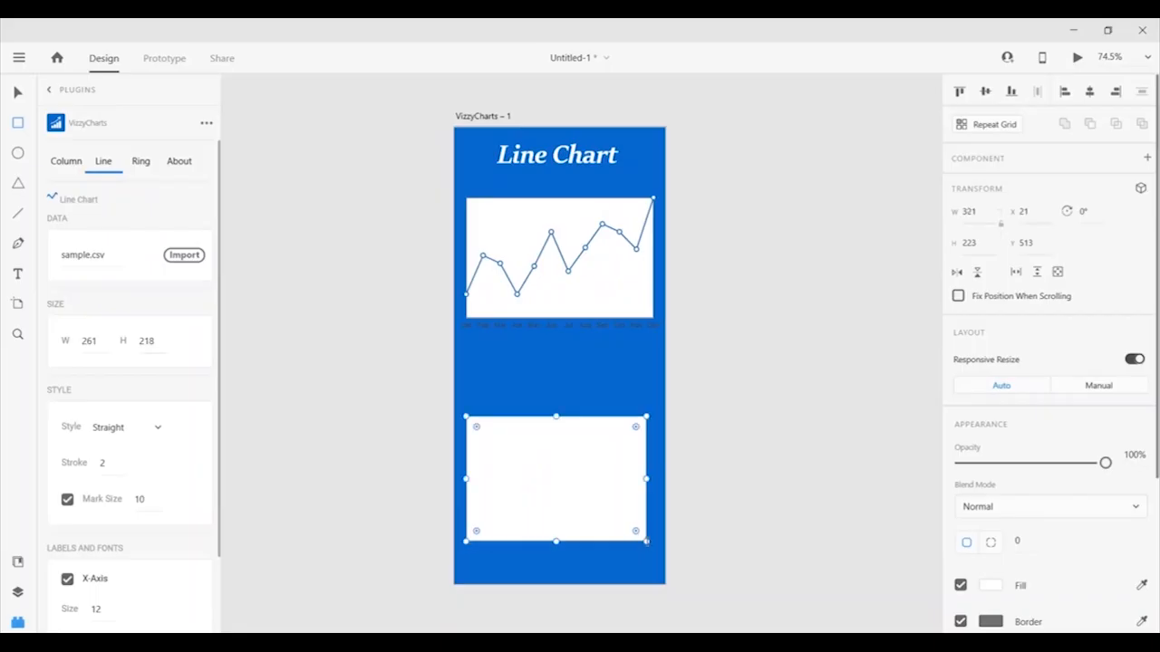
left_click(157, 428)
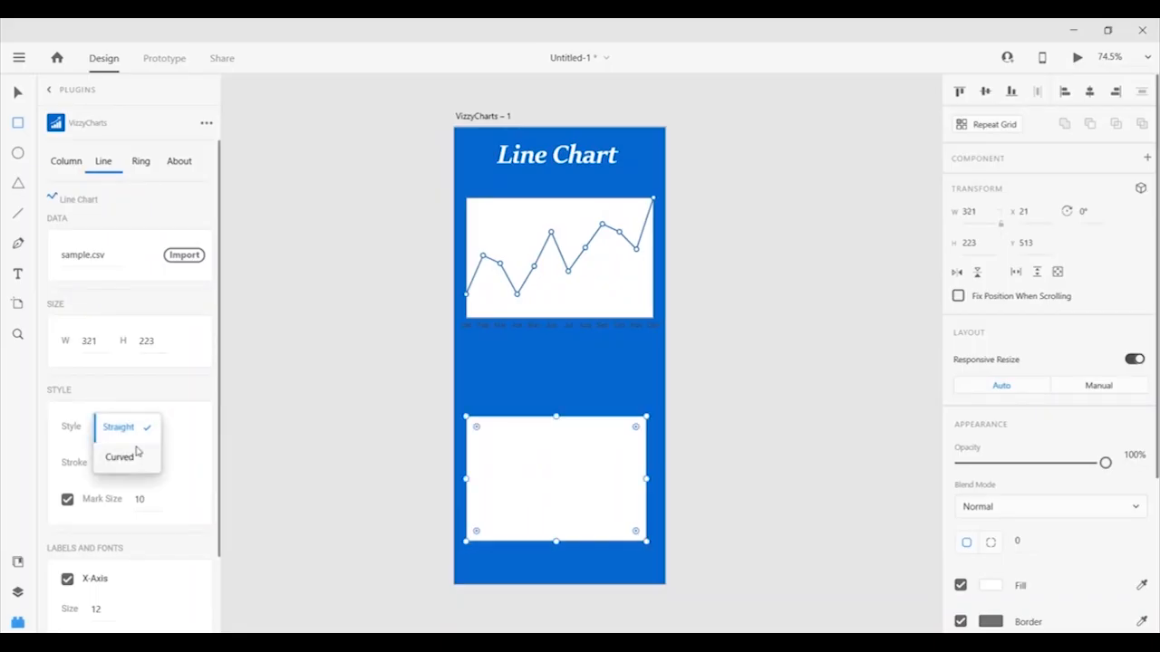
left_click(136, 454)
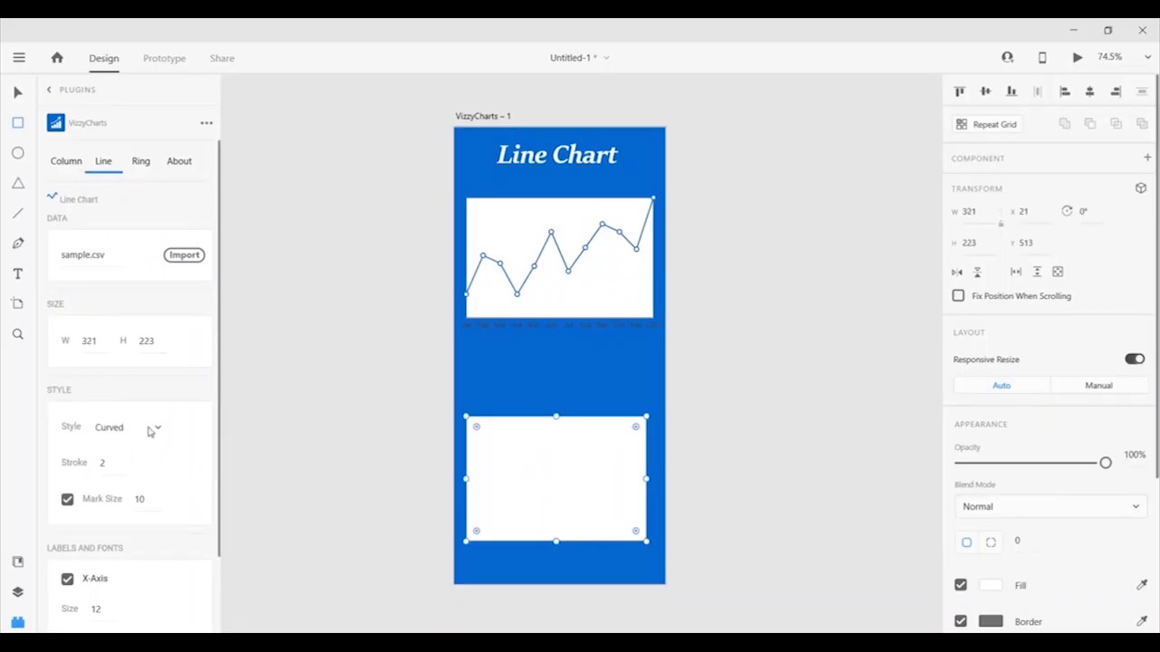
scroll(211, 367, "down", 3)
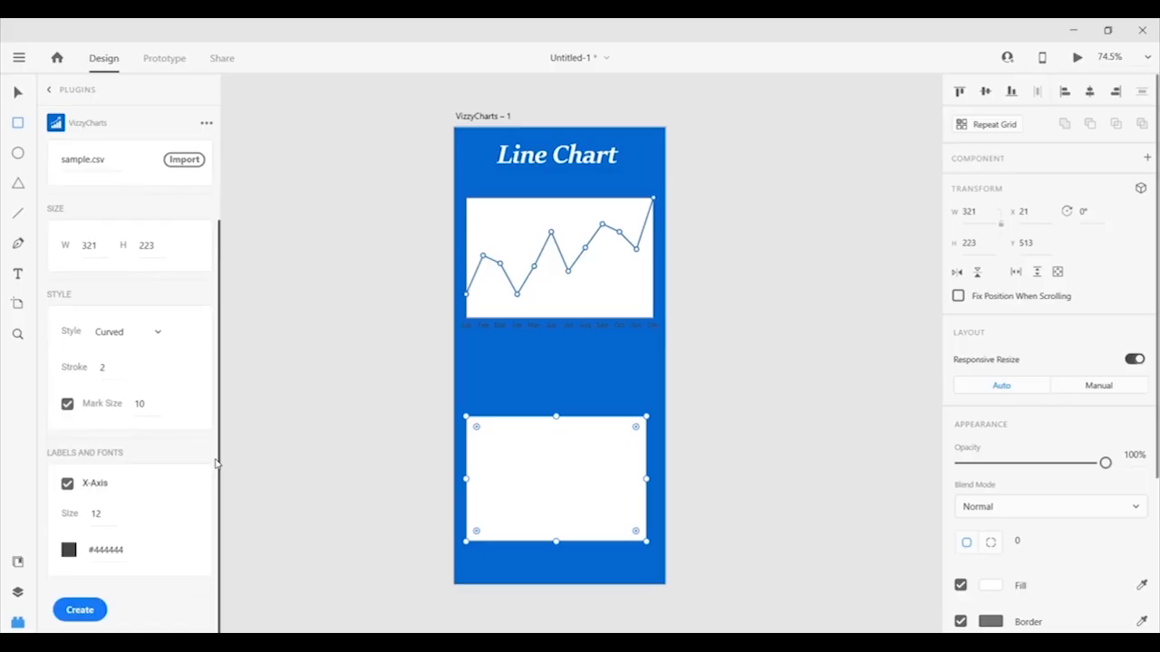
left_click(82, 610)
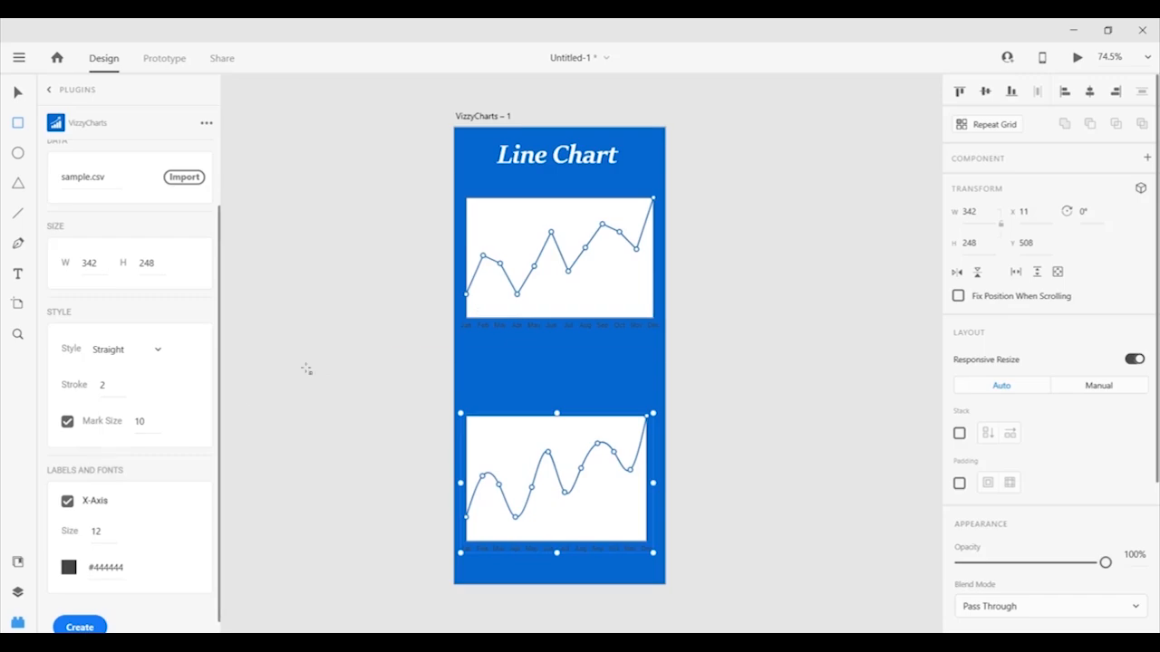
scroll(140, 295, "up", 2)
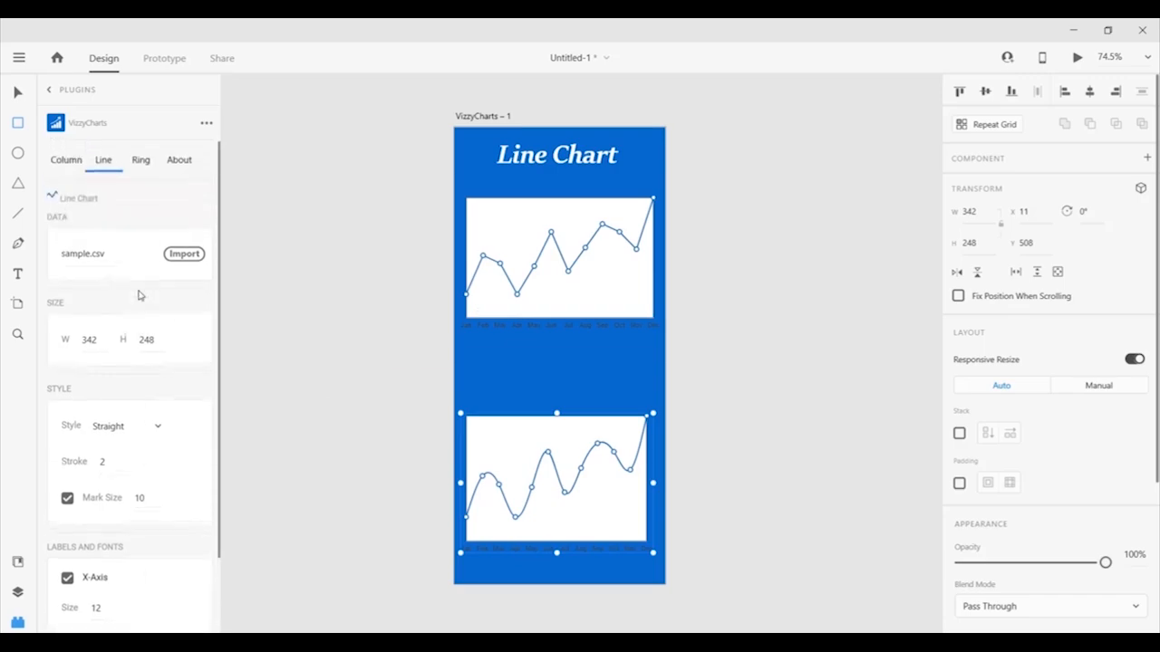
Switch VizzyCharts to Ring charts and draw a white box on the Ring Chart artboard.
left_click(142, 161)
key("space")
left_click_drag(808, 312, 417, 314)
left_click_drag(632, 311, 496, 316)
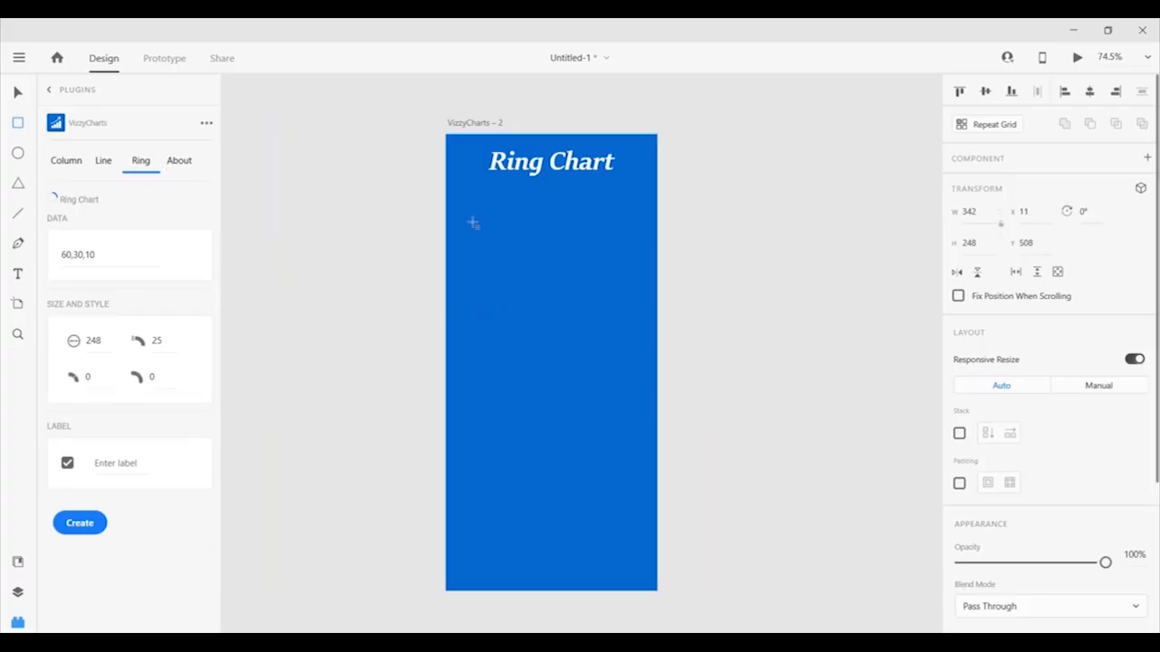
left_click_drag(461, 205, 528, 324)
left_click_drag(557, 360, 638, 392)
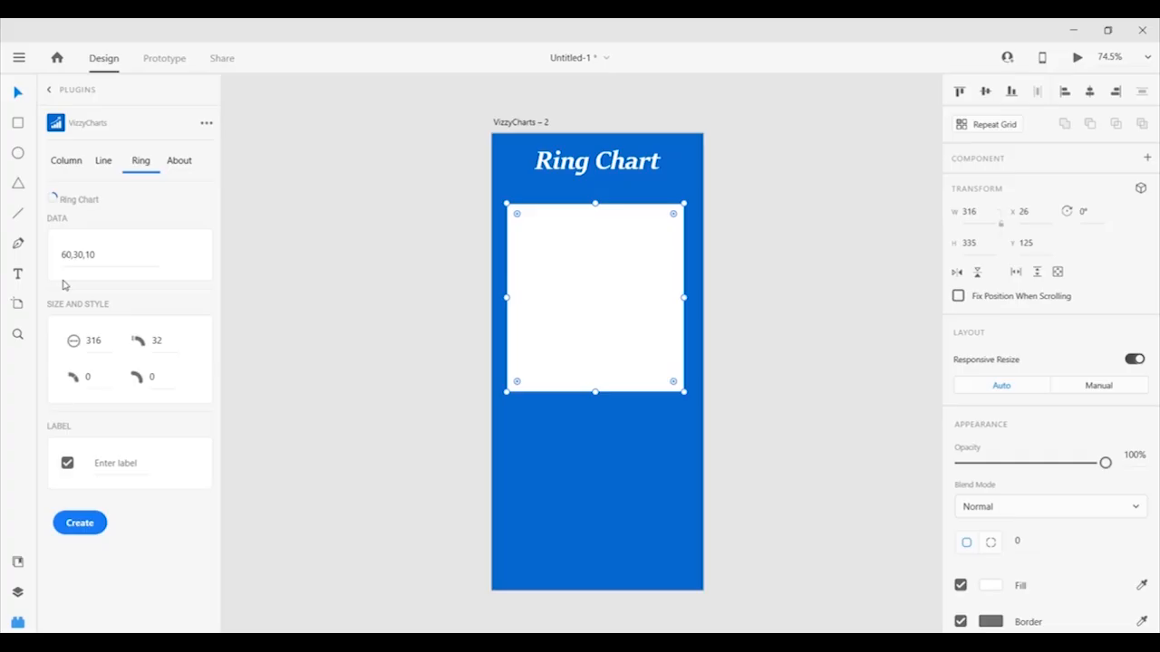
Generate a ring chart in the box from the default data 60,30,10.
double_click(102, 254)
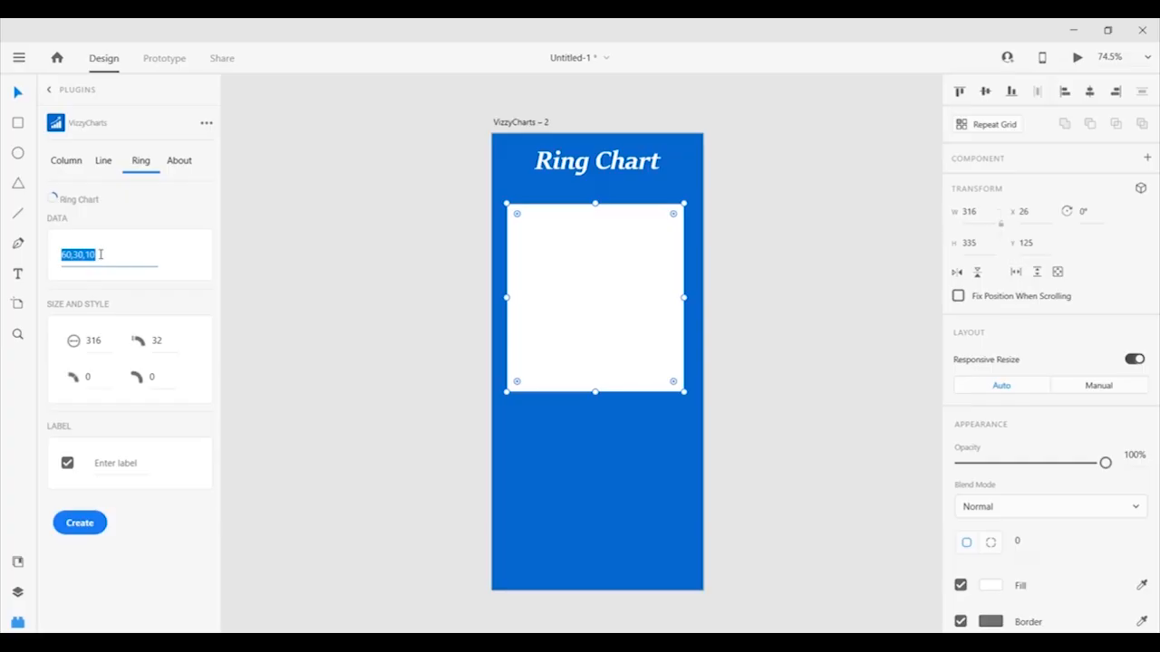
left_click(101, 254)
left_click(90, 525)
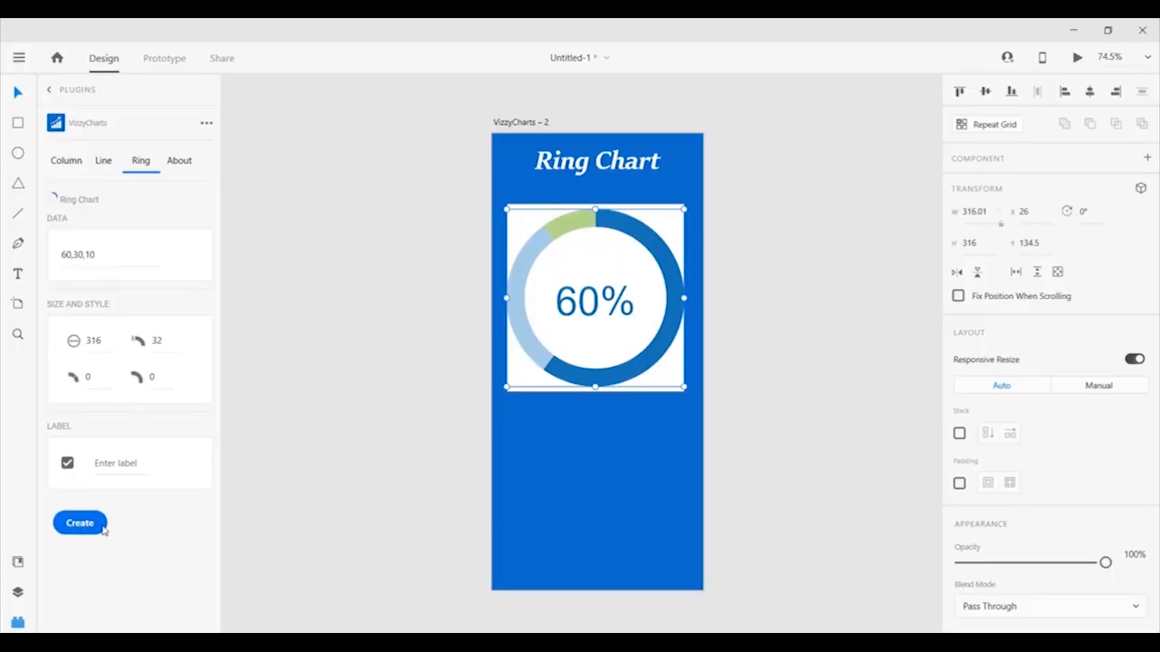
double_click(94, 340)
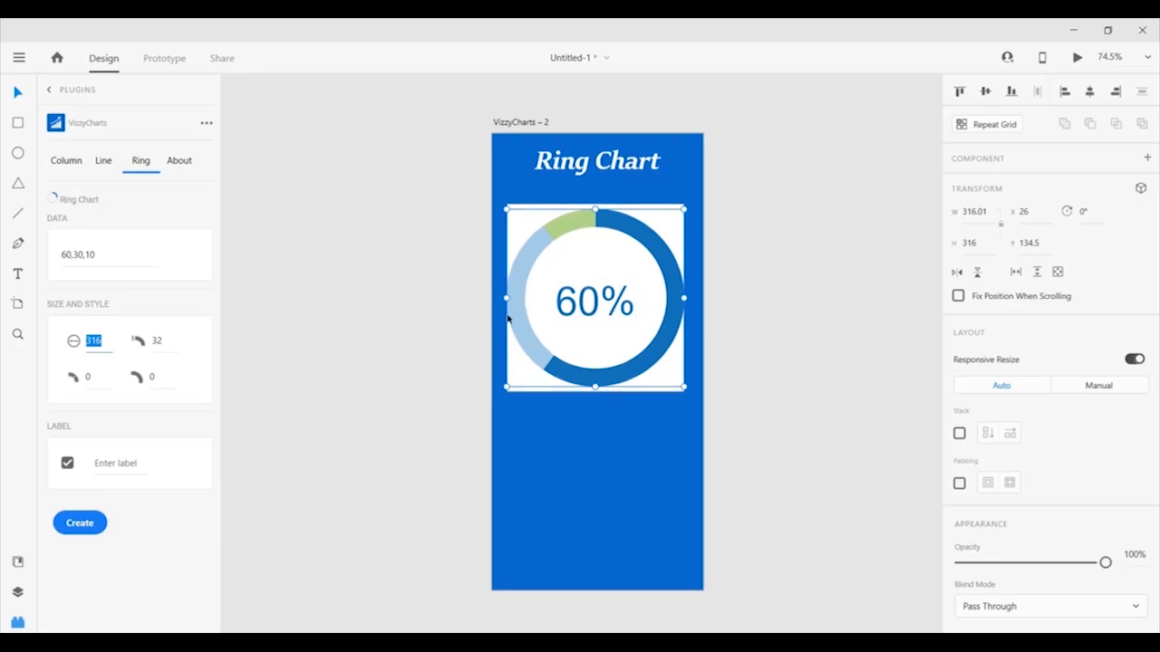
Draw a 333×249 box below the first ring and create a second ring chart with style value 4.
left_click(165, 340)
left_click(17, 122)
left_click_drag(510, 436, 522, 453)
left_click_drag(685, 571, 694, 577)
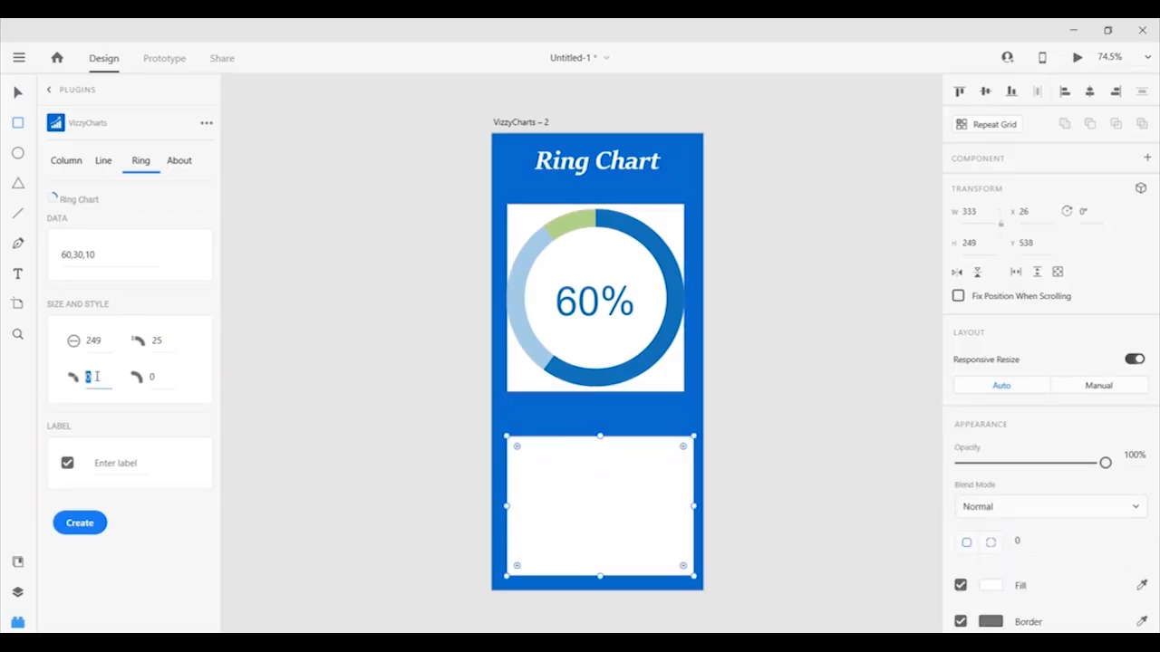
left_click(152, 378)
type("4")
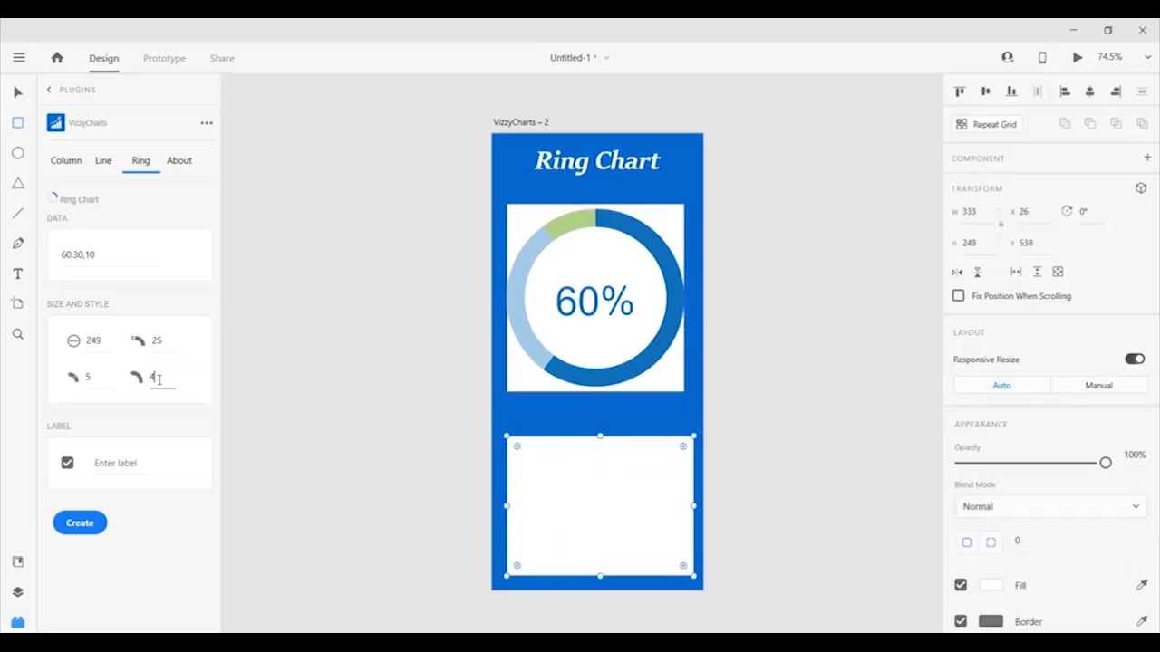
left_click(71, 526)
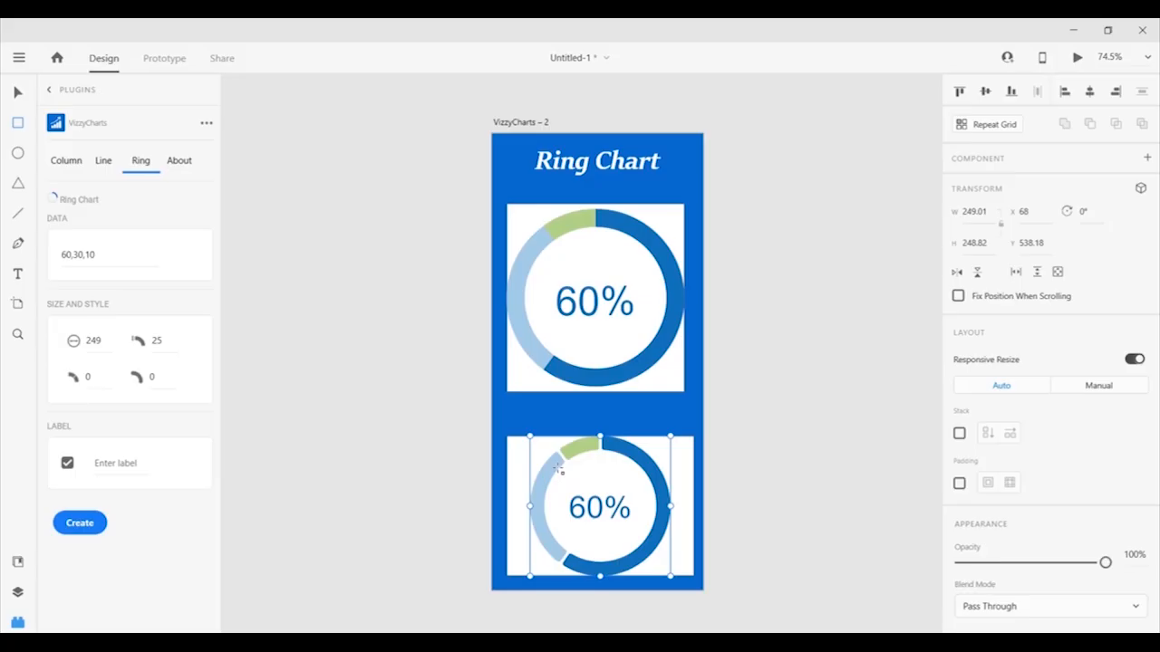
Inspect the ring's rounding and style values, toggle the chart label off and on, and check the 60,30,10 data.
double_click(89, 378)
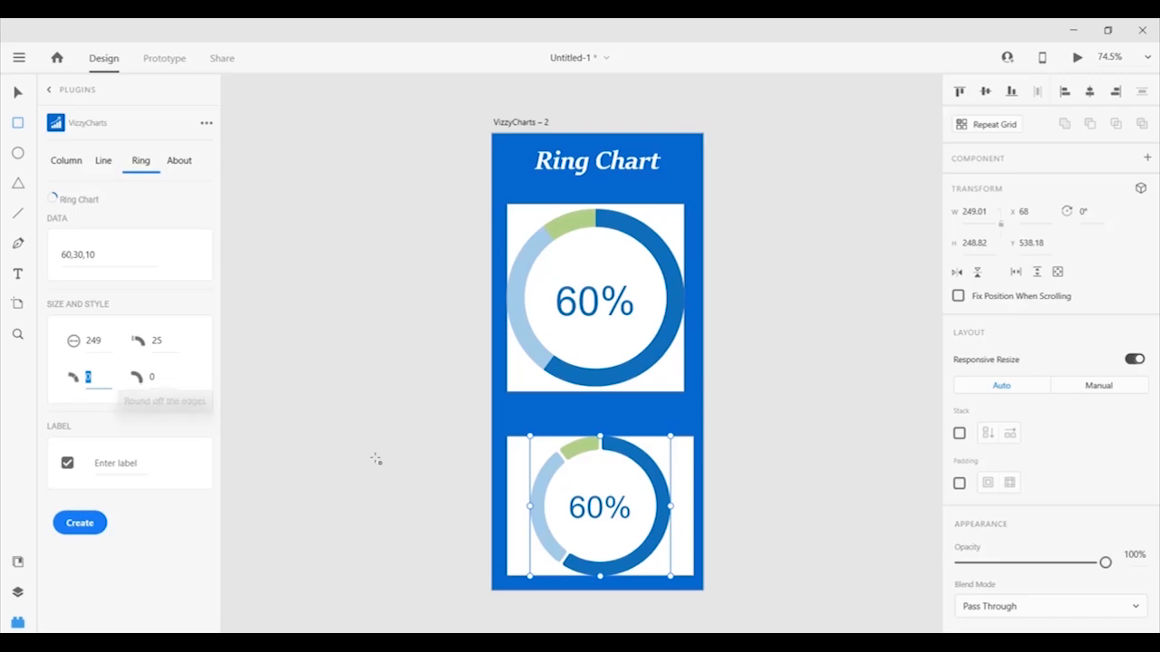
double_click(170, 378)
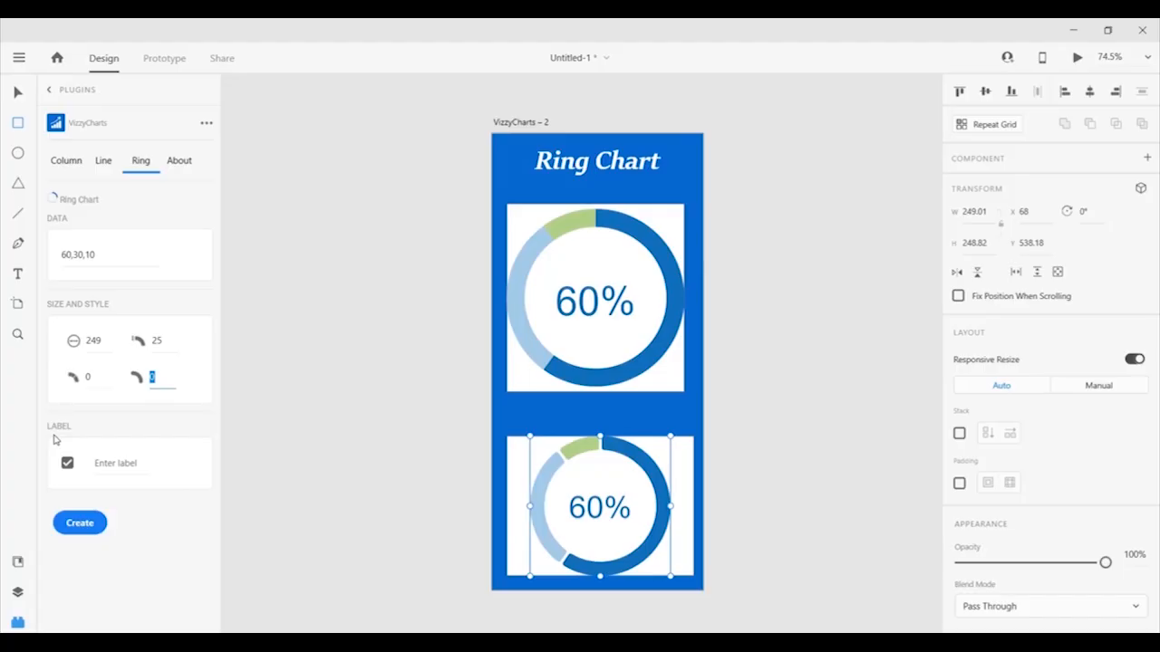
left_click(67, 464)
left_click(67, 256)
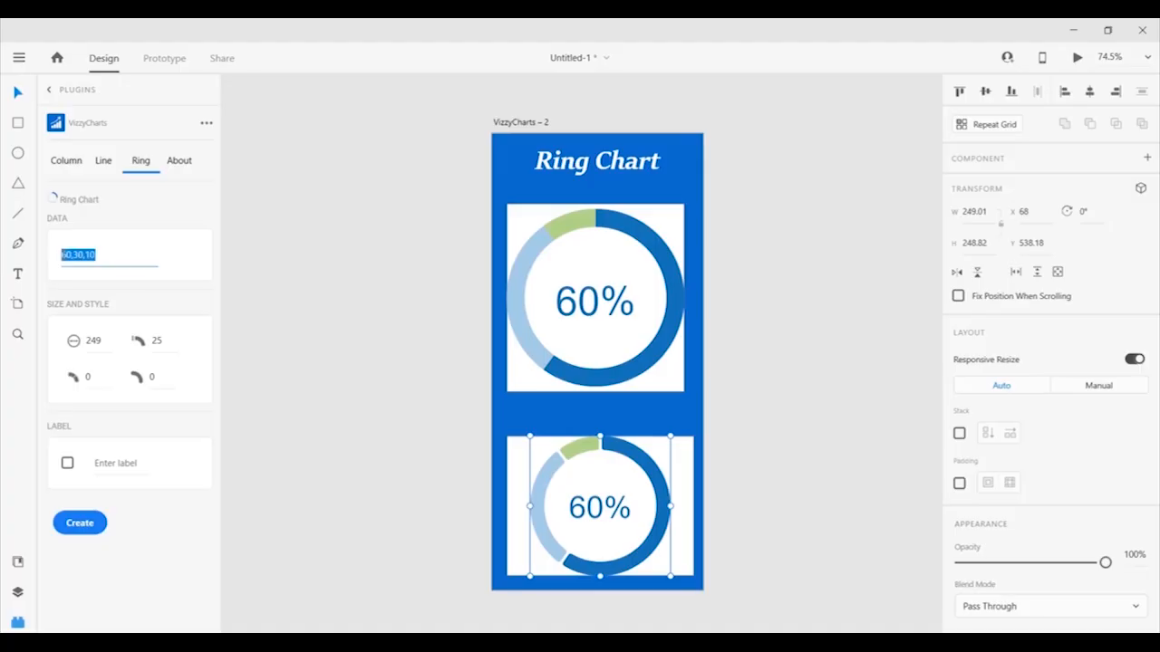
double_click(66, 256)
left_click_drag(69, 257, 72, 258)
left_click(67, 463)
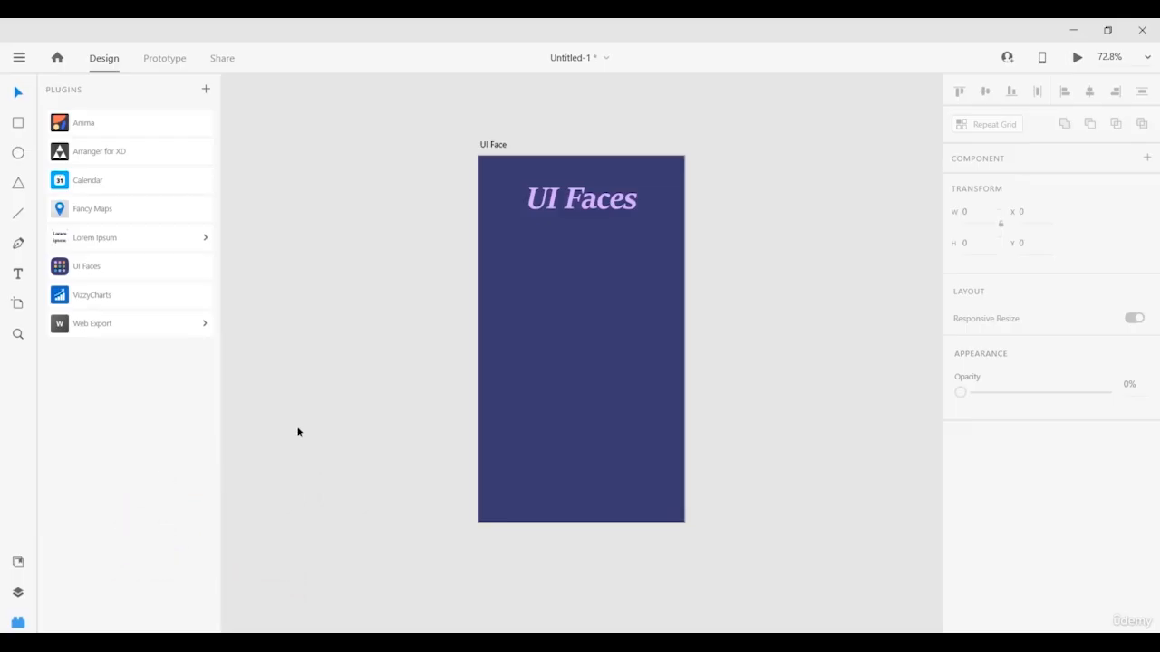
Open the UI Faces plugin and draw a square near the UI Face artboard's top-left.
left_click(82, 266)
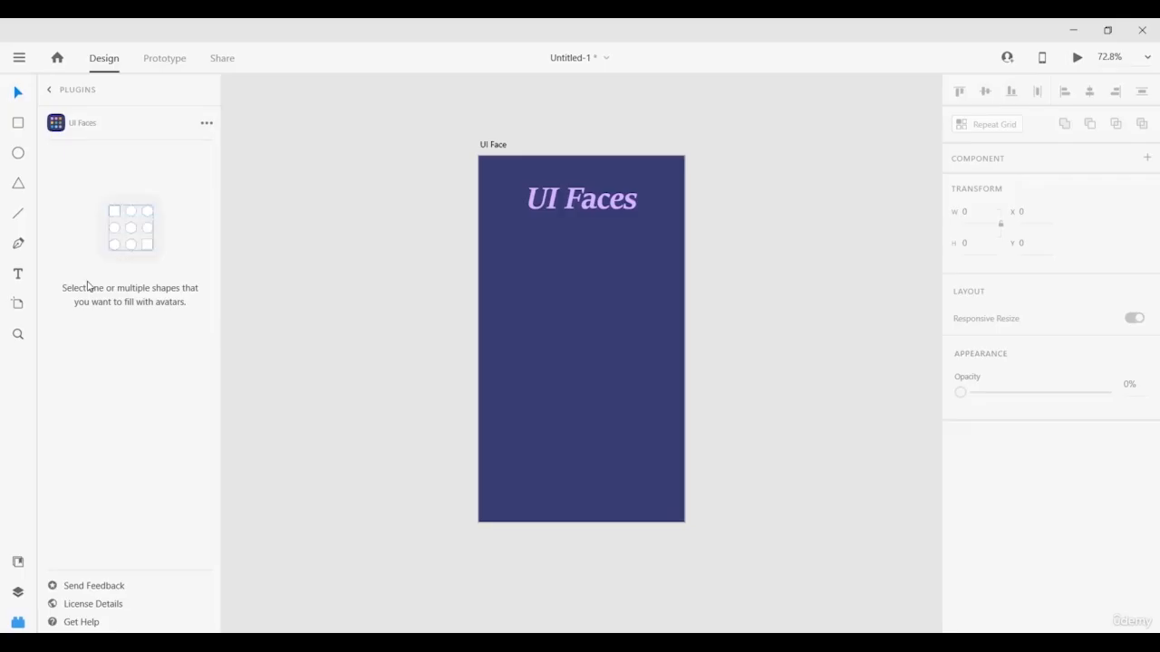
left_click(18, 123)
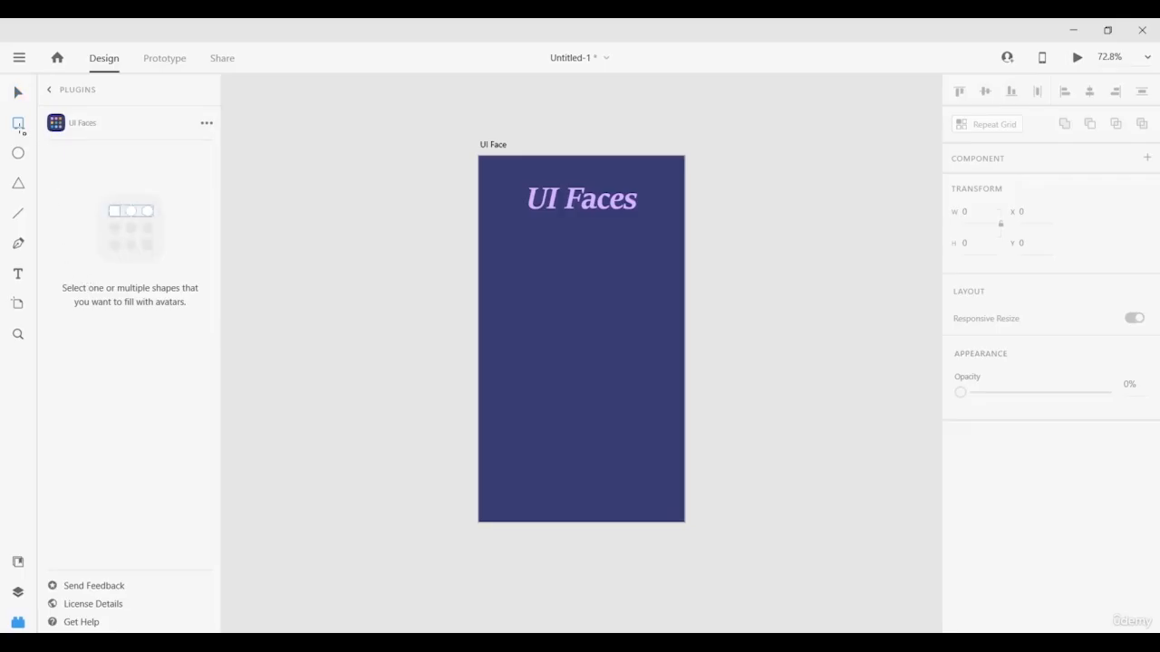
mouse_move(505, 223)
left_mouse_down()
mouse_move(585, 313)
mouse_move(577, 294)
left_mouse_up()
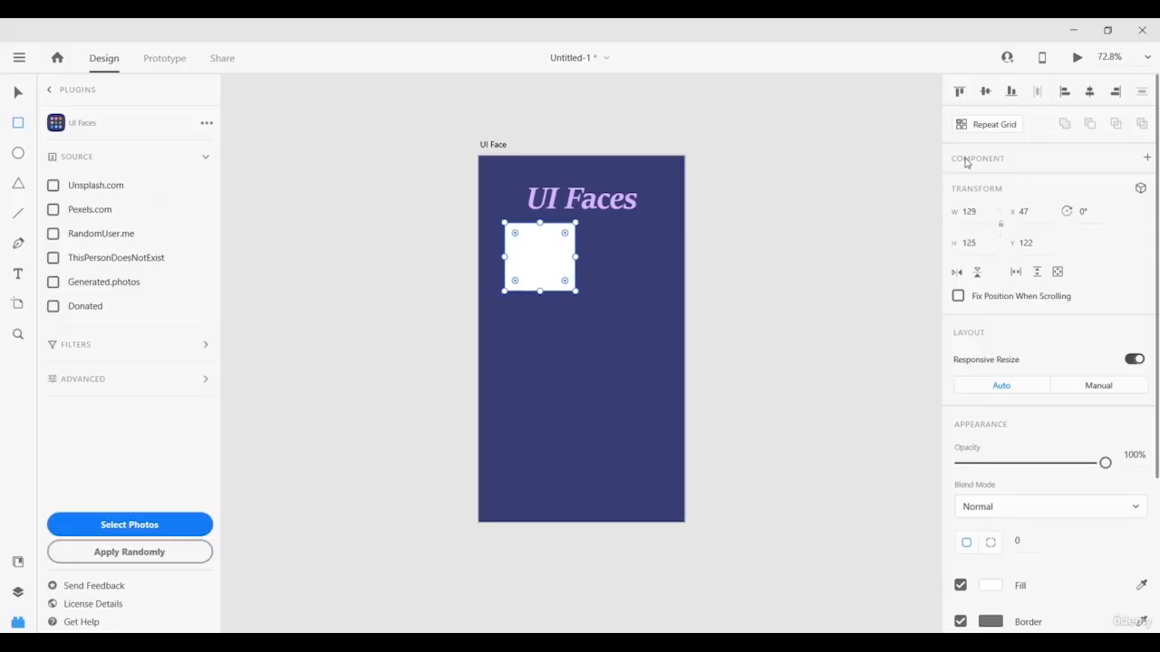
Turn the square into a repeat grid of two columns by three rows.
left_click(997, 126)
left_click_drag(574, 256, 653, 251)
left_click_drag(580, 292, 578, 459)
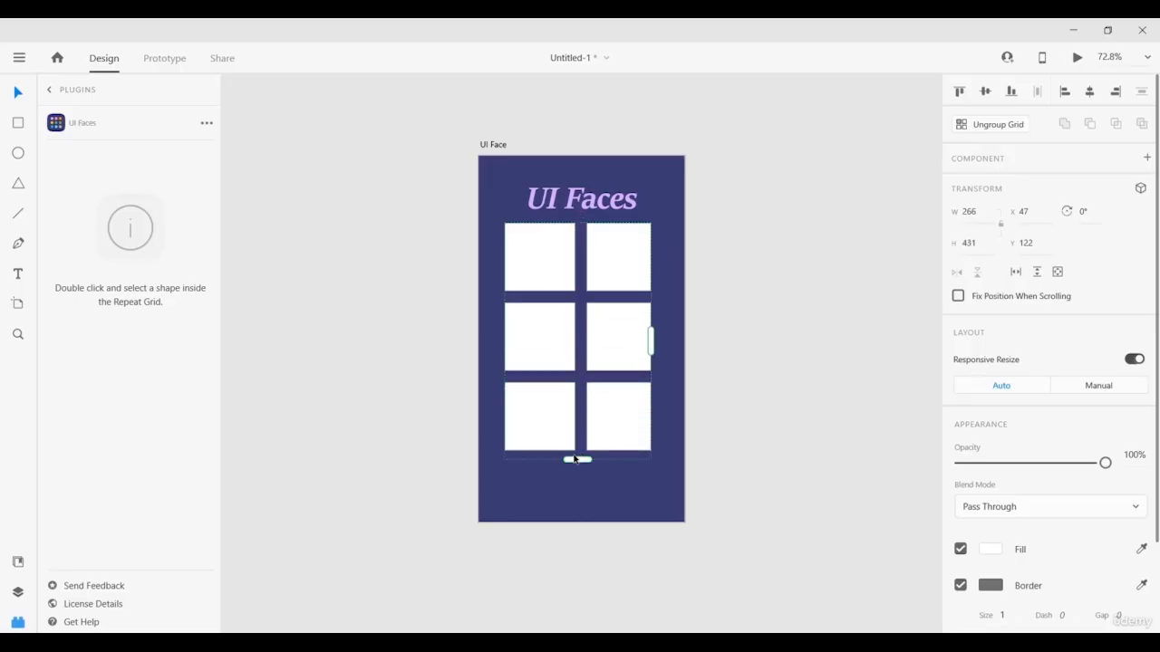
Ungroup the 2×3 grid and fill the six squares with random UI Faces avatars.
left_click(970, 126)
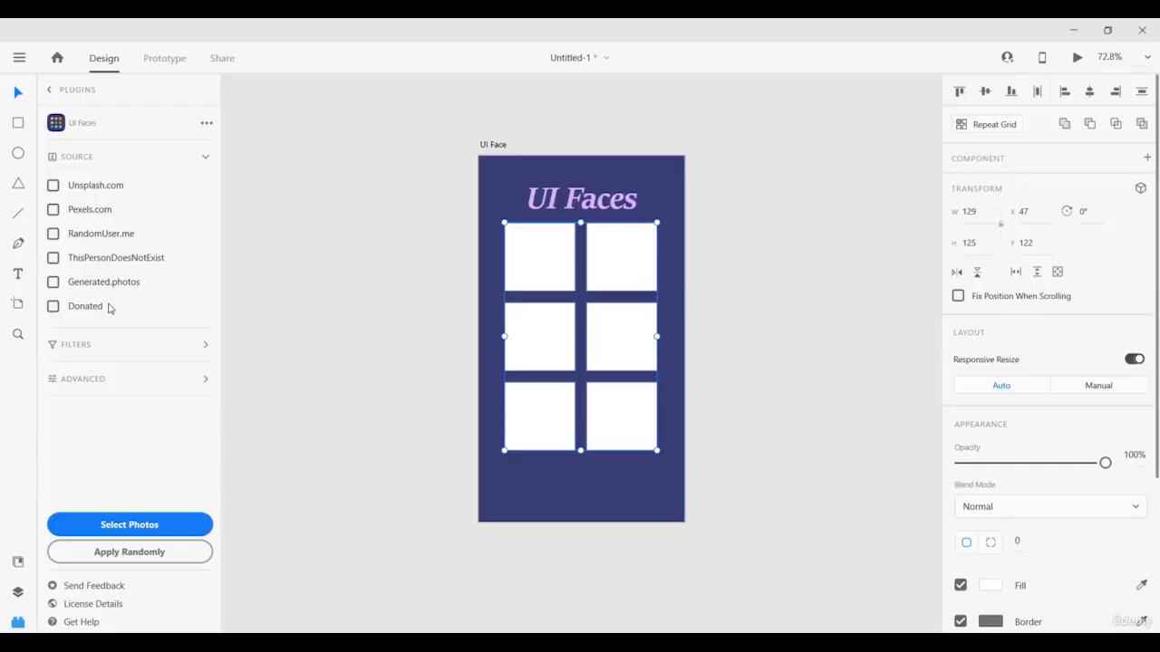
left_click(88, 355)
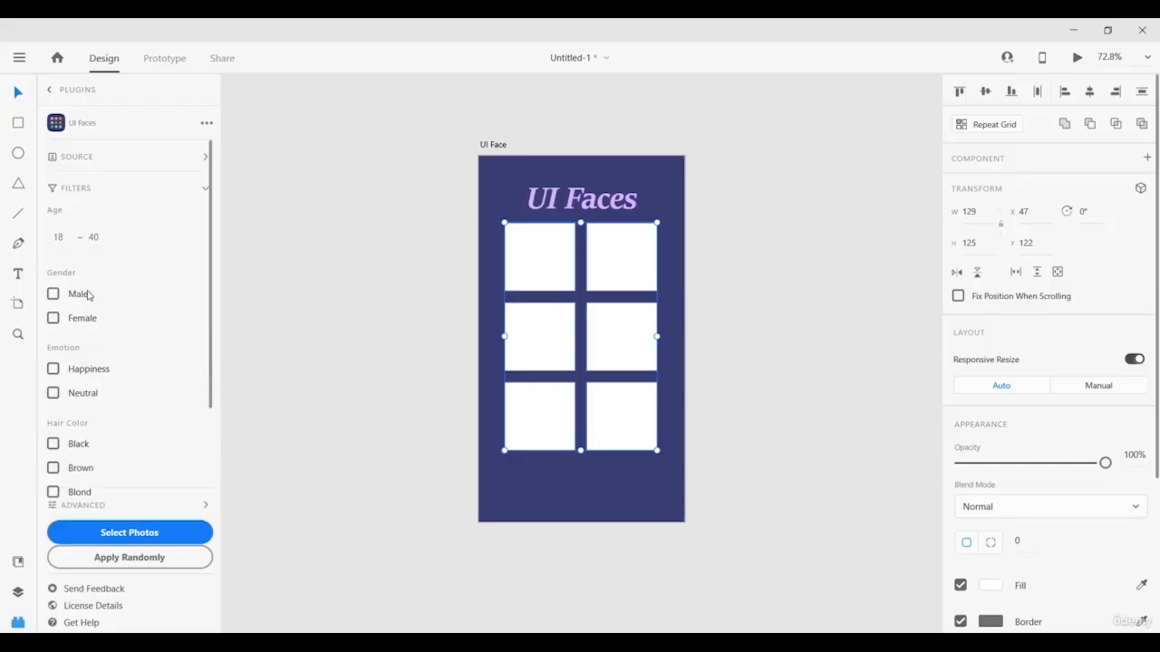
left_click(86, 190)
left_click(130, 554)
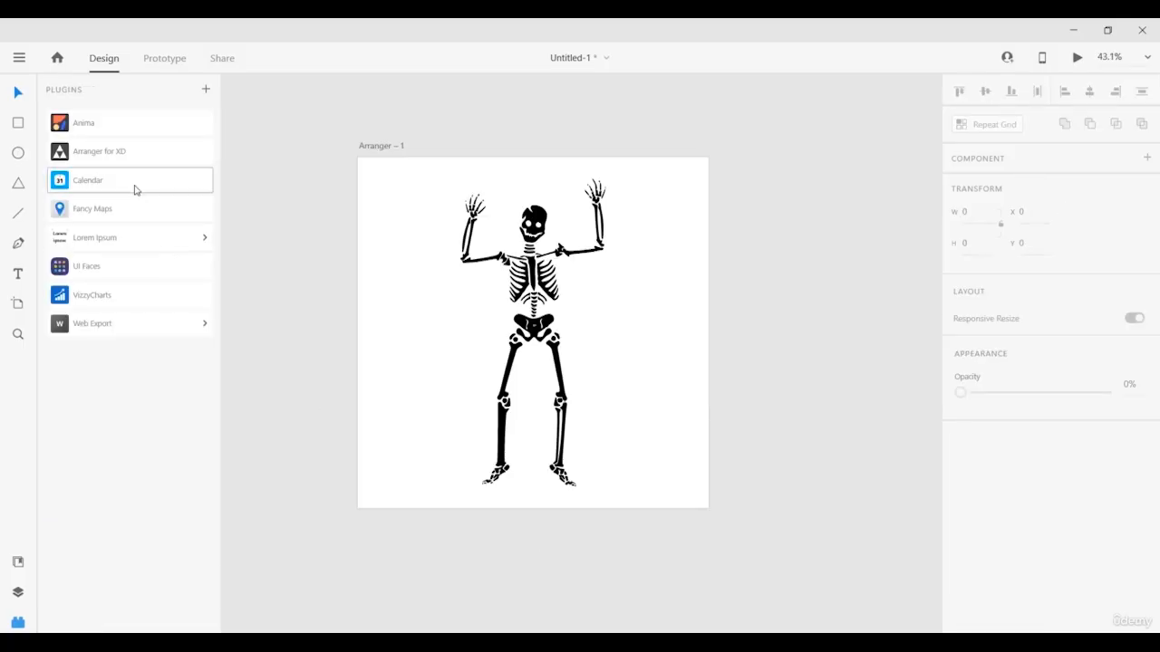
Open Arranger for XD and duplicate the Arranger – 1 artboard as Arranger – 2.
left_click(117, 158)
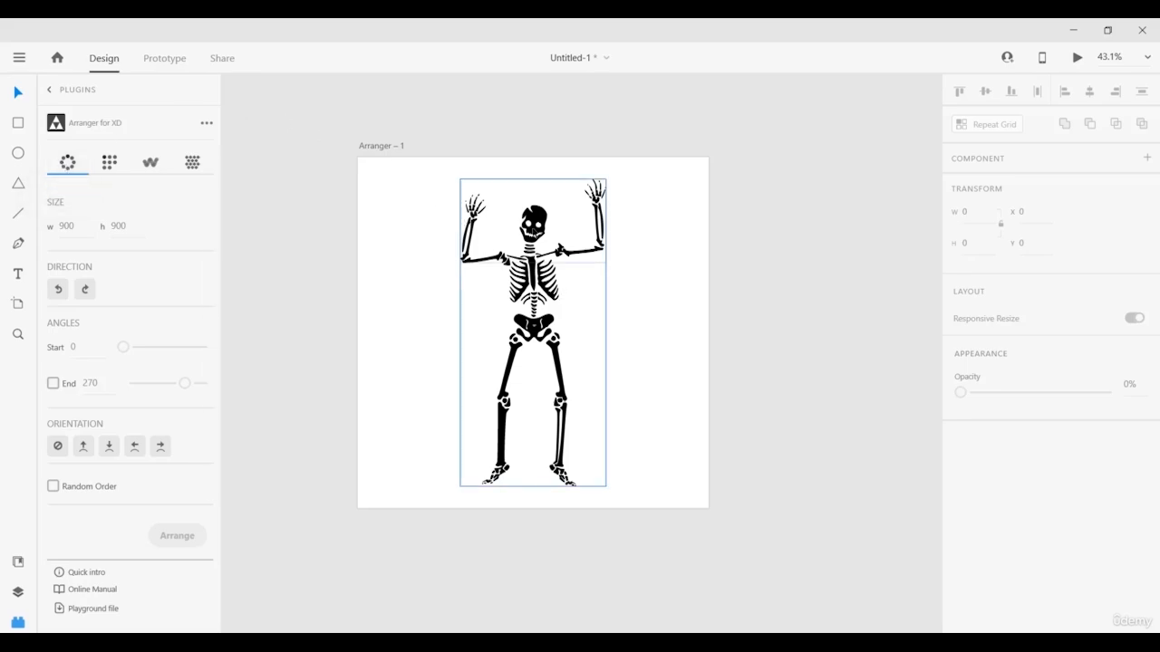
left_click(561, 249)
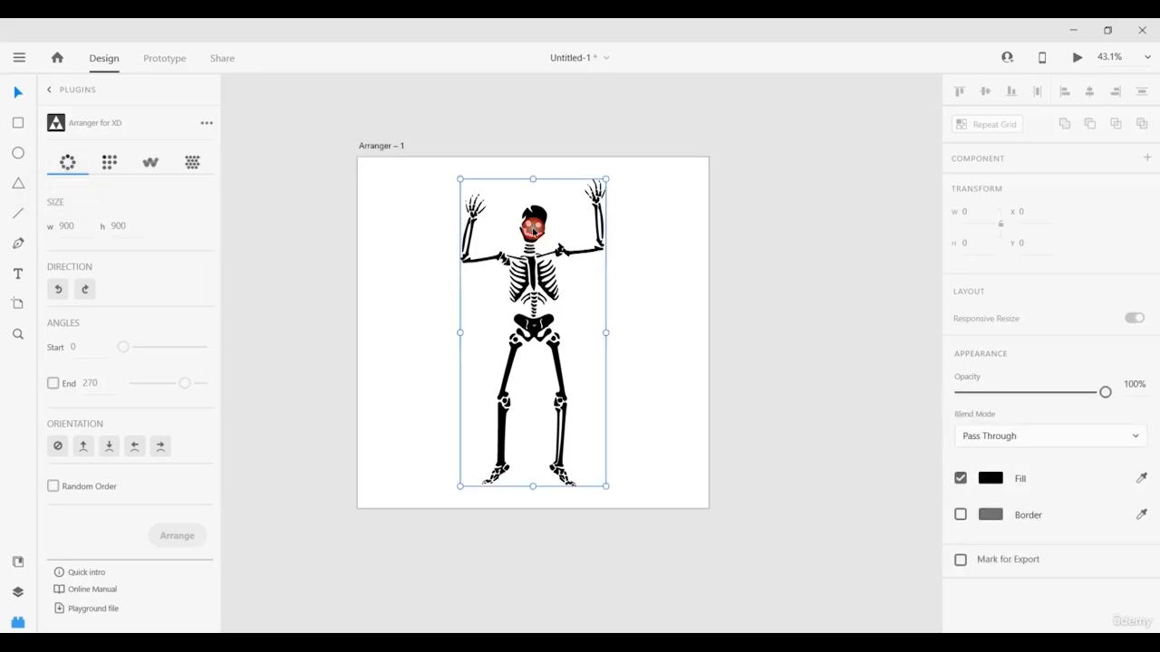
left_click(391, 146)
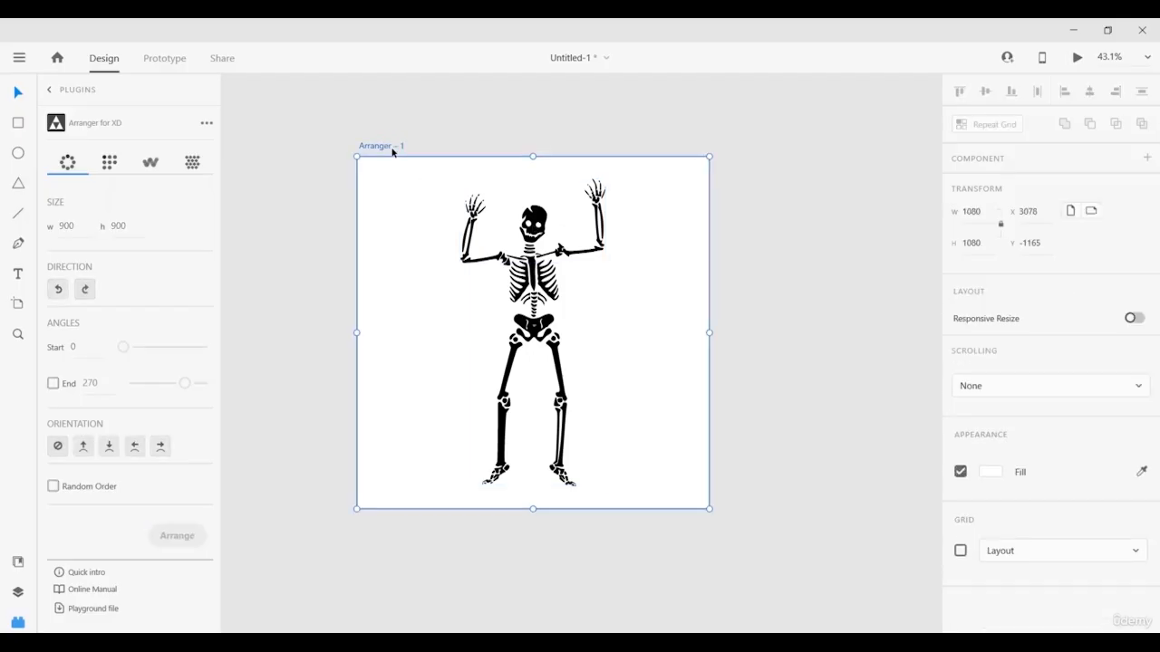
key("ctrl+d")
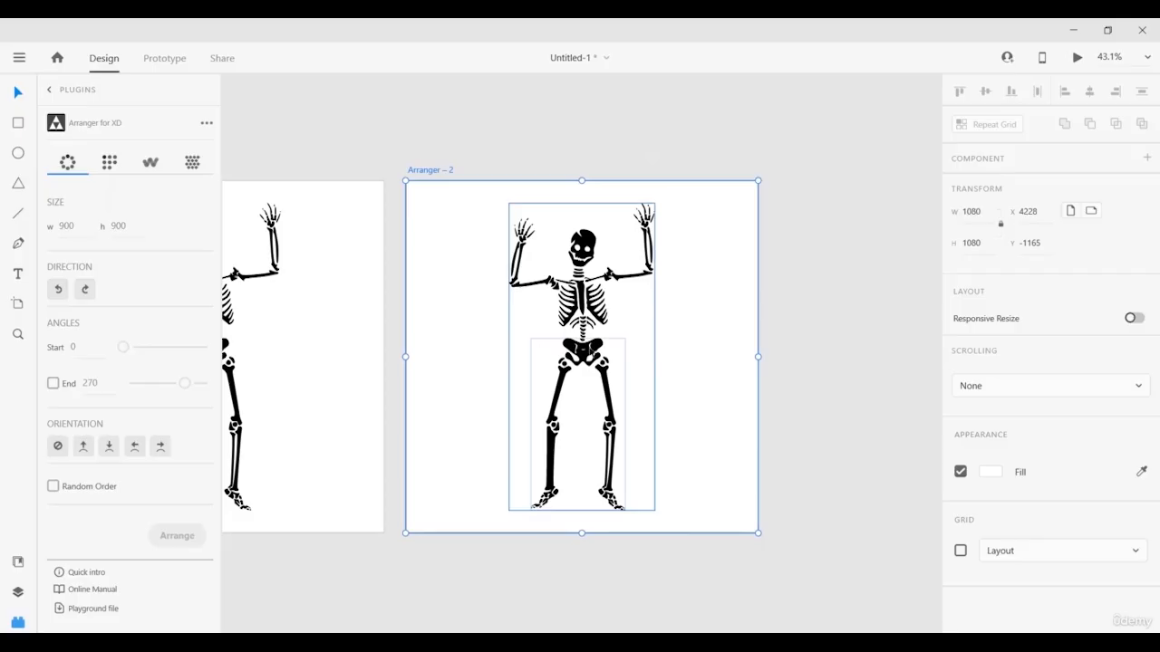
Select the copied skeleton and expand its 151170 group in Layers to show Groups 1, 3 and 2.
left_click(581, 368)
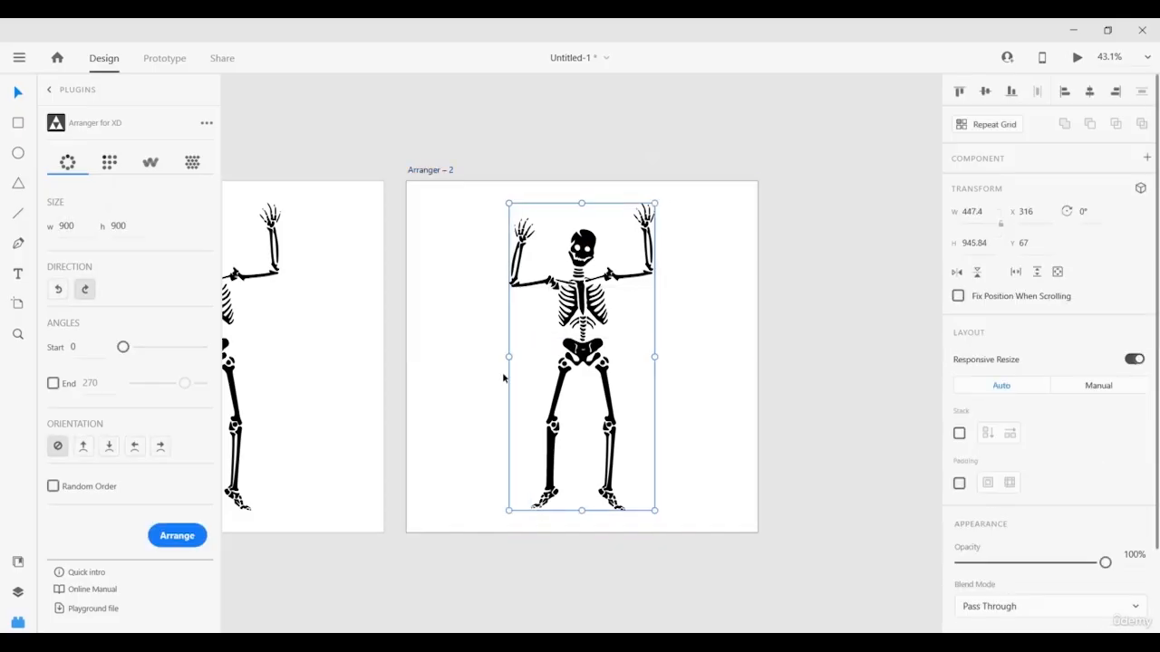
left_click(18, 592)
left_click(50, 151)
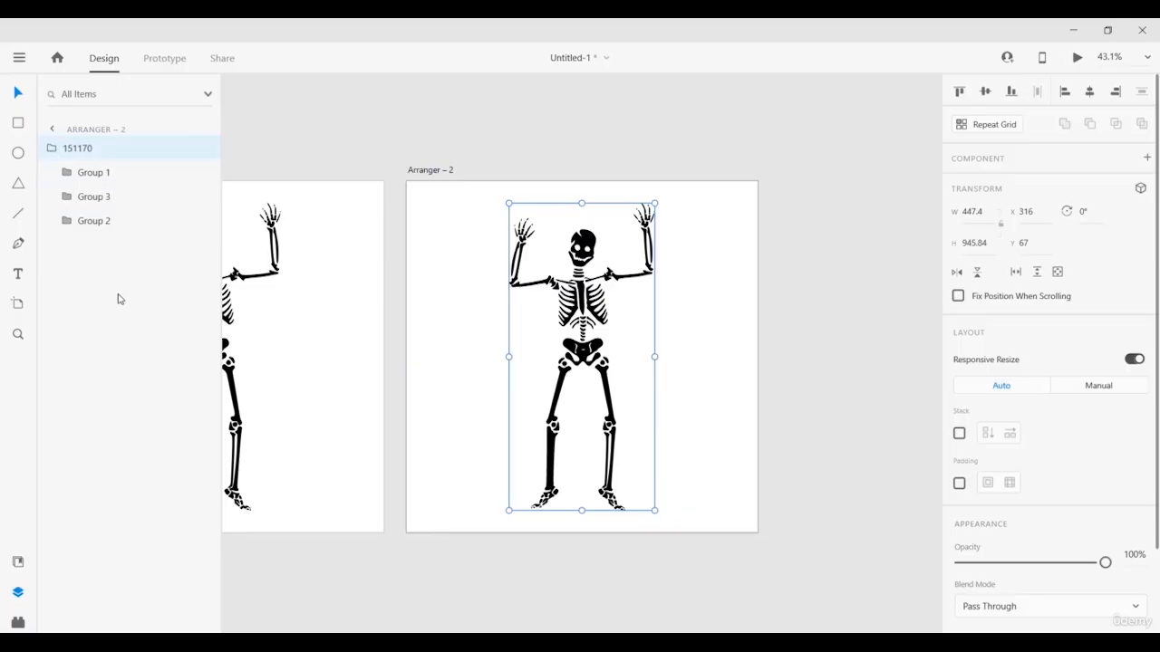
Arrange Group 1, the leg bones, into a 300×300 circle and move it onto Arranger – 2.
left_click(102, 177)
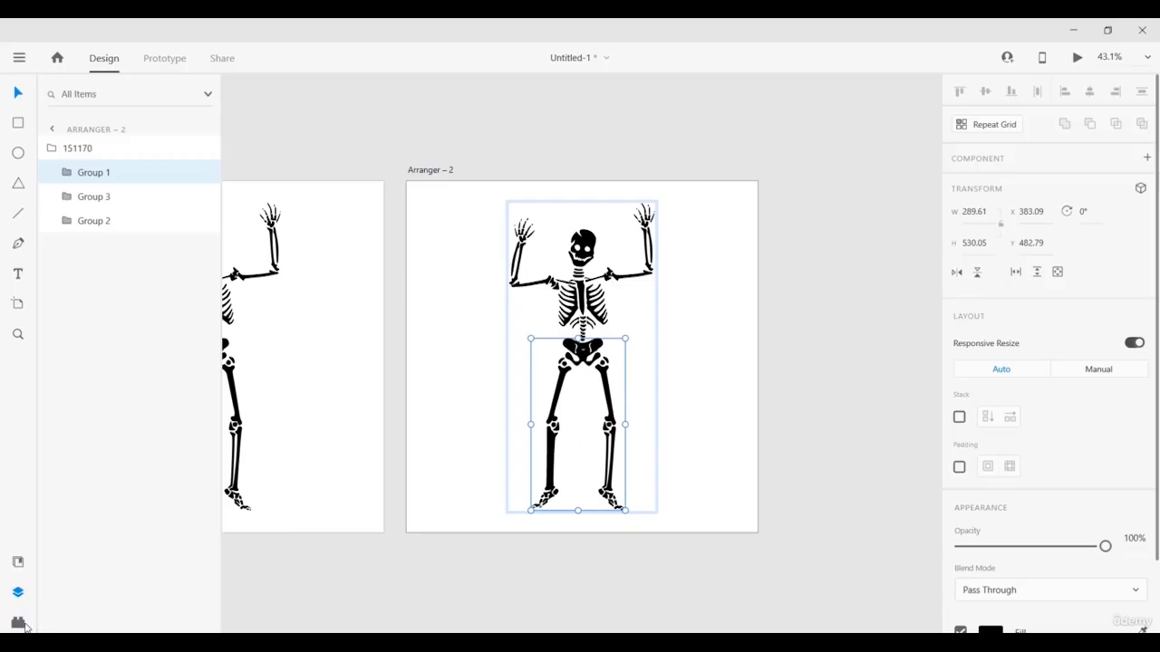
left_click(19, 623)
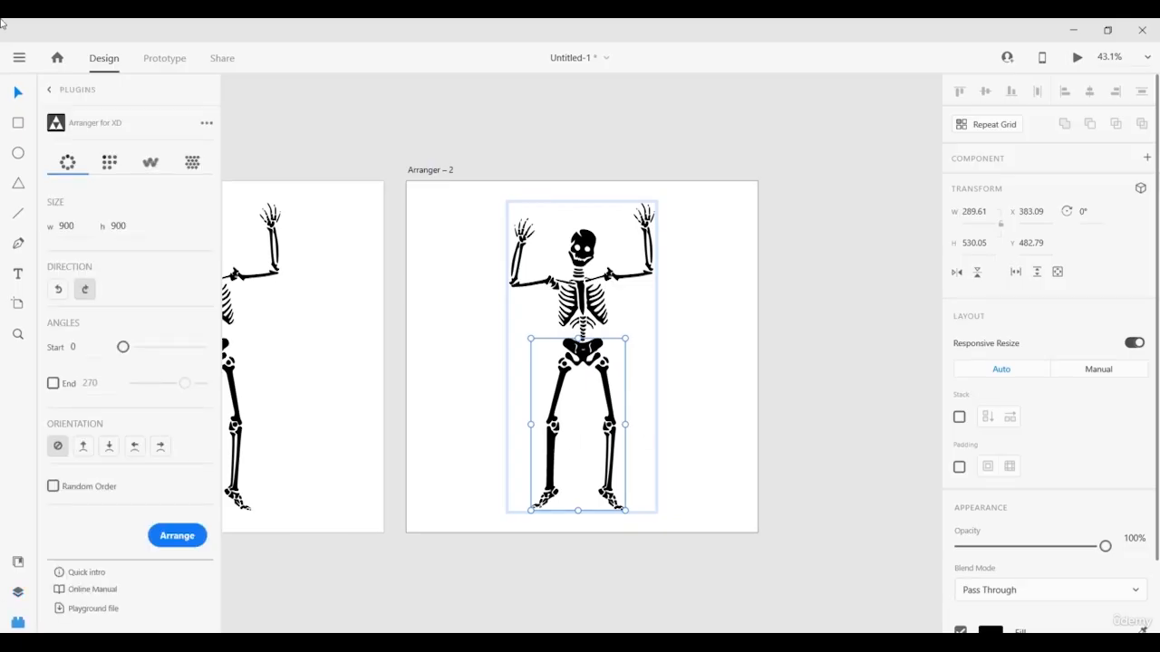
double_click(66, 227)
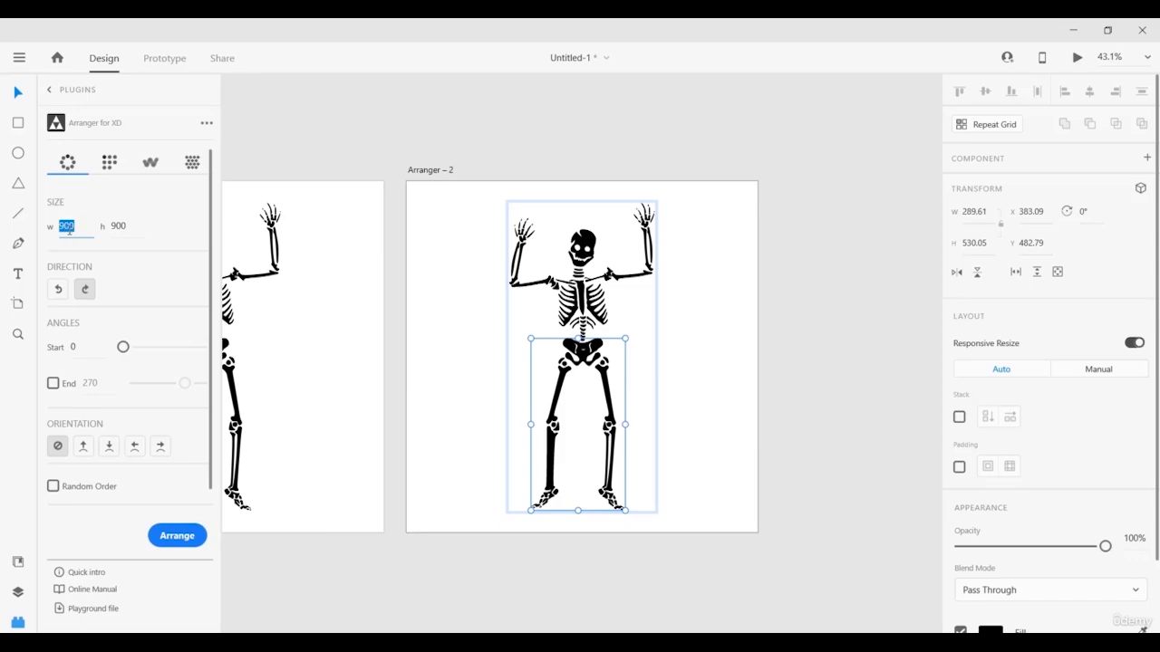
type("30")
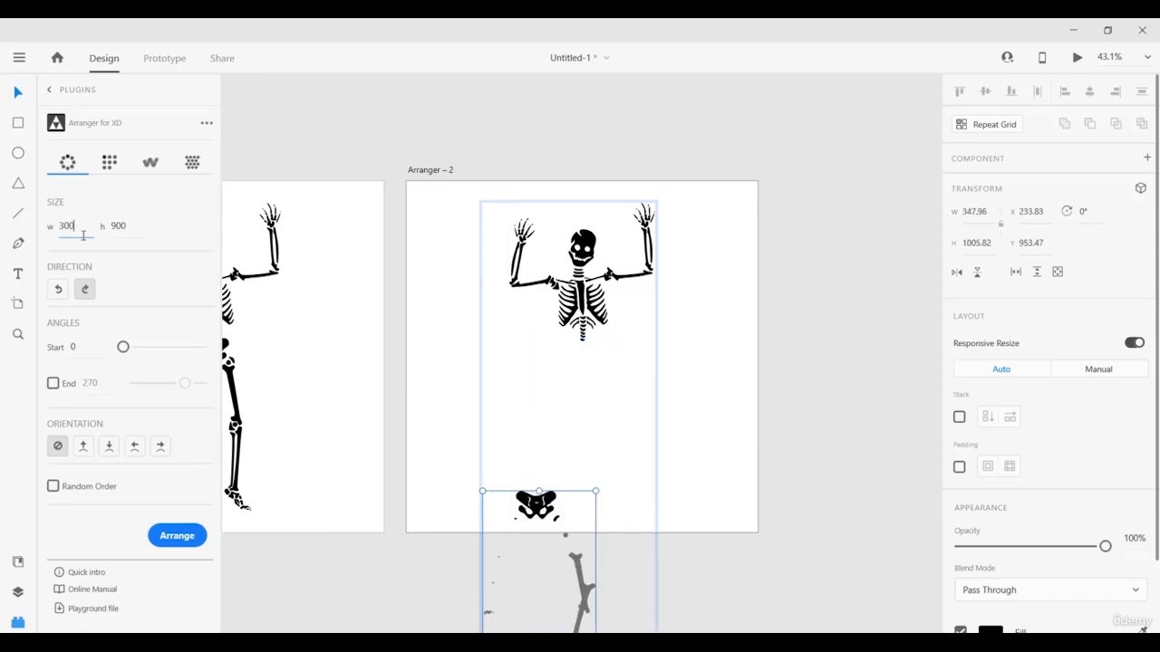
double_click(127, 226)
type("300")
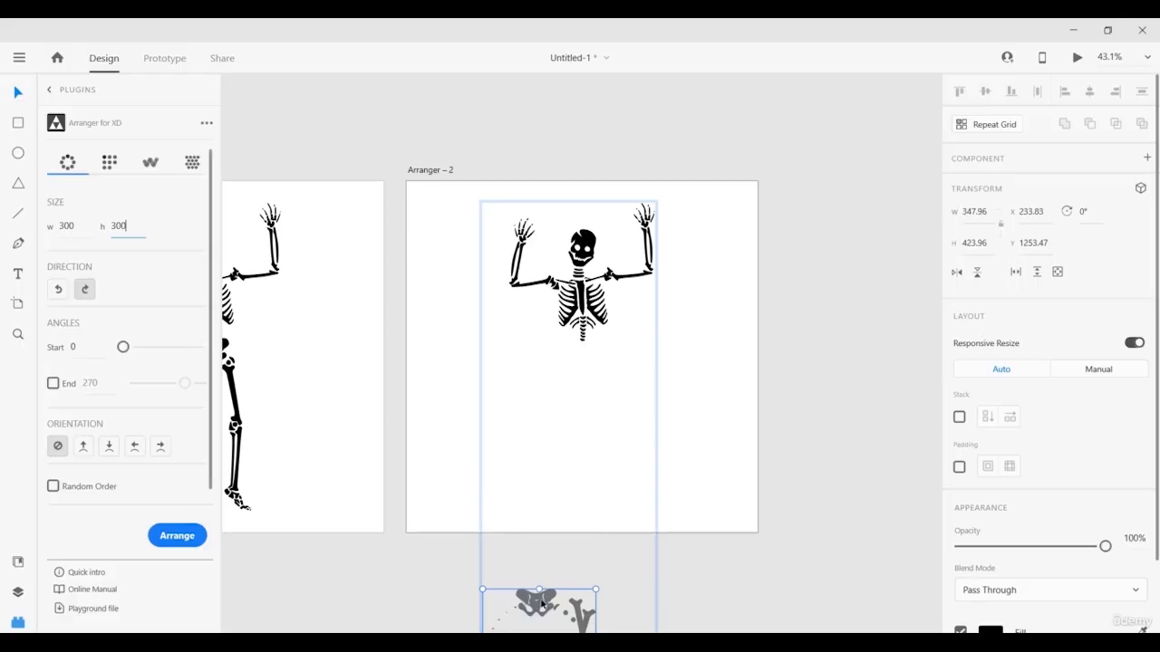
left_click_drag(542, 601, 584, 309)
Reorder the layers and arrange the next bone group into a 600×600 ring centred on the artboard.
left_click(17, 592)
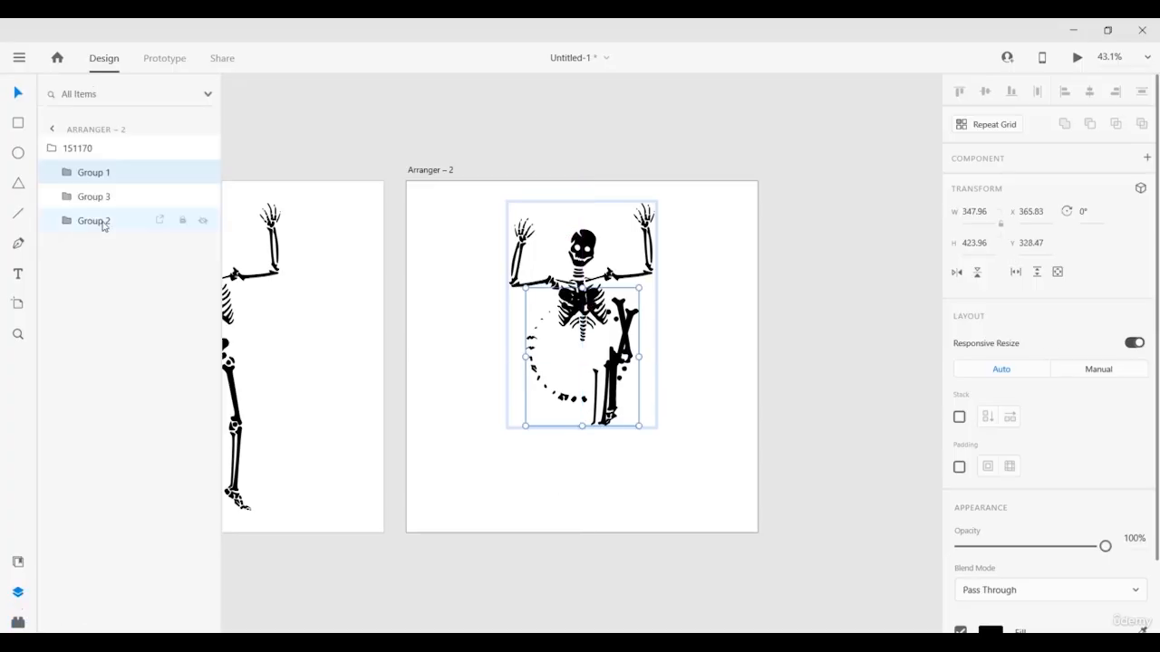
left_click_drag(99, 222, 93, 197)
left_click(18, 621)
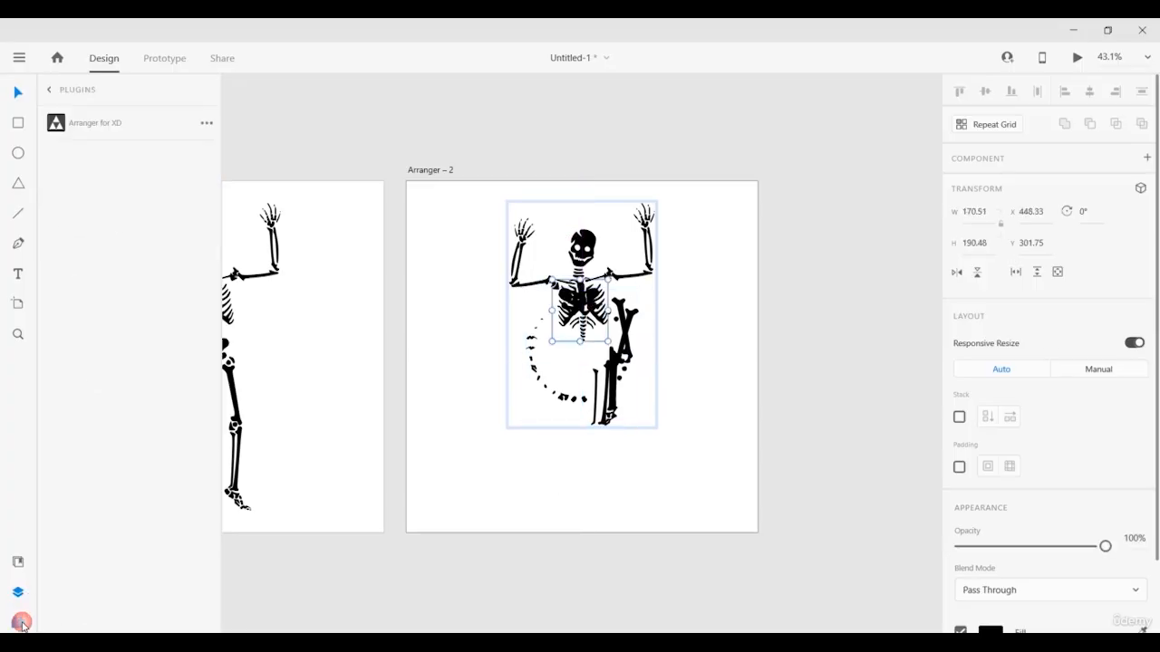
double_click(69, 227)
type("600")
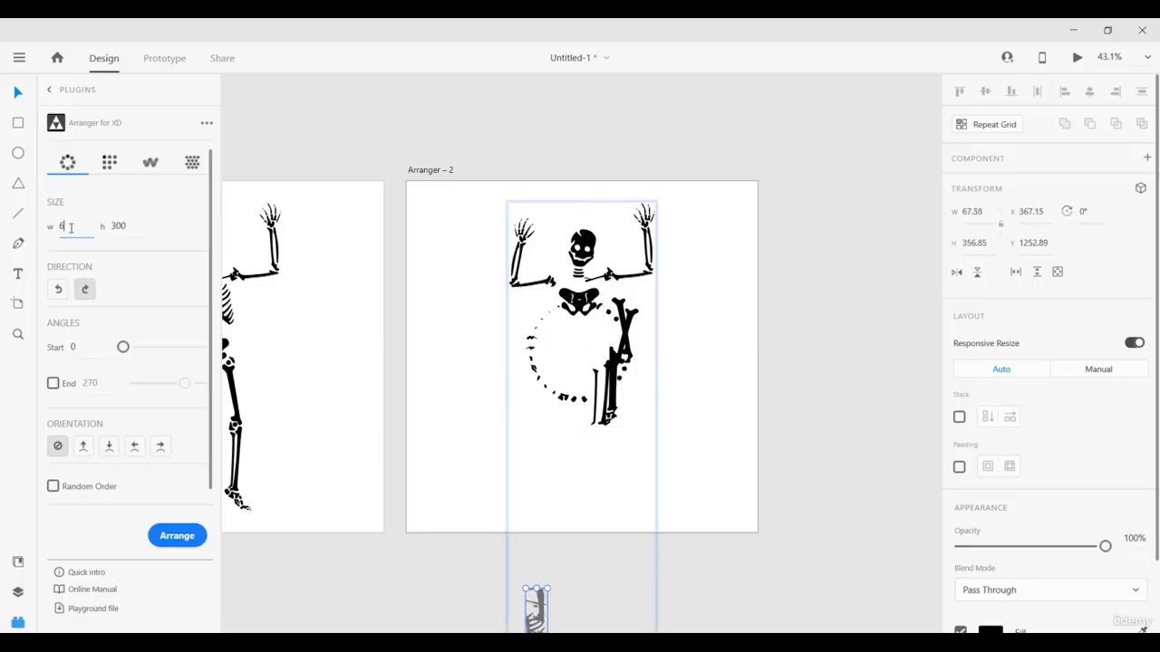
double_click(130, 231)
type("600")
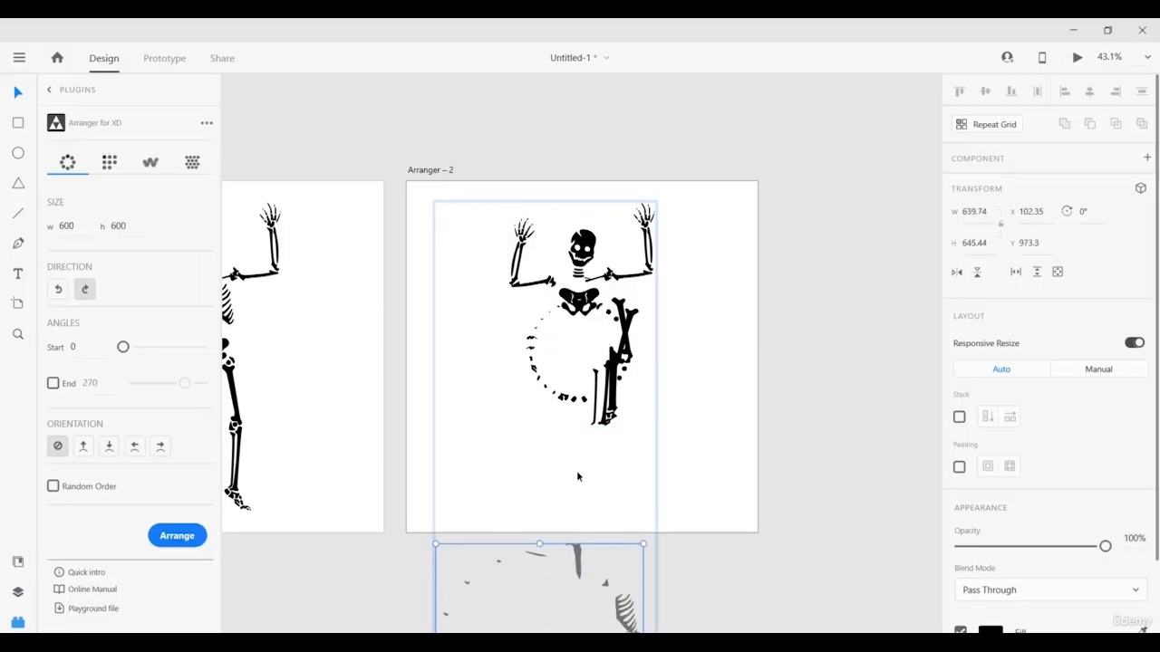
left_click_drag(577, 566, 618, 224)
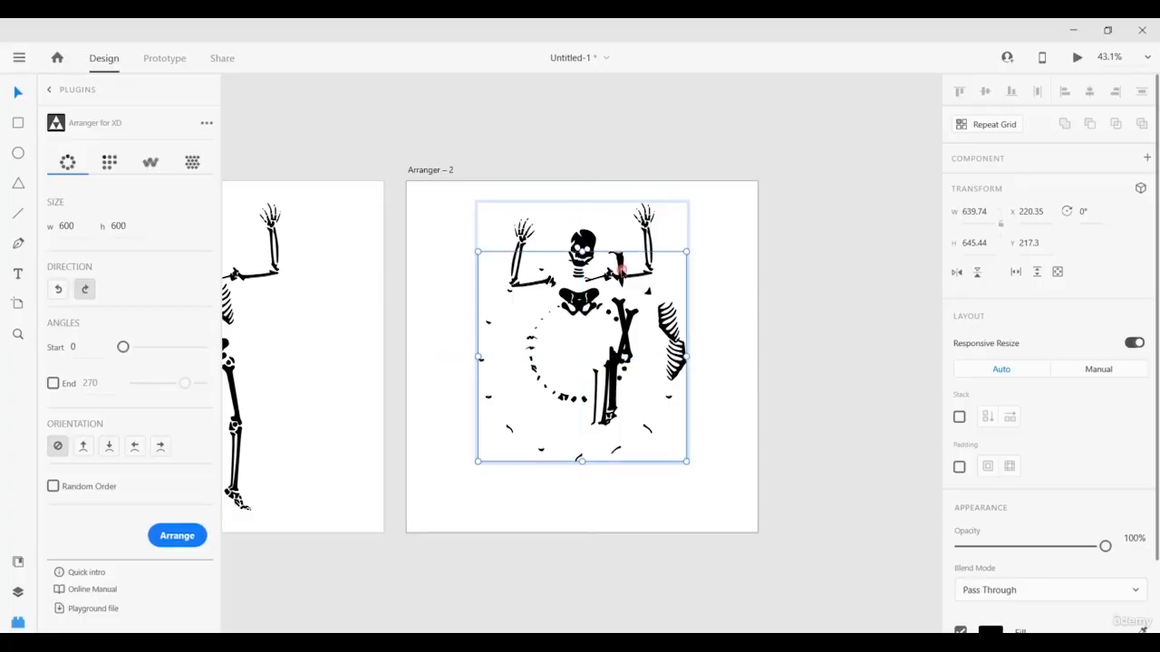
Arrange the last bone group into a 900×900 ring inside Arranger – 2, then view both artboards.
left_click(17, 591)
left_click_drag(122, 205, 93, 222)
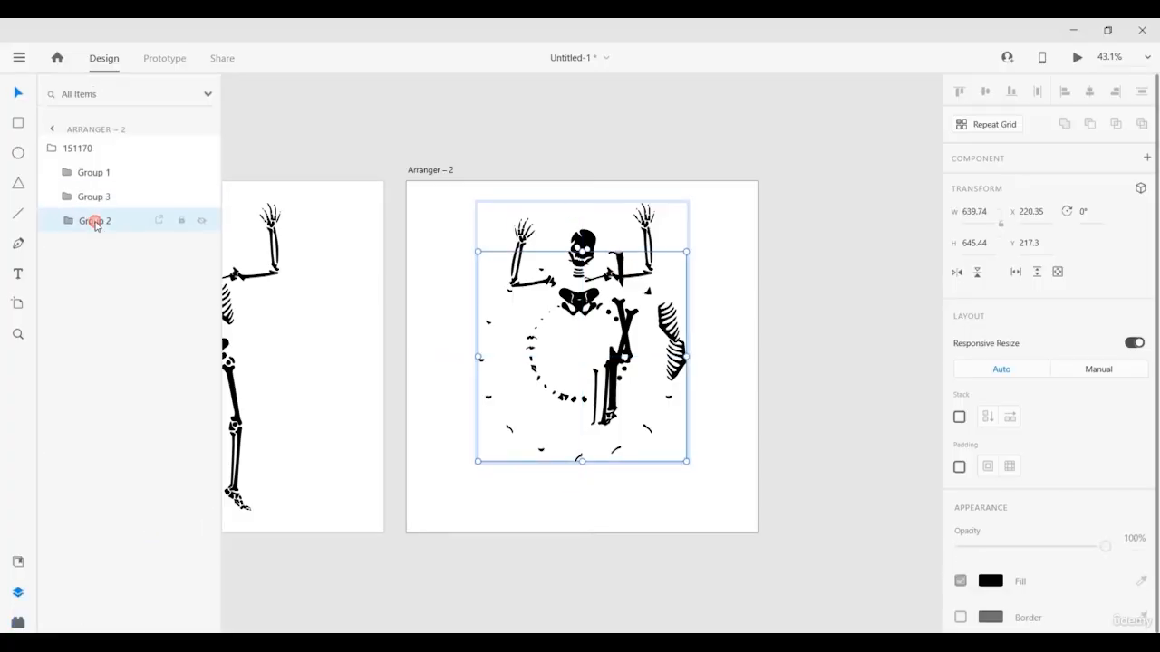
left_click(18, 624)
left_click(95, 122)
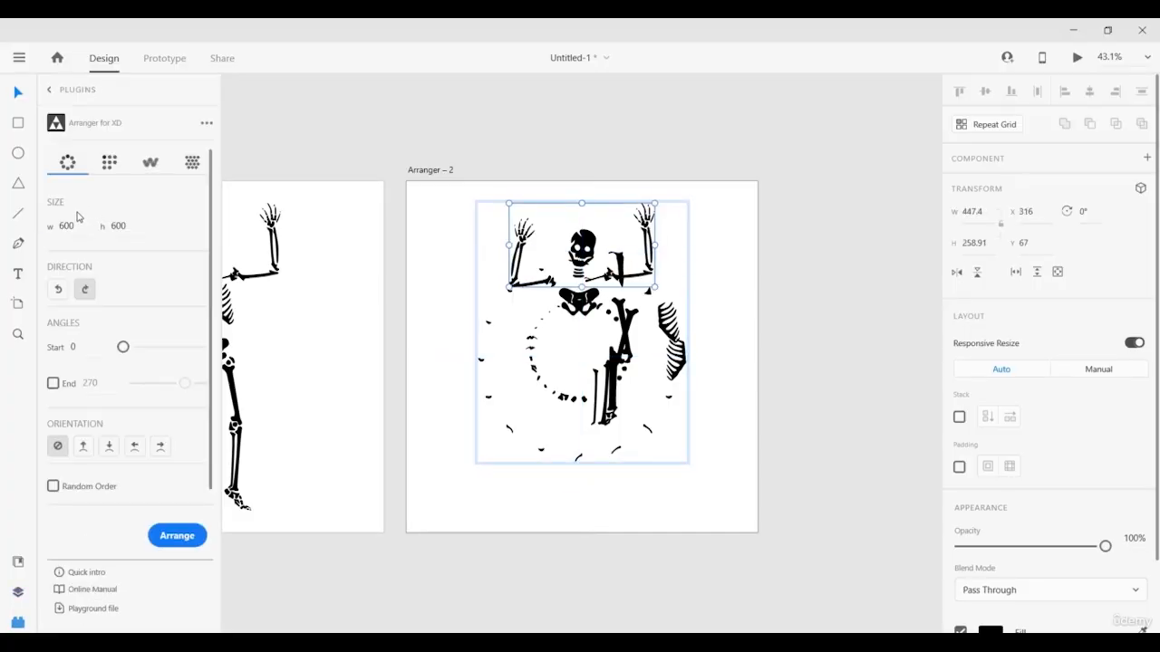
double_click(78, 225)
type("900")
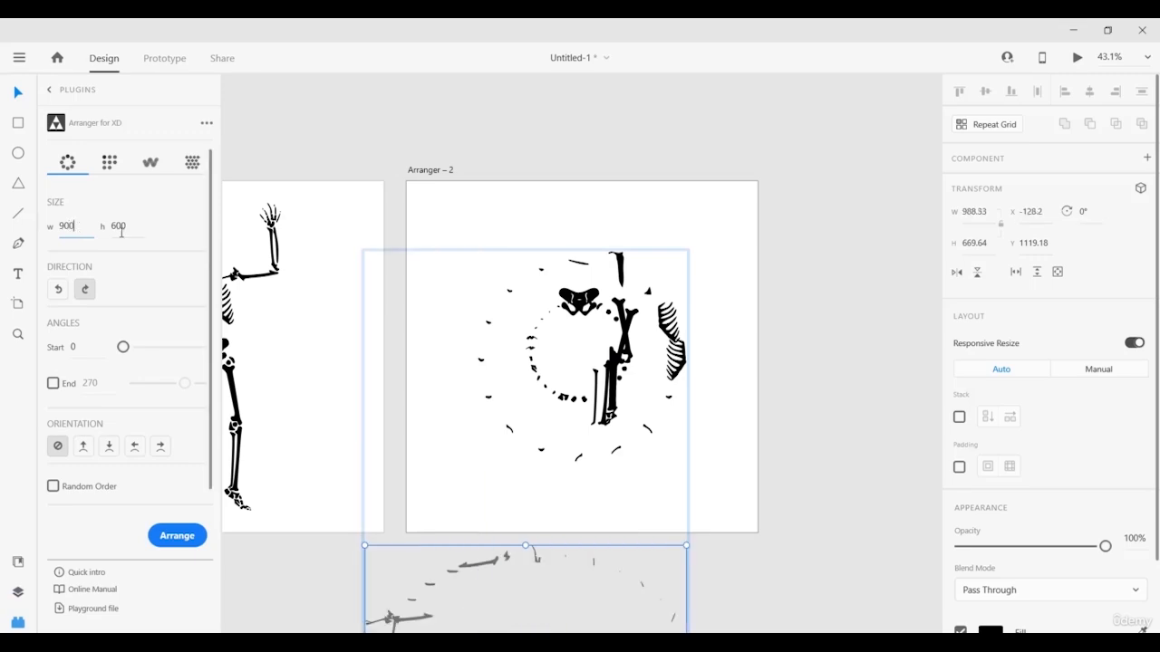
double_click(125, 227)
type("900")
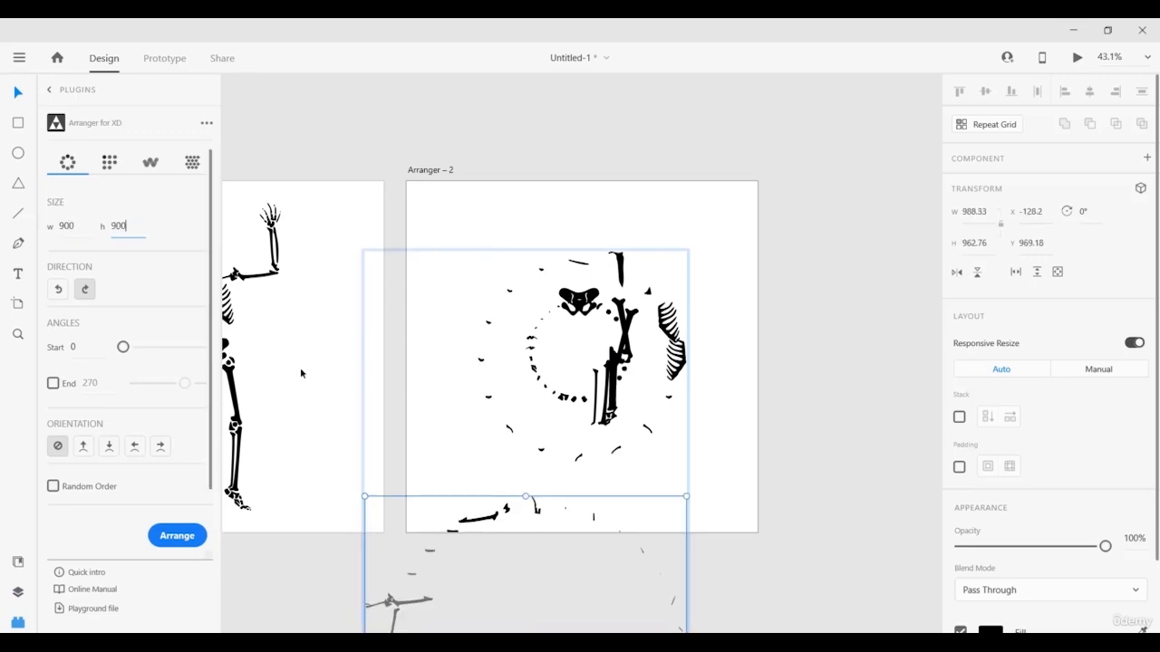
left_click_drag(487, 521, 548, 227)
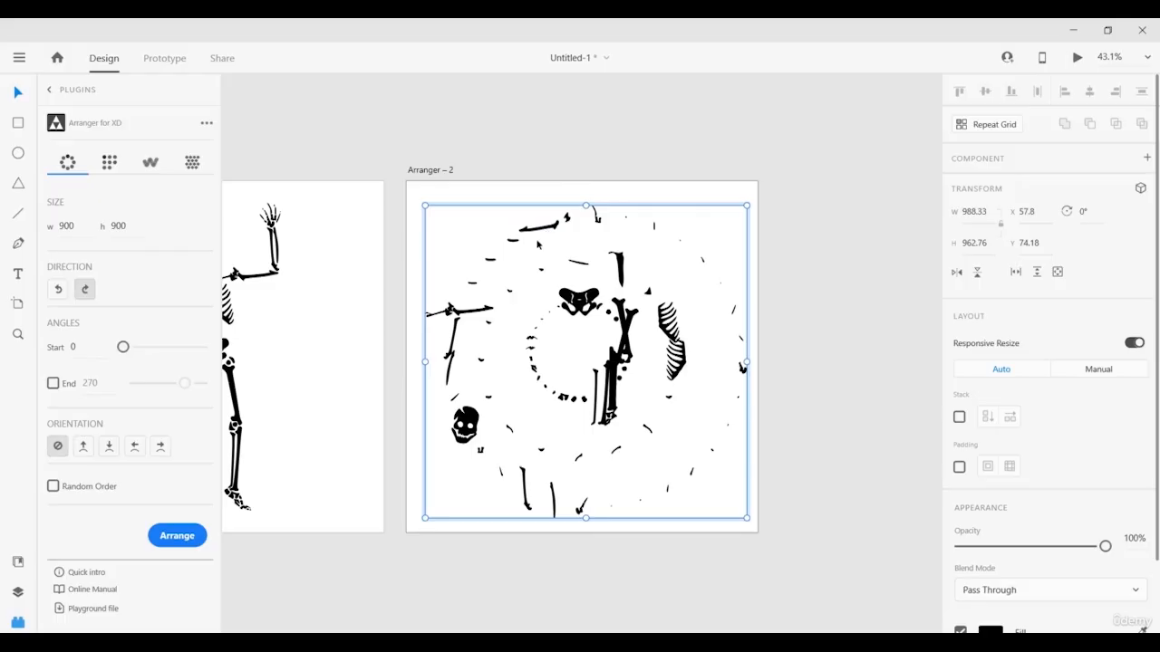
left_click(324, 142)
left_click_drag(380, 176, 499, 172)
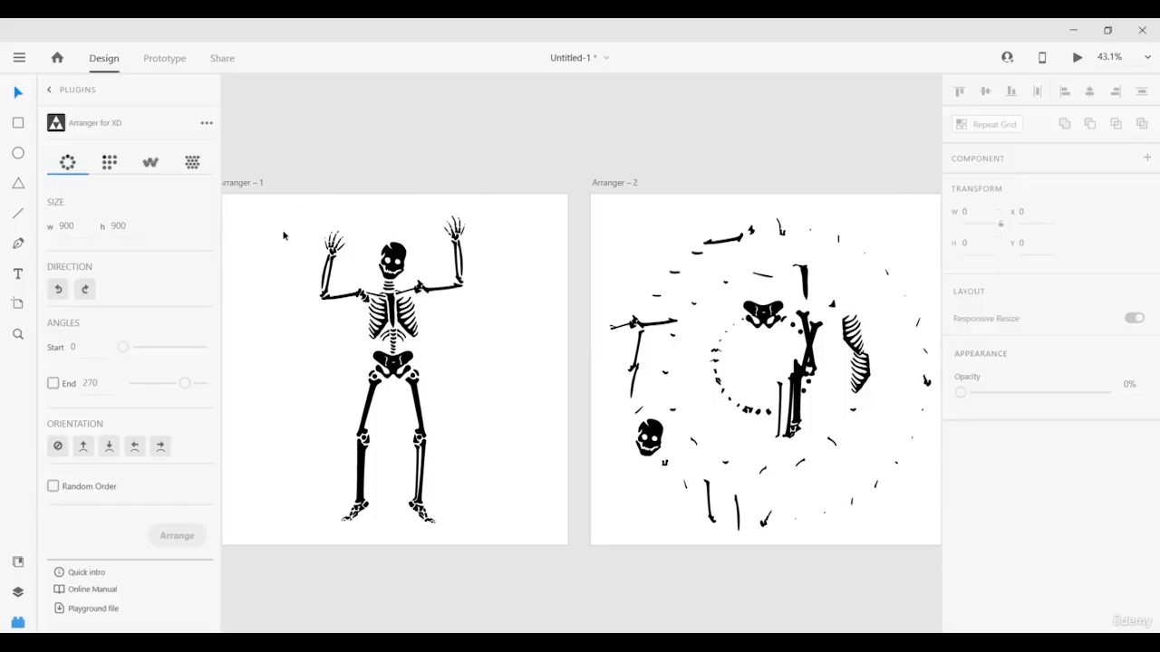
In Prototype mode, wire Arranger – 1 to Arranger – 2.
left_click(241, 185)
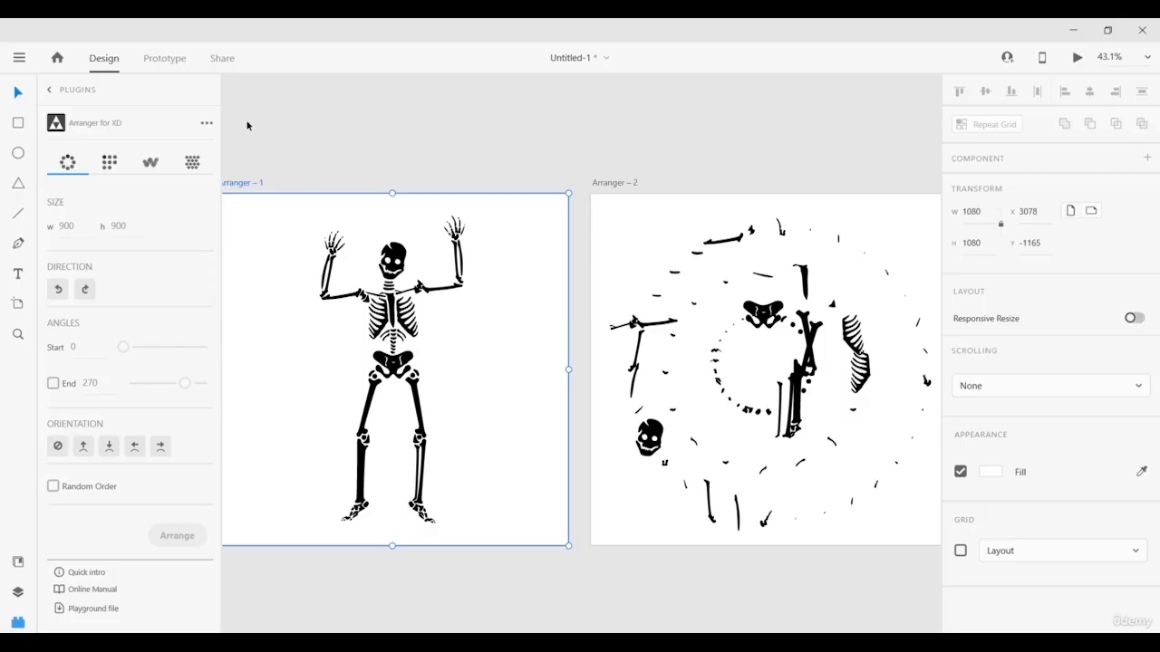
left_click(165, 60)
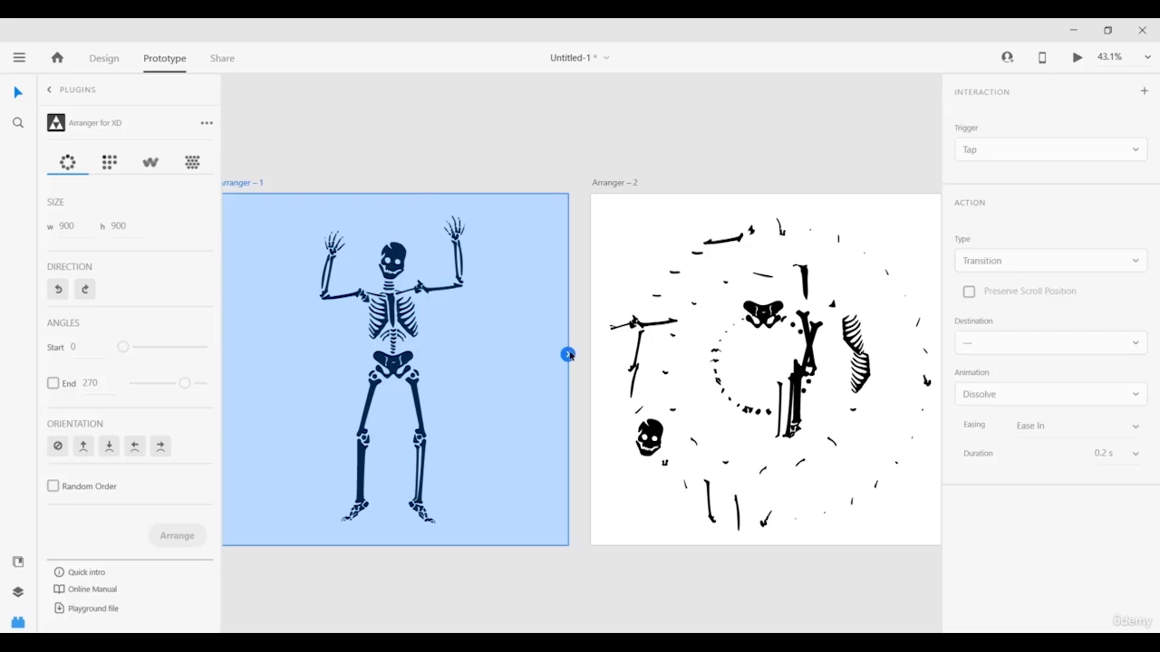
left_click_drag(567, 354, 629, 364)
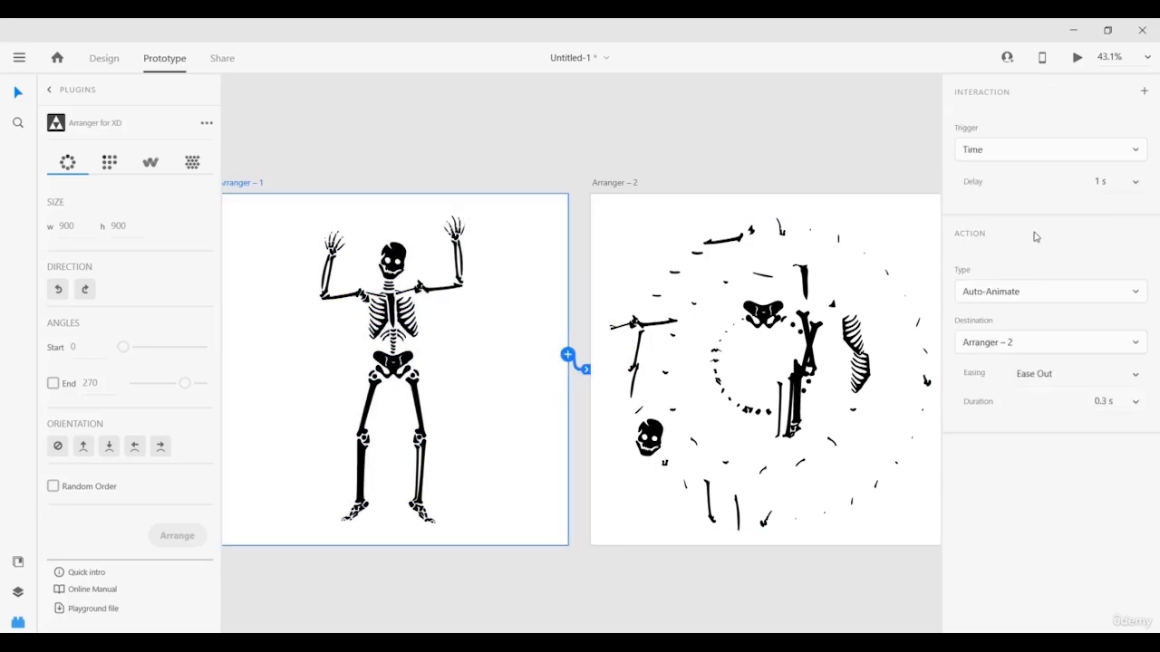
Set the link to a Time trigger with Auto-Animate, Ease In-Out easing and 2 s duration.
left_click(985, 152)
left_click(986, 154)
left_click(1104, 301)
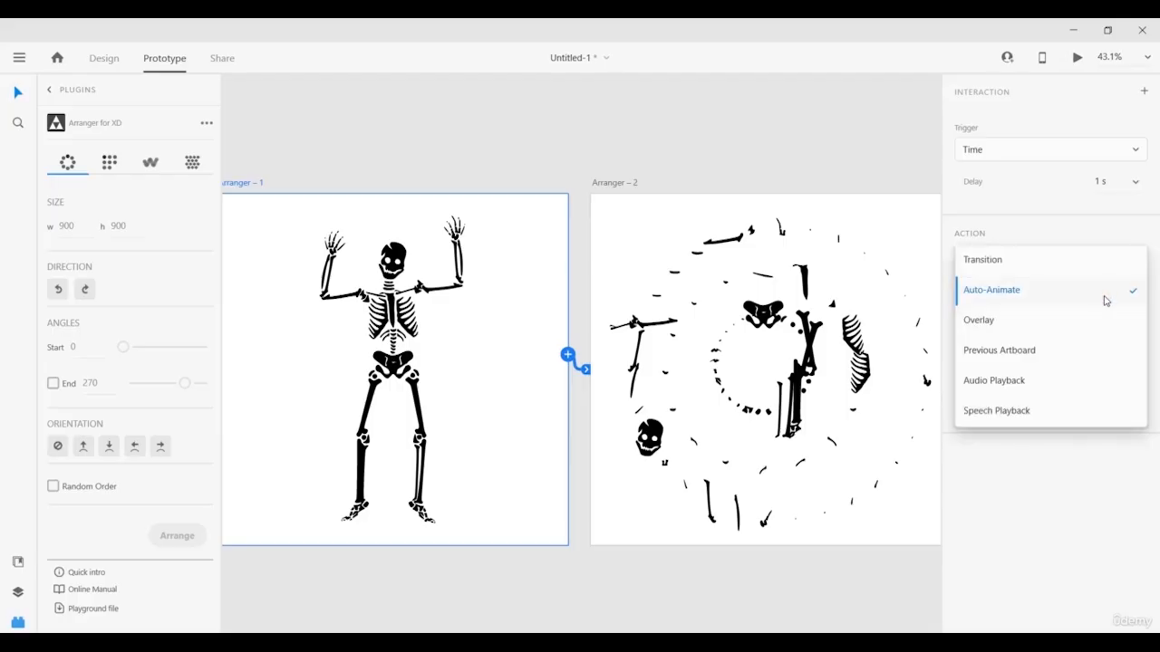
left_click(1105, 301)
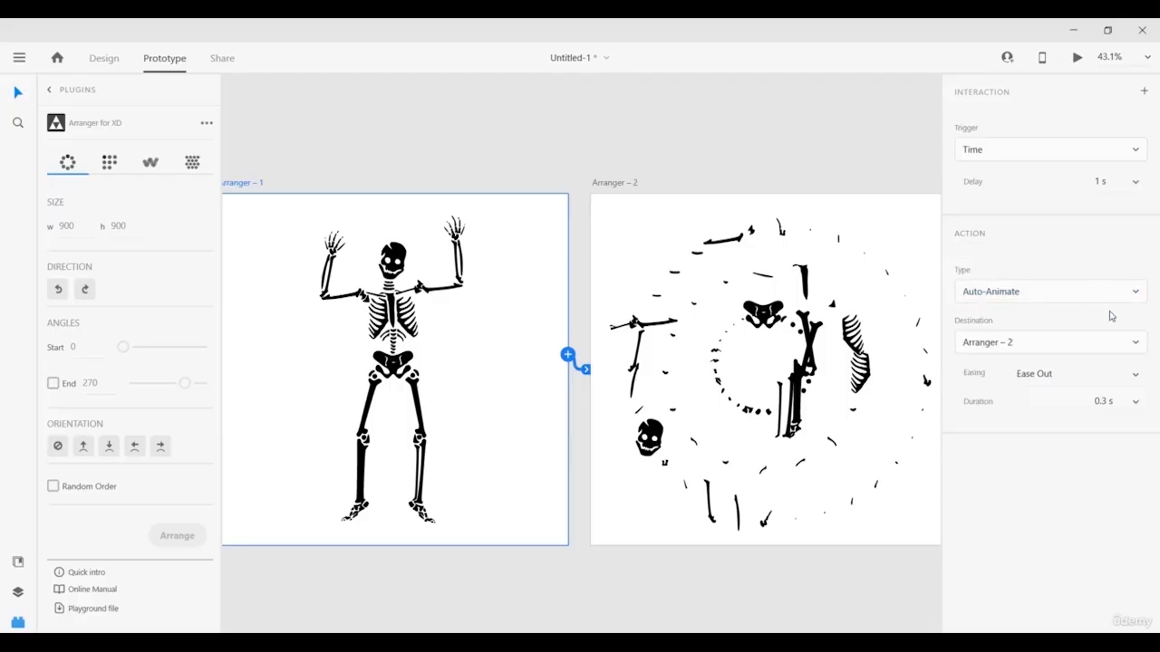
left_click(1135, 376)
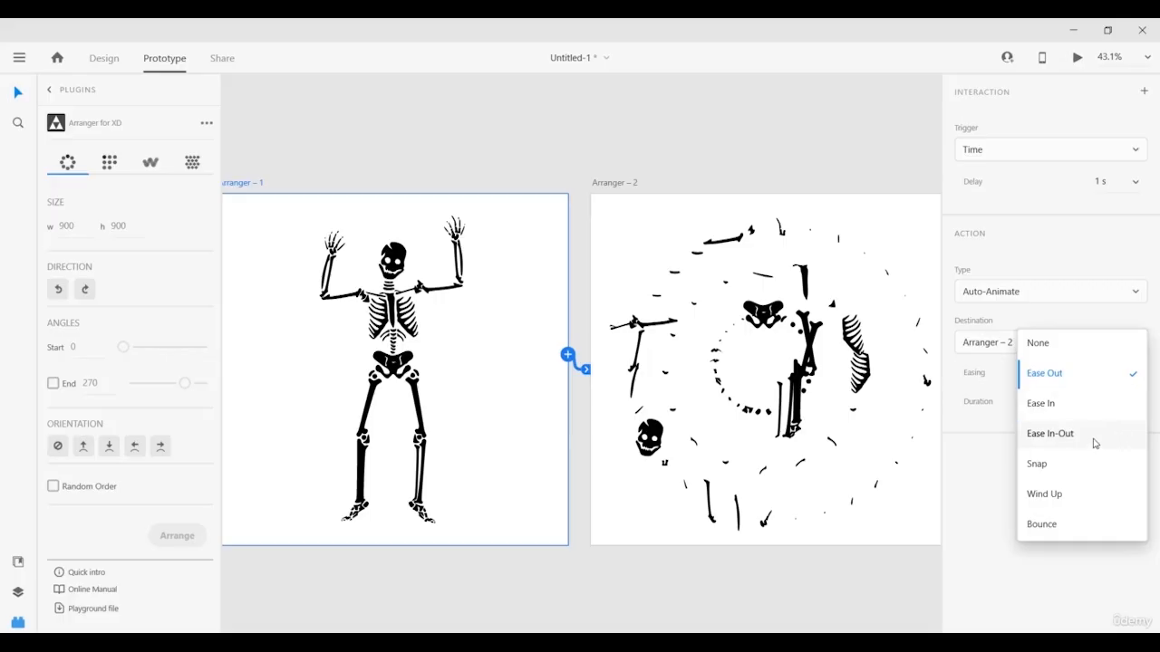
left_click(1130, 377)
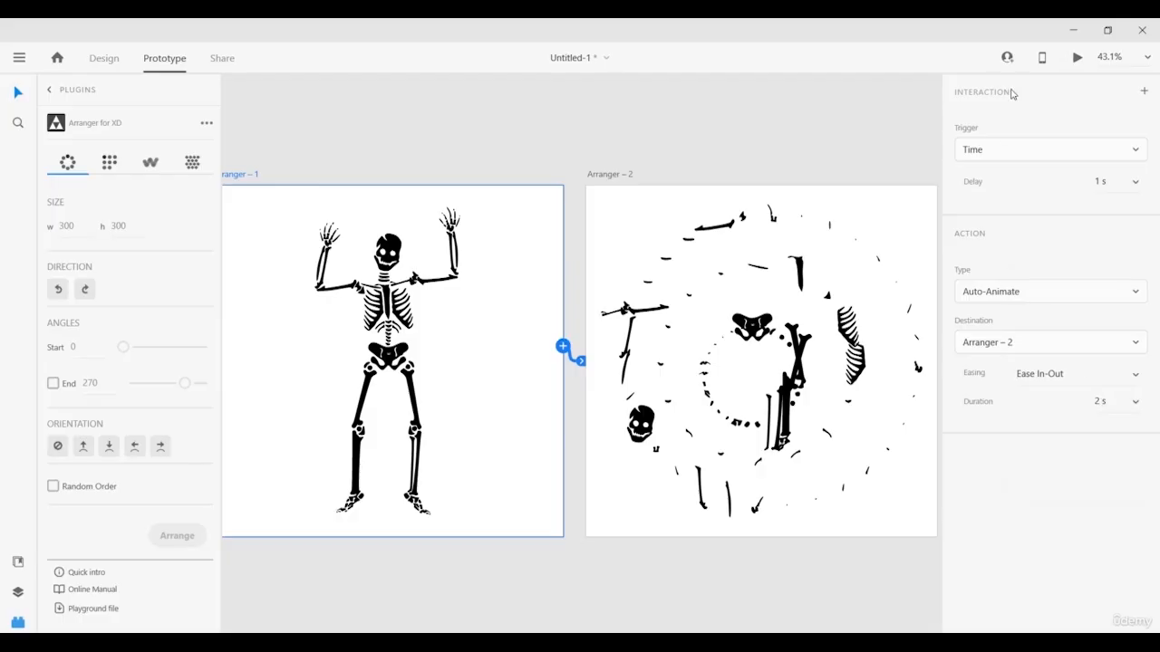
Wire Arranger – 2 back to Arranger – 1 with matching timing, preview it, and return to Design mode.
left_click(606, 176)
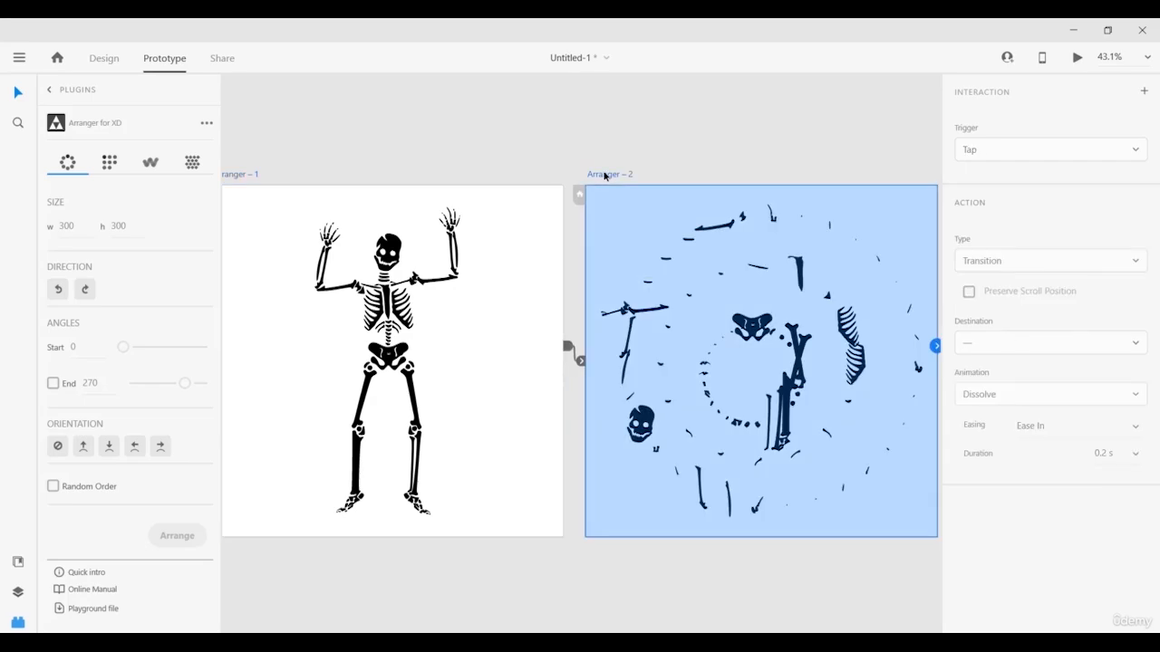
left_click_drag(937, 352, 480, 366)
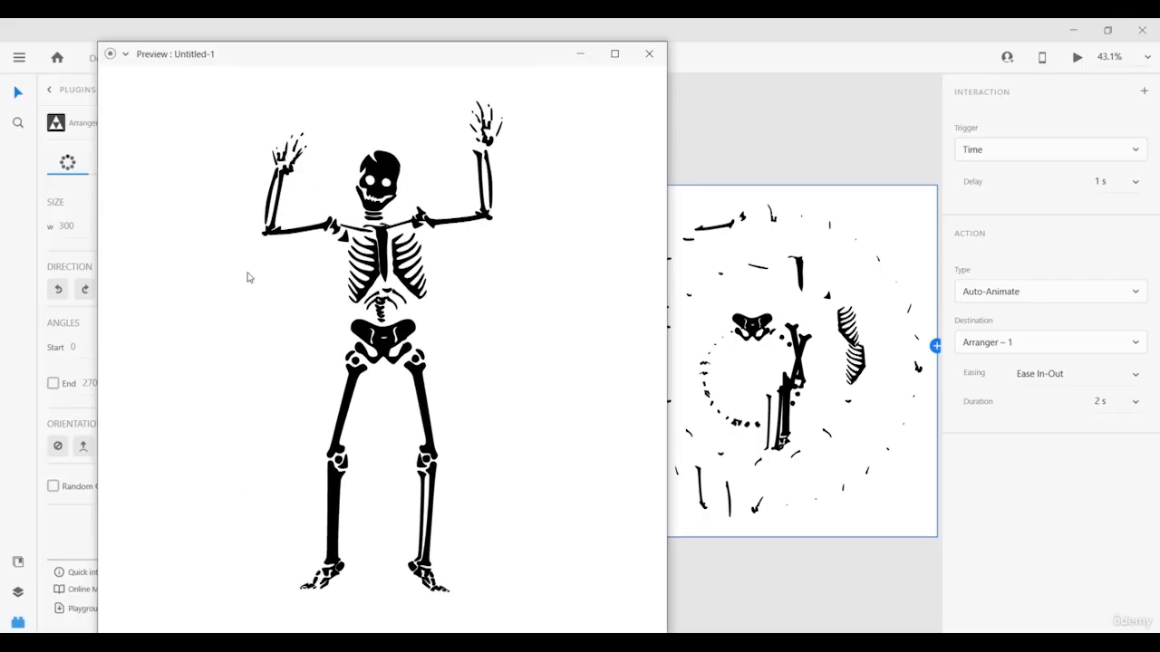
left_click(649, 53)
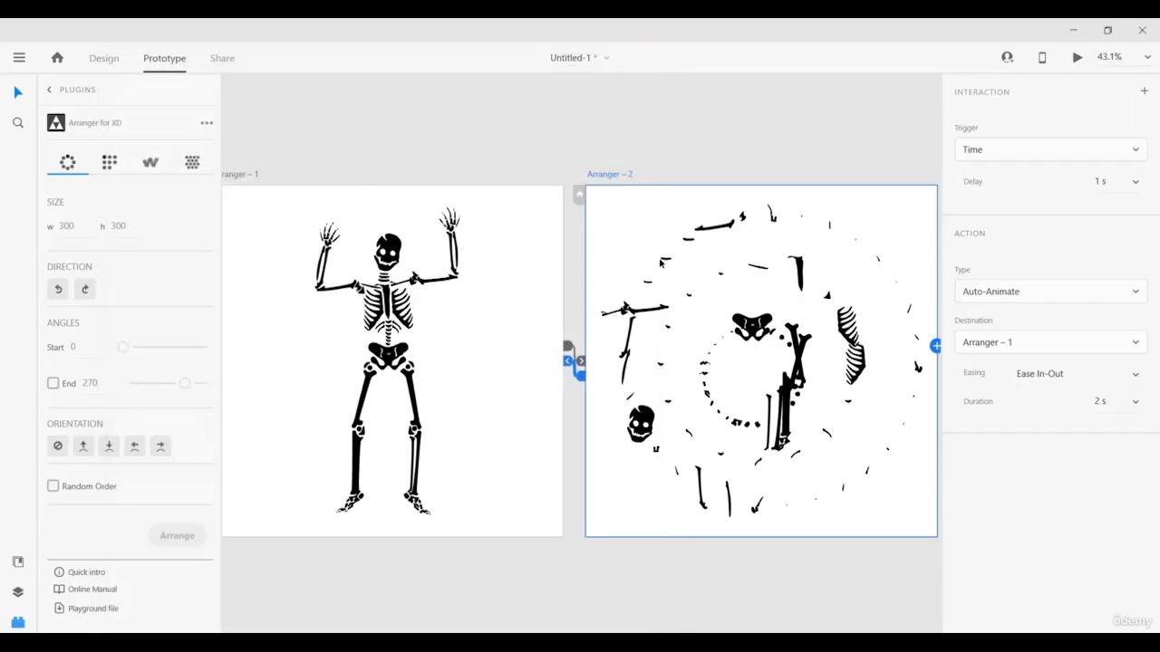
key("ctrl+Tab")
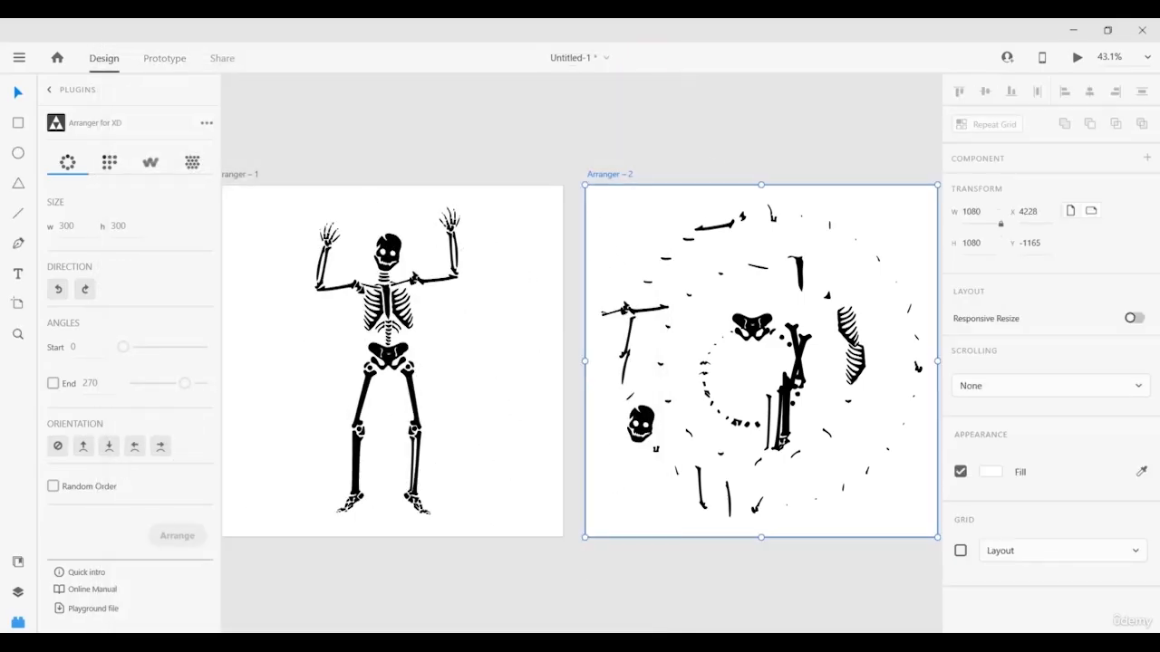
Open the Web Export plugin and review the element properties without changing them.
left_click(50, 90)
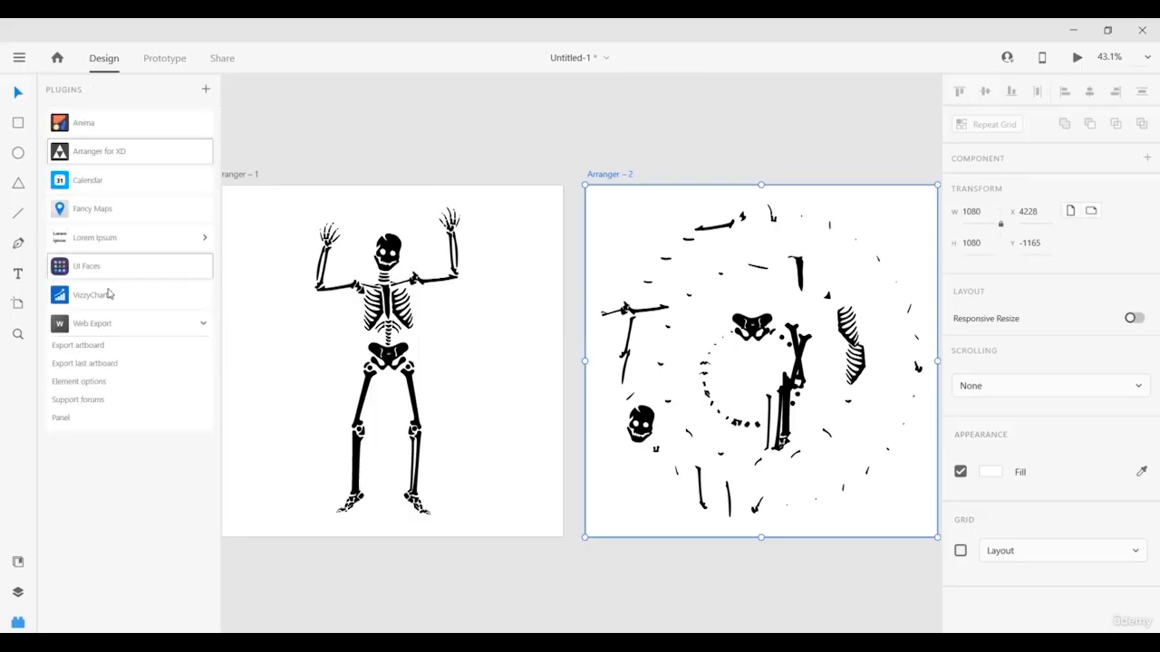
left_click(146, 327)
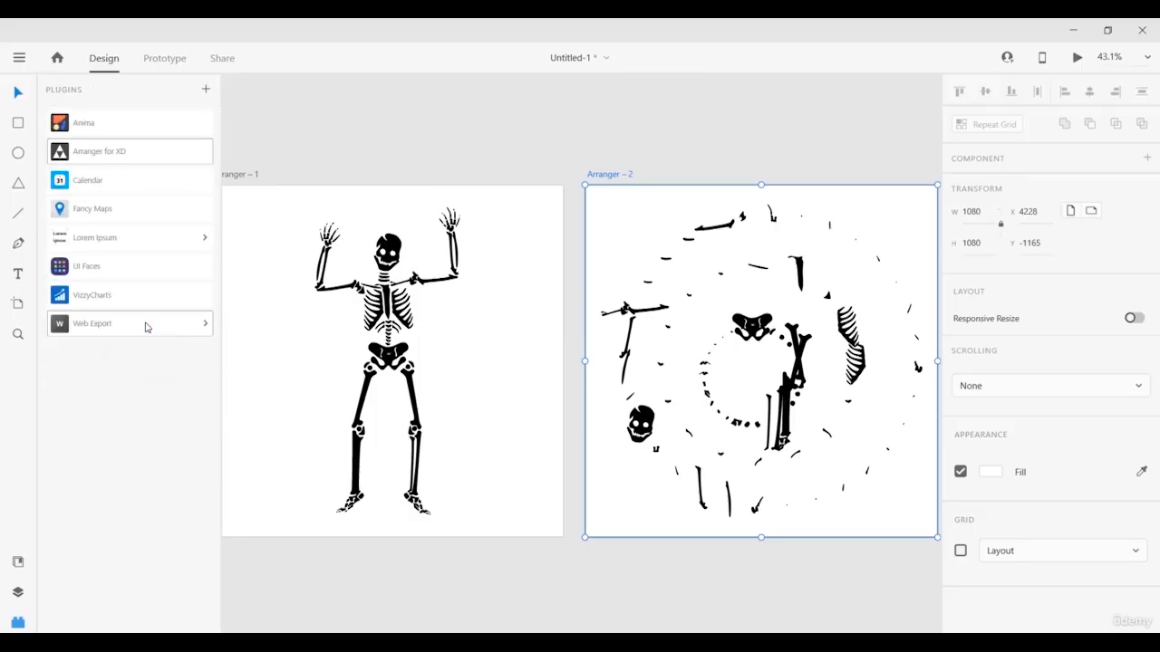
left_click(145, 325)
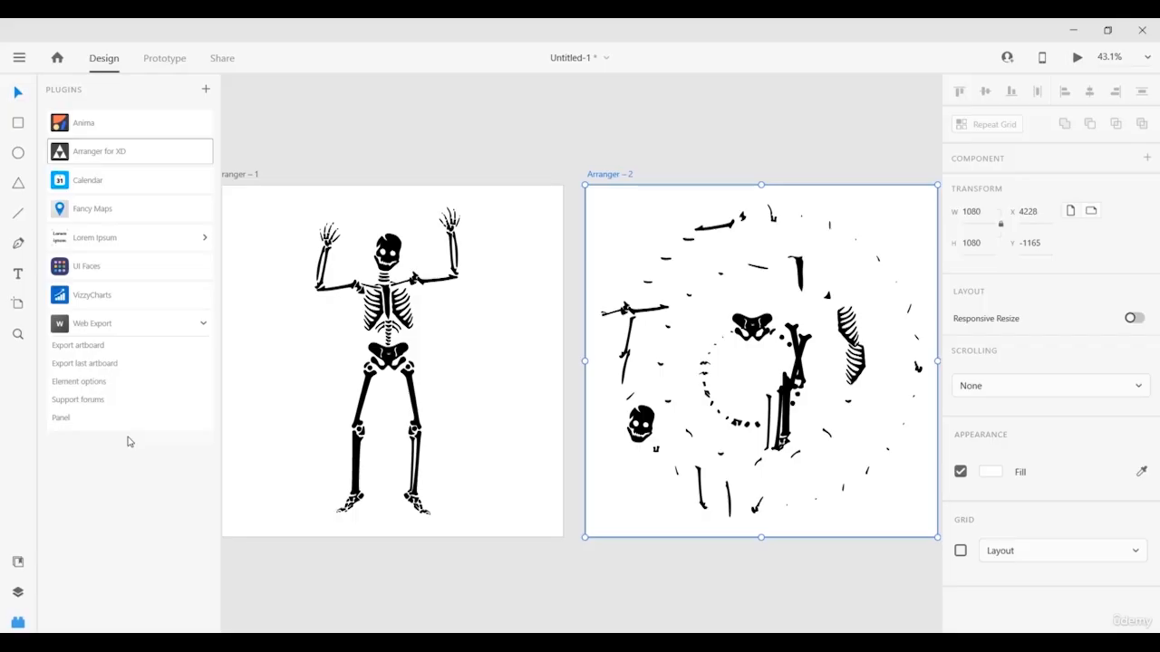
left_click(78, 387)
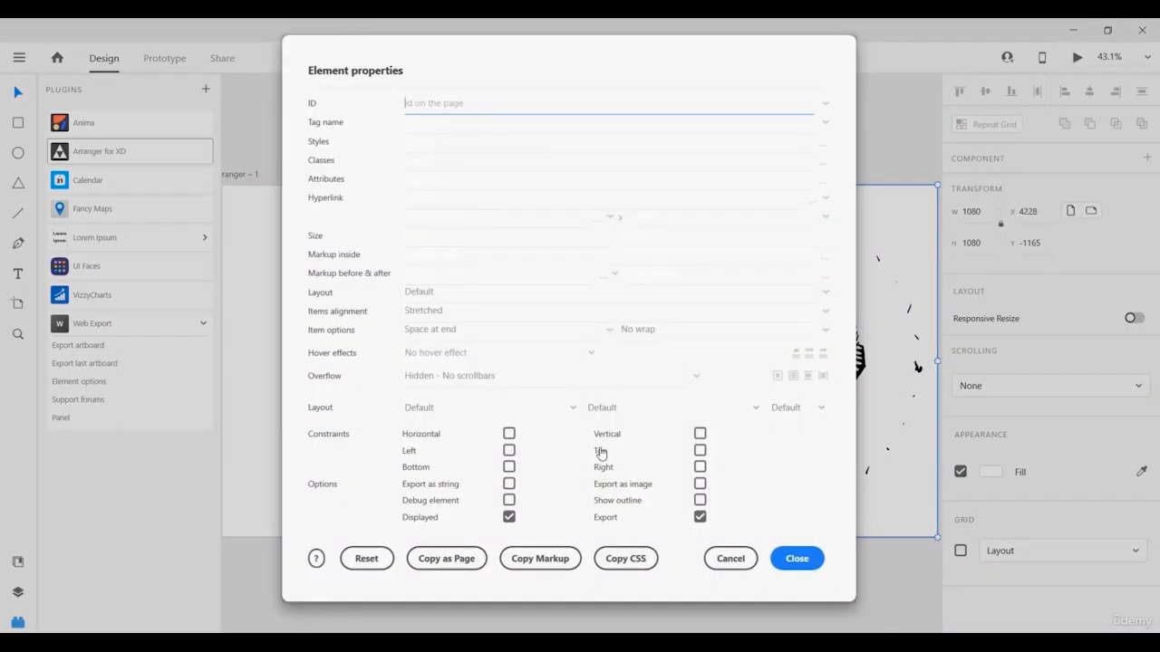
left_click(791, 558)
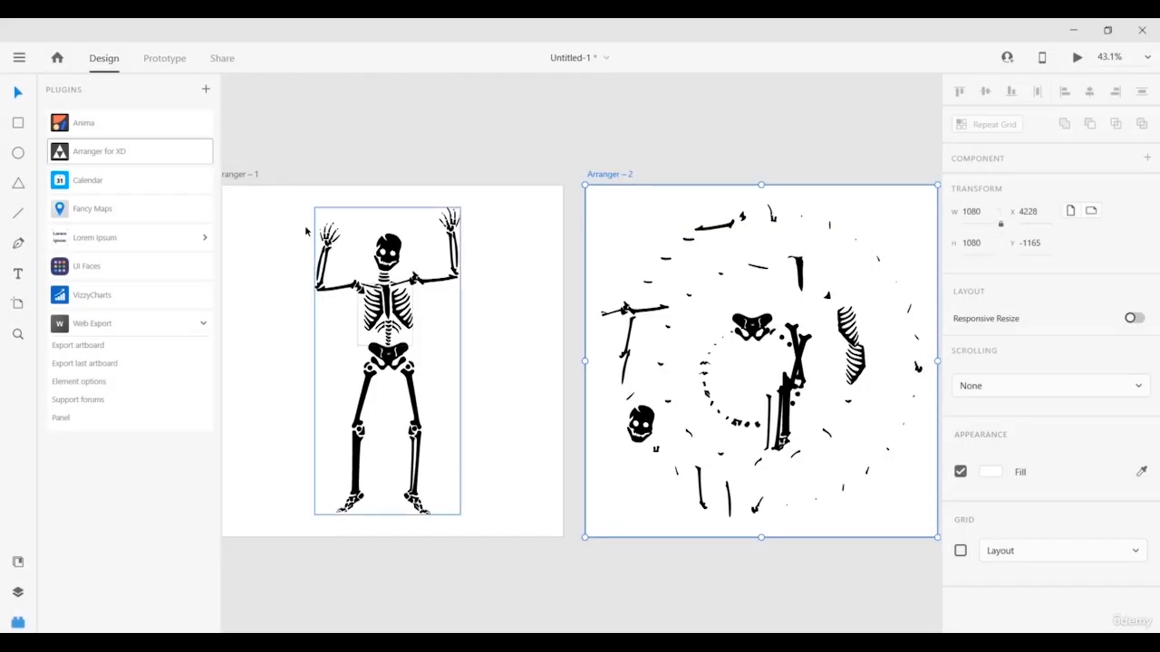
Export the Arranger – 1 artboard as a web page and open Arranger___1.html.
left_click(241, 176)
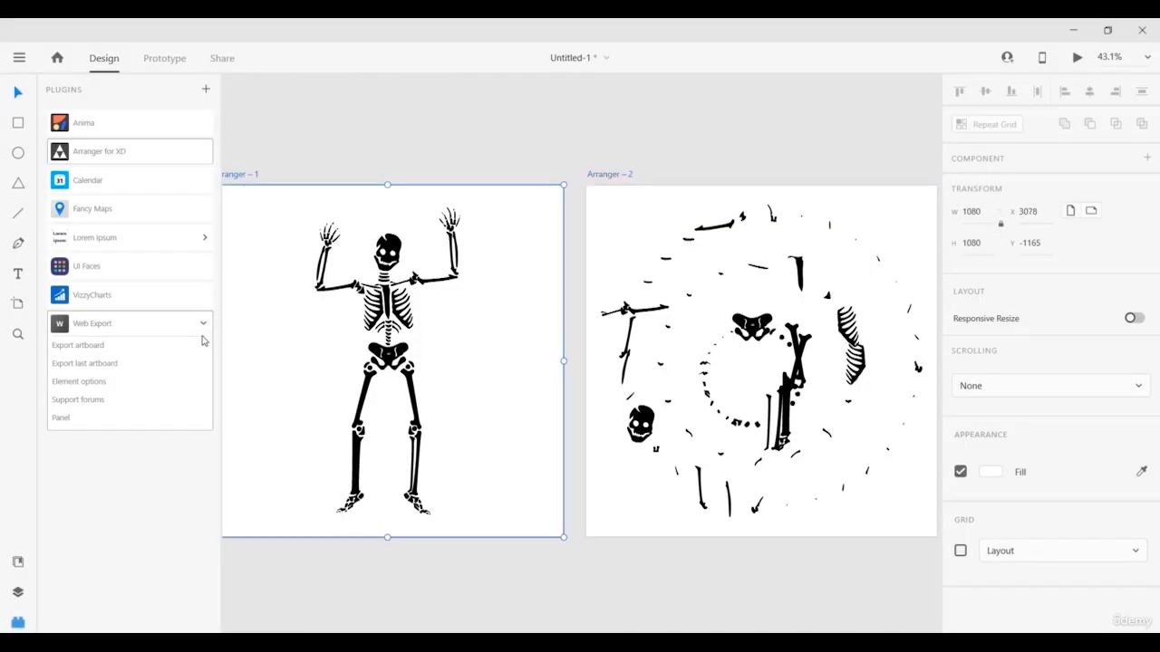
left_click(110, 365)
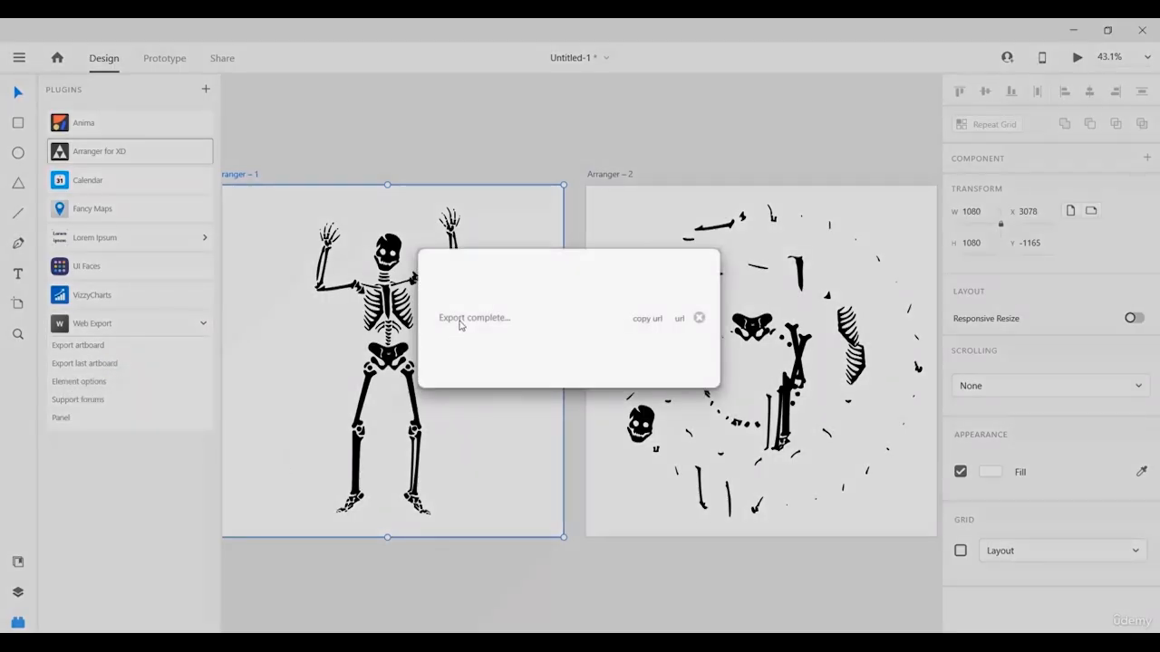
key("Escape")
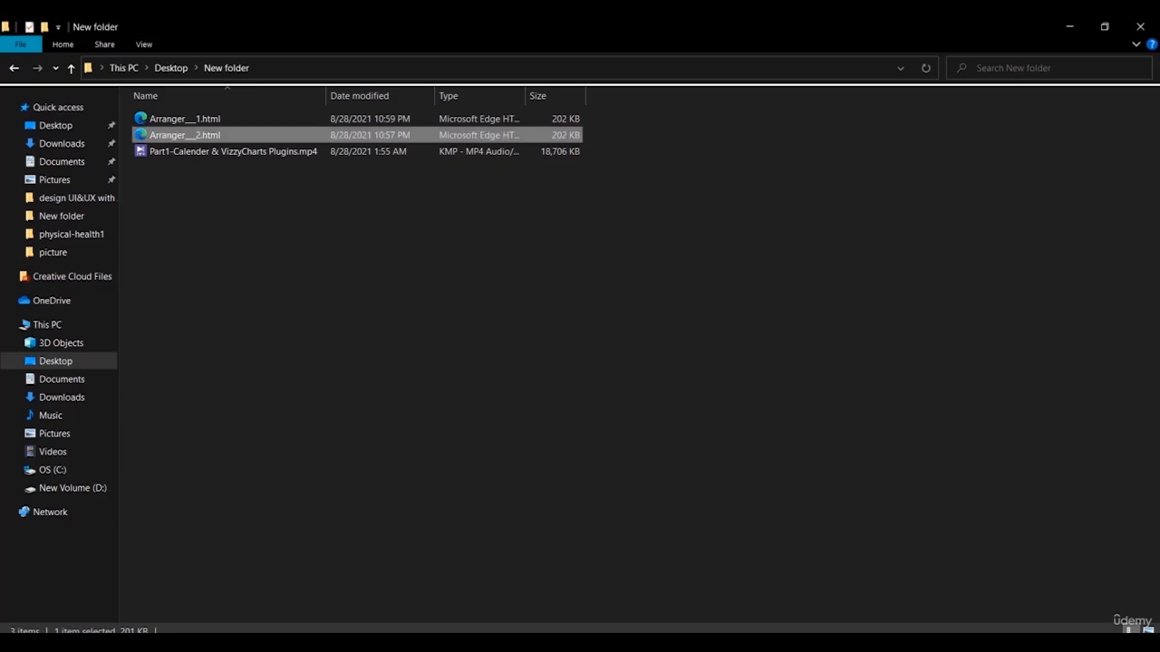
double_click(184, 121)
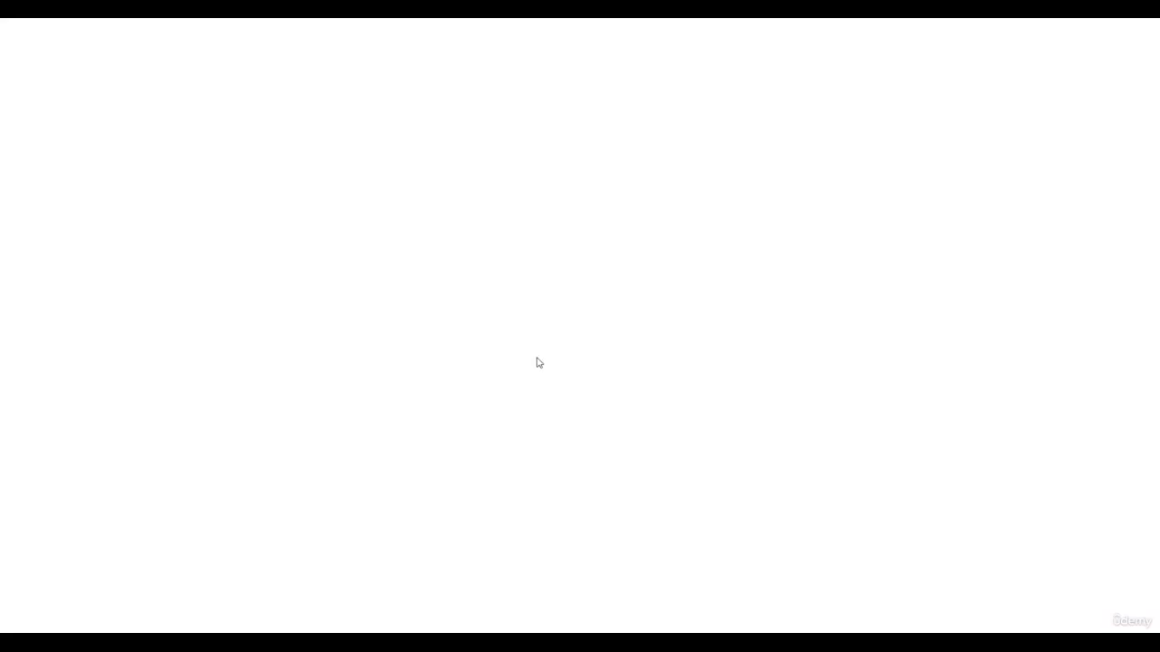
Look over the exported Arranger___1.html skeleton page in Edge, then return to Adobe XD.
scroll(526, 353, "down", 3)
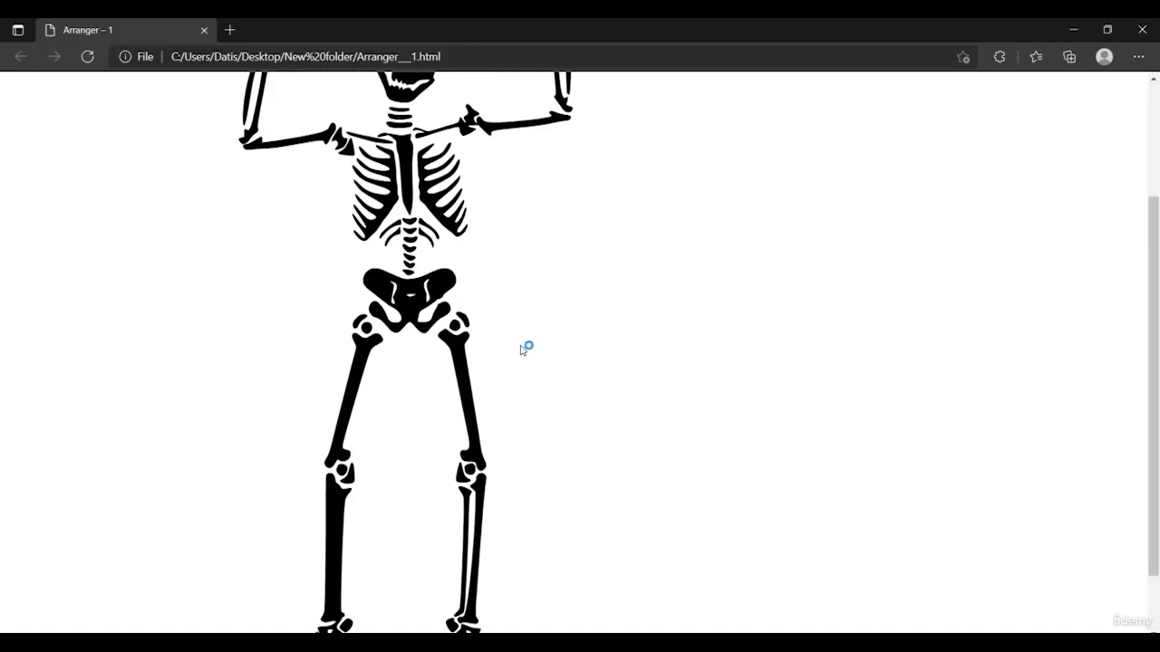
scroll(523, 349, "up", 2)
scroll(399, 294, "down", 3)
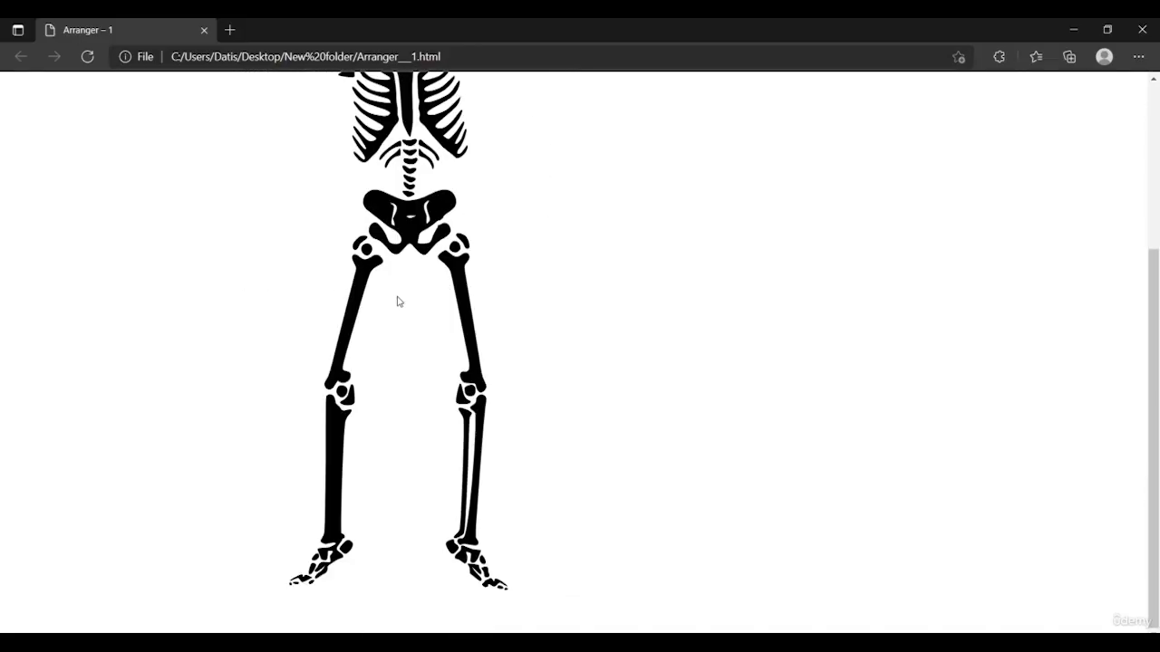
scroll(399, 301, "up", 3)
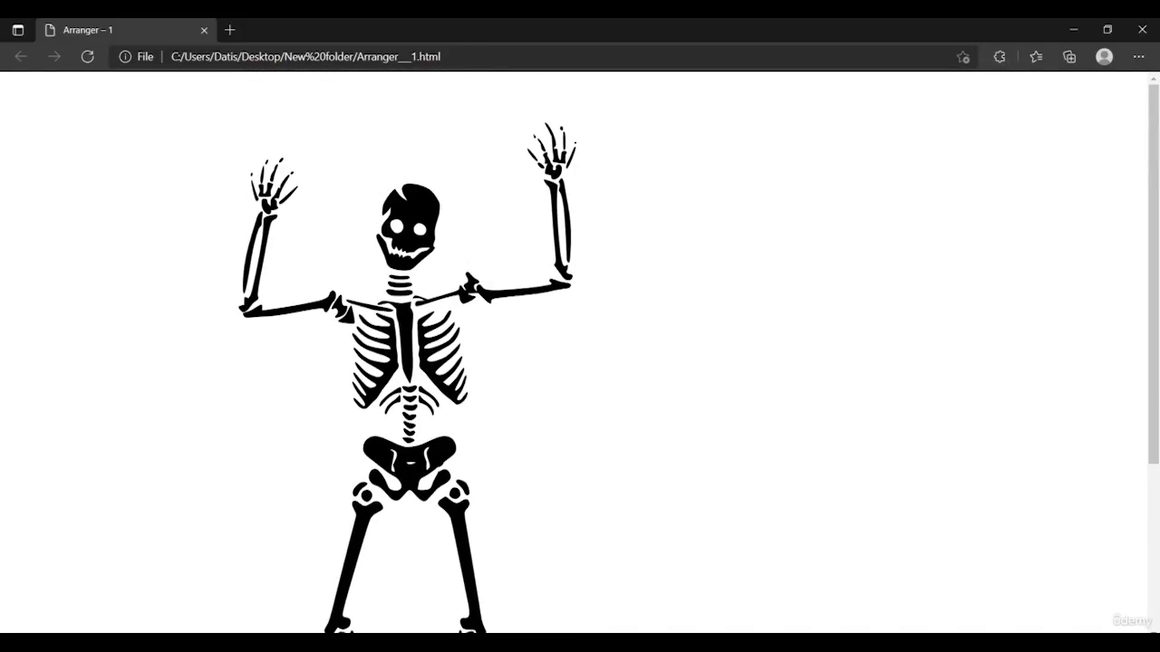
key("alt+Tab")
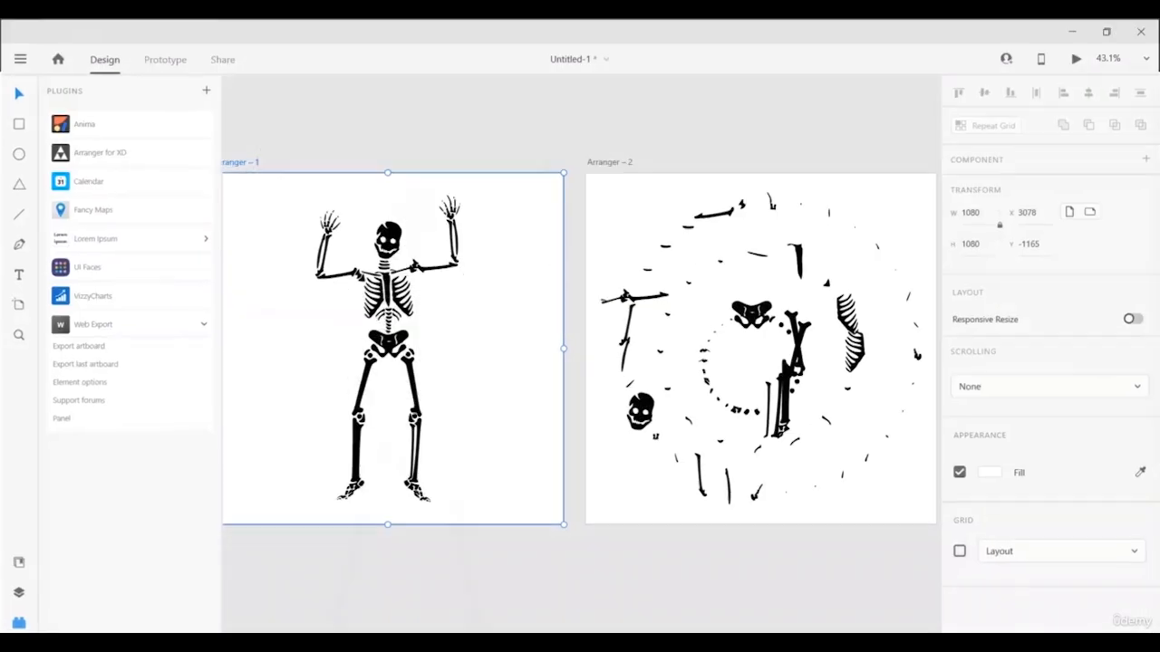
Expand and then collapse the Lorem Ipsum plugin's commands in the Plugins panel.
left_click(109, 241)
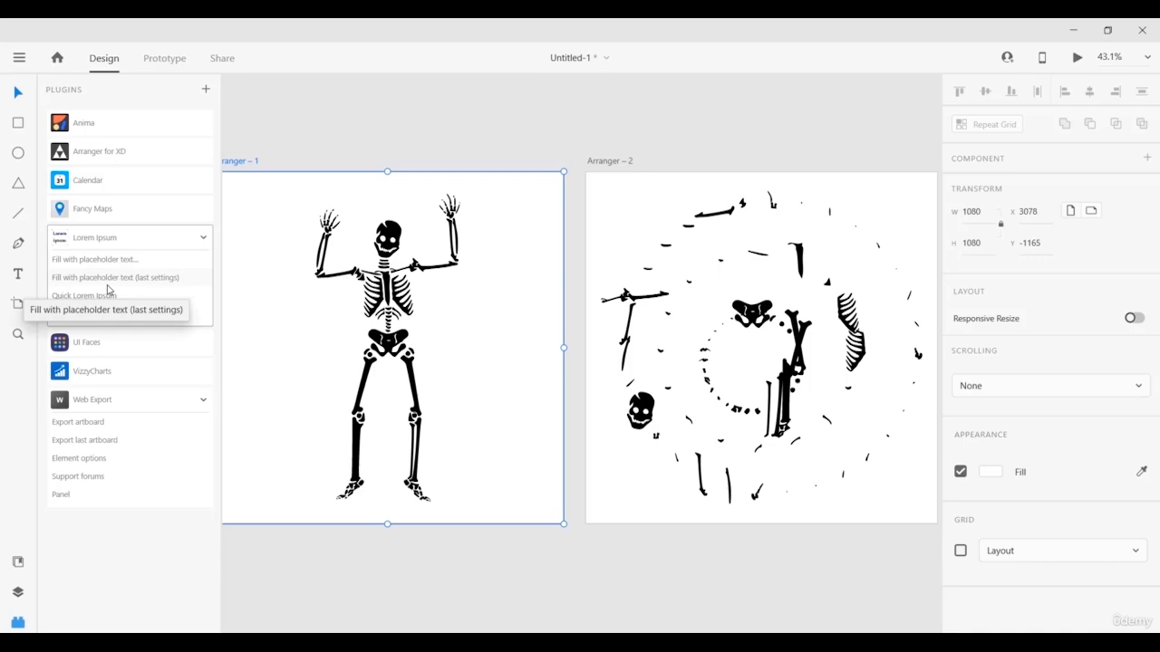
left_click(84, 240)
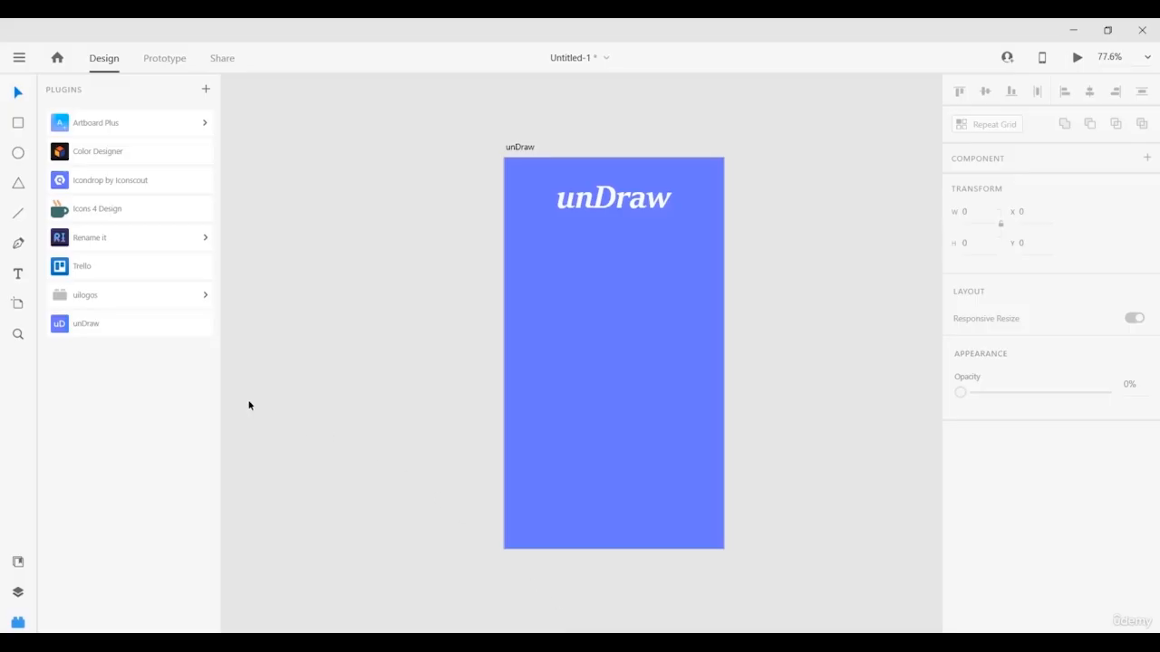
Copy the Happy birthday illustration from the unDraw plugin and close the unDraw window.
left_click(128, 330)
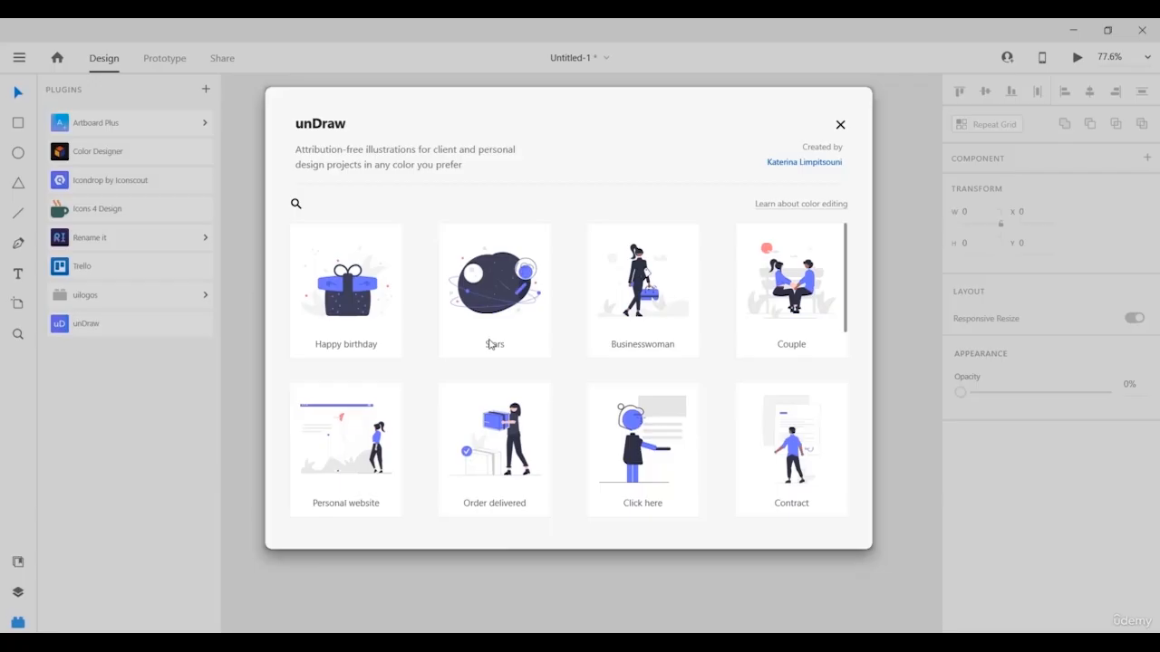
scroll(490, 344, "down", 10)
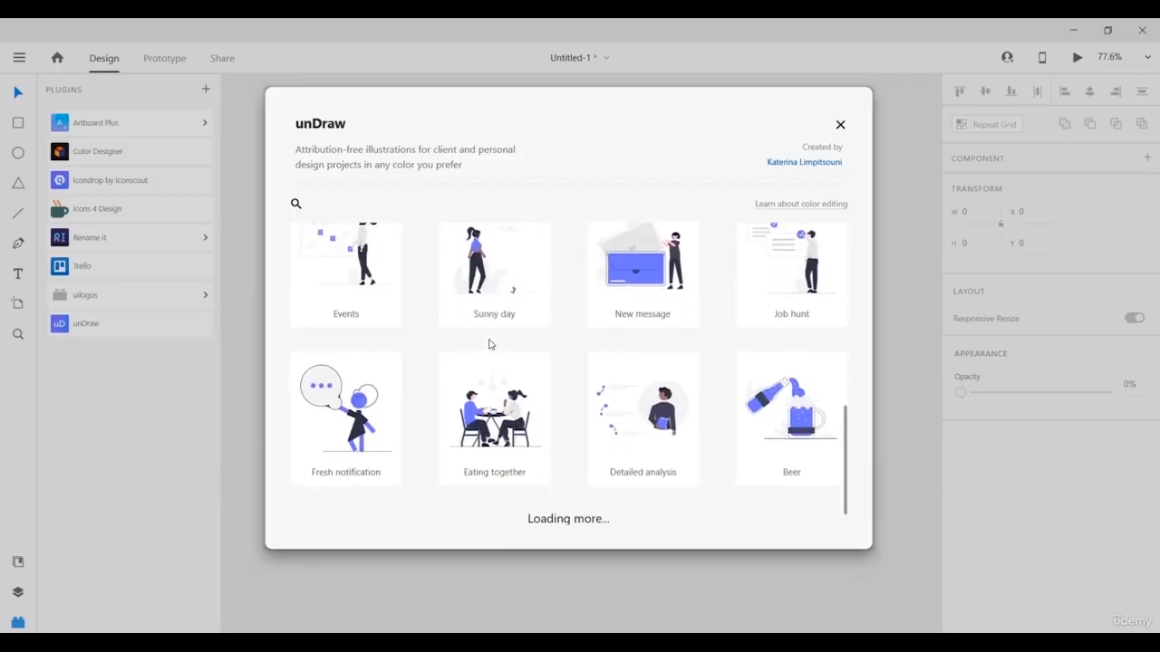
scroll(490, 344, "up", 10)
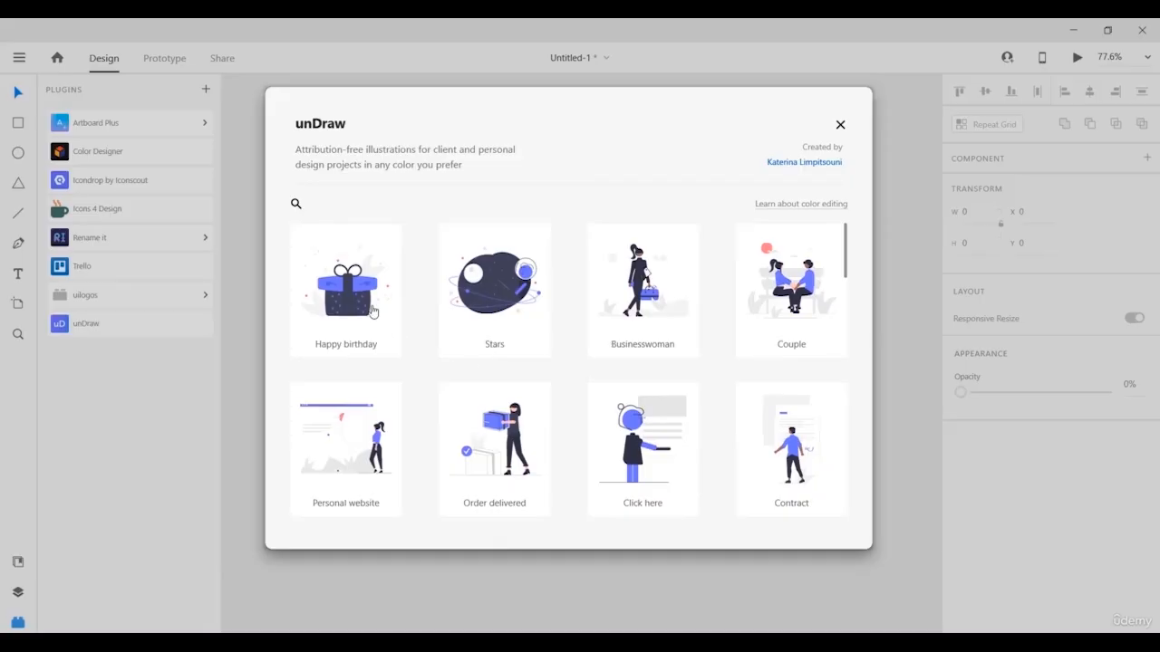
left_click(330, 282)
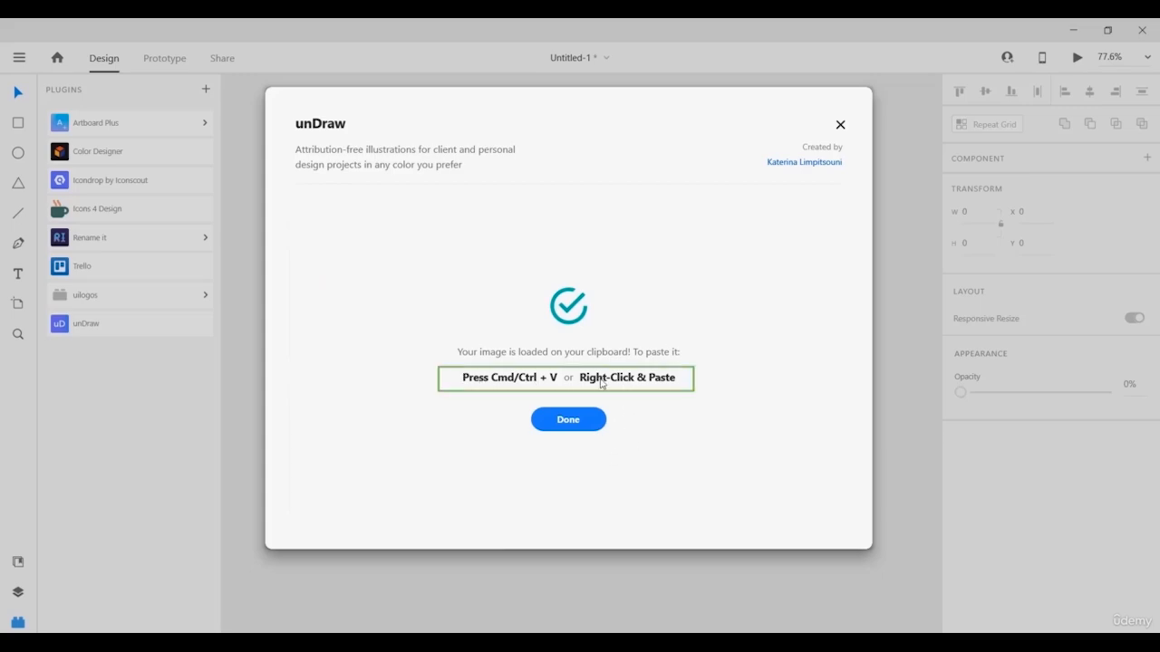
left_click(574, 426)
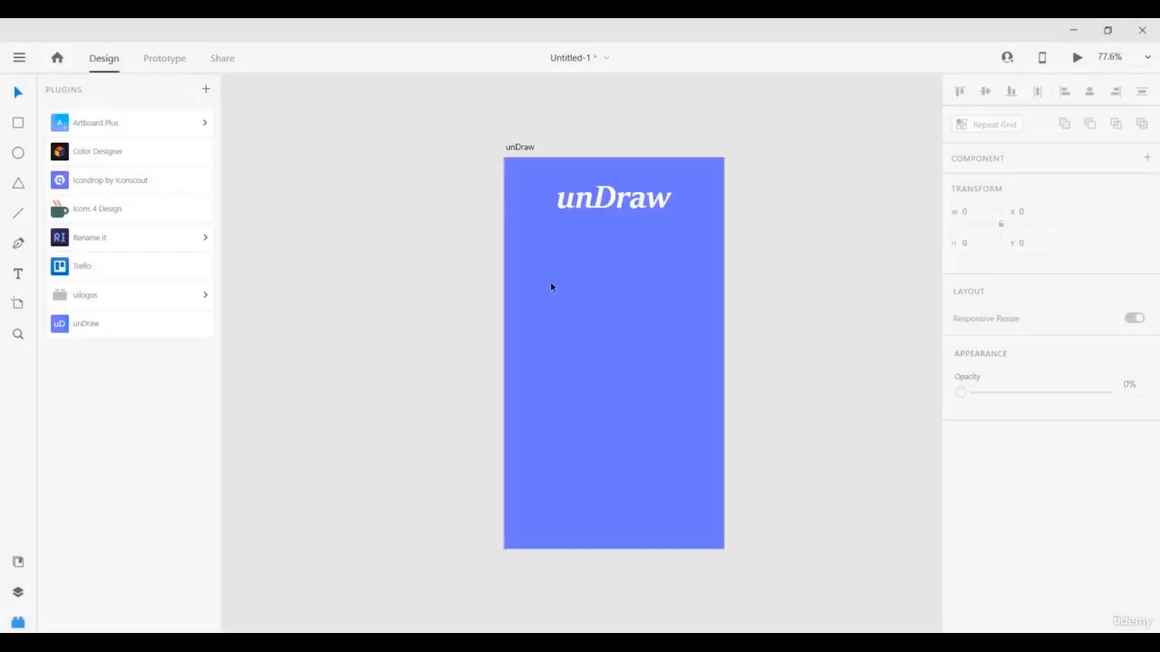
Paste the copied unDraw gift illustration onto the unDraw artboard.
left_click(519, 147)
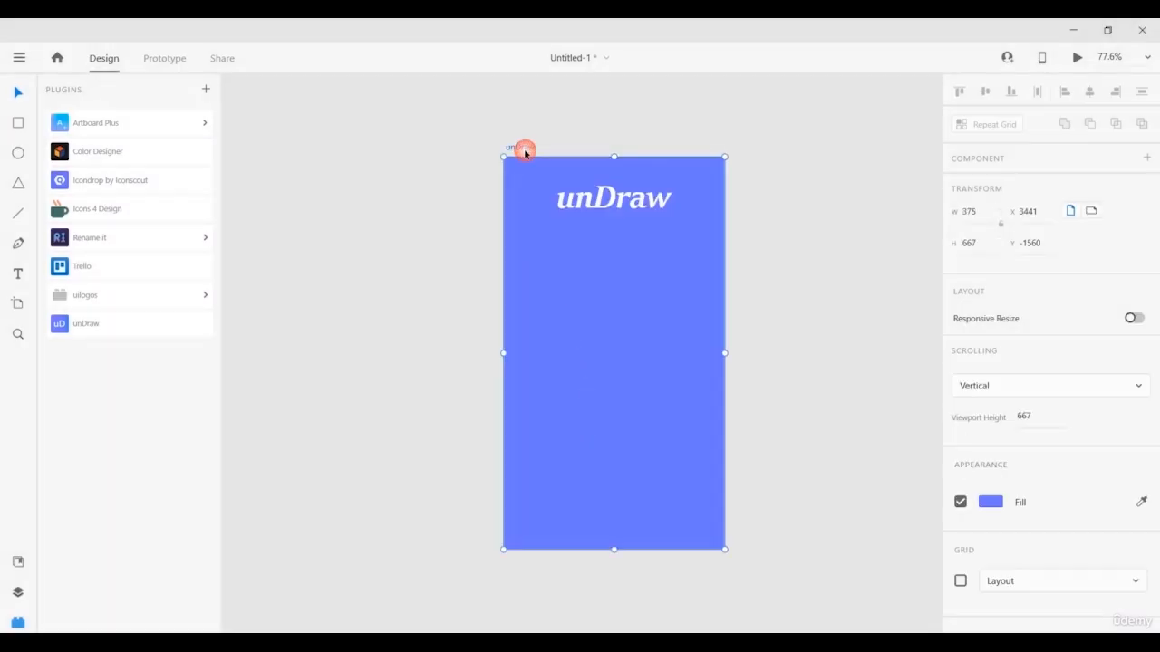
right_click(552, 252)
left_click(595, 316)
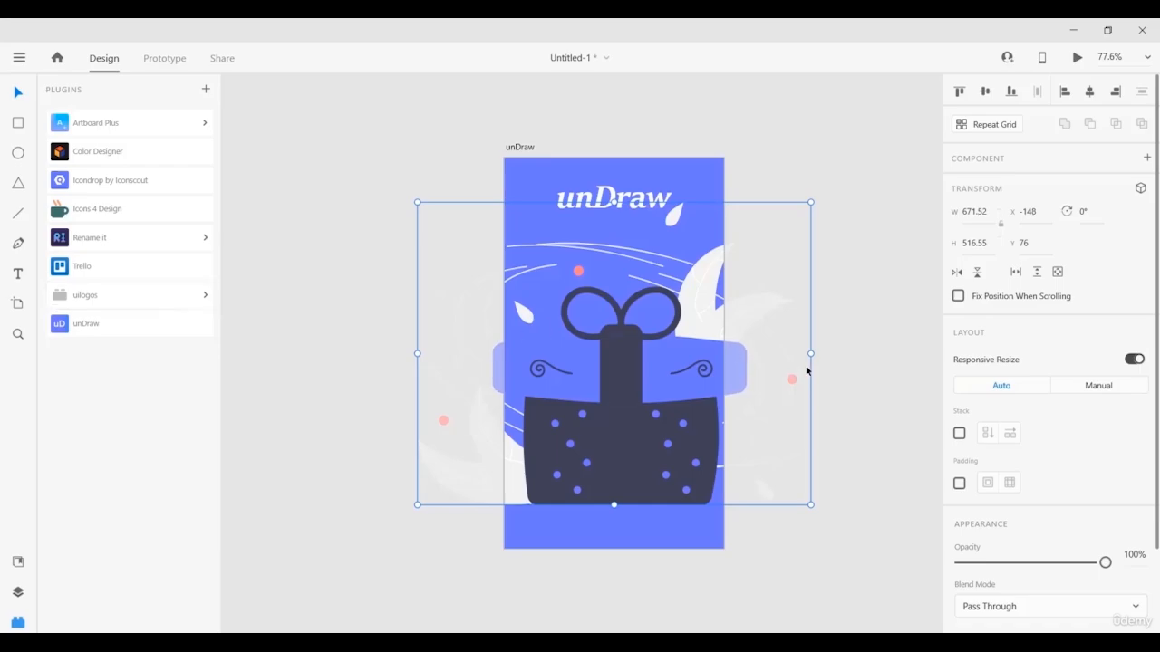
Deselect the illustration and pan the canvas over to the uiLogos artboard.
left_click(850, 347)
left_click_drag(882, 358, 564, 337)
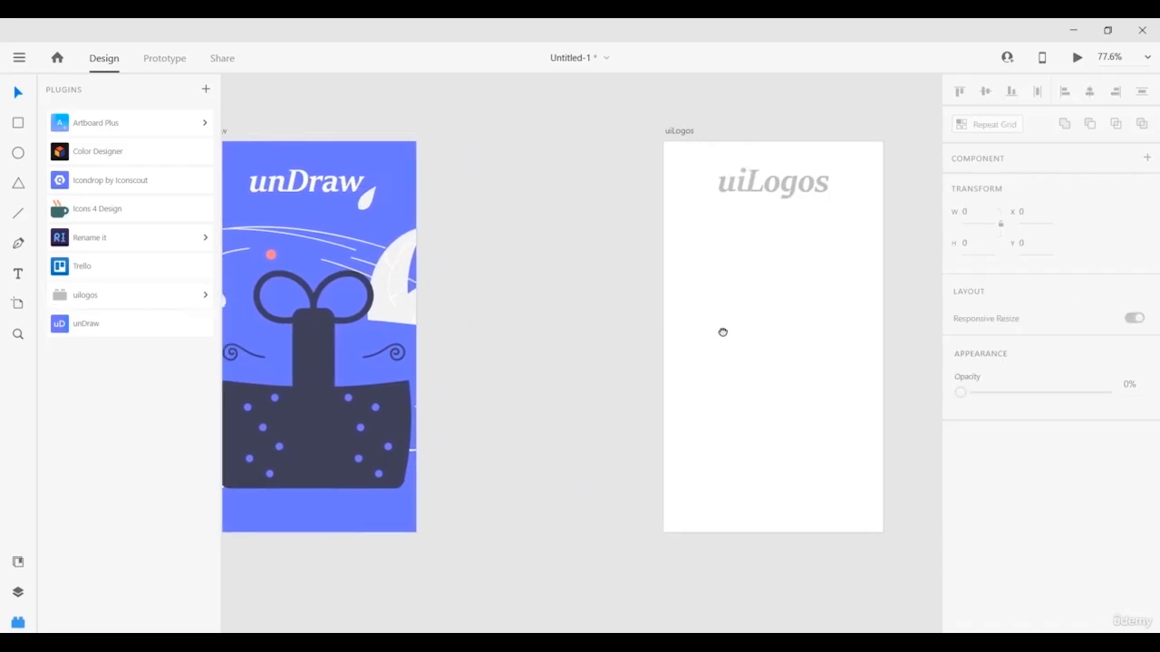
left_click_drag(722, 331, 525, 339)
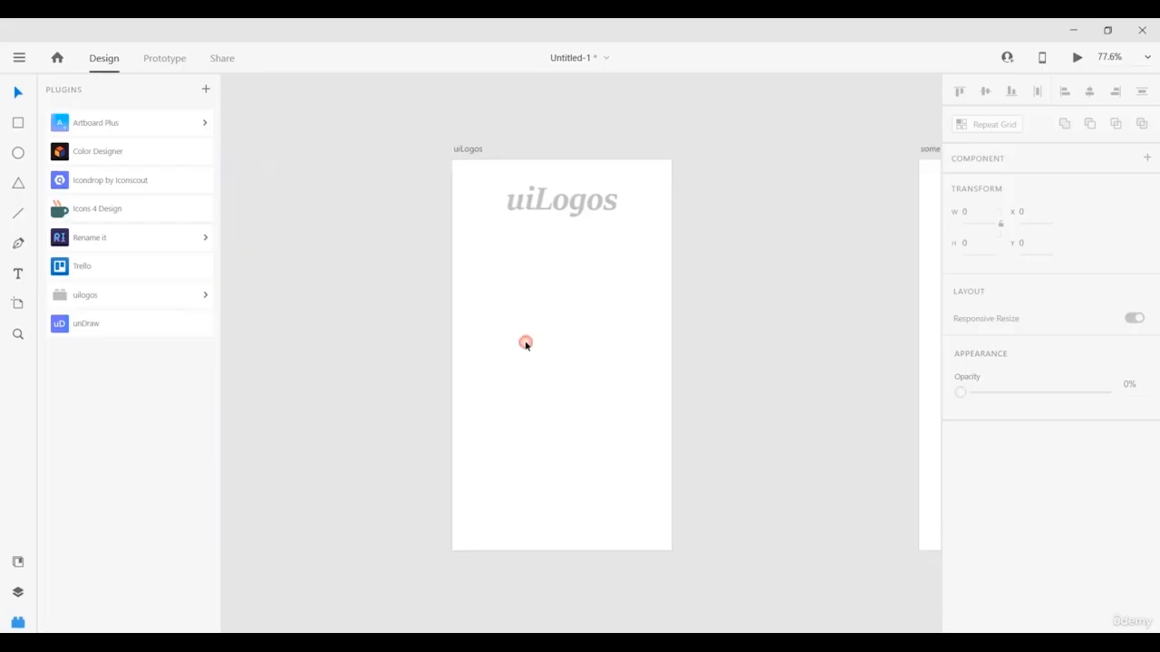
Draw a rectangle on the uiLogos artboard and fill it with uiLogos' Black Logomark.
left_click(20, 124)
left_click_drag(485, 261, 630, 396)
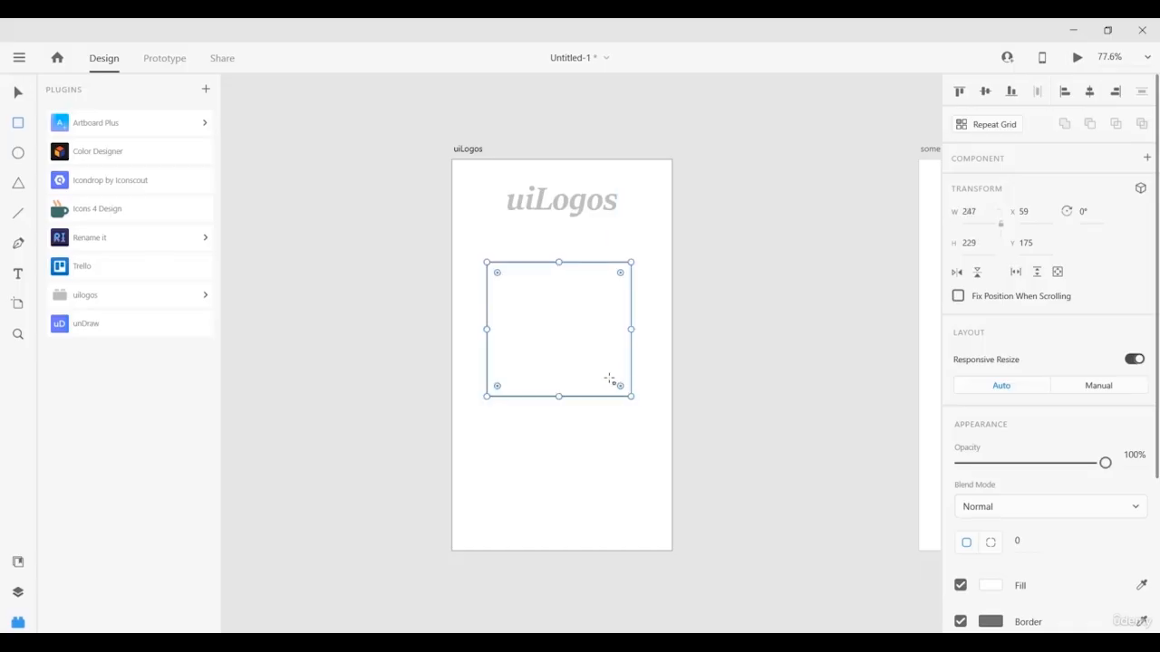
left_click(107, 295)
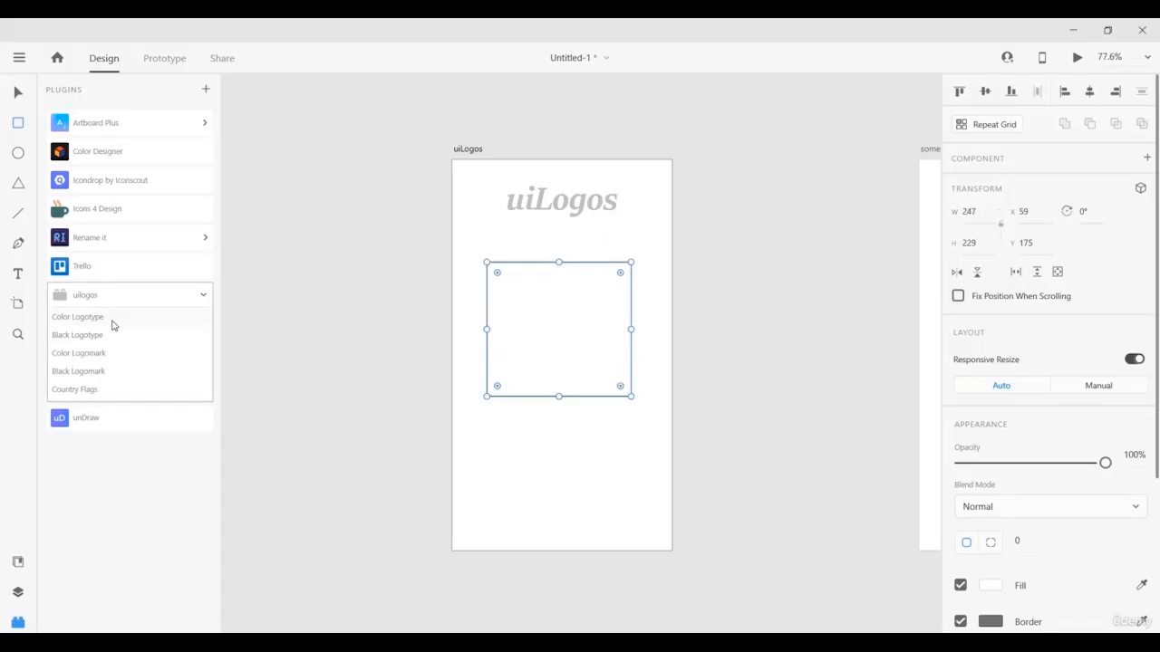
left_click(94, 375)
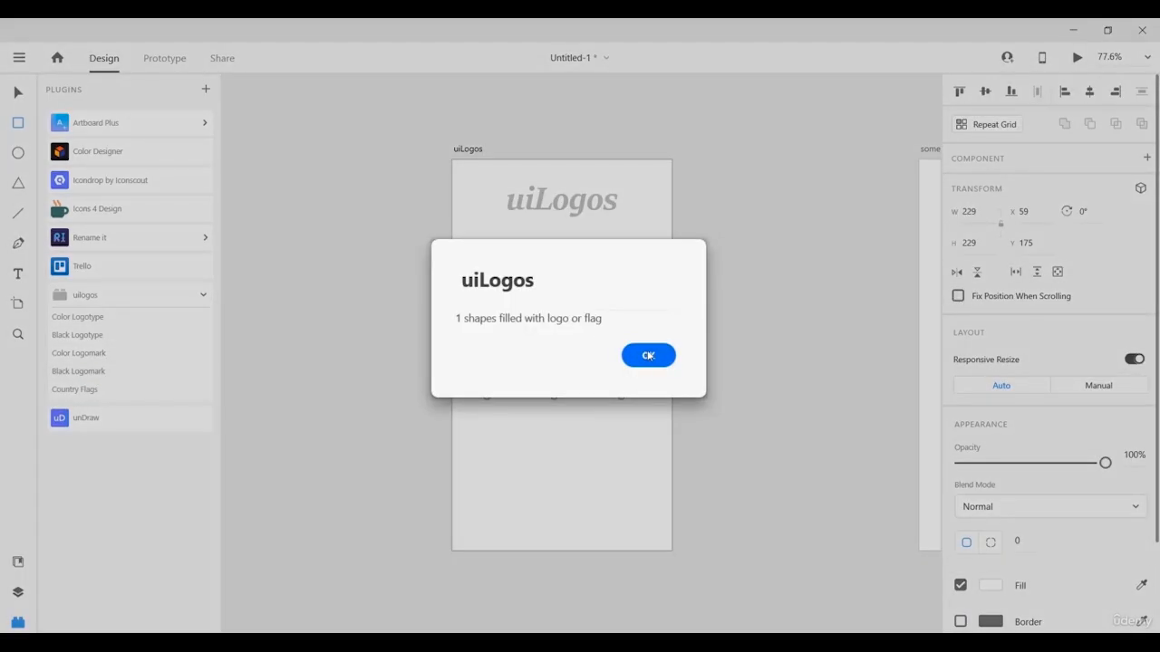
left_click(648, 356)
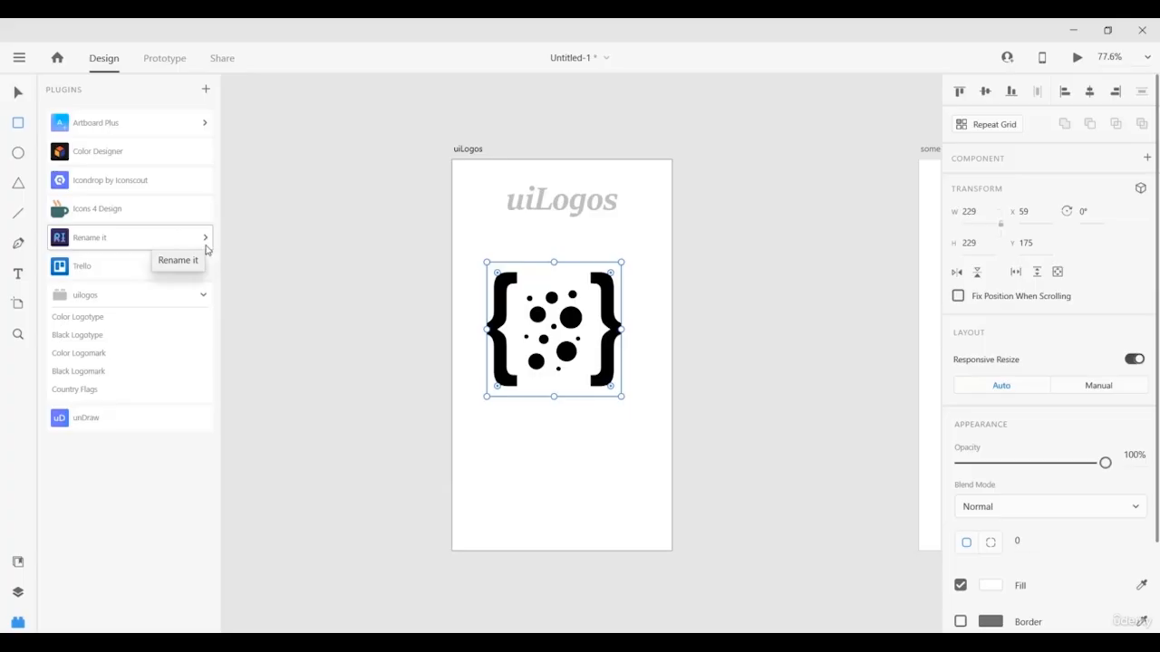
scroll(517, 313, "down", 3)
scroll(517, 312, "down", 1)
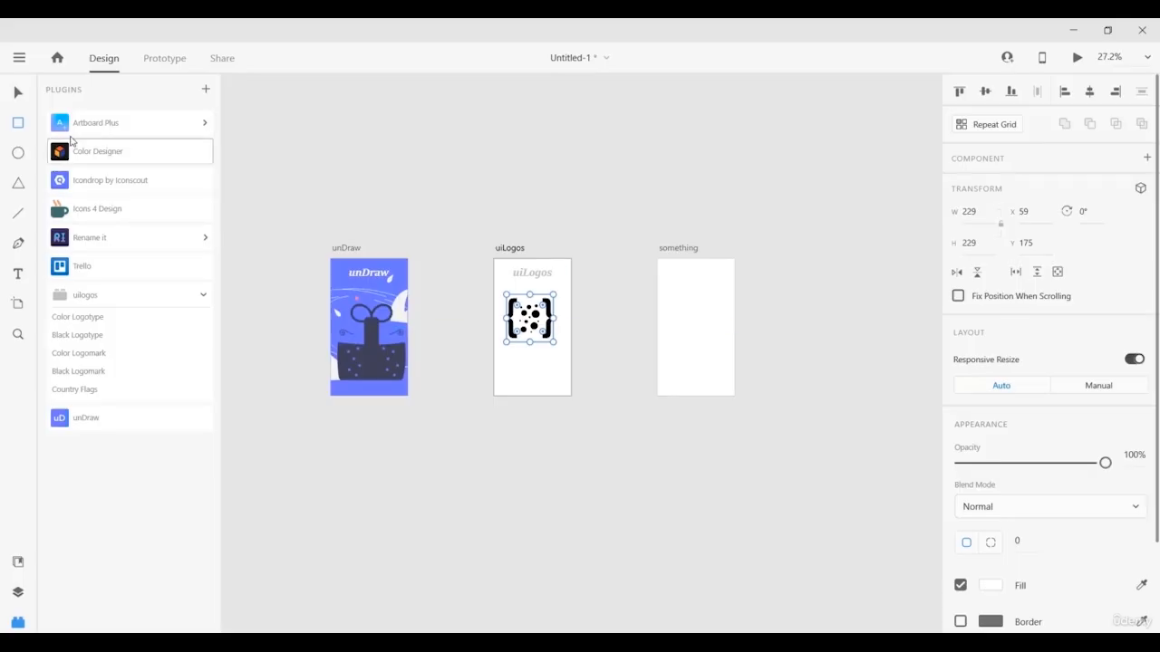
Select the unDraw, uiLogos and third artboards together.
left_click(18, 92)
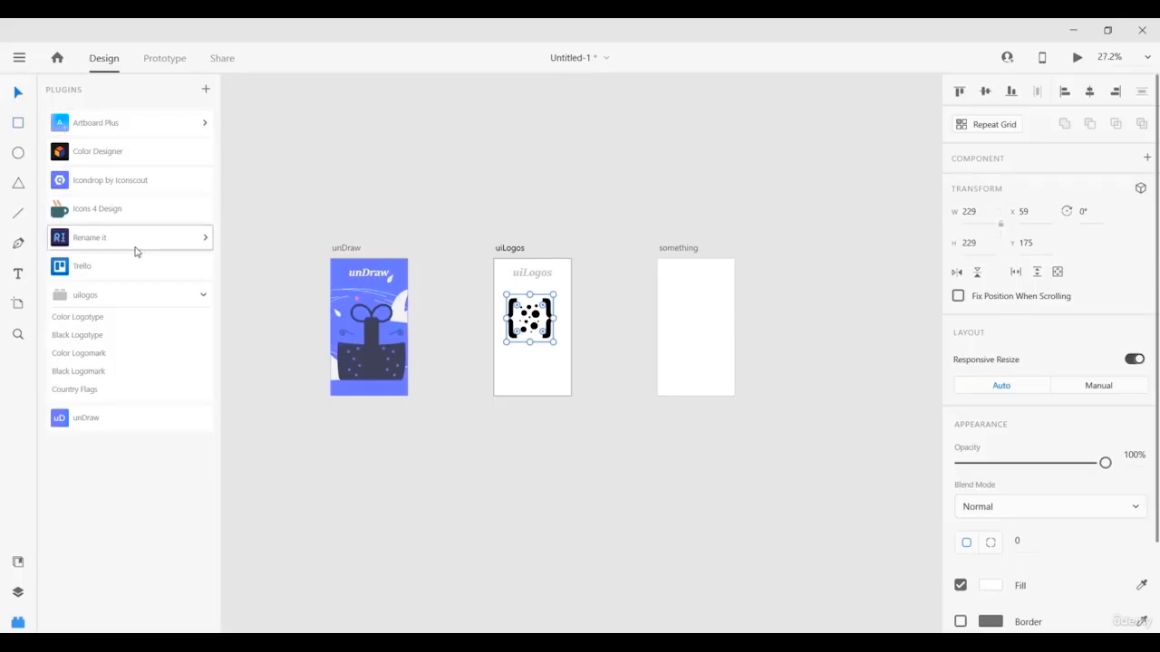
left_click(343, 248)
left_click(509, 248)
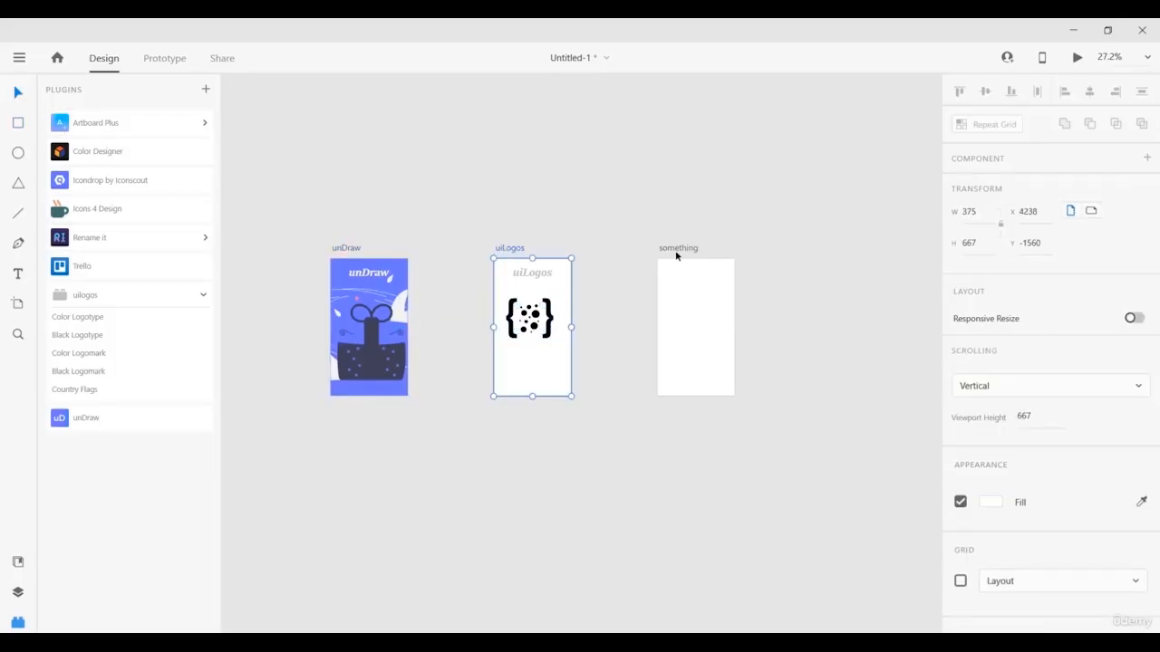
left_click(679, 249, "shift")
left_click(347, 250, "shift")
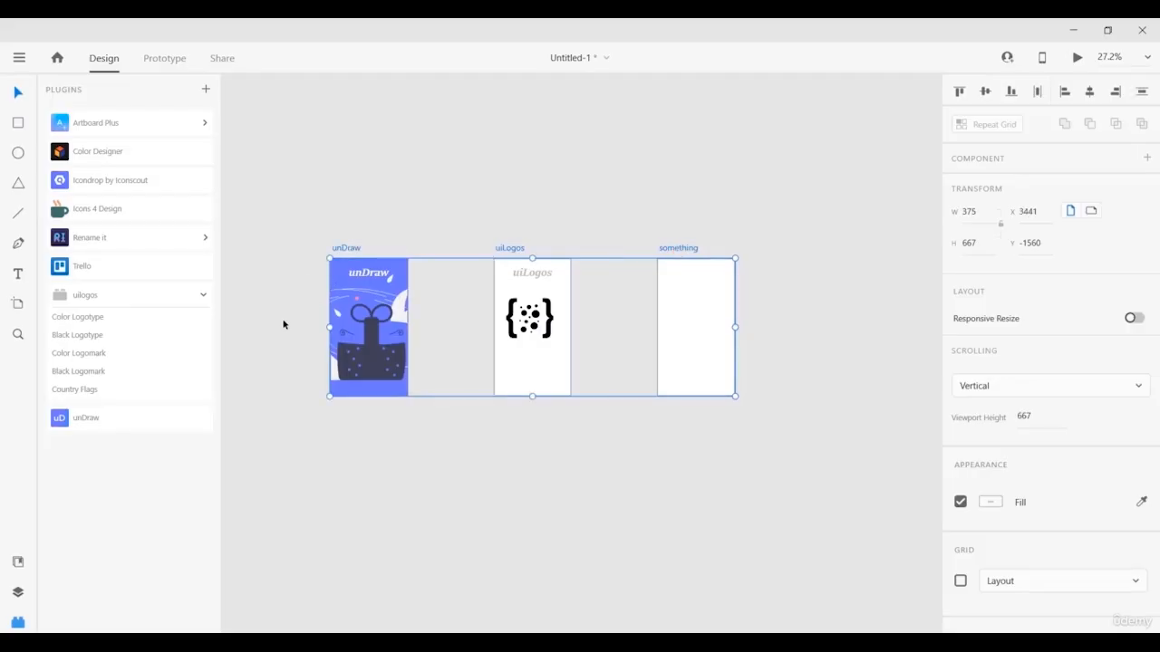
Rename the selected artboards to 'fghj' using Rename it's Rename Selected Layers.
left_click(113, 244)
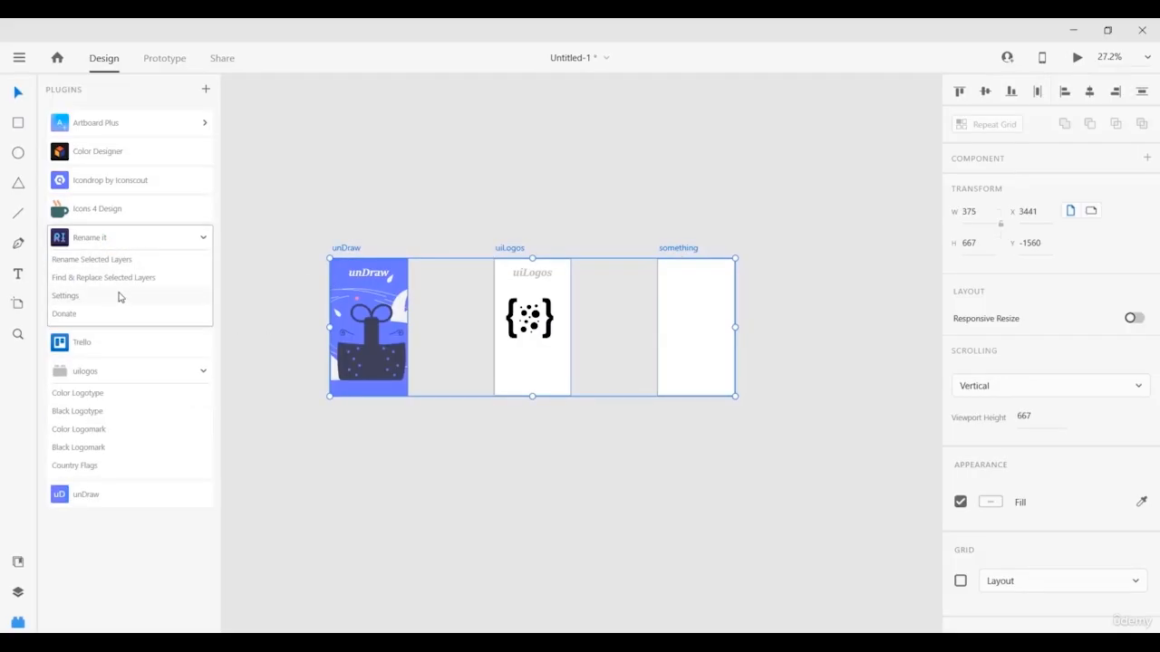
left_click(100, 261)
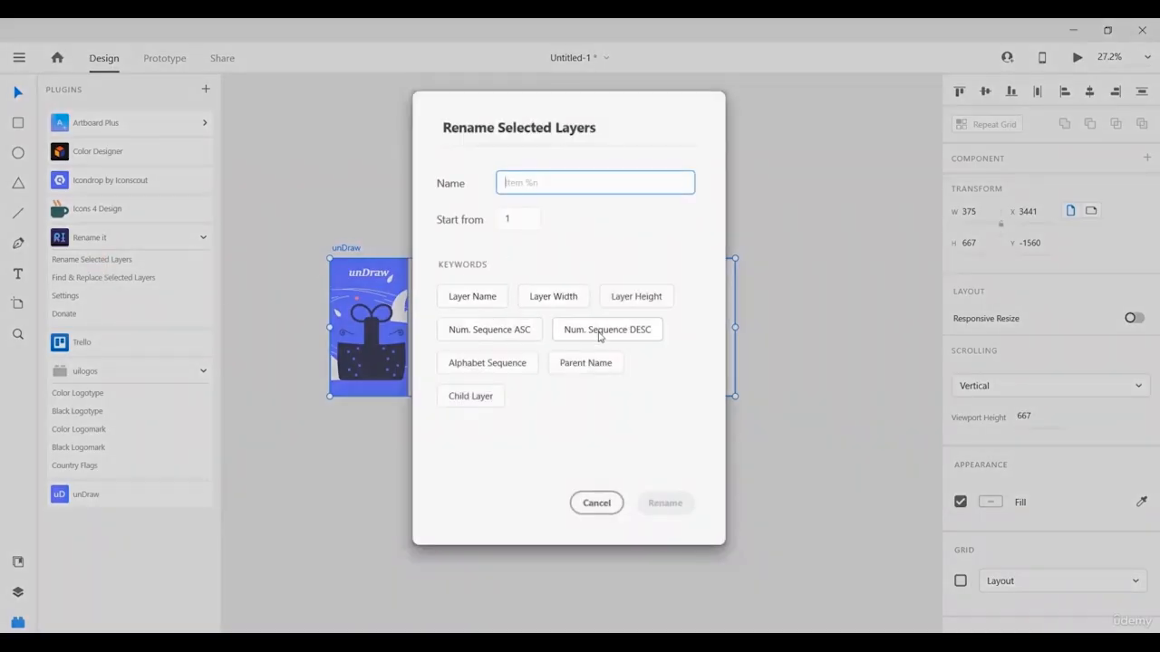
left_click(464, 301)
double_click(550, 189)
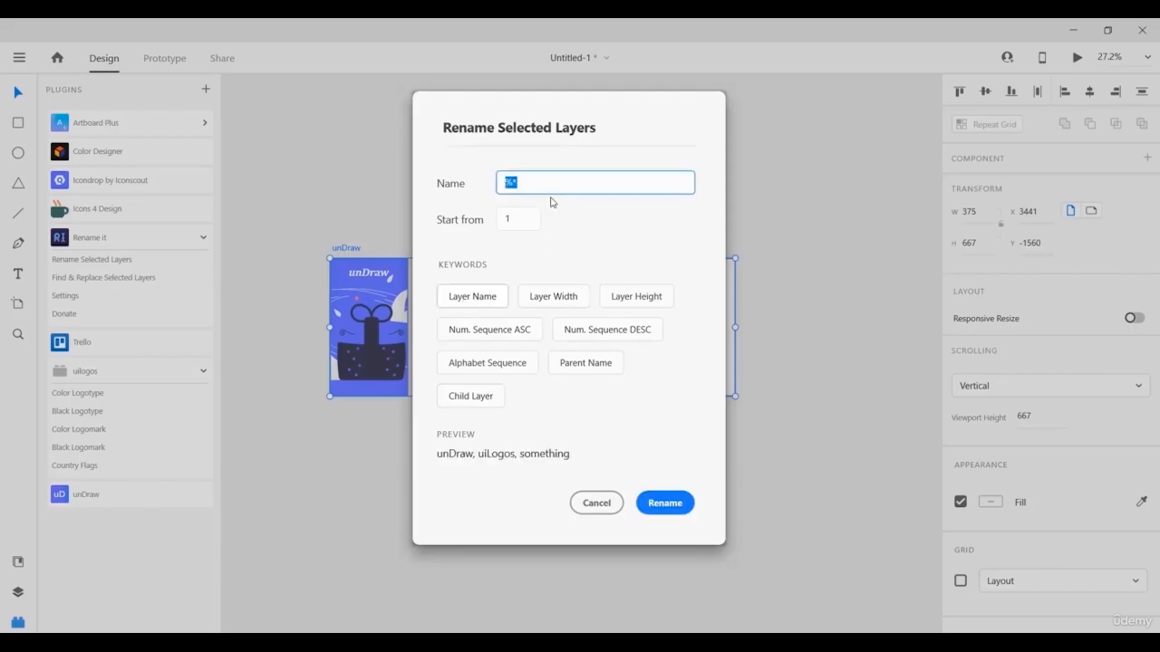
type("fghj")
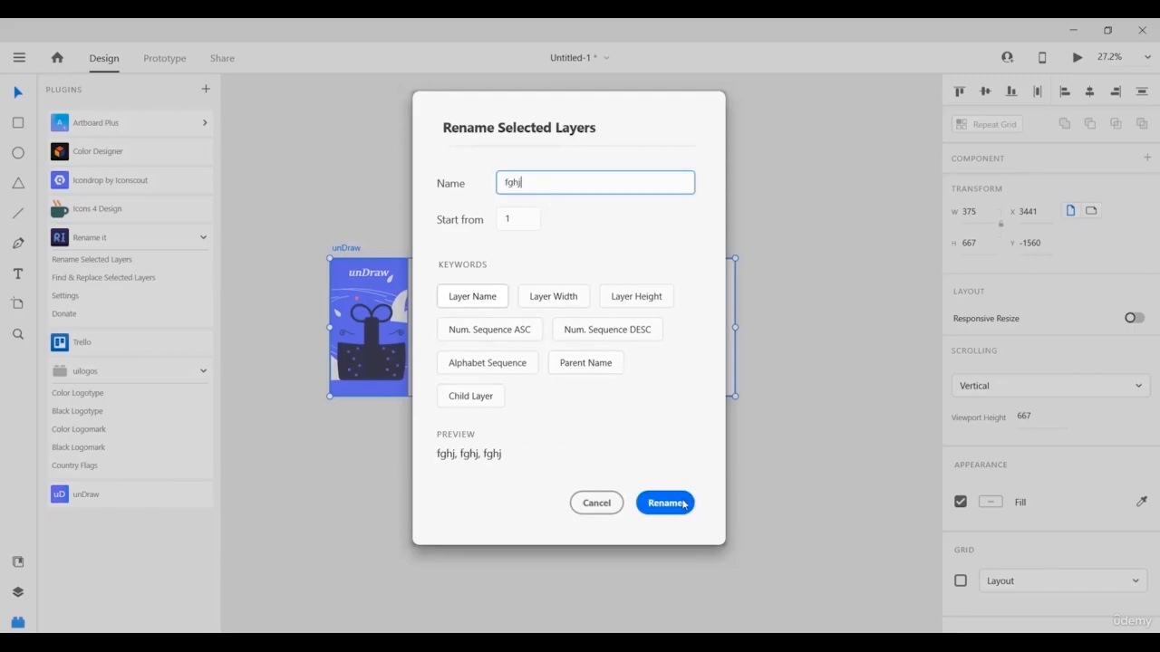
left_click(683, 504)
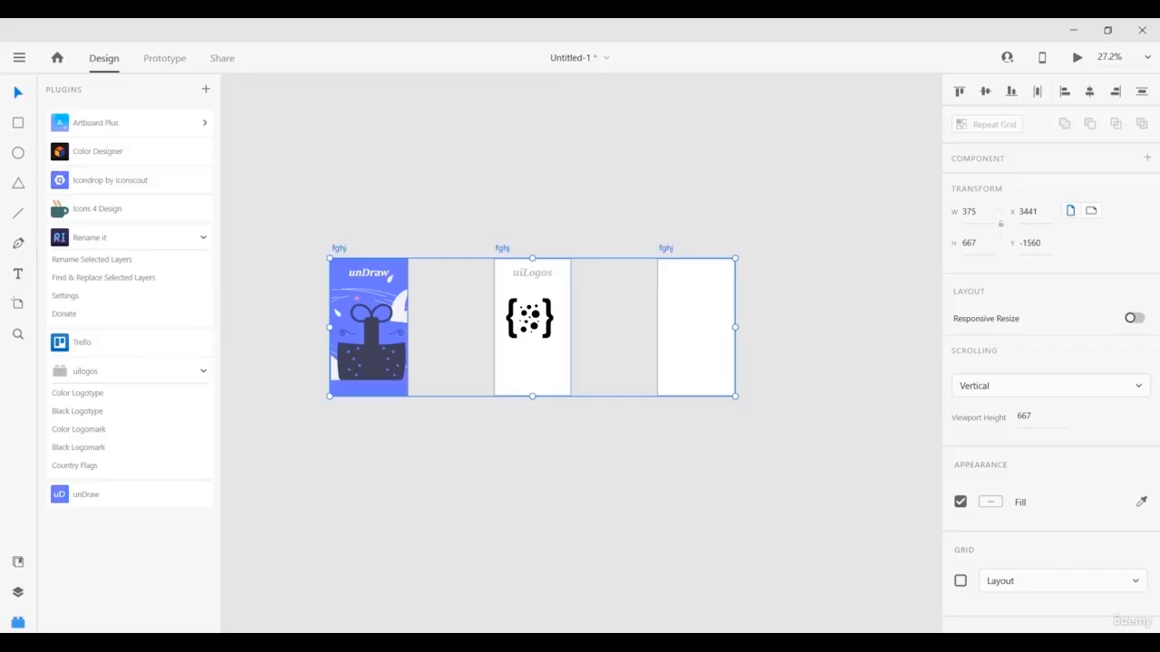
scroll(532, 327, "up", 1)
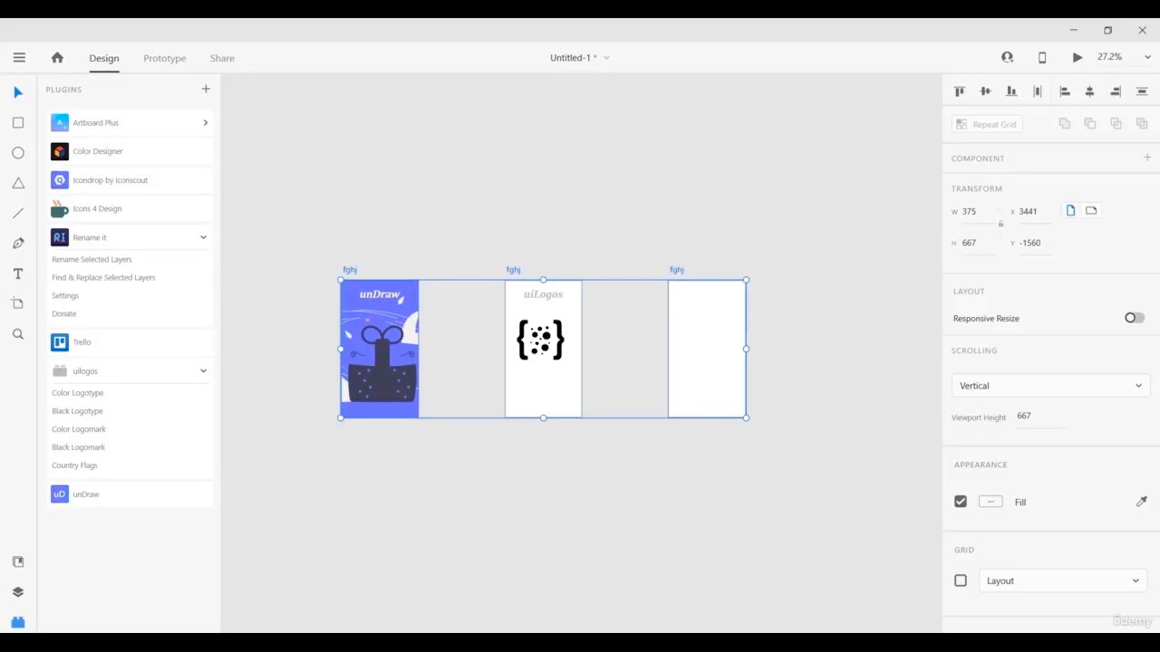
left_click(143, 218)
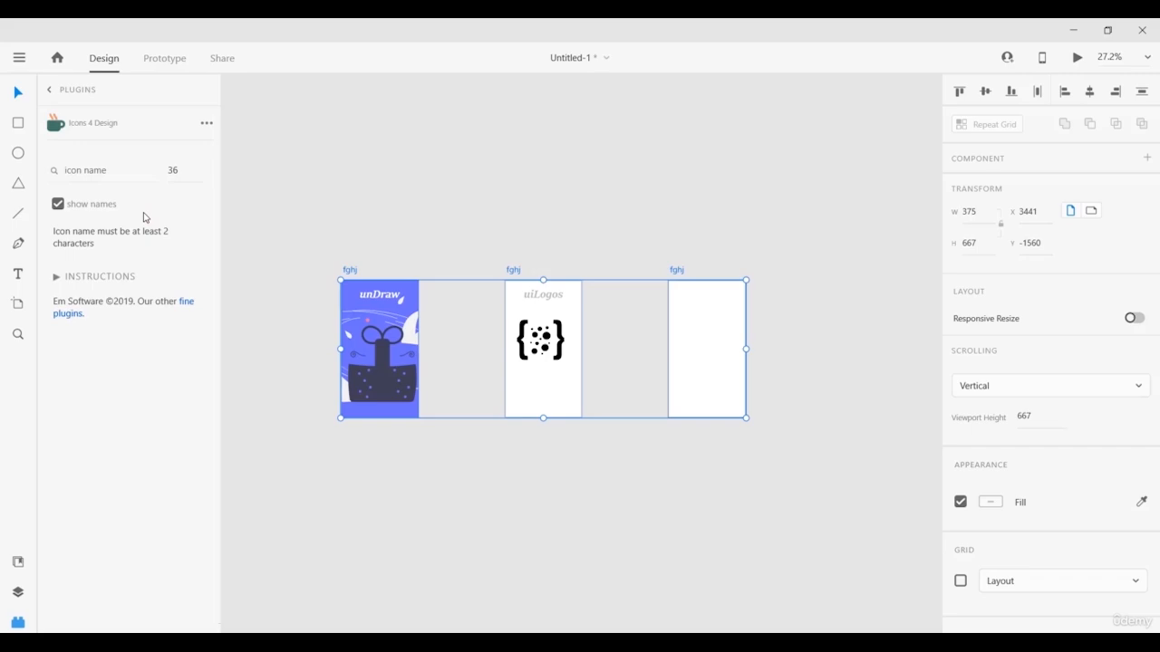
left_click(87, 167)
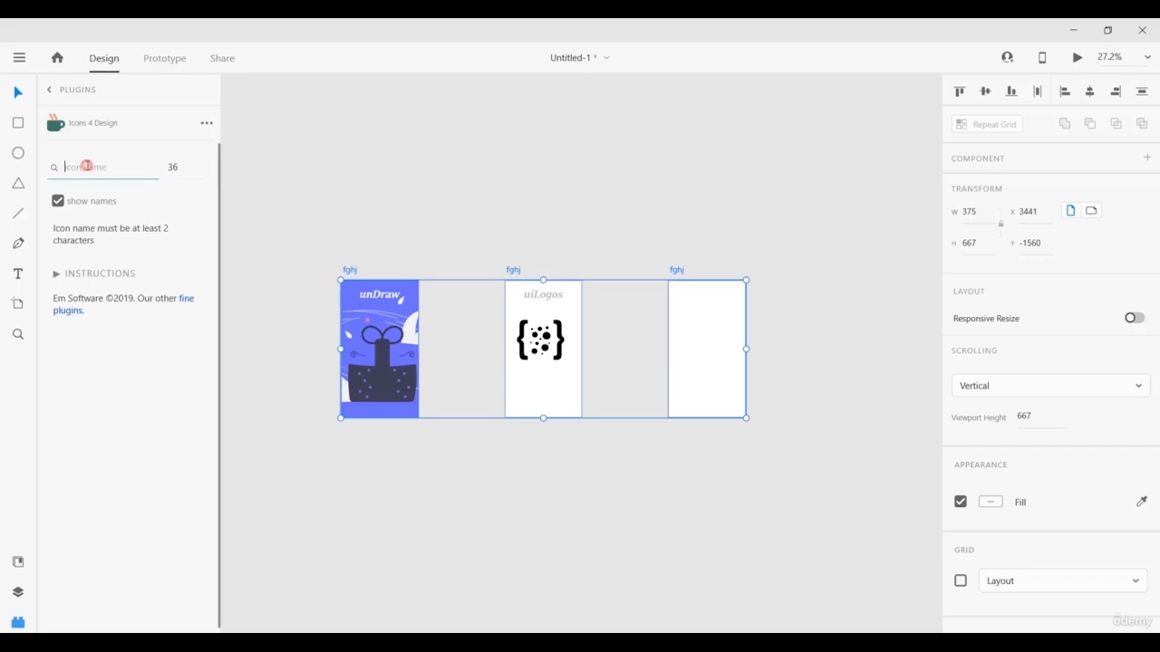
type("drw")
type("ve")
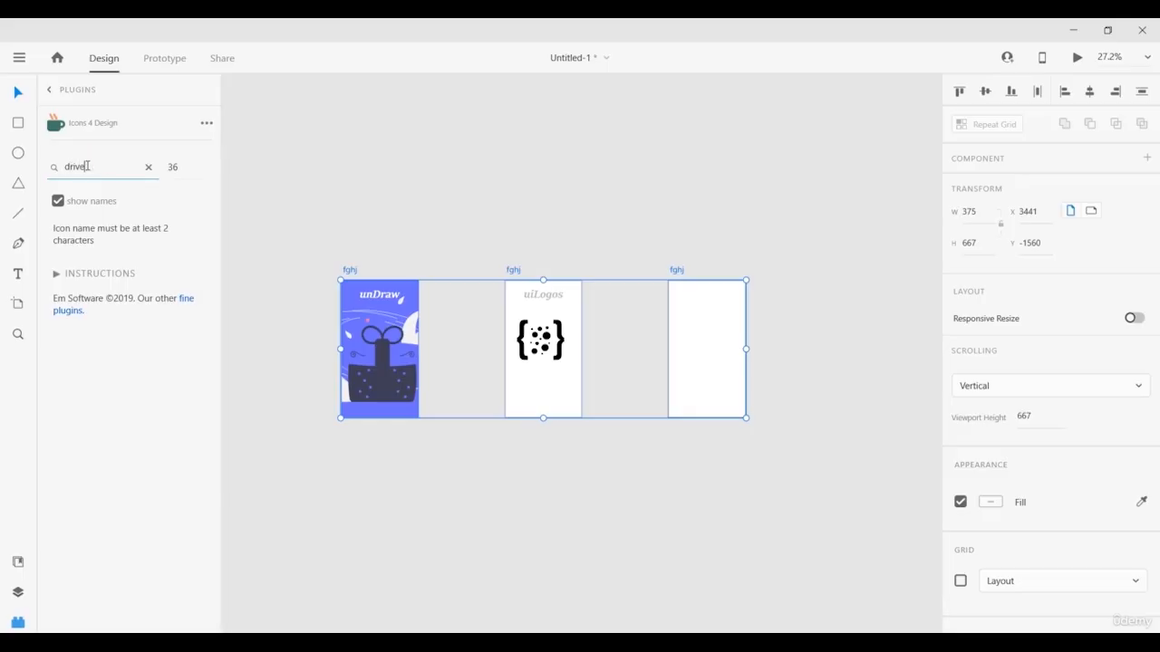
scroll(88, 188, "down", 4)
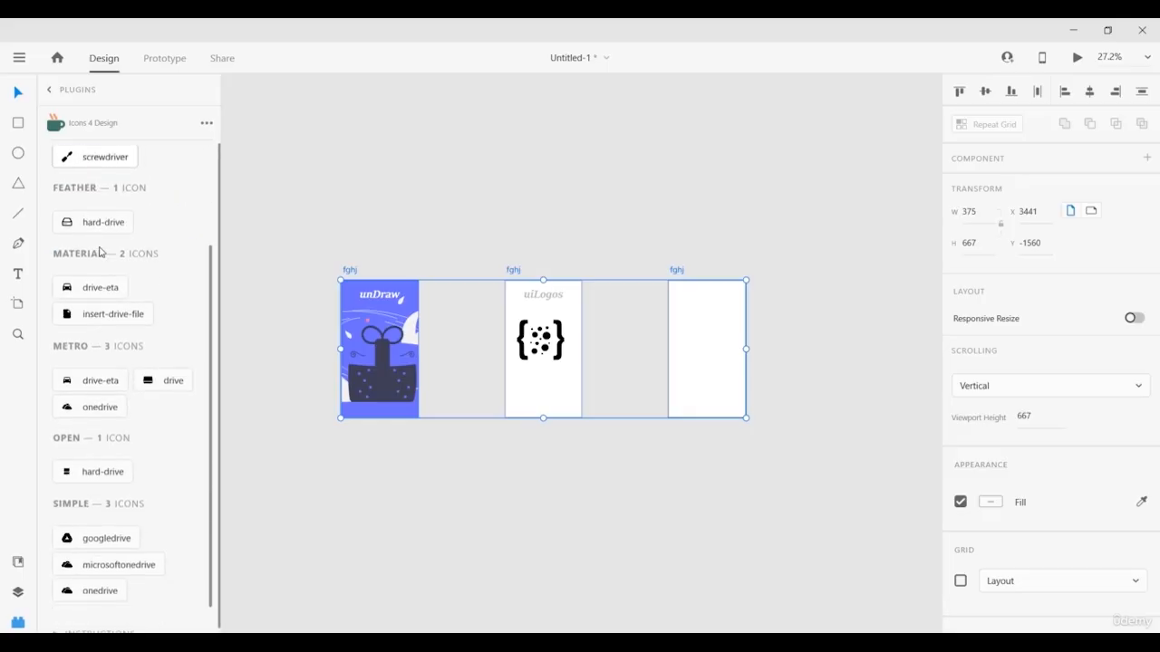
scroll(116, 484, "up", 4)
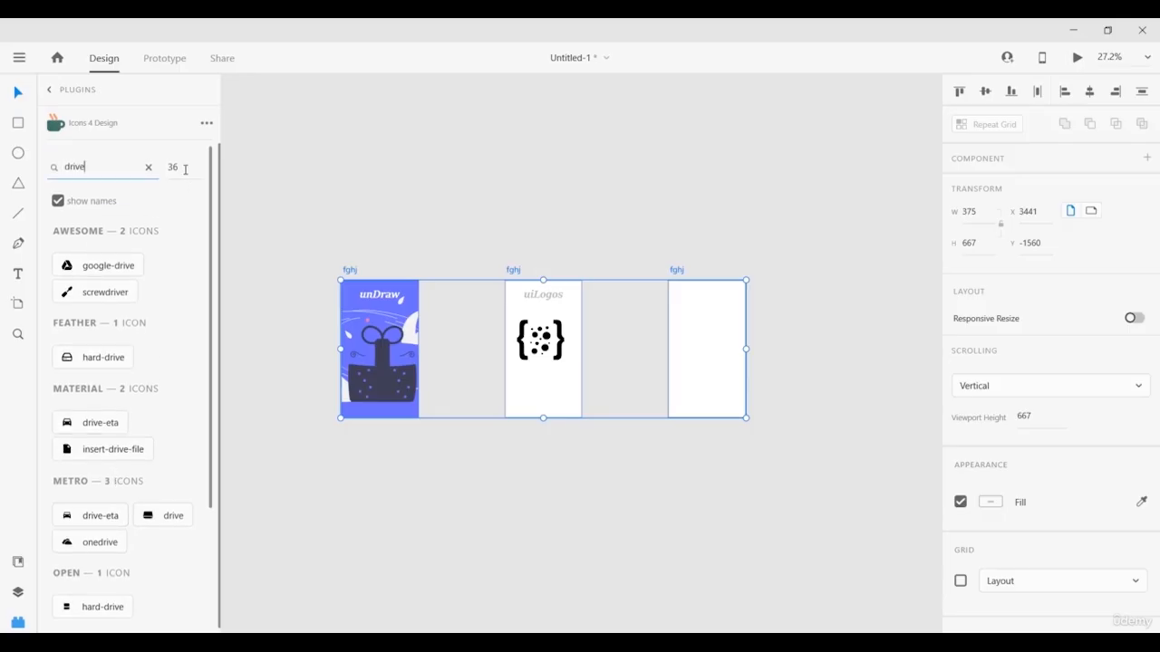
double_click(185, 170)
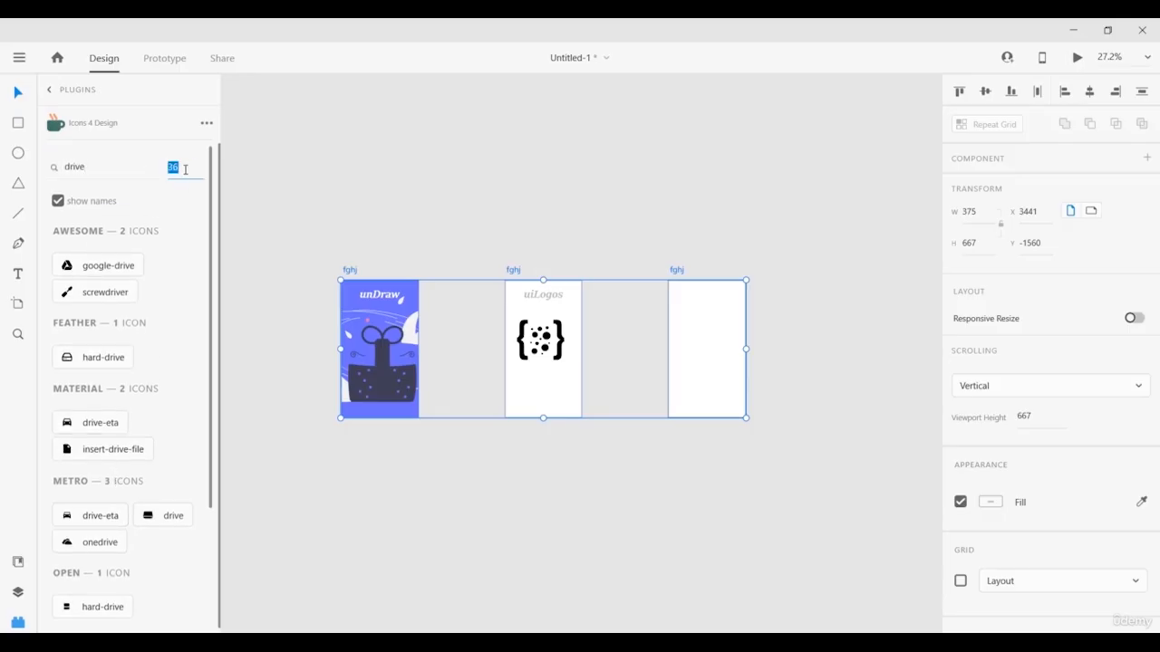
left_click(51, 93)
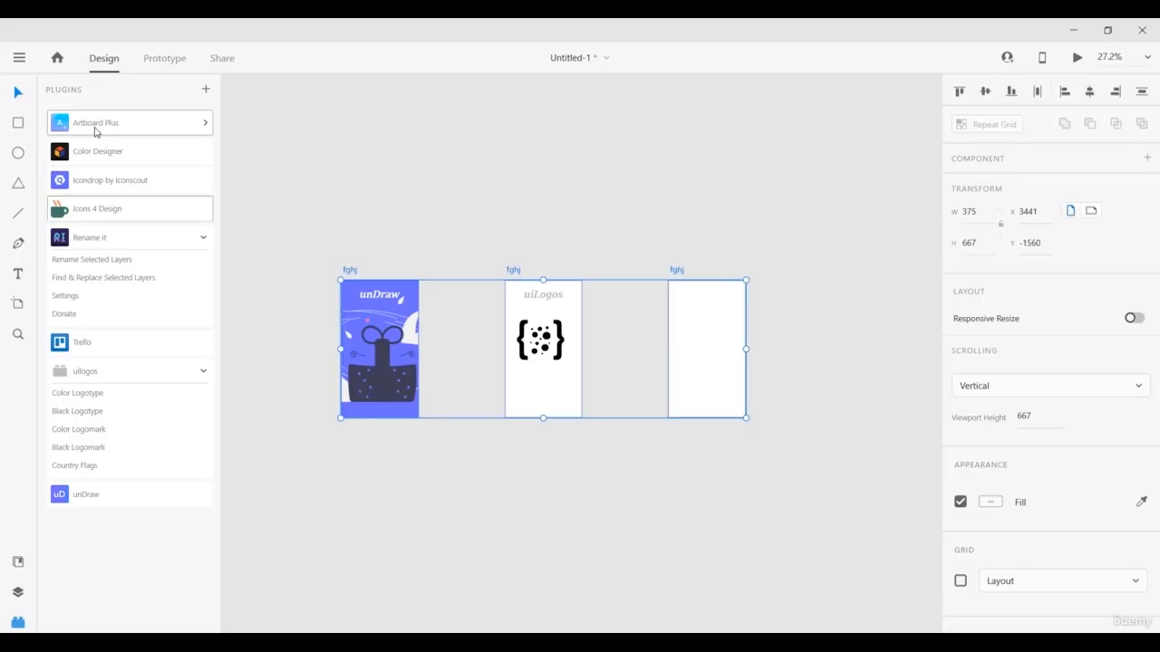
Move the three fghj artboards into staggered positions on the canvas.
left_click(355, 230)
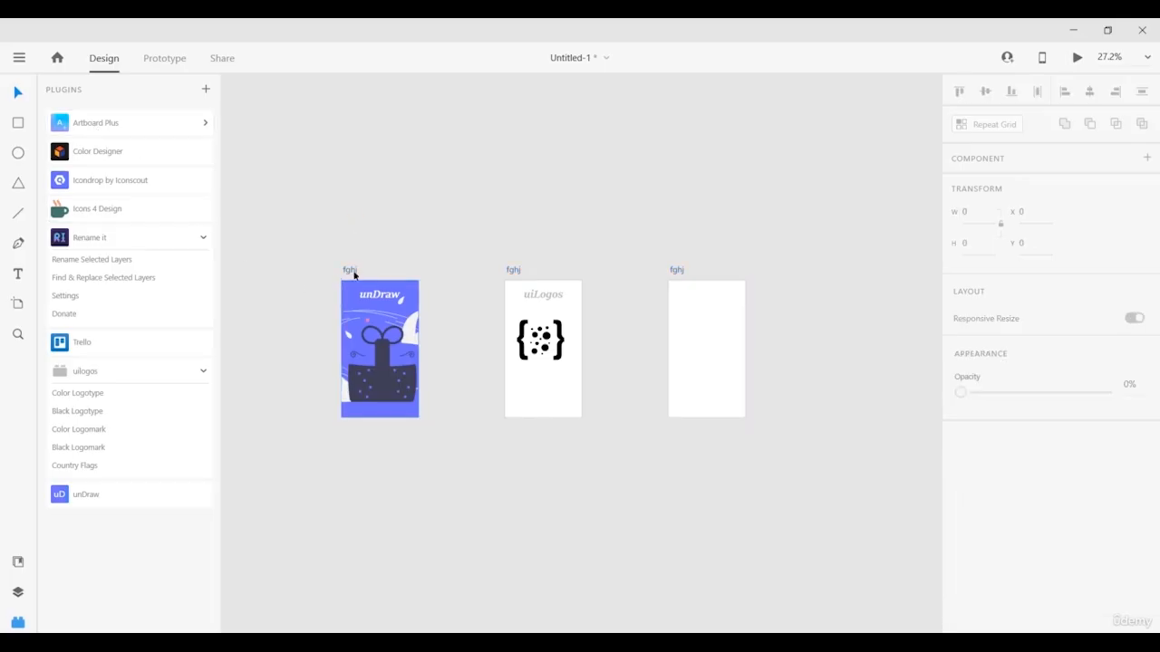
left_click_drag(354, 275, 348, 231)
left_click_drag(510, 270, 517, 315)
left_click_drag(680, 273, 717, 213)
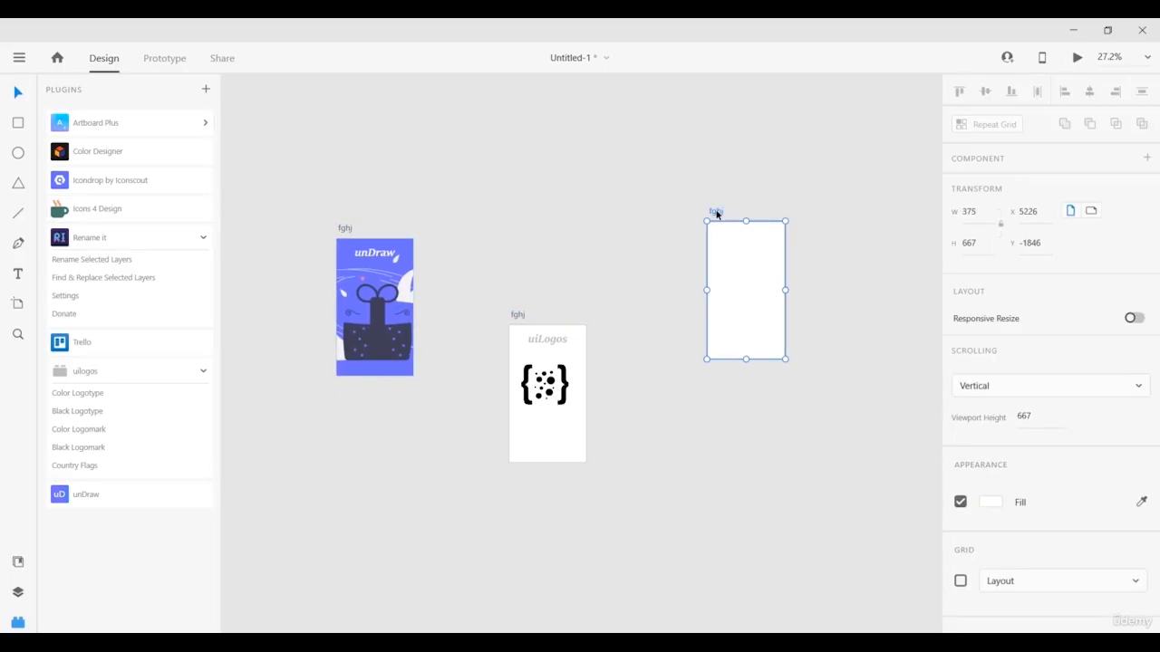
Select the artboards and rearrange them into a compact grid with Artboard Plus.
left_click(519, 316, "shift")
left_click(343, 230, "shift")
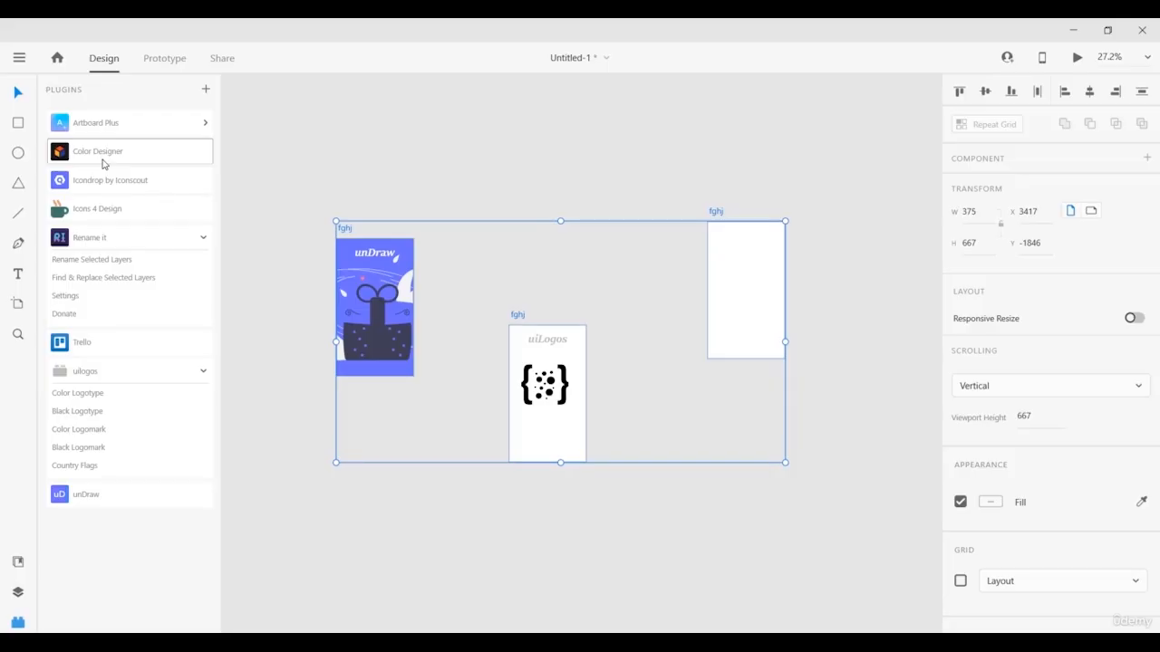
left_click(100, 125)
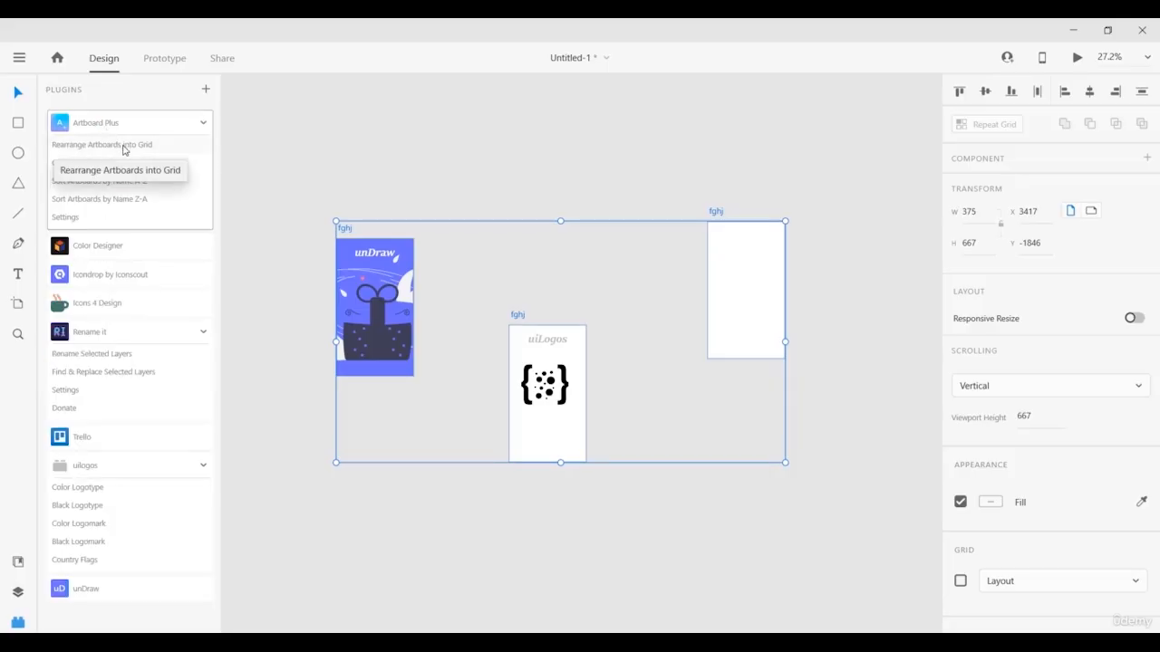
left_click(121, 147)
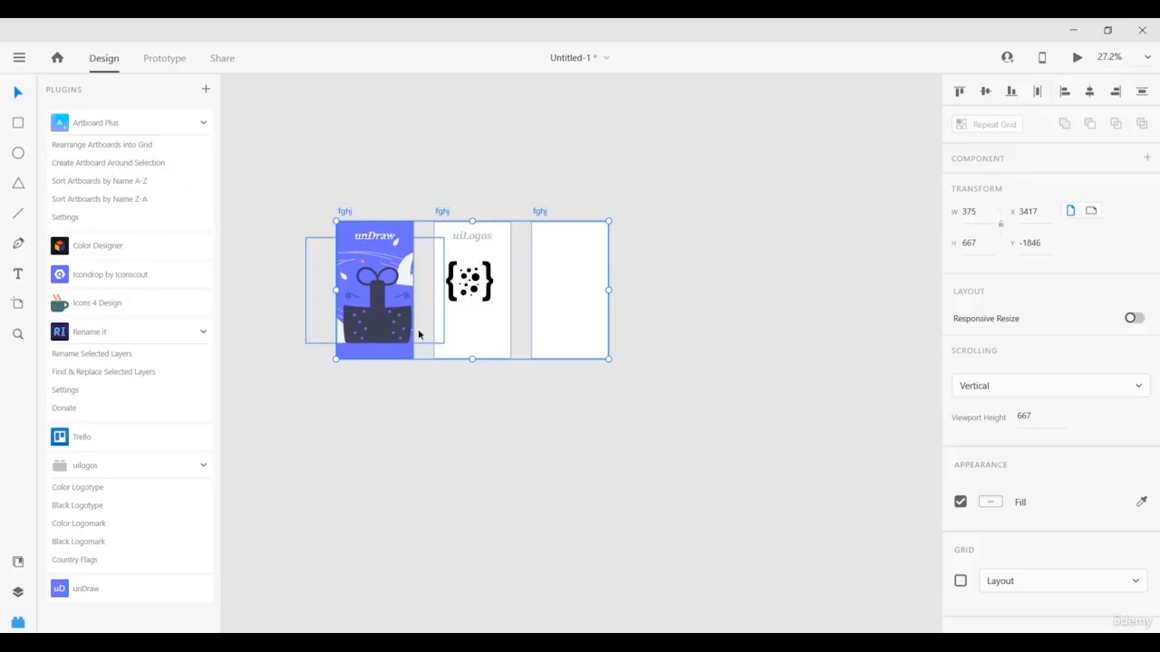
left_click(477, 288)
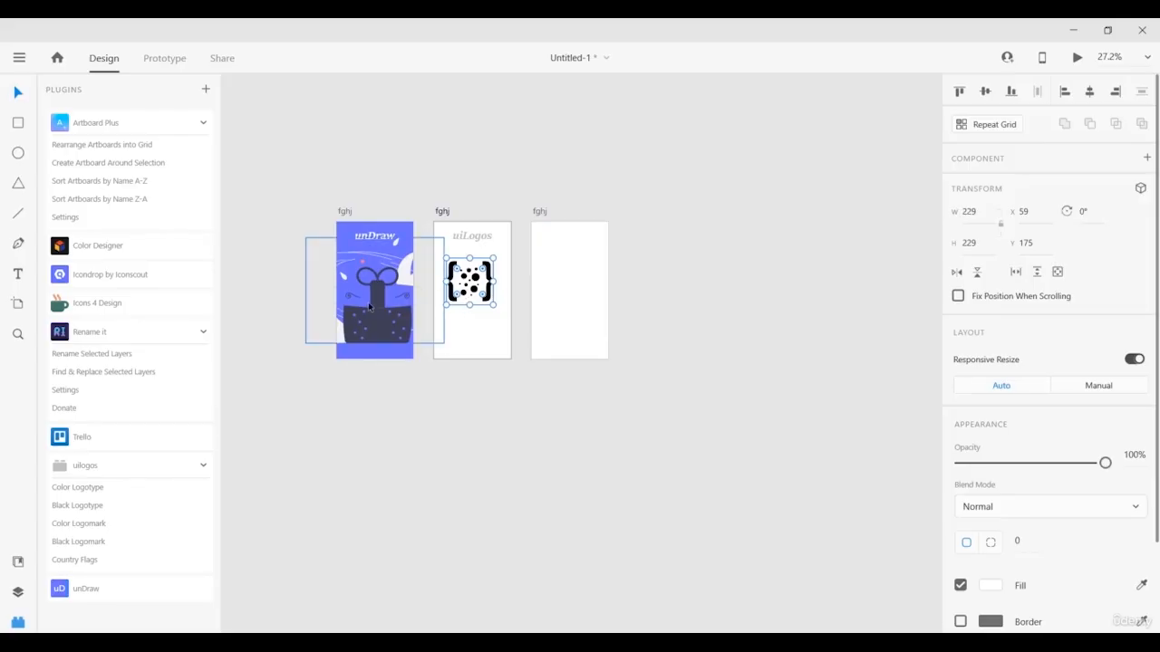
Create a 229×229 artboard around the logo with Artboard Plus and move it beside the fghj artboards.
left_click(114, 164)
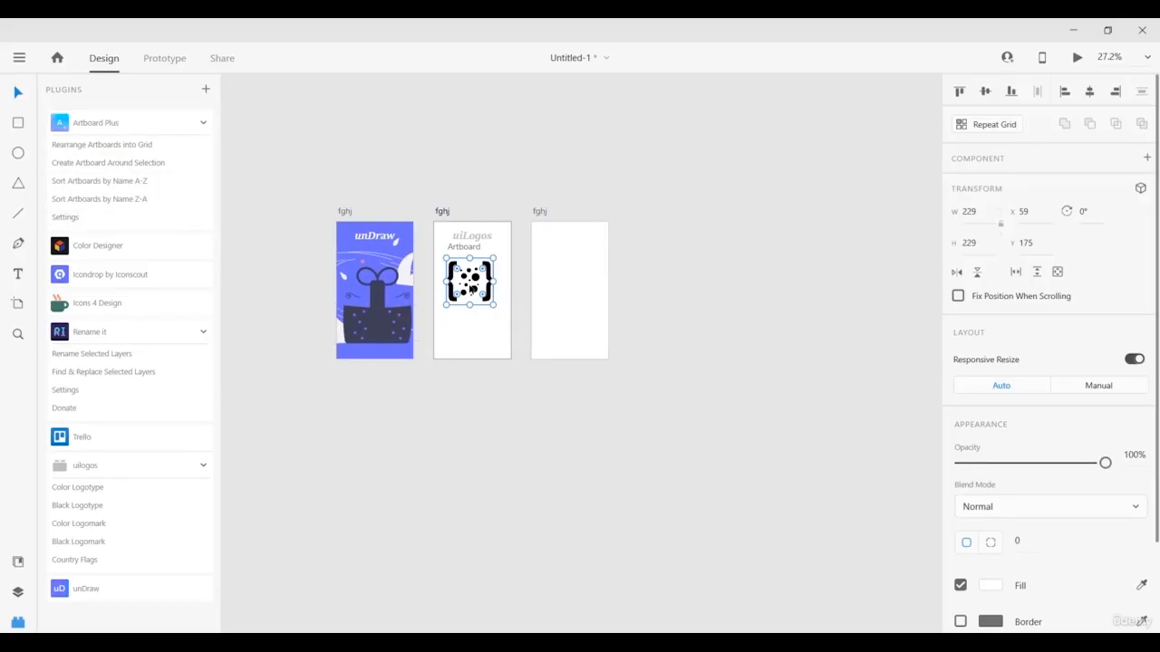
left_click_drag(470, 288, 474, 316)
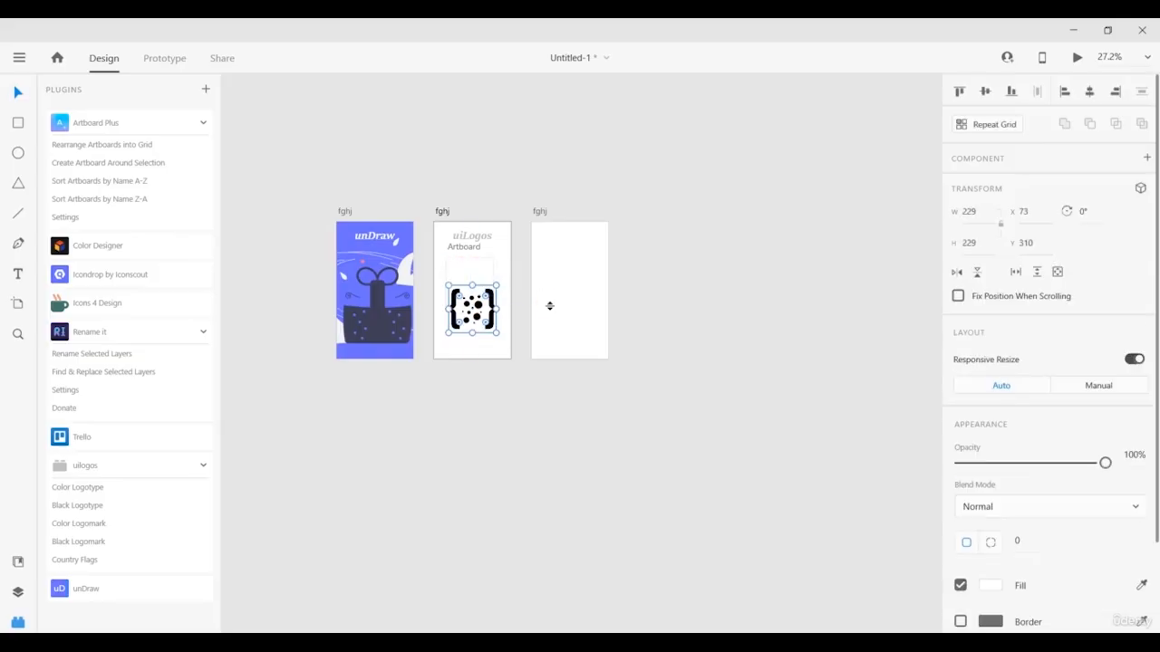
left_click(462, 247)
left_click_drag(462, 246, 655, 245)
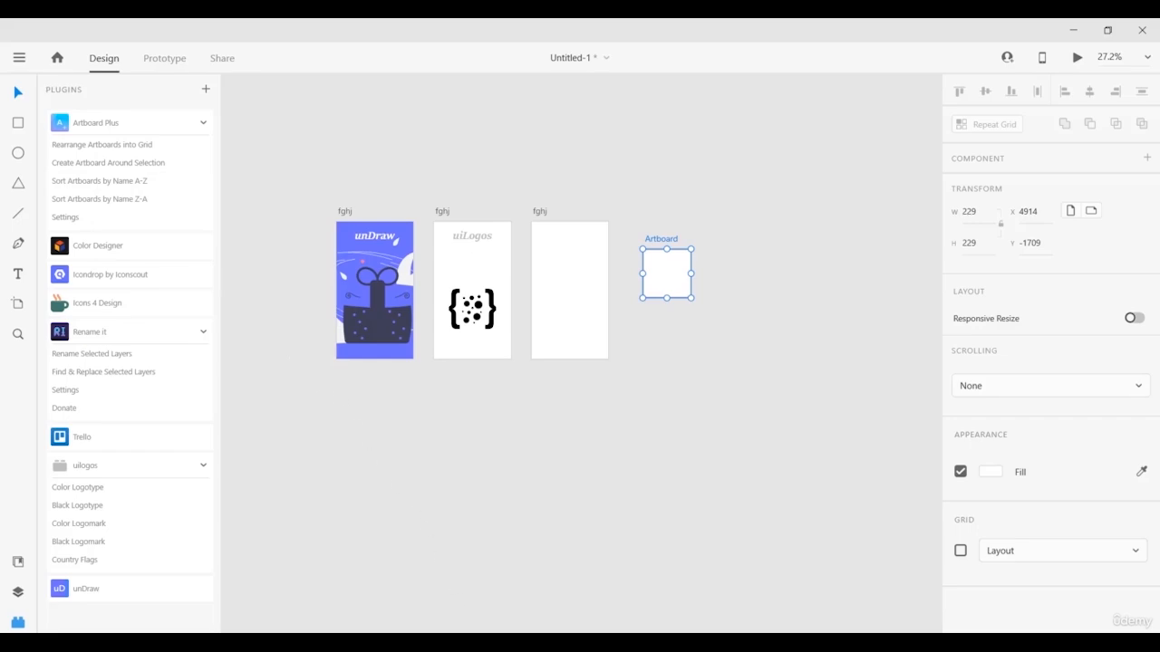
key("e")
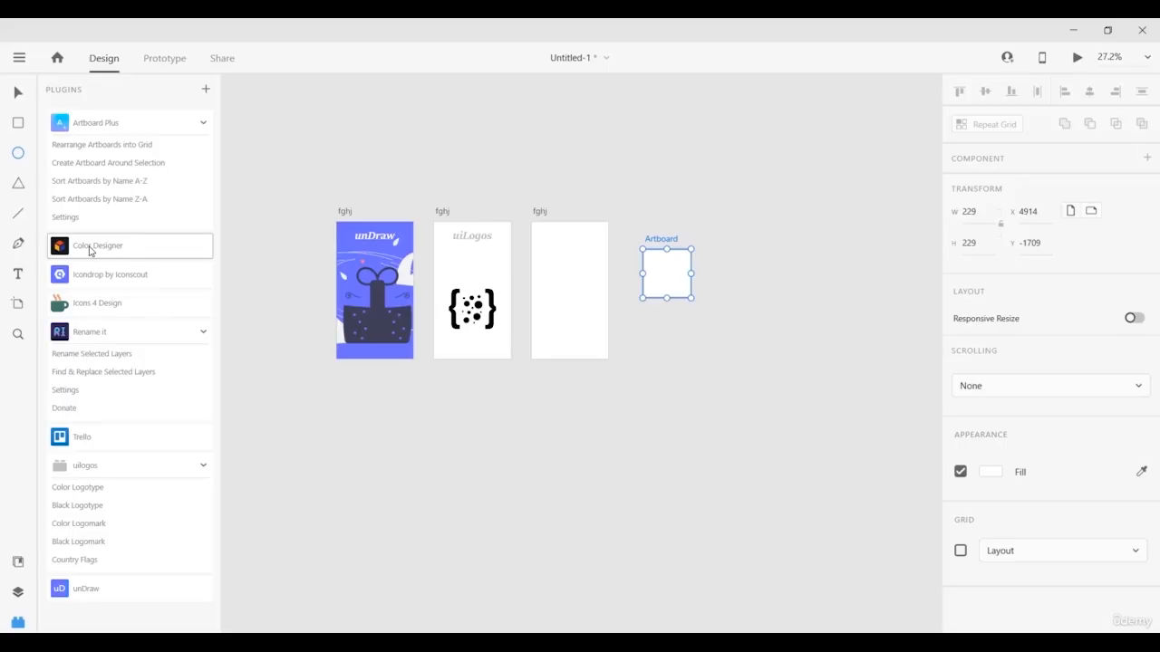
Open the Color Designer plugin and browse its palette for the blue base colour.
left_click(90, 249)
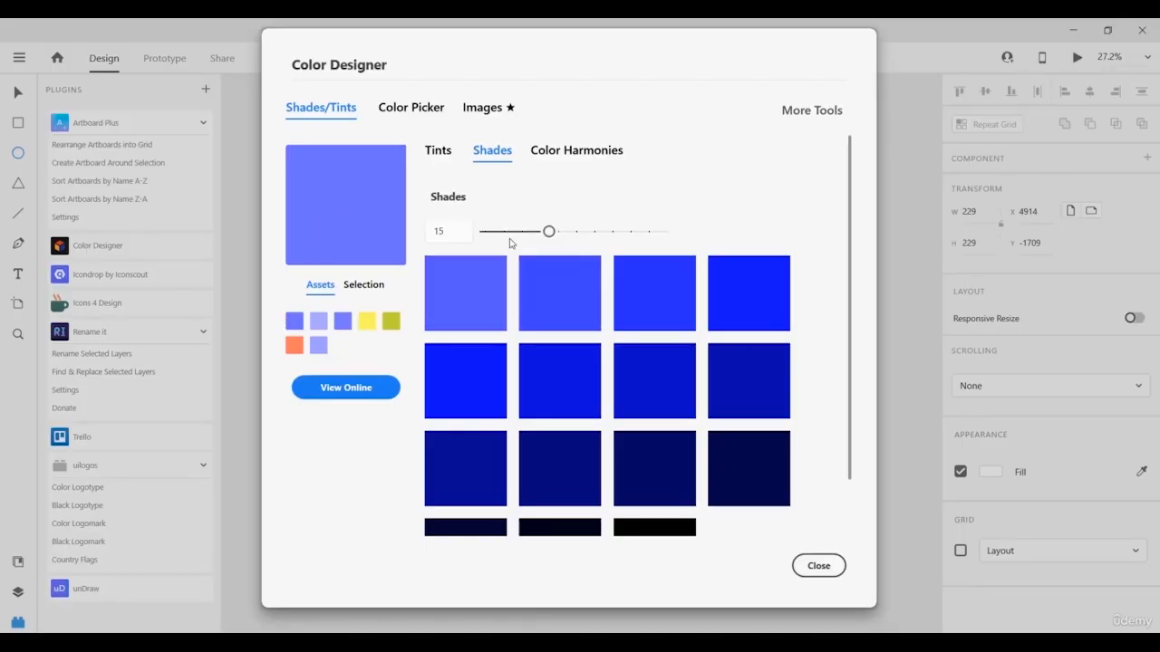
scroll(595, 354, "down", 2)
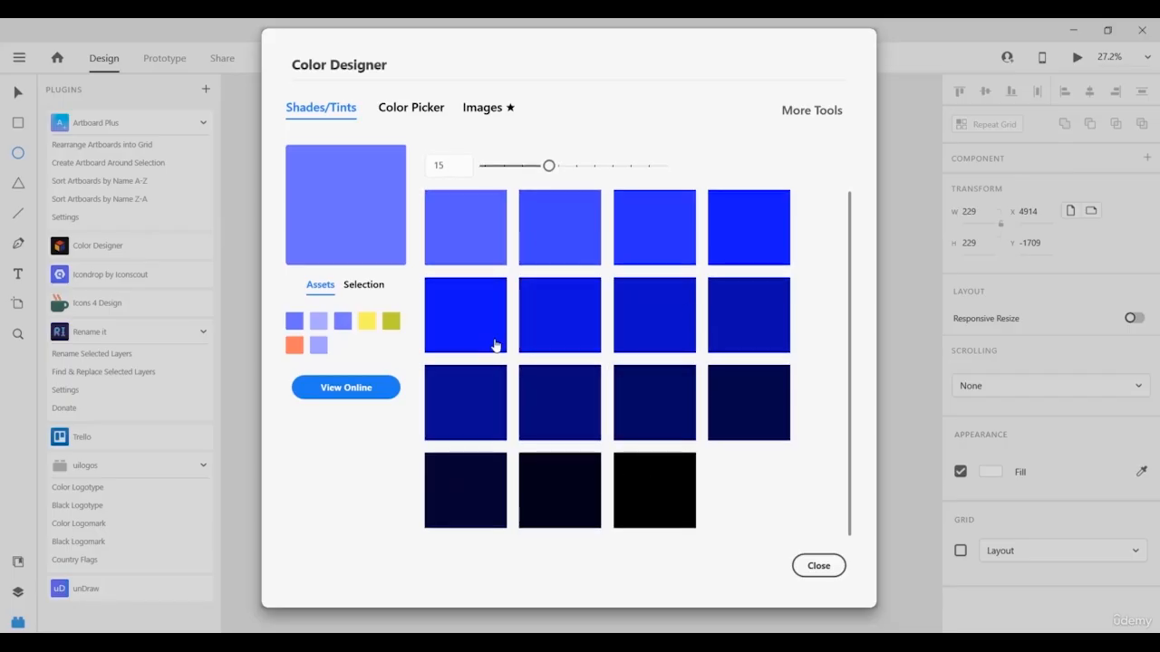
scroll(580, 336, "up", 2)
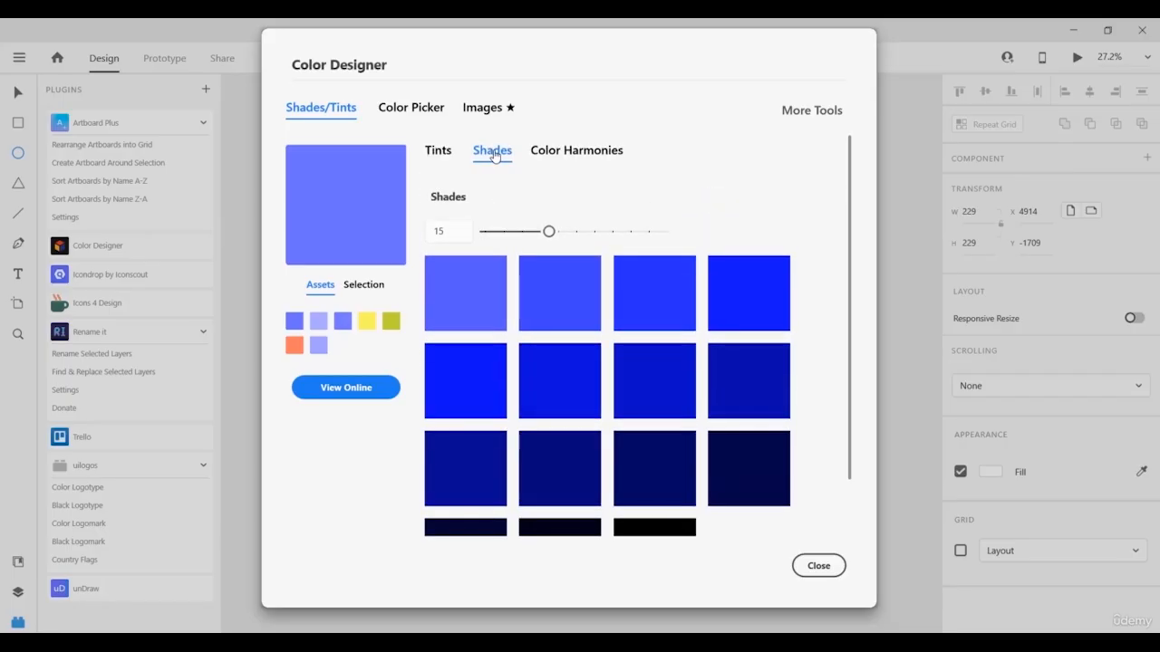
scroll(533, 272, "down", 2)
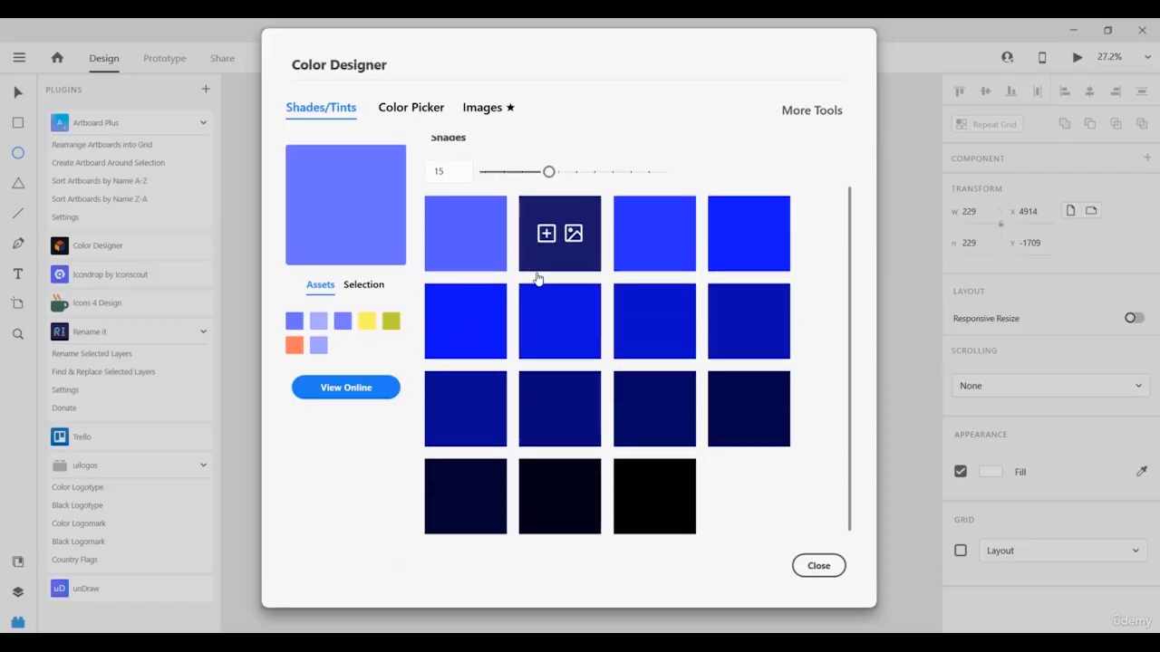
scroll(537, 277, "up", 2)
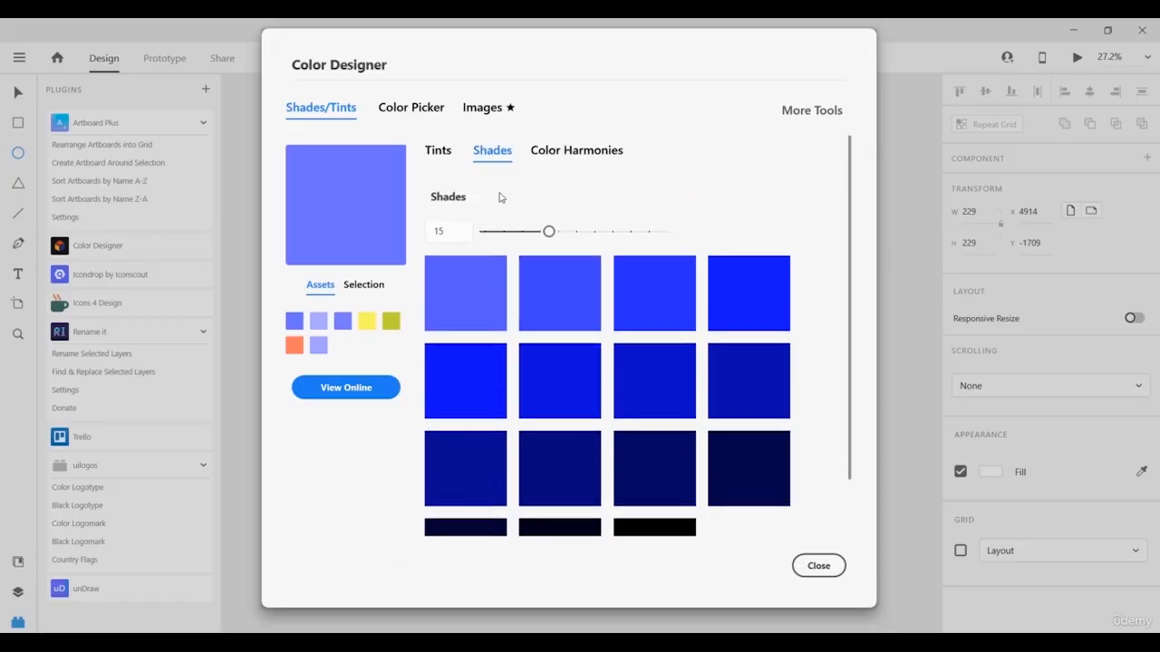
Switch Color Designer to Tints and raise the tint count to 40.
left_click(438, 152)
mouse_move(561, 313)
scroll(561, 326, "down", 2)
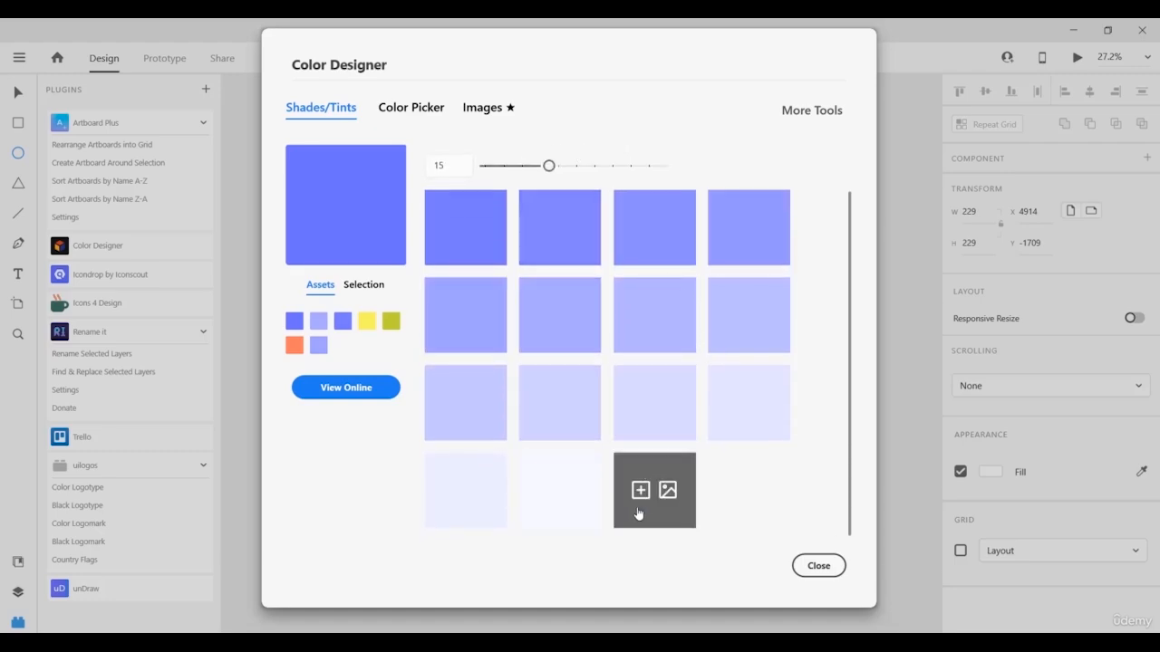
scroll(516, 428, "up", 2)
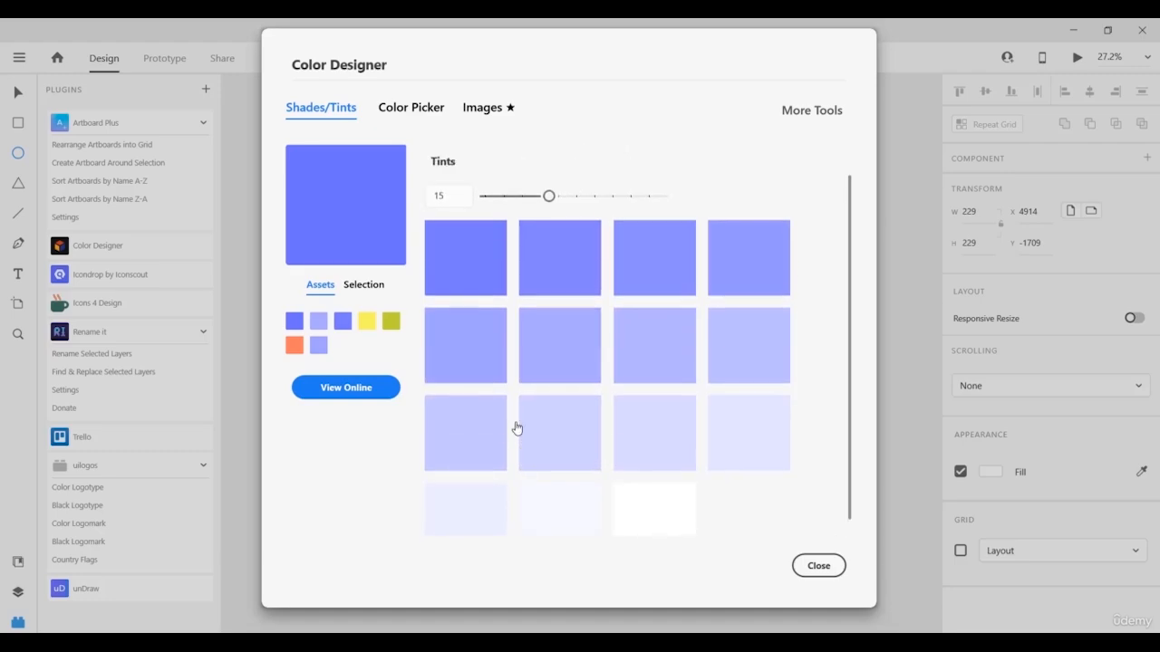
scroll(517, 428, "up", 1)
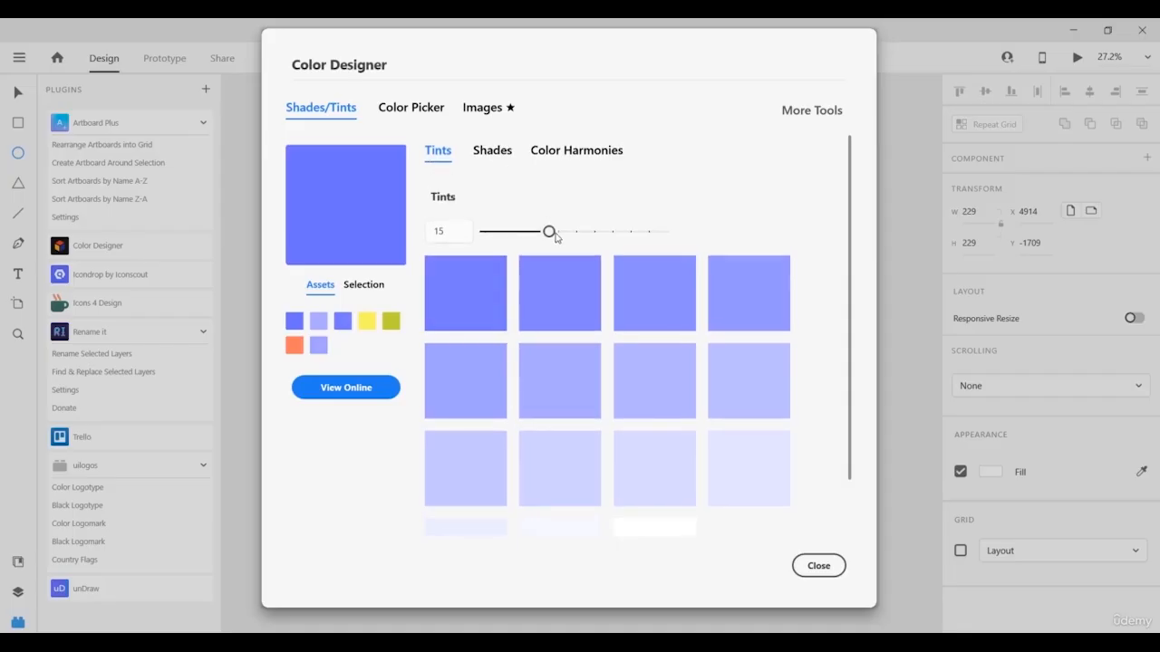
left_click_drag(550, 234, 662, 237)
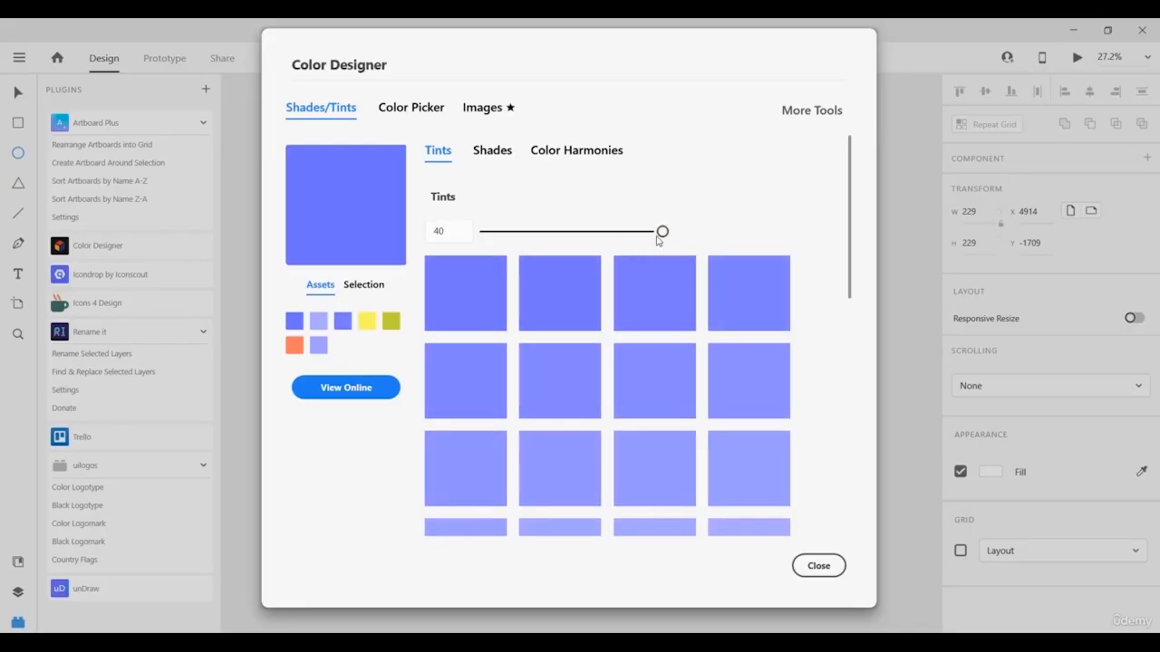
scroll(582, 293, "down", 5)
scroll(572, 311, "up", 4)
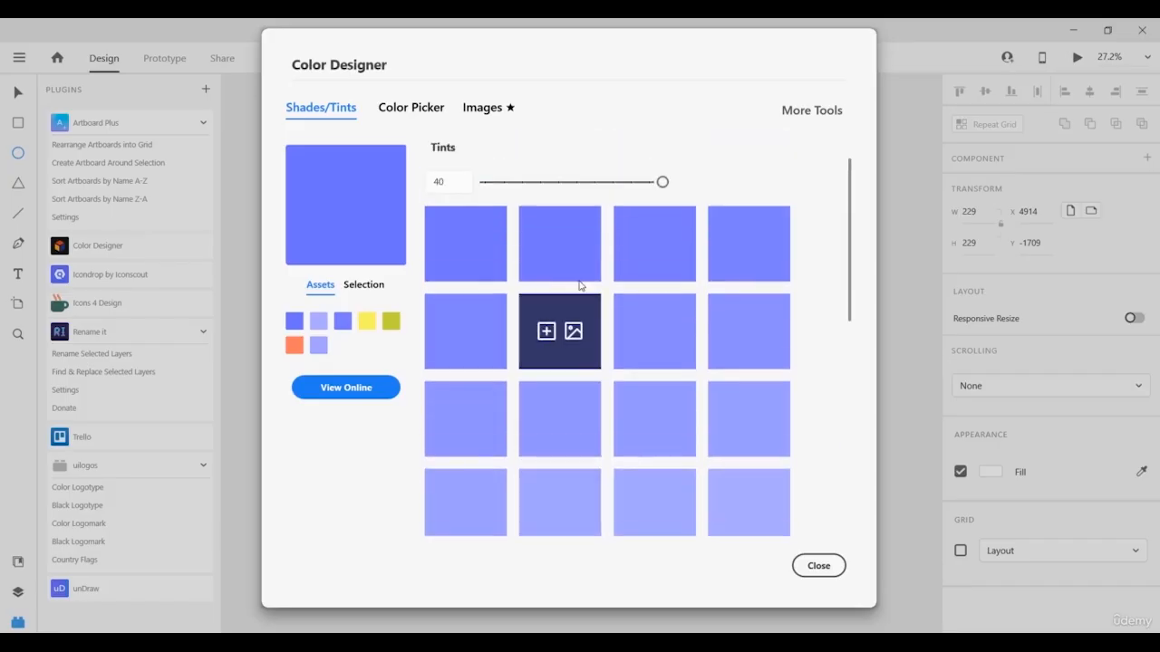
scroll(581, 286, "up", 1)
mouse_move(662, 231)
left_mouse_down()
mouse_move(624, 232)
mouse_move(675, 234)
left_mouse_up()
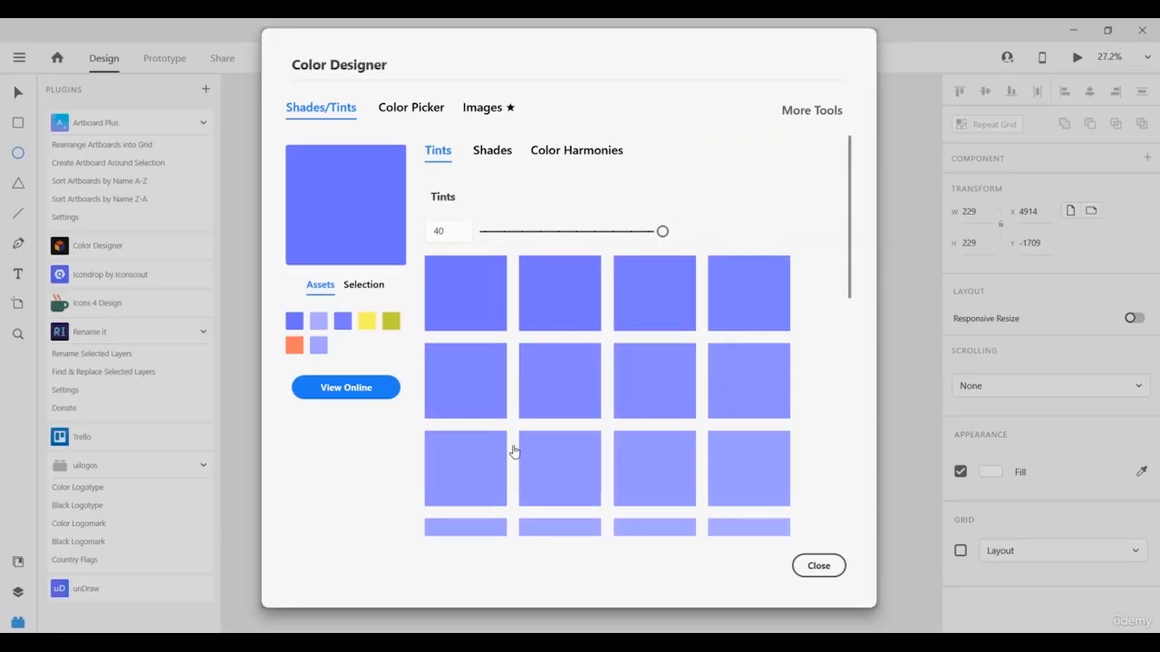
Preview the Split Complementary, Analogous and Complementary harmonies, then return to the 15 tints.
left_click(572, 160)
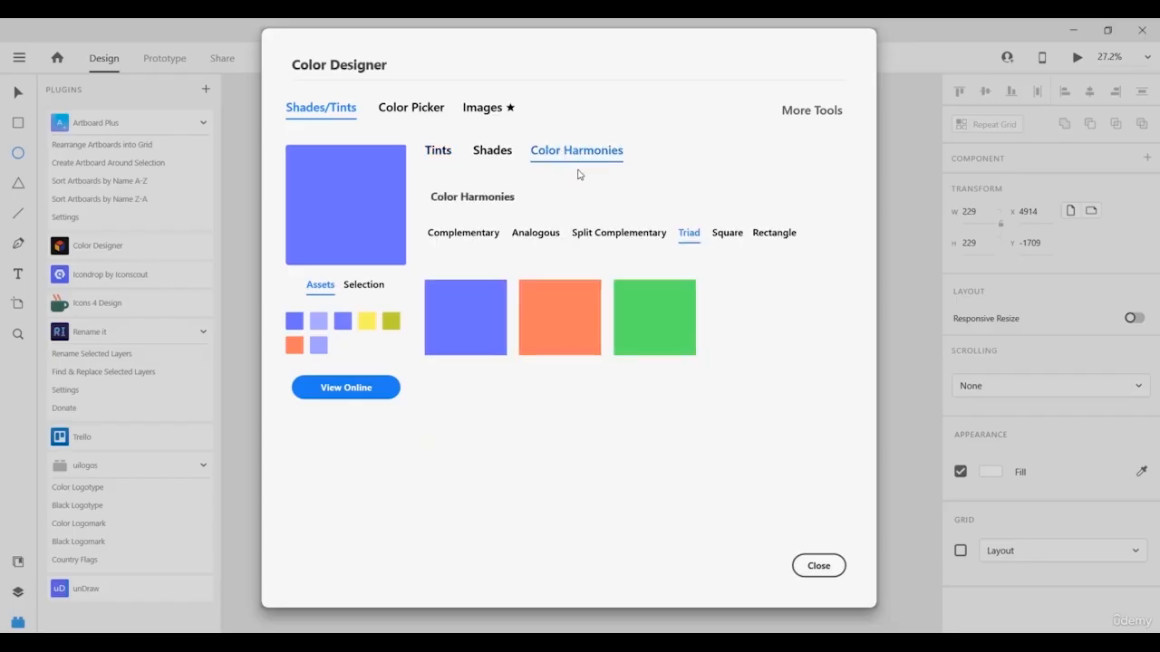
left_click(605, 232)
left_click(533, 233)
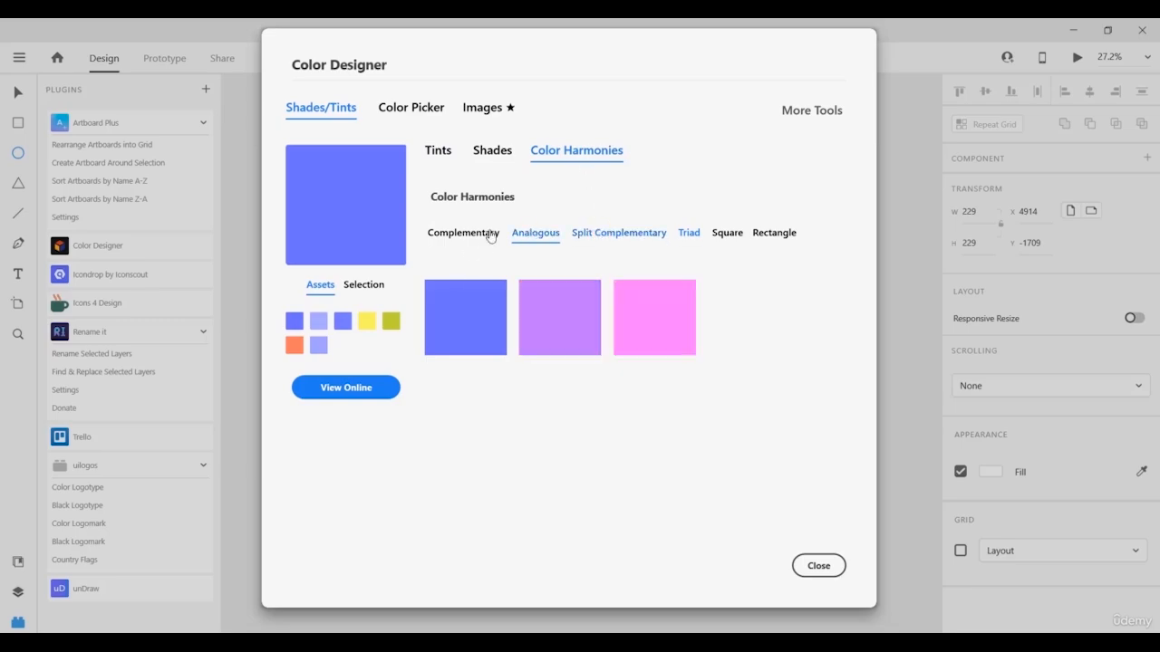
left_click(490, 235)
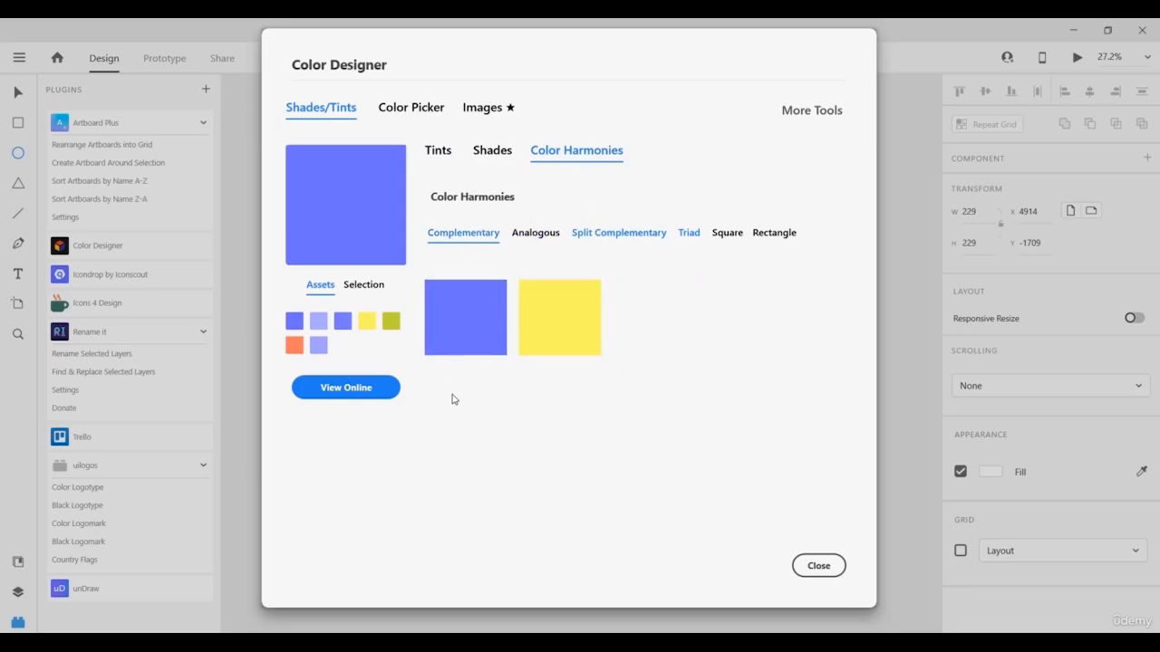
left_click(492, 154)
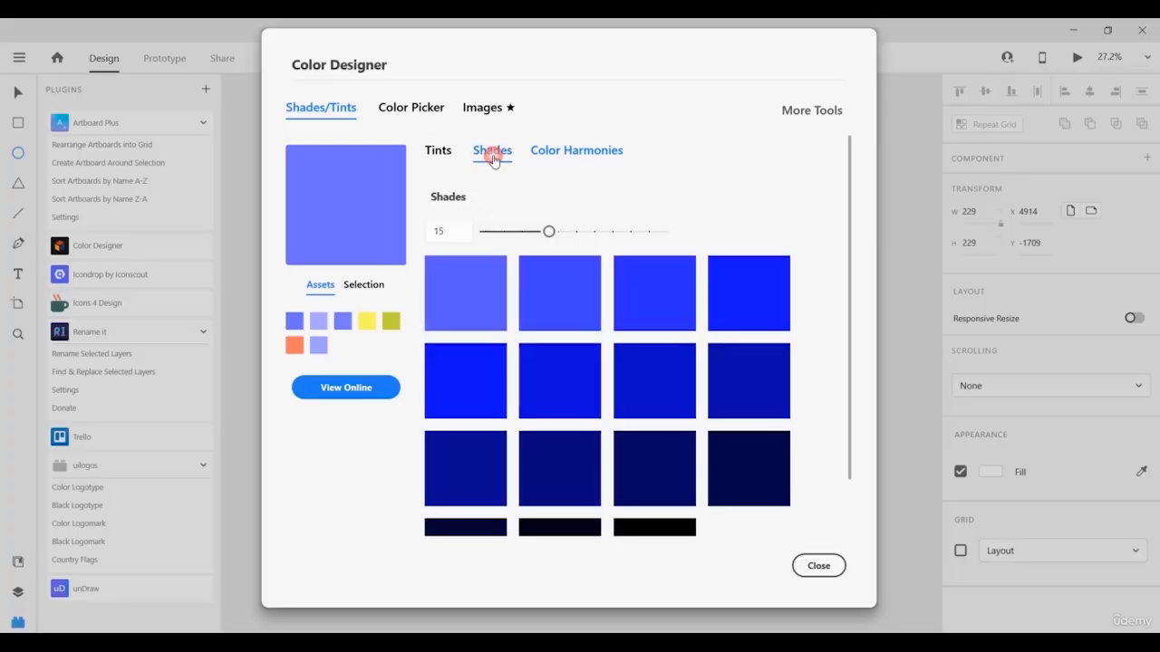
left_click(439, 151)
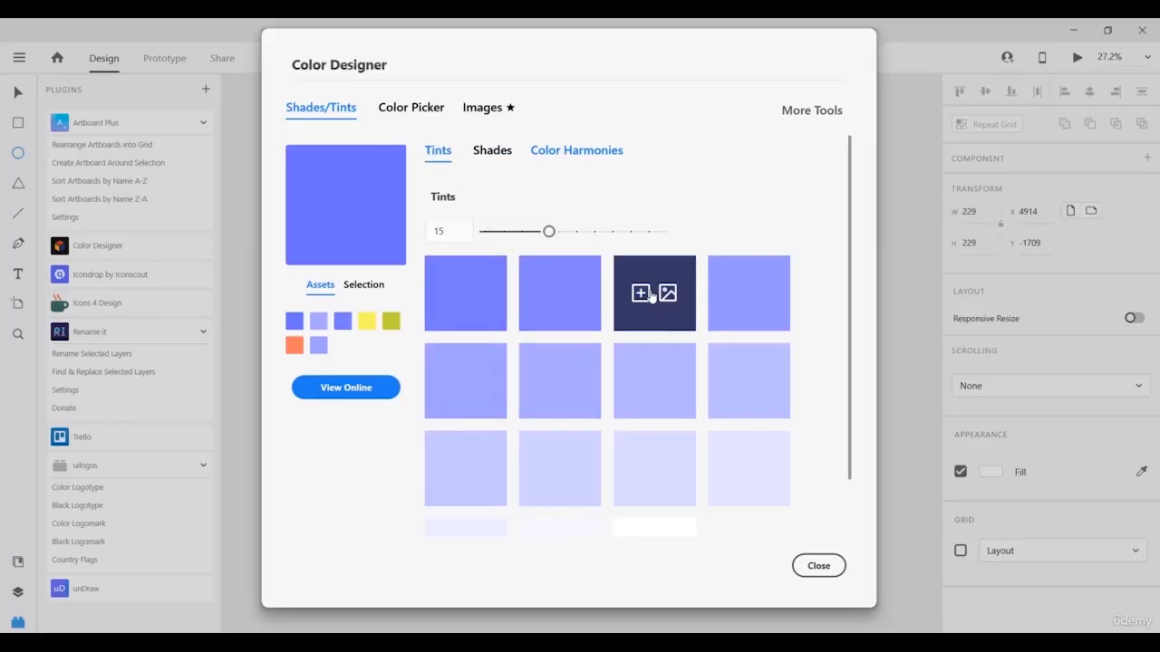
scroll(517, 333, "down", 1)
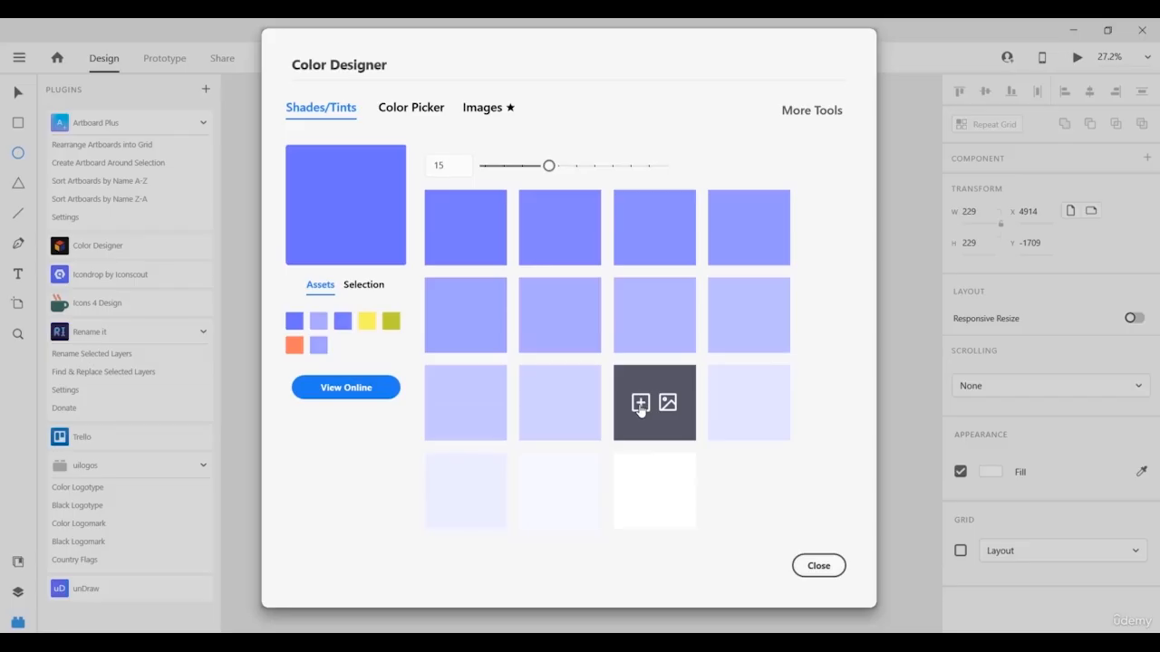
Save the pale lavender tint #d8d5ff to the document assets.
left_click(640, 404)
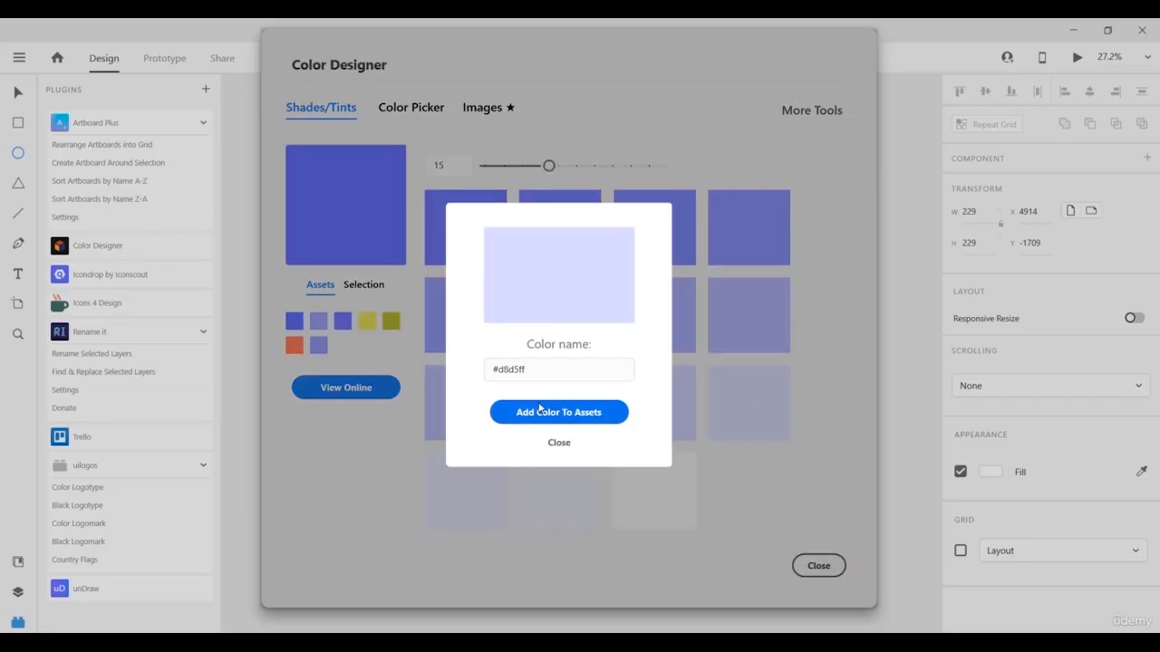
double_click(530, 370)
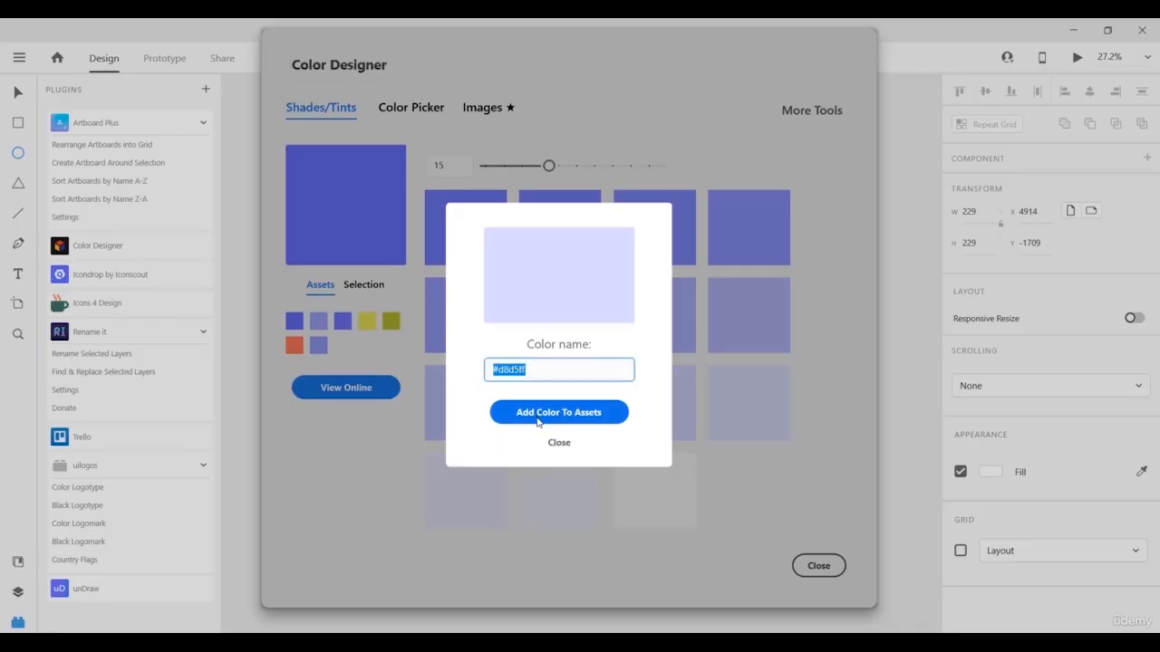
left_click(543, 413)
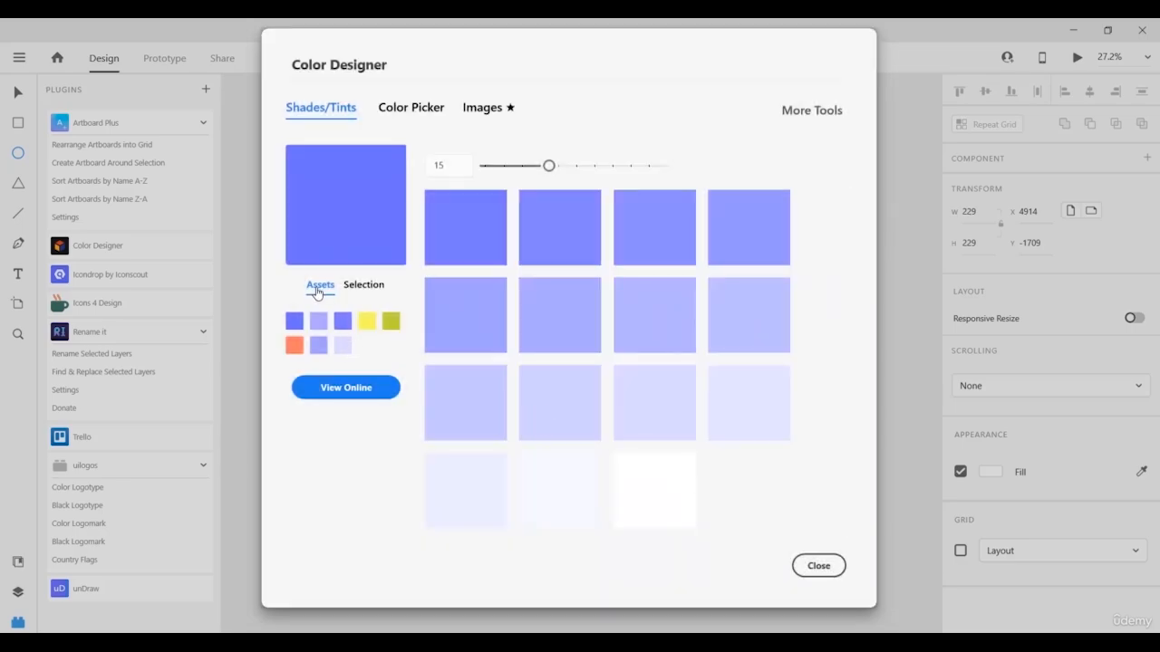
Build 15 coral tints from the orange swatch in the saved Assets palette.
mouse_move(446, 385)
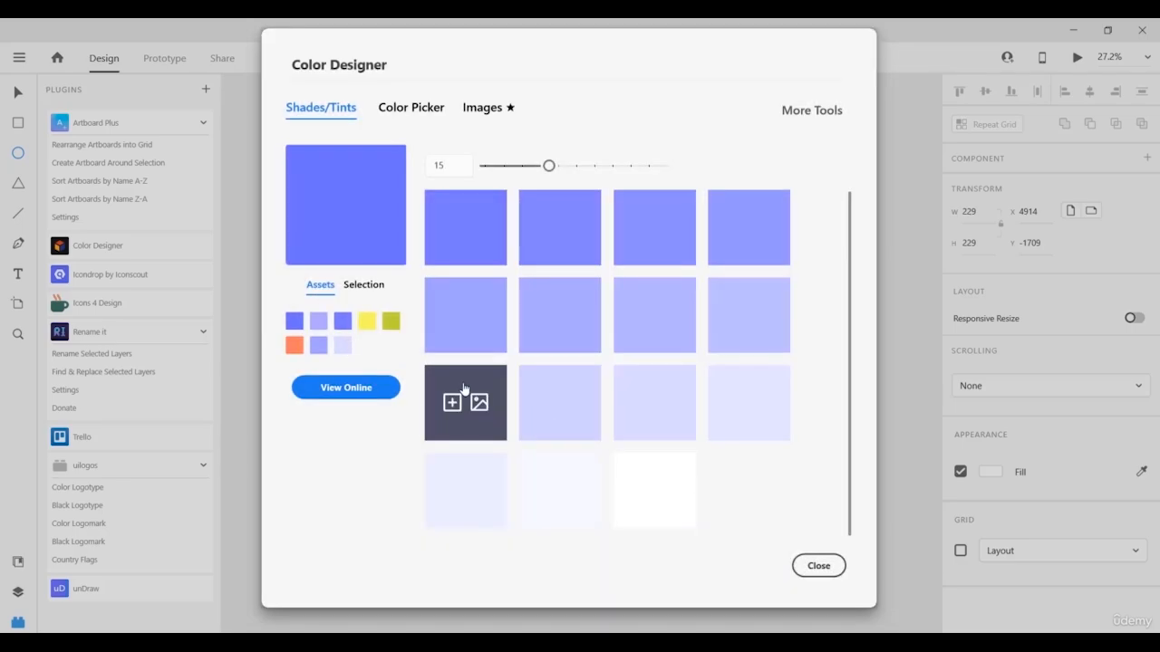
scroll(617, 345, "up", 1)
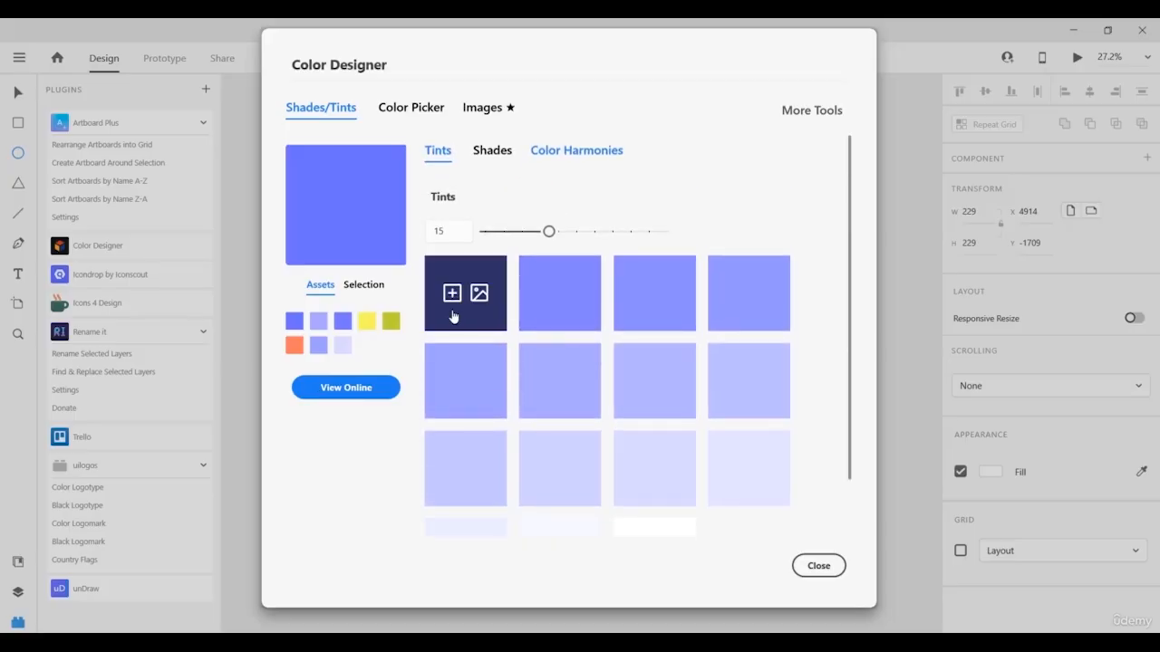
left_click(293, 345)
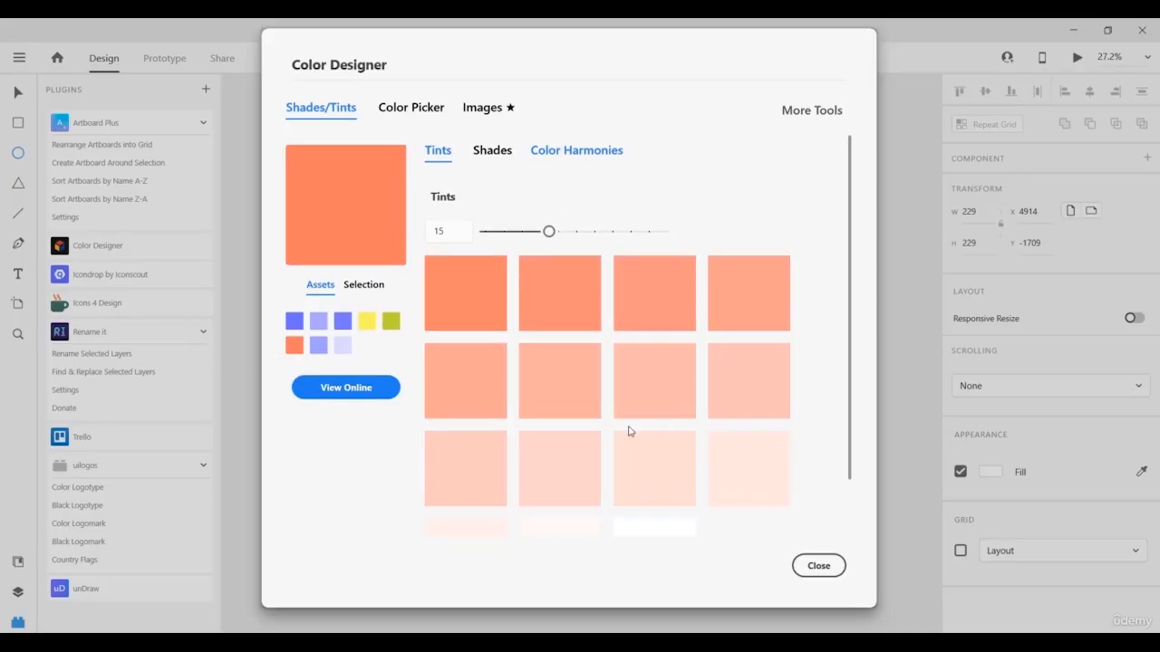
scroll(598, 436, "down", 1)
scroll(553, 408, "up", 1)
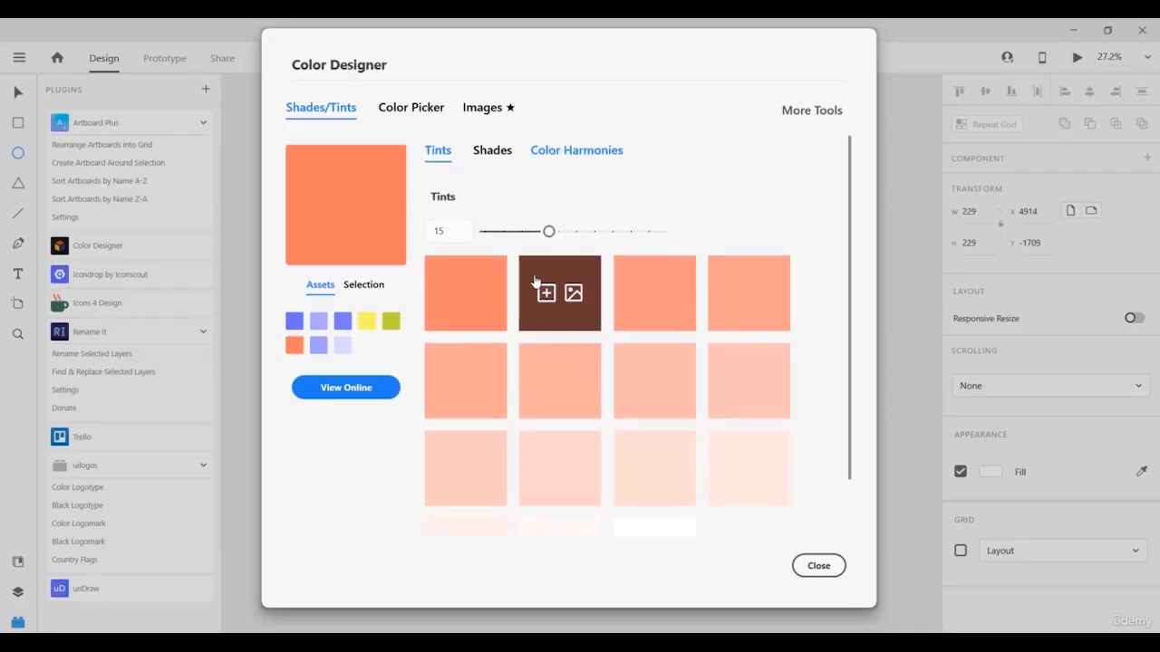
In the Color Picker tab, view the blue, red, orange, purple, yellow and gray families.
left_click(405, 110)
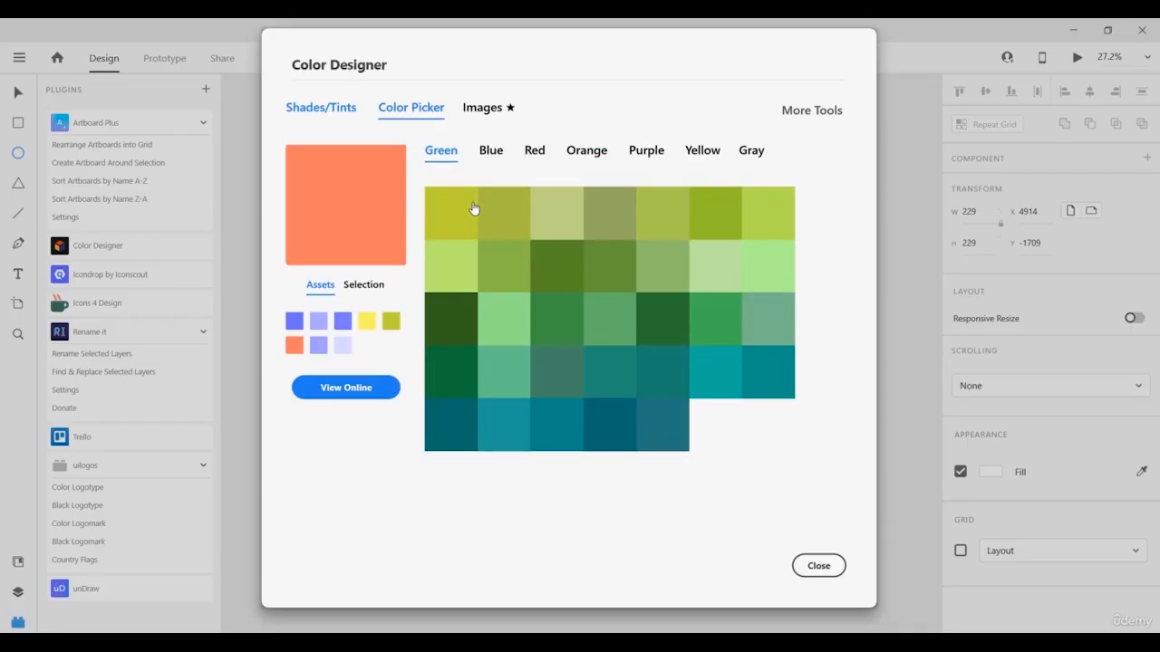
left_click(486, 152)
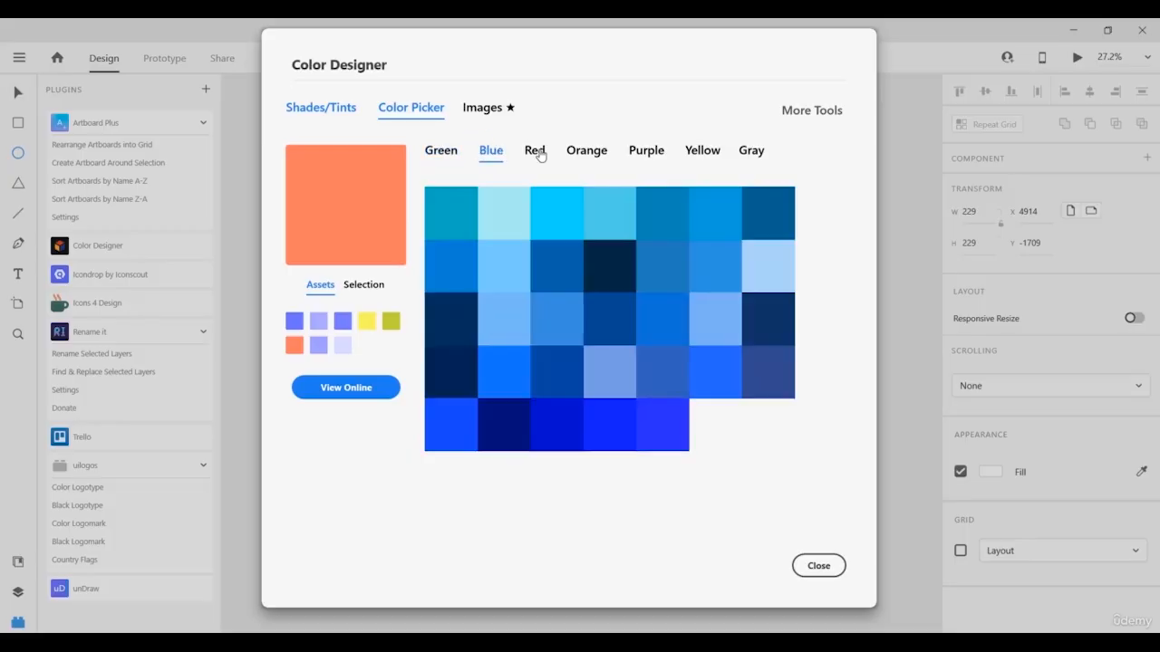
left_click(536, 152)
left_click(586, 150)
left_click(646, 150)
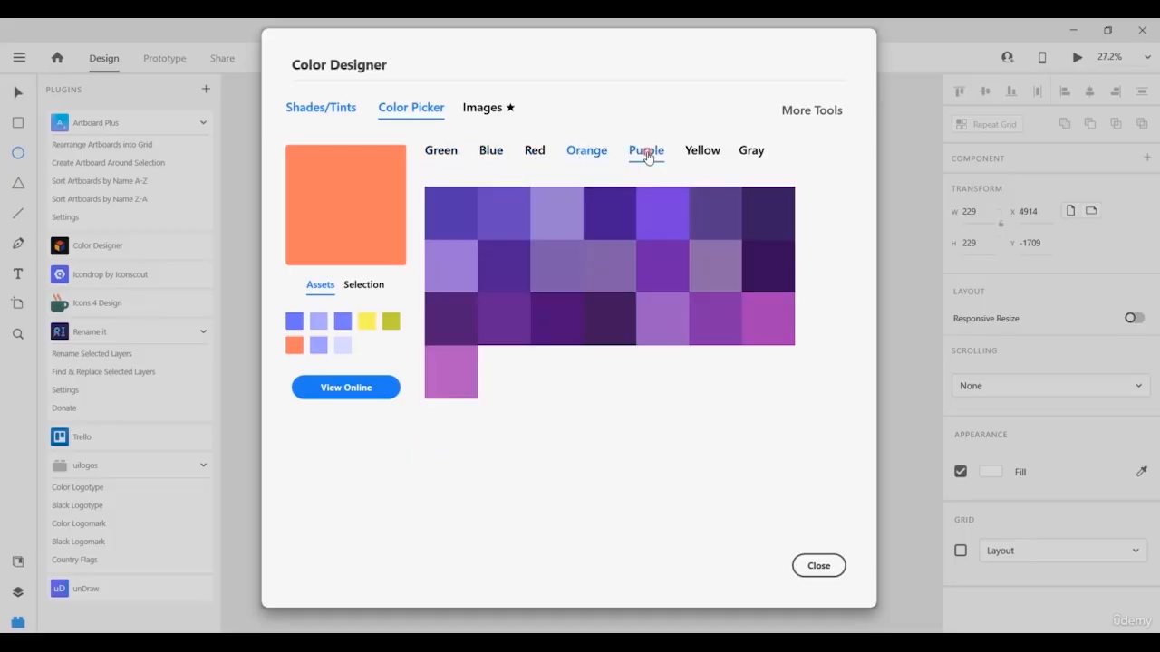
left_click(702, 152)
left_click(751, 154)
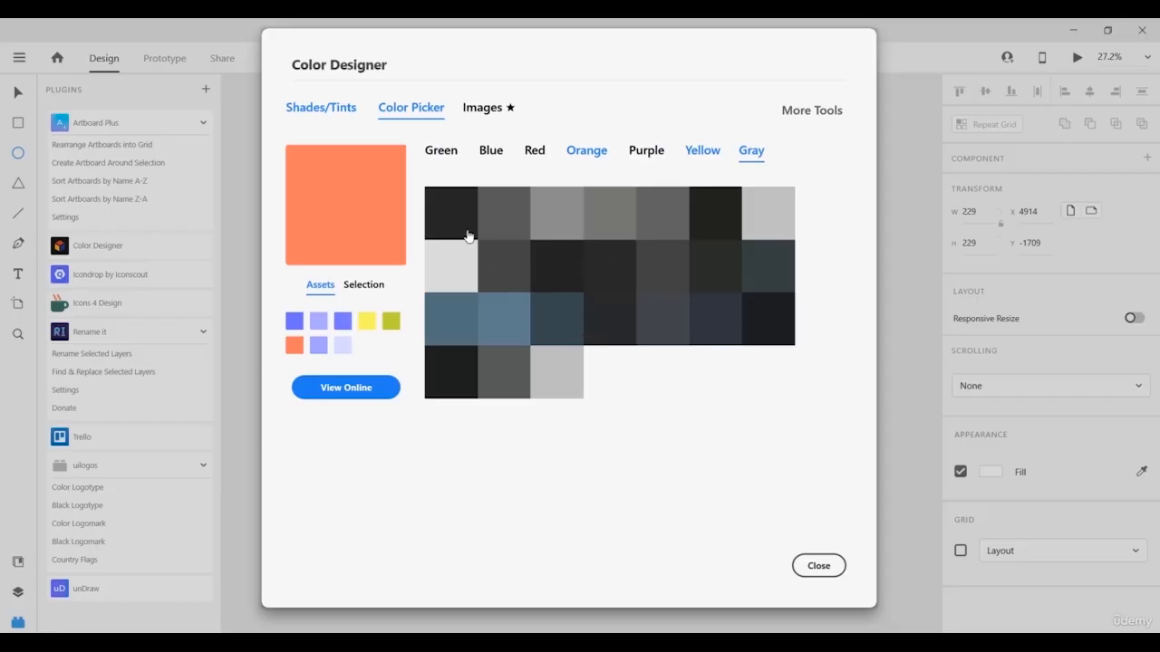
Cycle again through the green, blue, red, orange, purple, yellow and gray swatches.
left_click(442, 154)
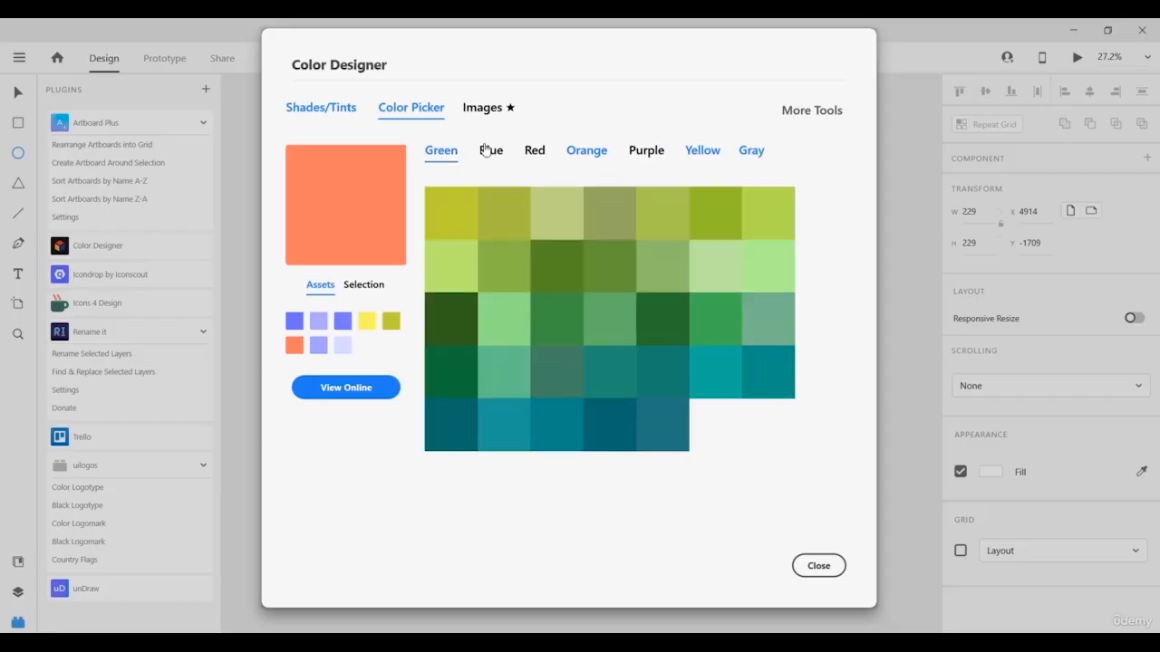
left_click(490, 152)
left_click(535, 151)
left_click(585, 151)
left_click(645, 153)
left_click(702, 151)
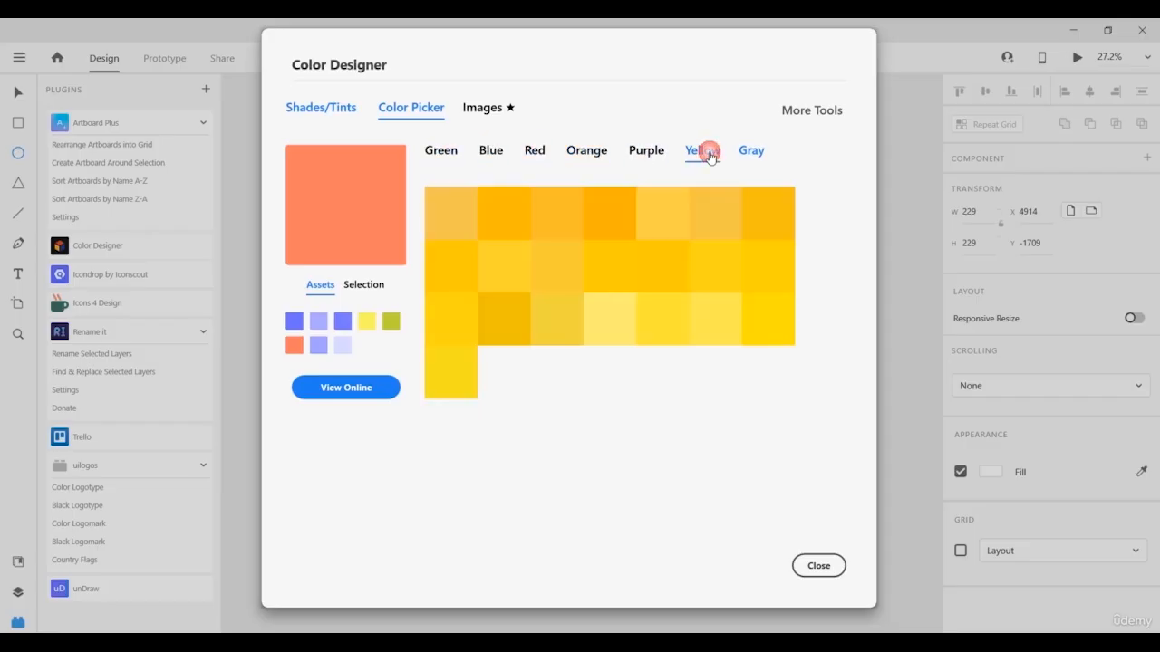
left_click(752, 151)
Show the Images page's Adobe Stock results and browse them.
left_click(490, 113)
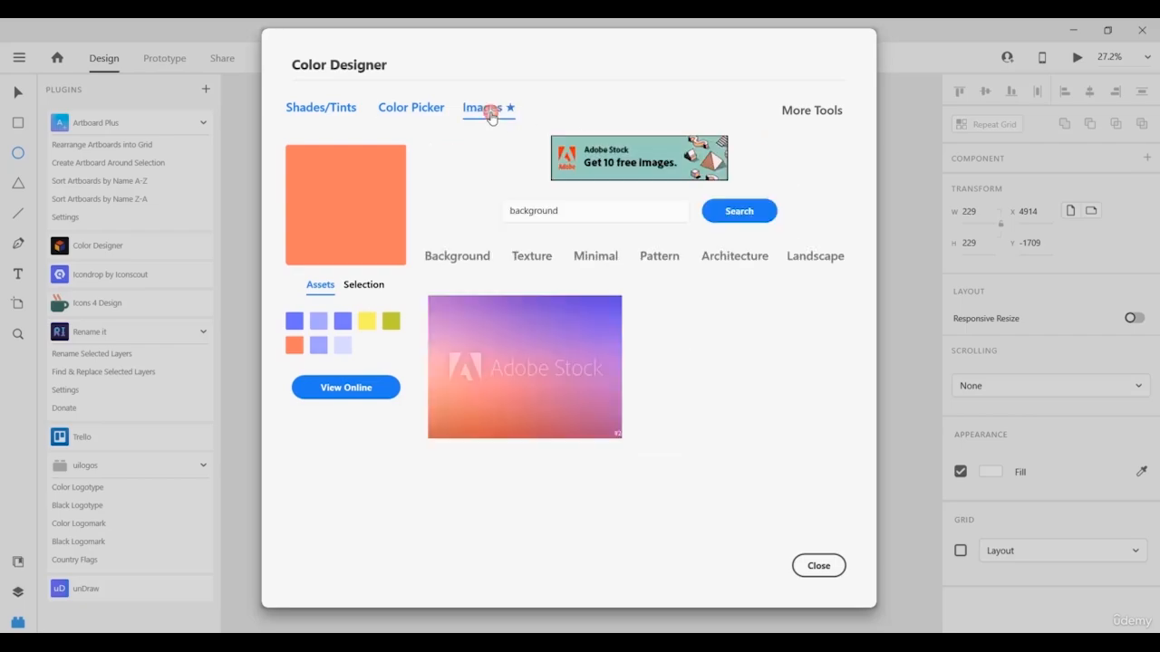
scroll(547, 262, "down", 8)
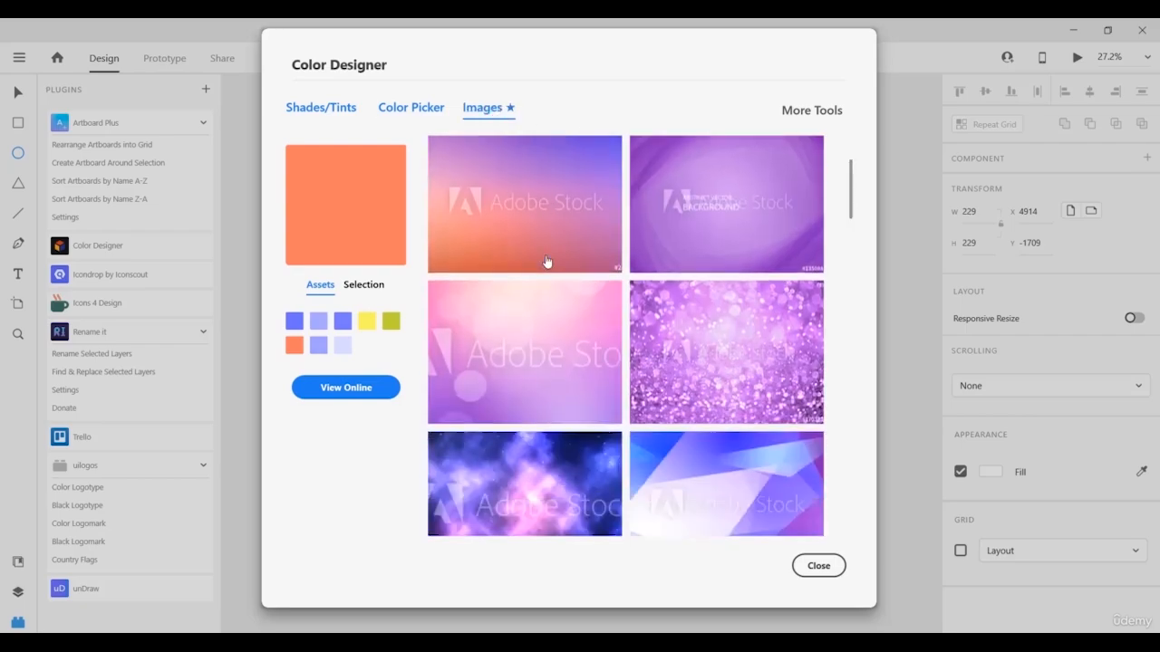
scroll(546, 262, "up", 5)
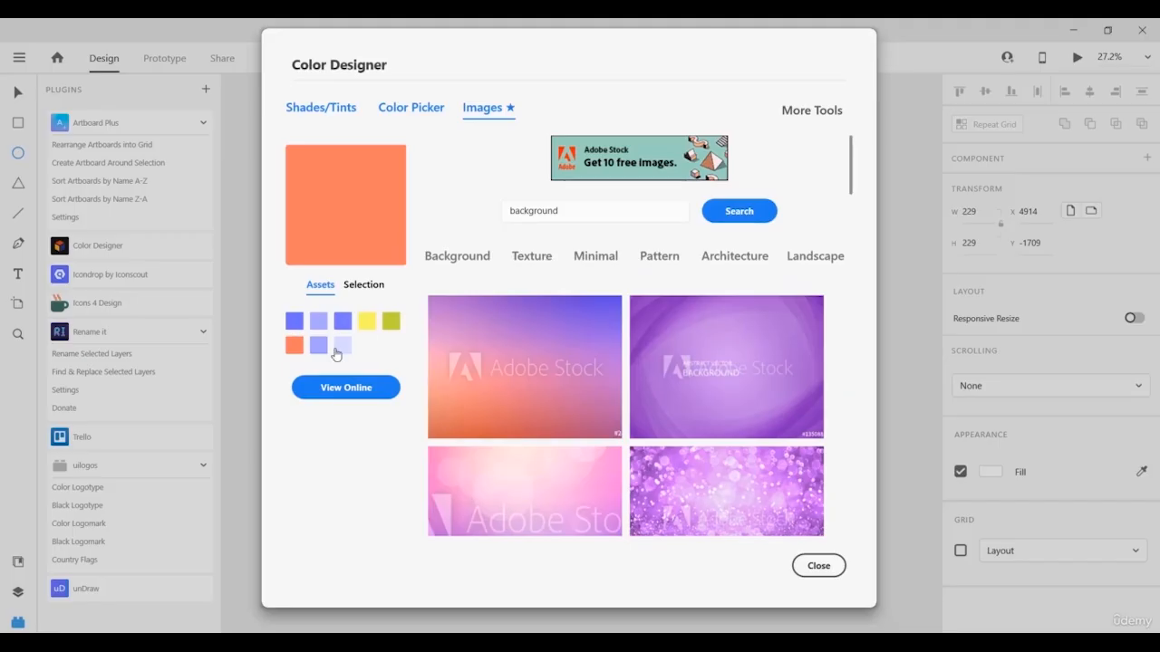
scroll(625, 380, "down", 1)
scroll(624, 380, "down", 10)
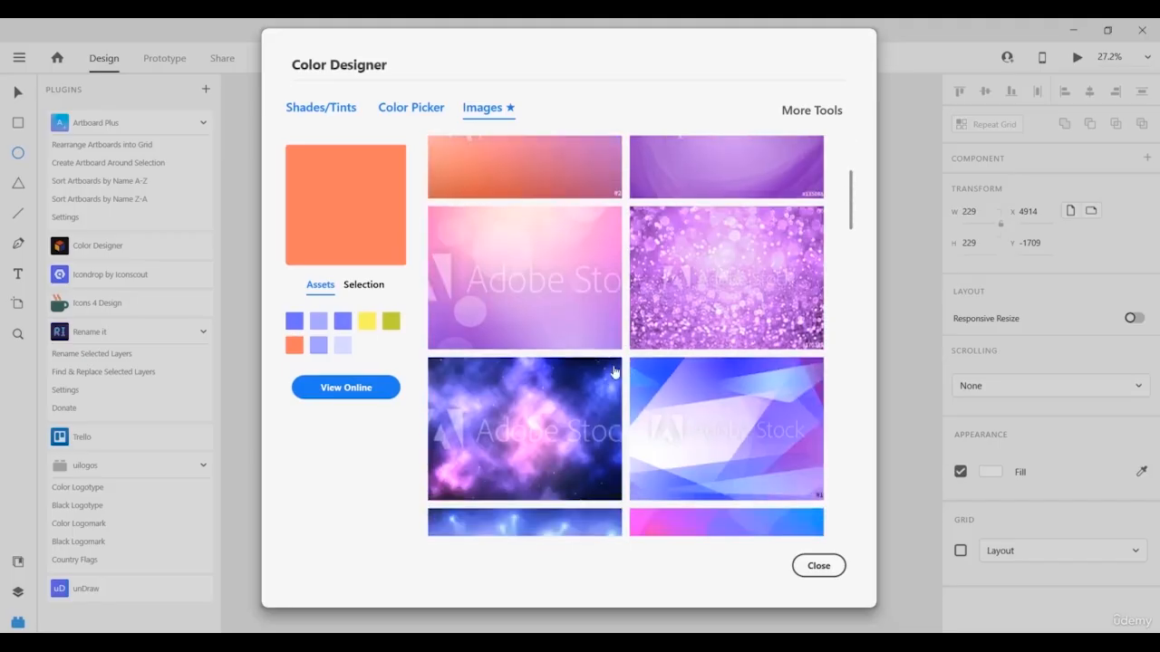
scroll(613, 373, "down", 3)
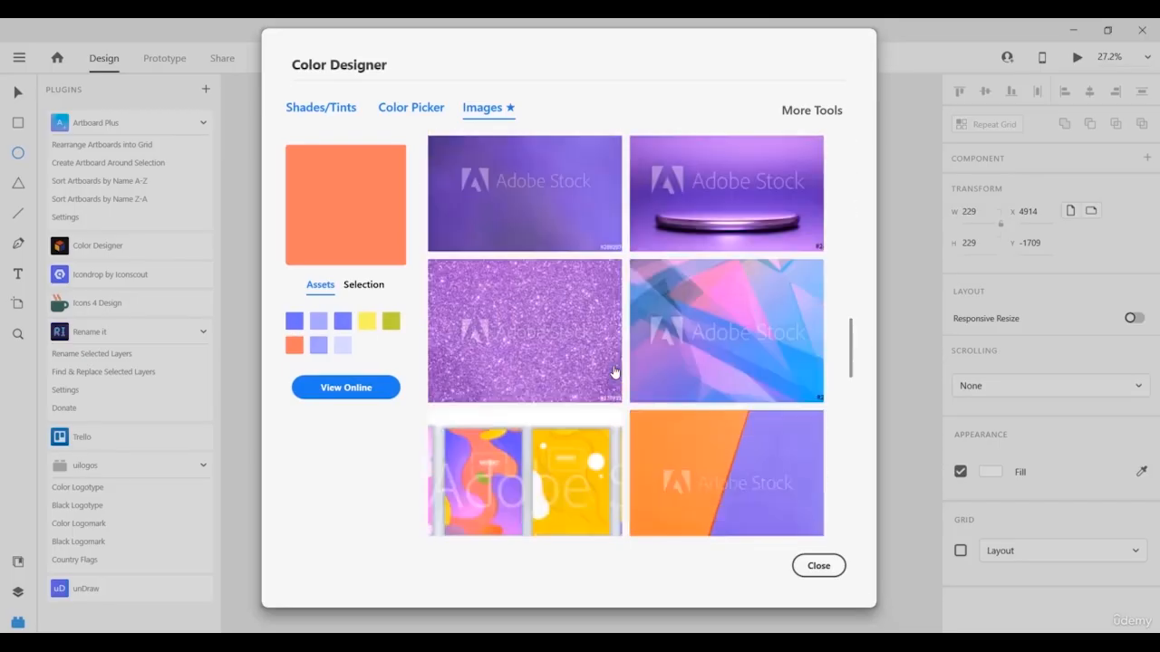
scroll(613, 372, "up", 5)
scroll(614, 373, "up", 10)
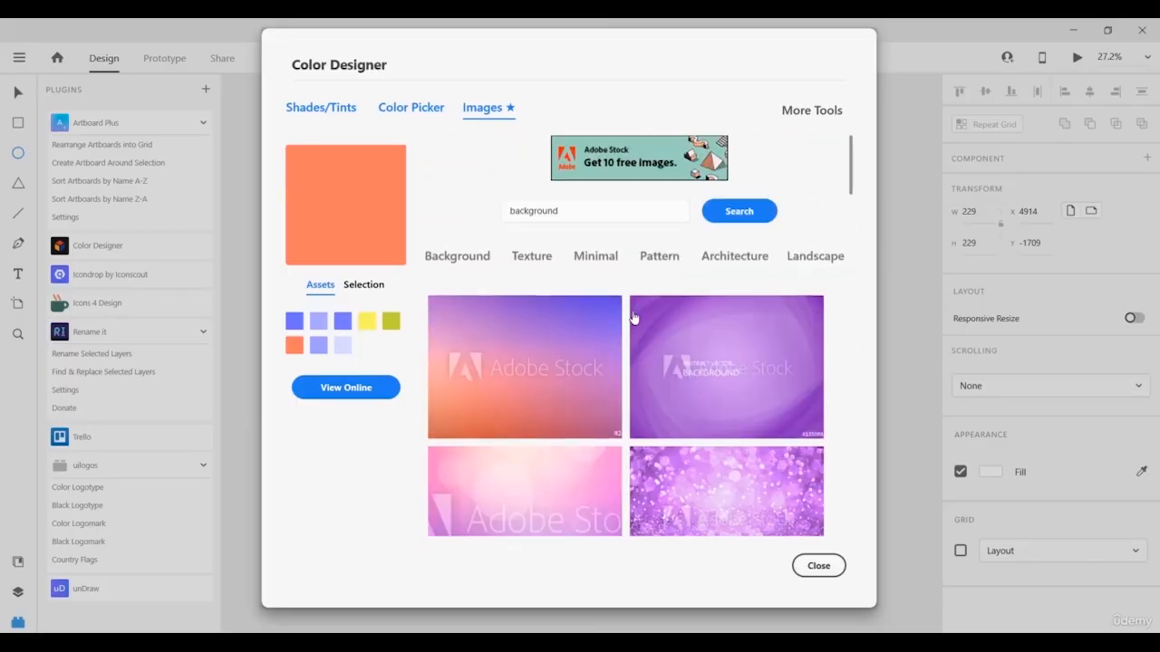
Run the 'background' search, then base the images on blue-violet and back to orange.
left_click(736, 212)
left_click(292, 324)
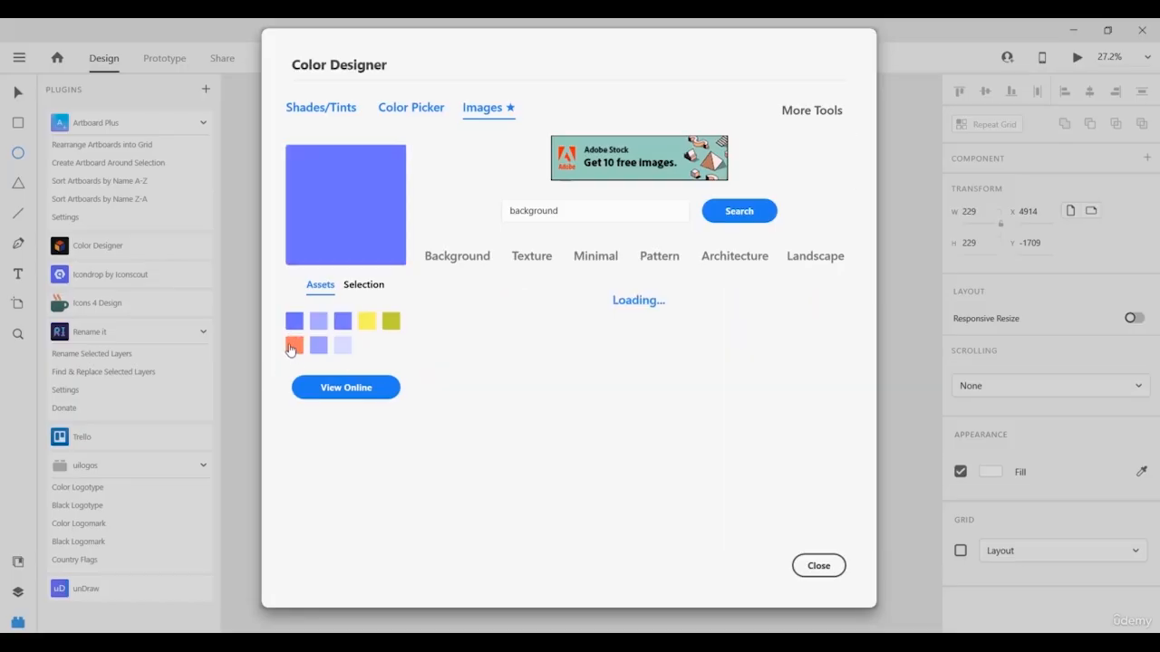
left_click(294, 345)
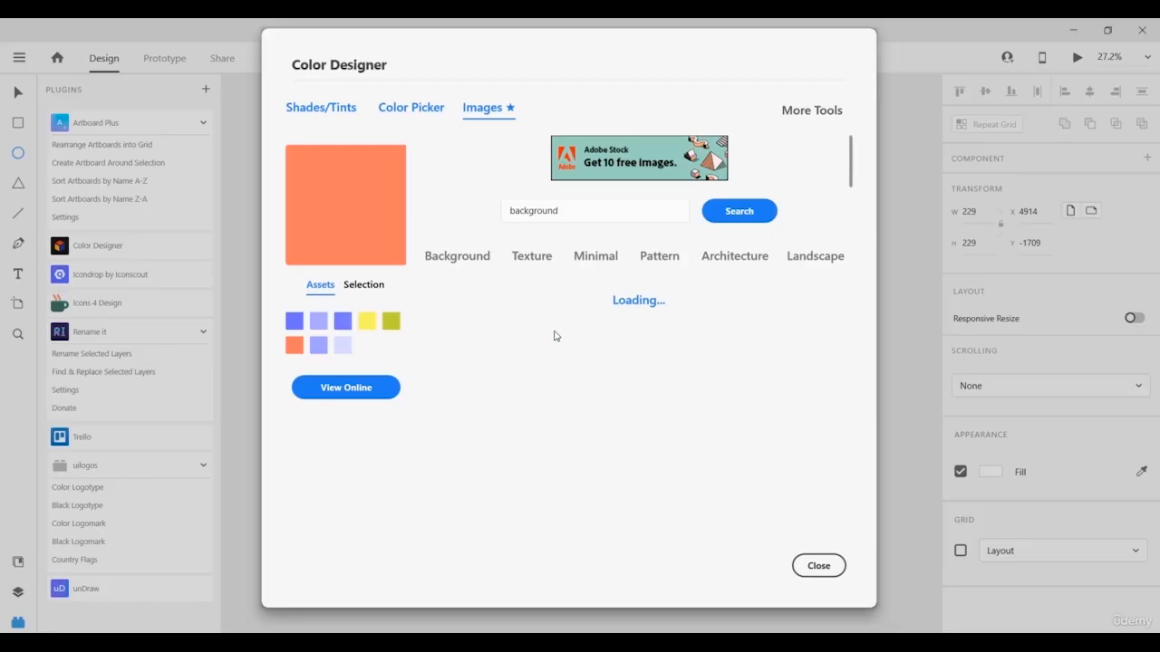
scroll(544, 336, "down", 5)
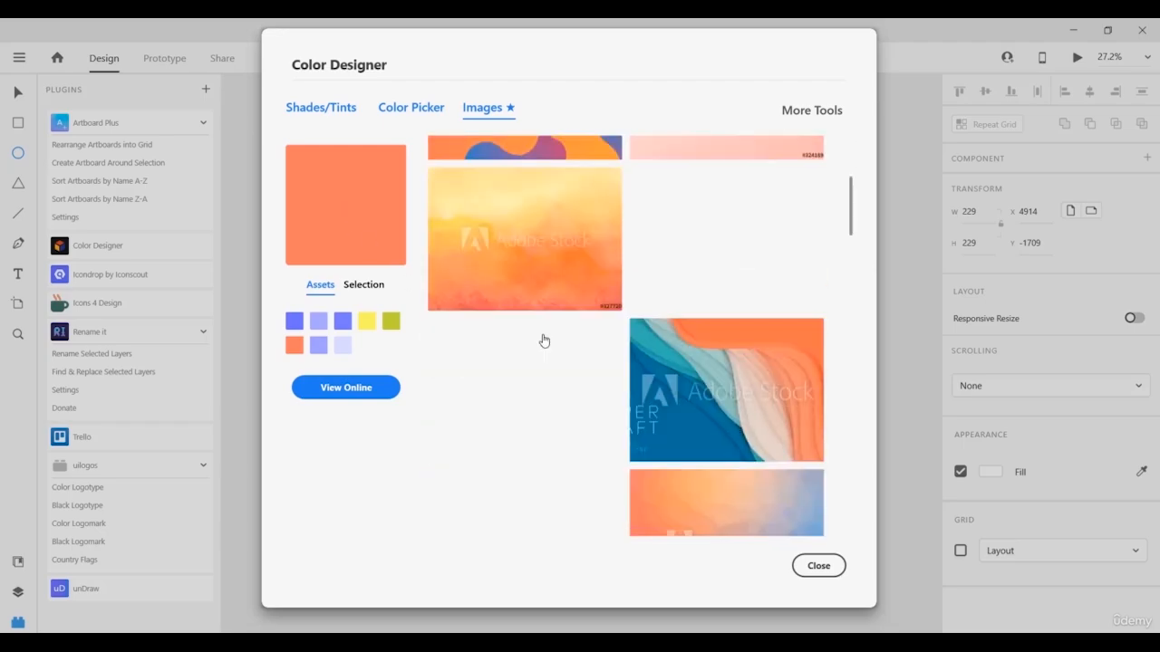
scroll(542, 335, "up", 5)
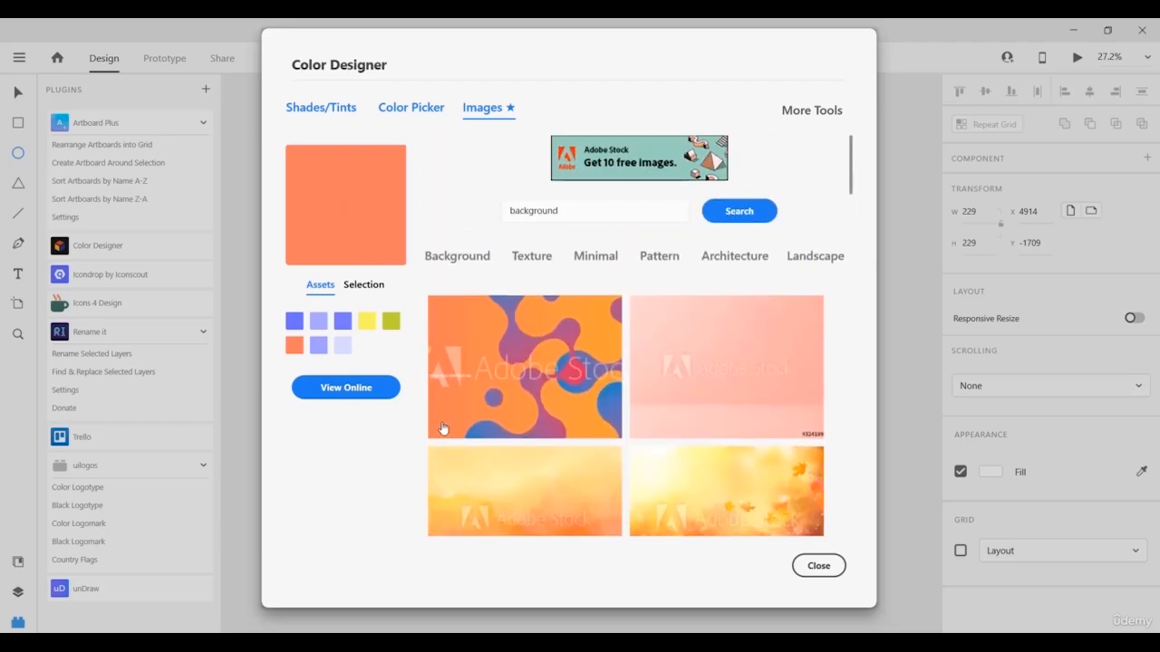
View the palette on colordesigner.io, browse its eight colours, and select HEX #6c63ff.
left_click(353, 398)
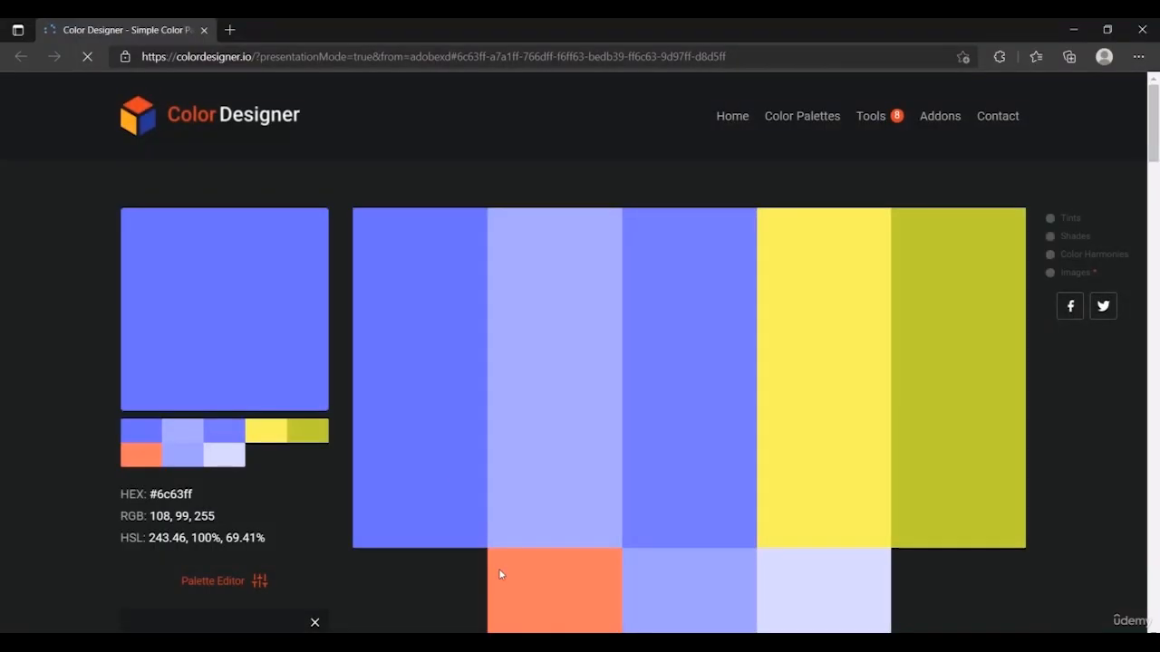
scroll(466, 399, "down", 2)
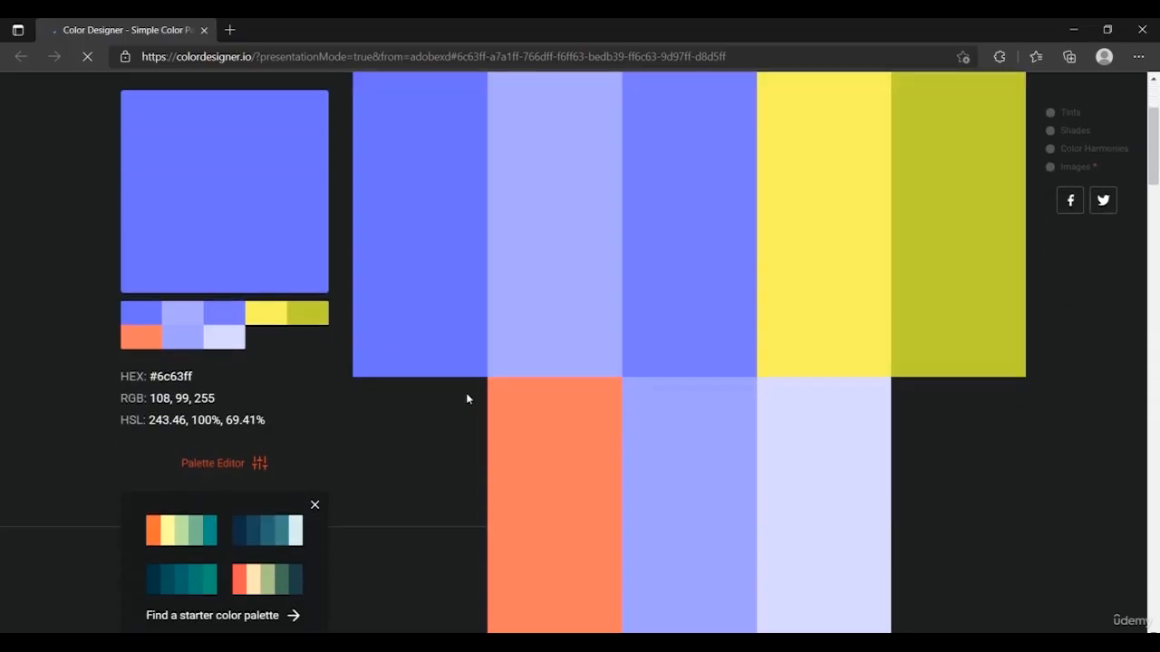
scroll(467, 399, "up", 2)
scroll(466, 399, "down", 15)
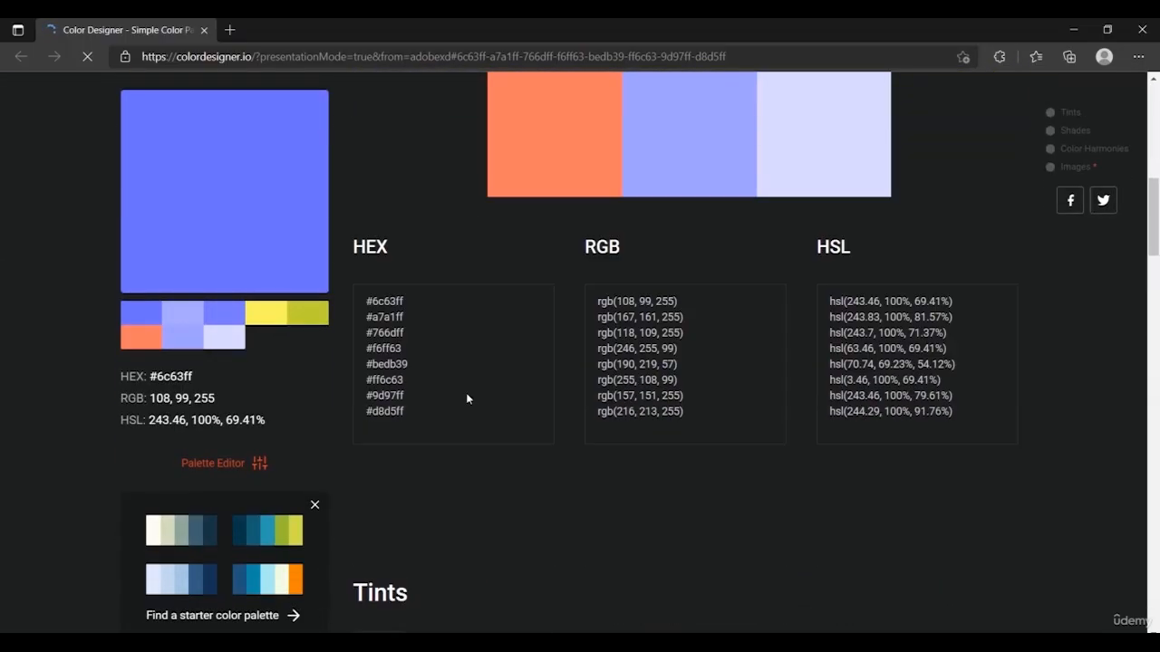
scroll(466, 398, "down", 18)
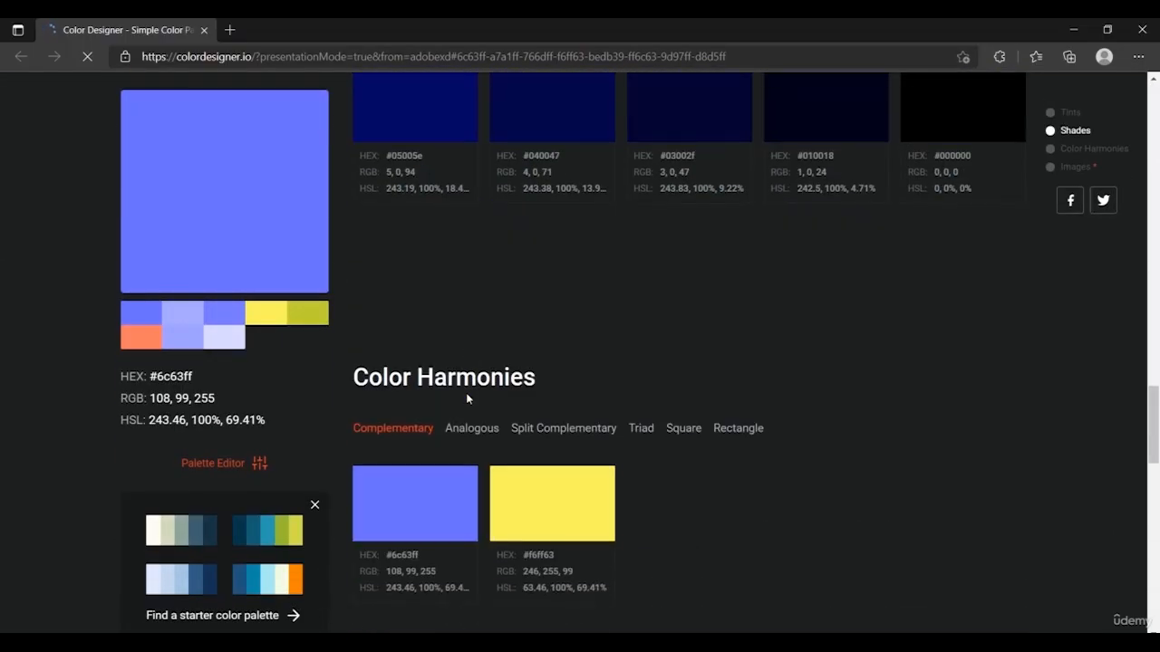
scroll(466, 399, "up", 12)
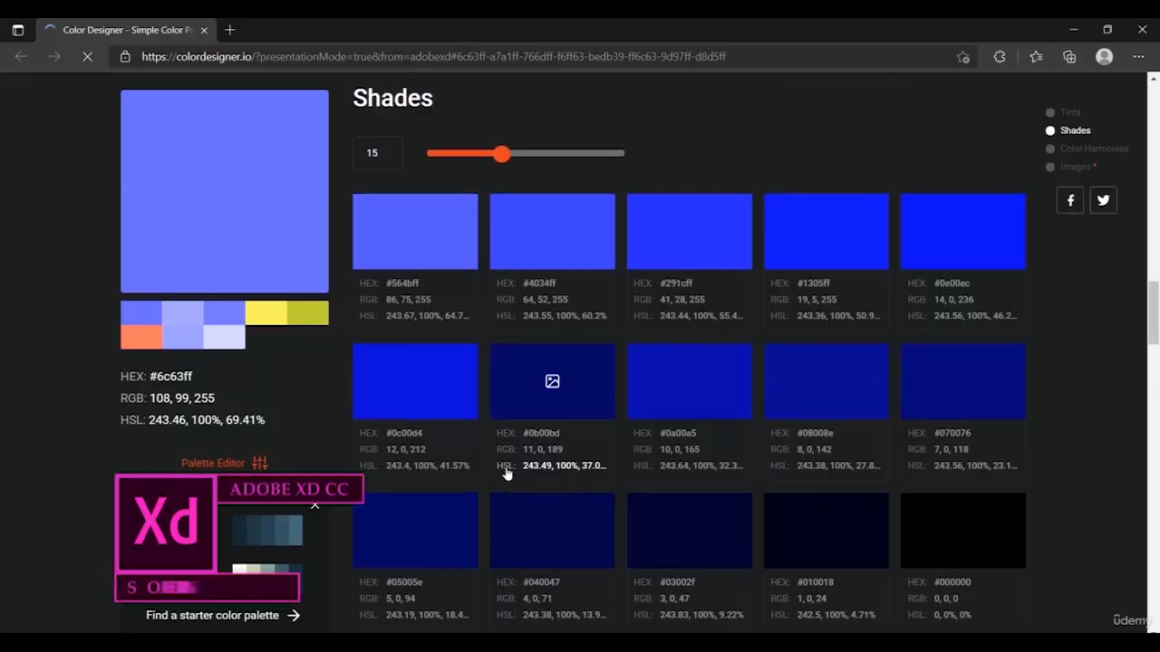
scroll(506, 472, "up", 10)
scroll(506, 466, "up", 3)
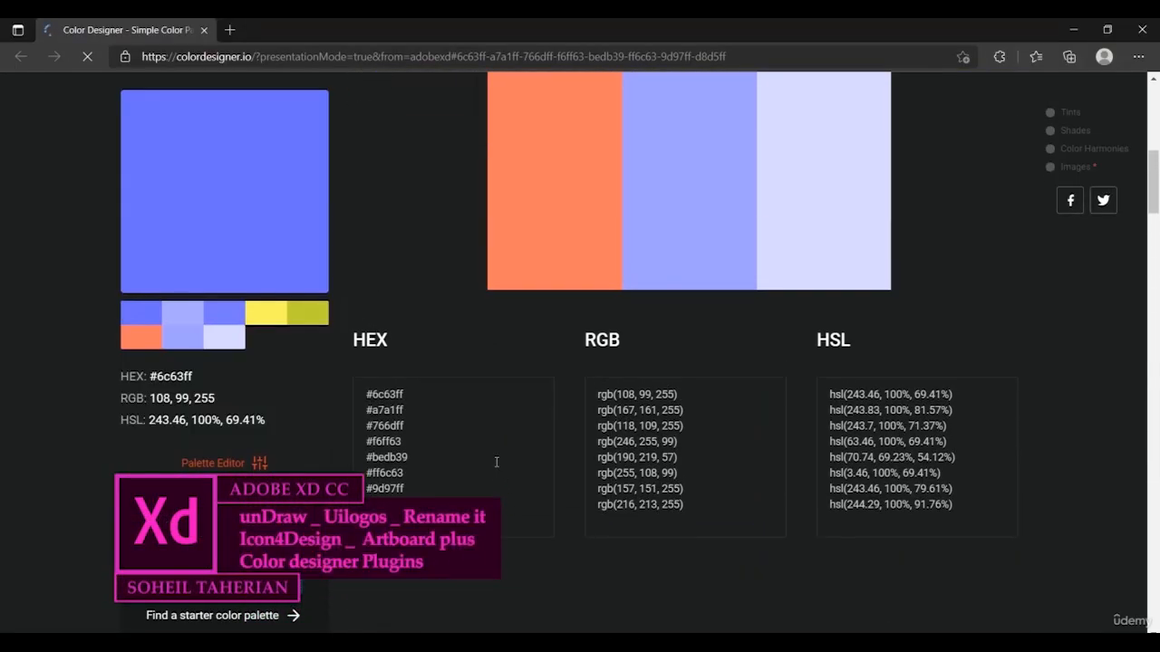
left_click_drag(410, 399, 356, 396)
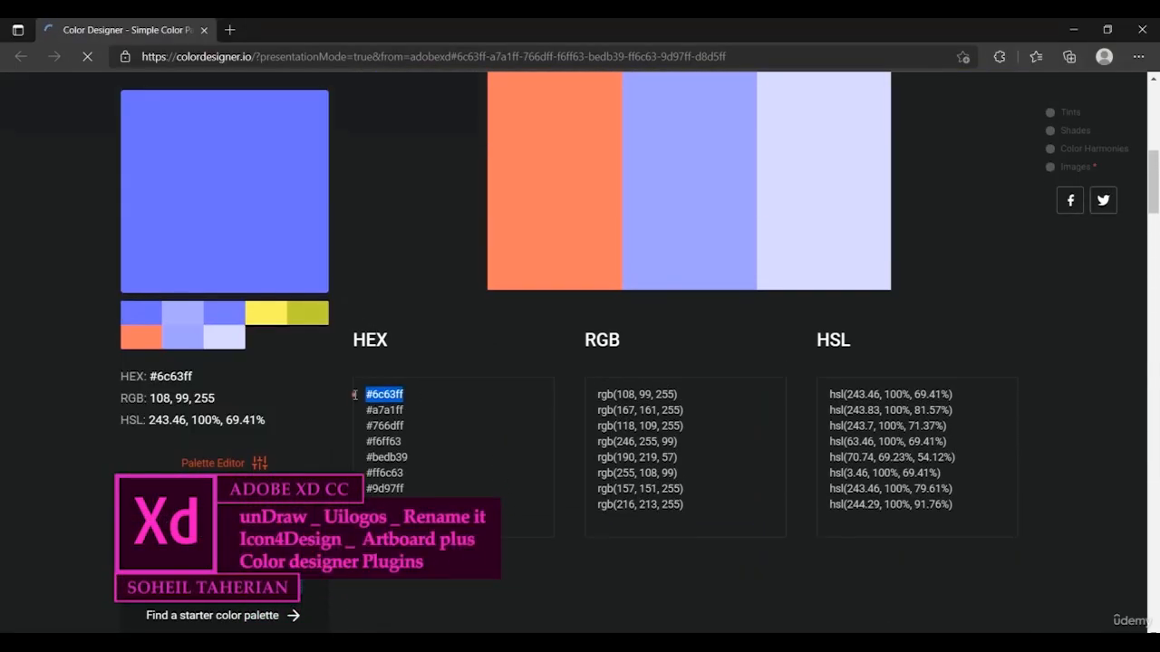
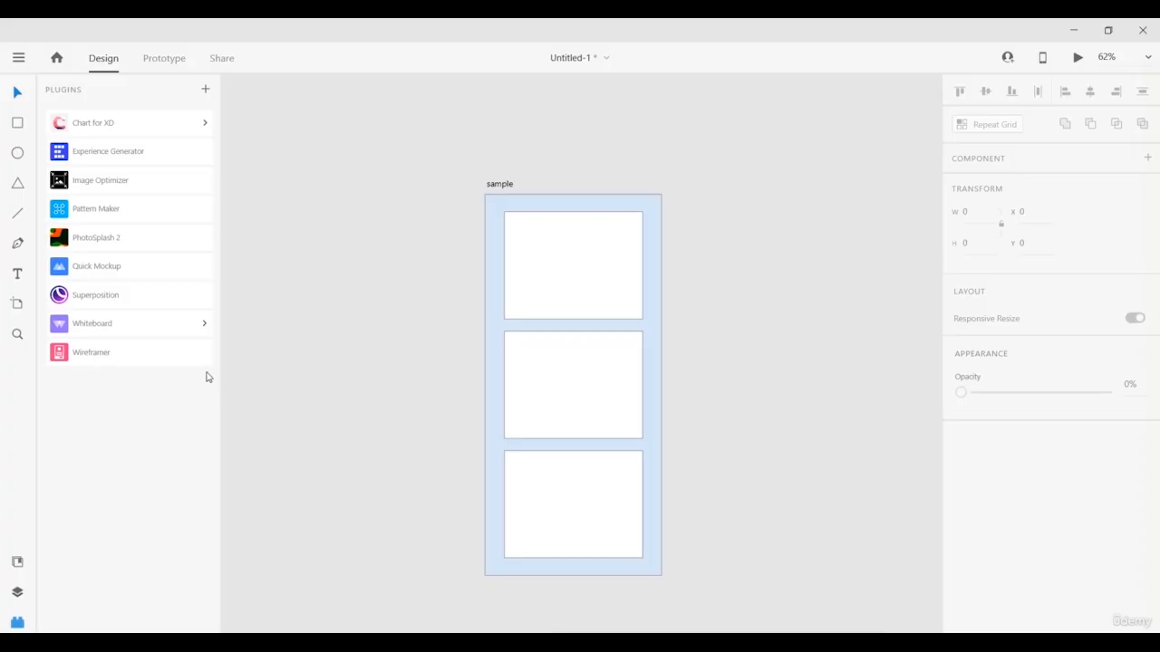
Open Chart for XD's Create chart dialog, which defaults to a 1-line, 5-point line chart.
left_click(104, 129)
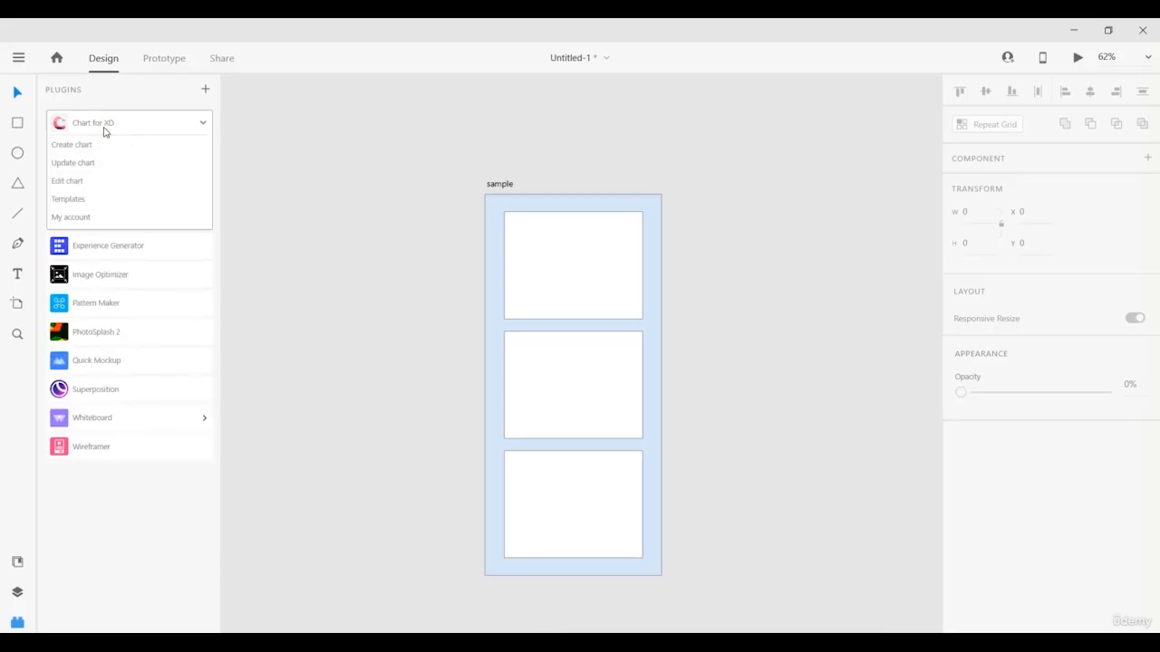
left_click(114, 146)
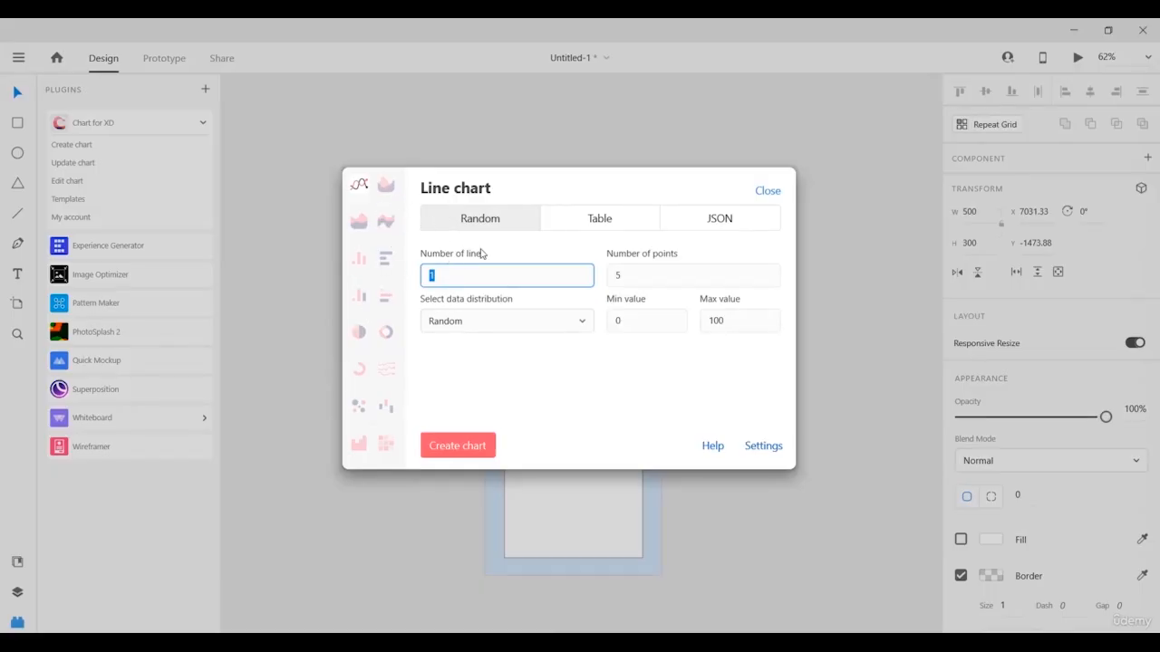
Switch to area chart, compare the Table and JSON data sources, and create a random area chart.
left_click(383, 193)
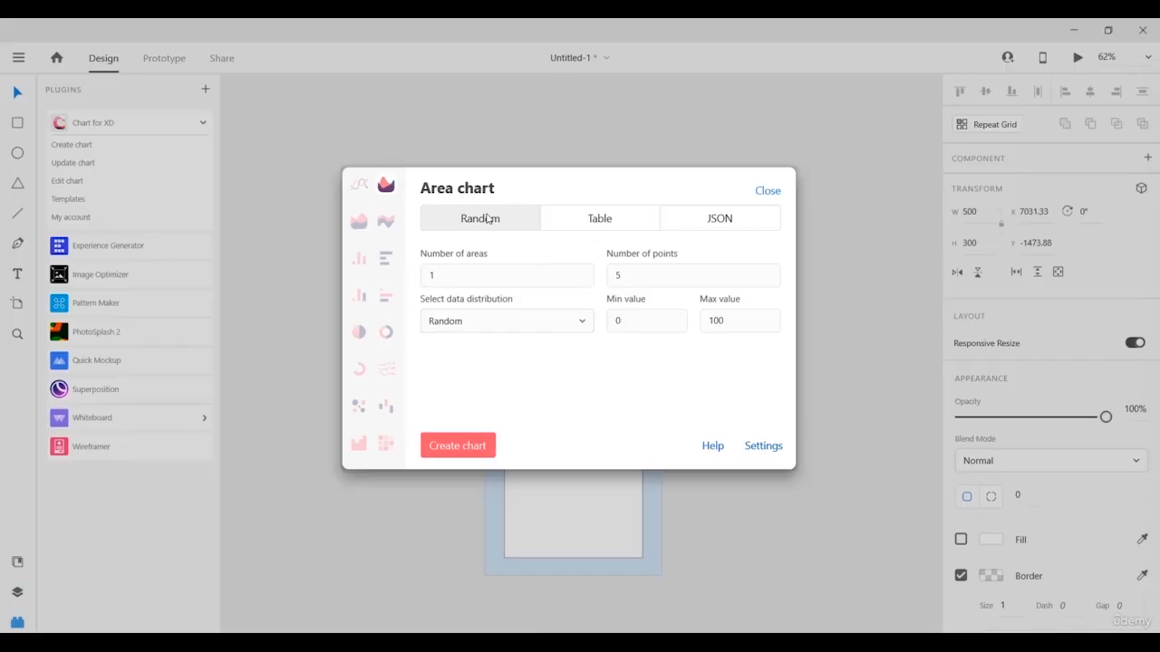
left_click(605, 227)
left_click(702, 220)
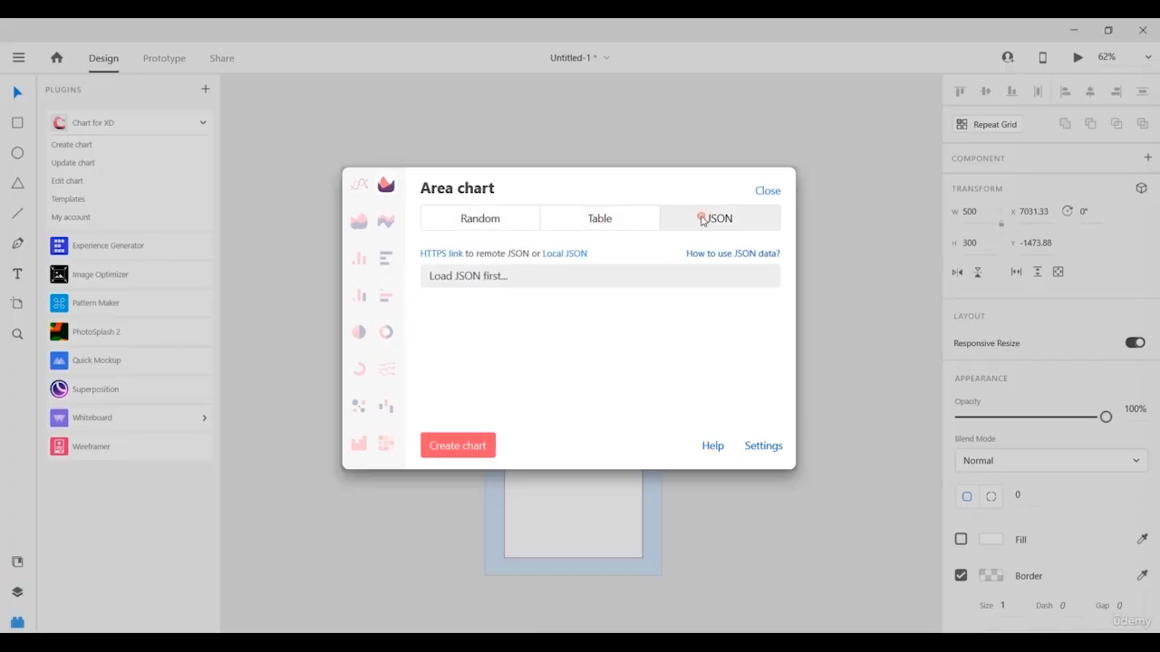
left_click(507, 219)
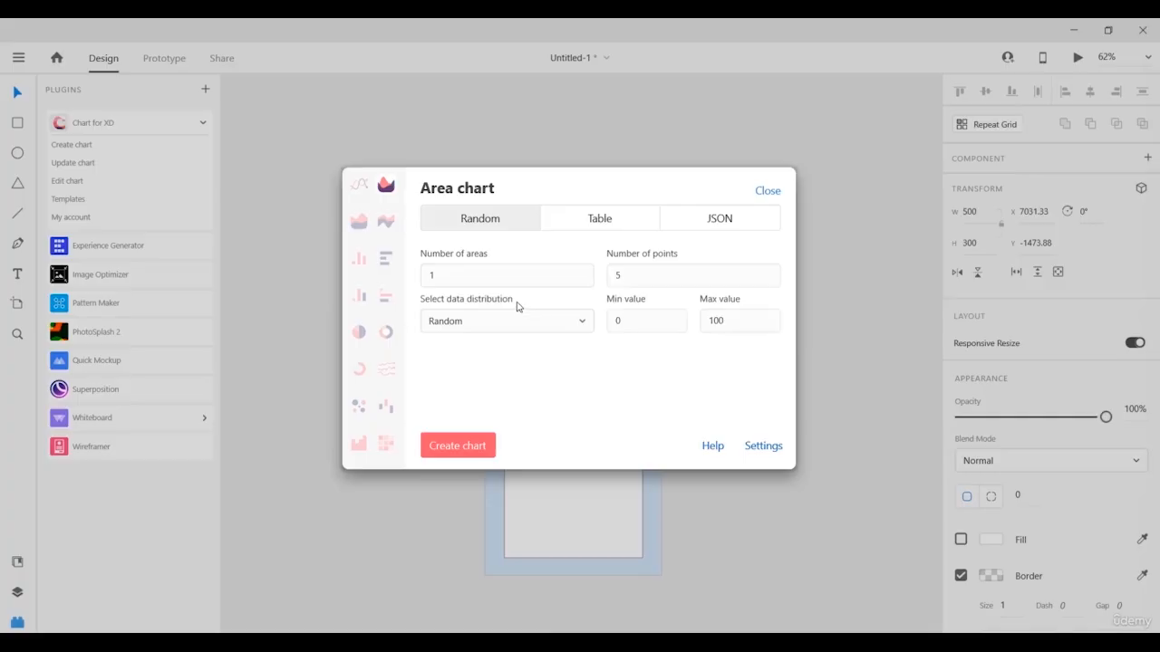
left_click(587, 223)
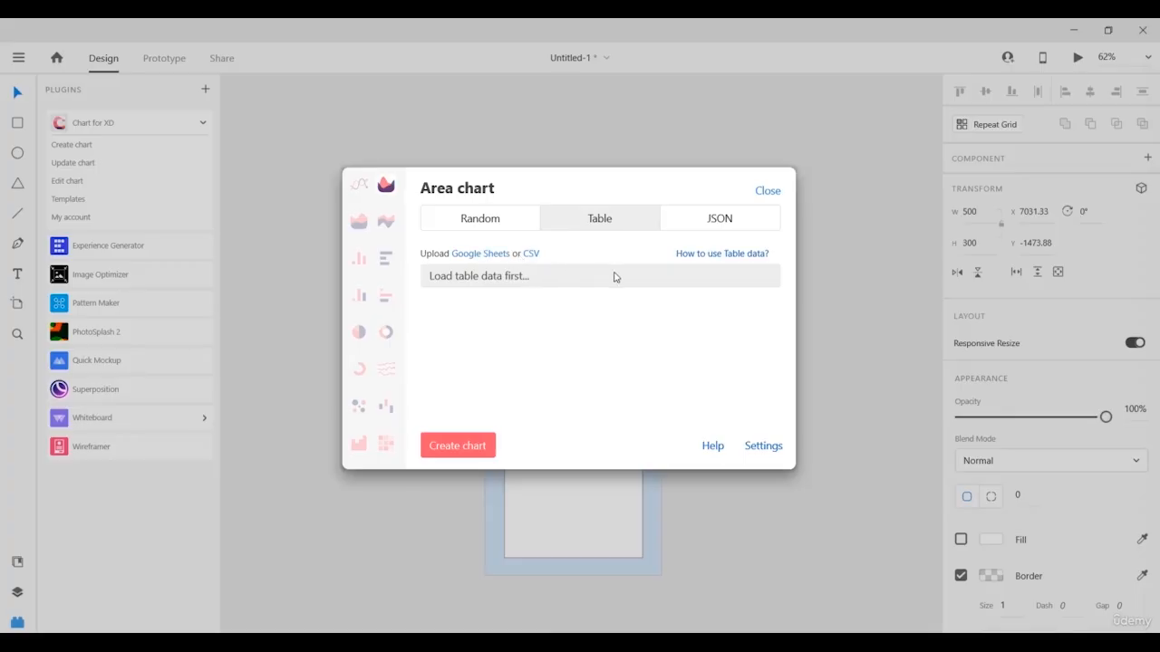
left_click(701, 225)
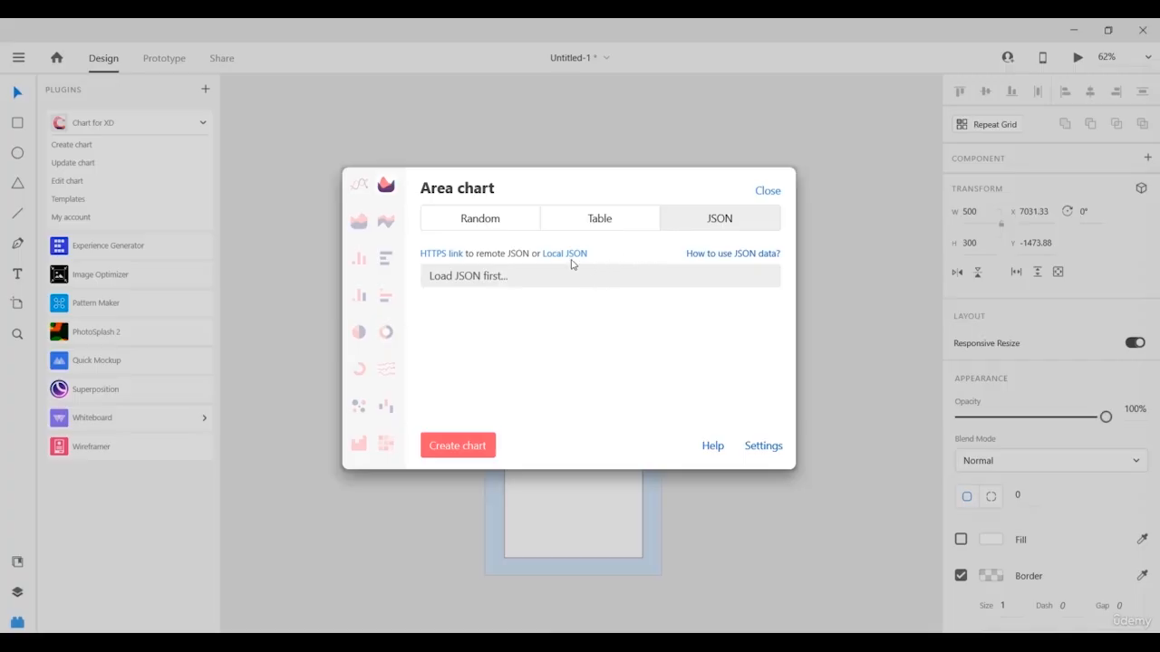
left_click(475, 219)
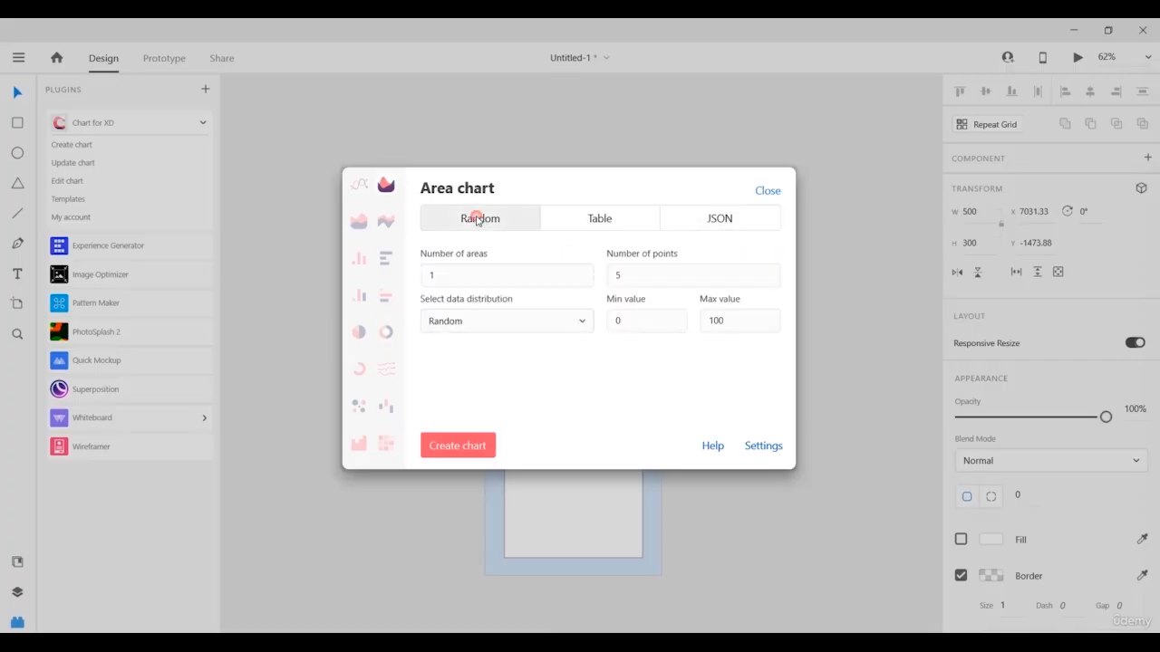
left_click(465, 450)
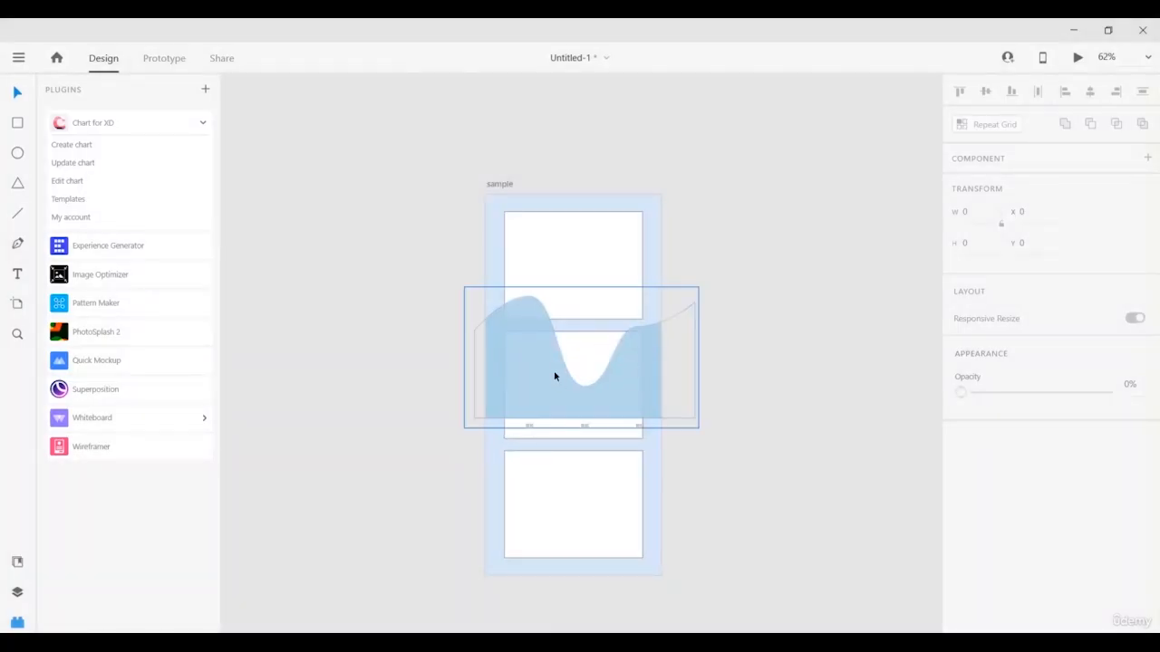
Shrink the area chart to about half its width and move it into the middle box.
left_click(555, 376)
left_click_drag(699, 429, 583, 357)
left_click_drag(513, 349, 551, 390)
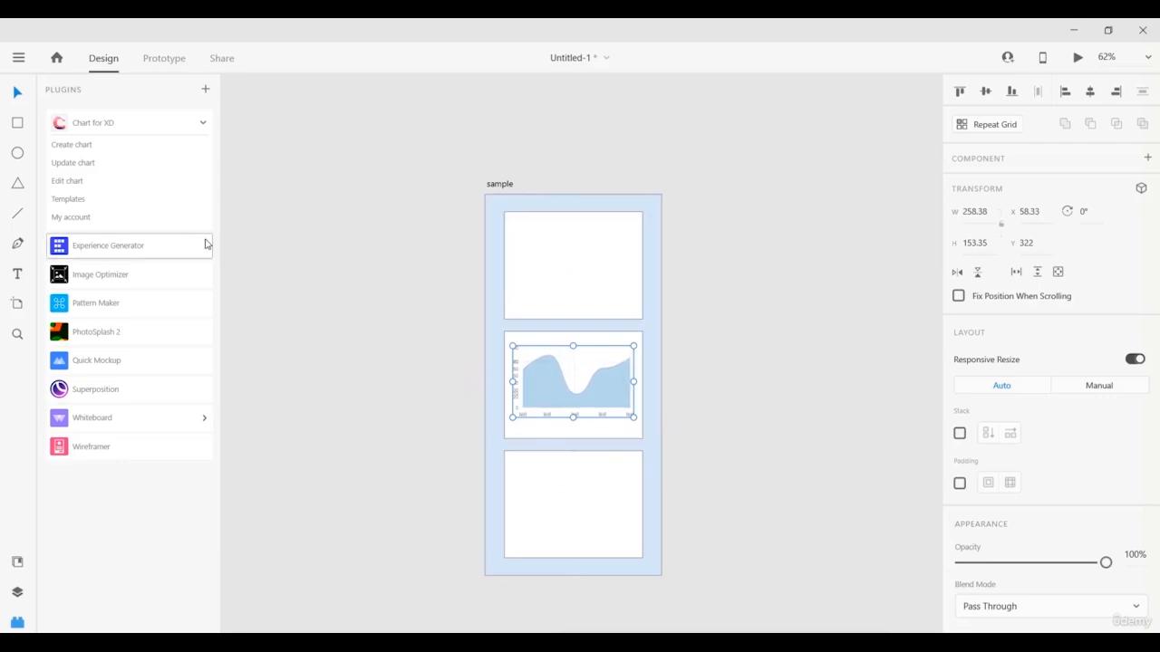
Refresh the chart with new random data using Chart for XD's Update chart.
left_click(81, 164)
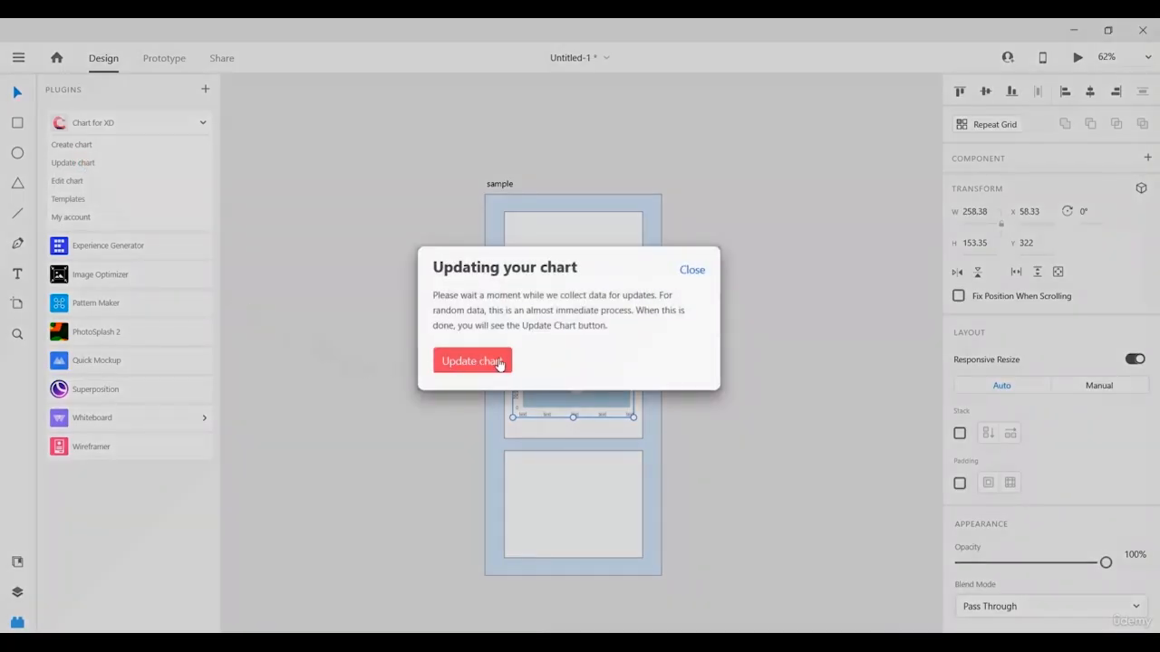
left_click(497, 363)
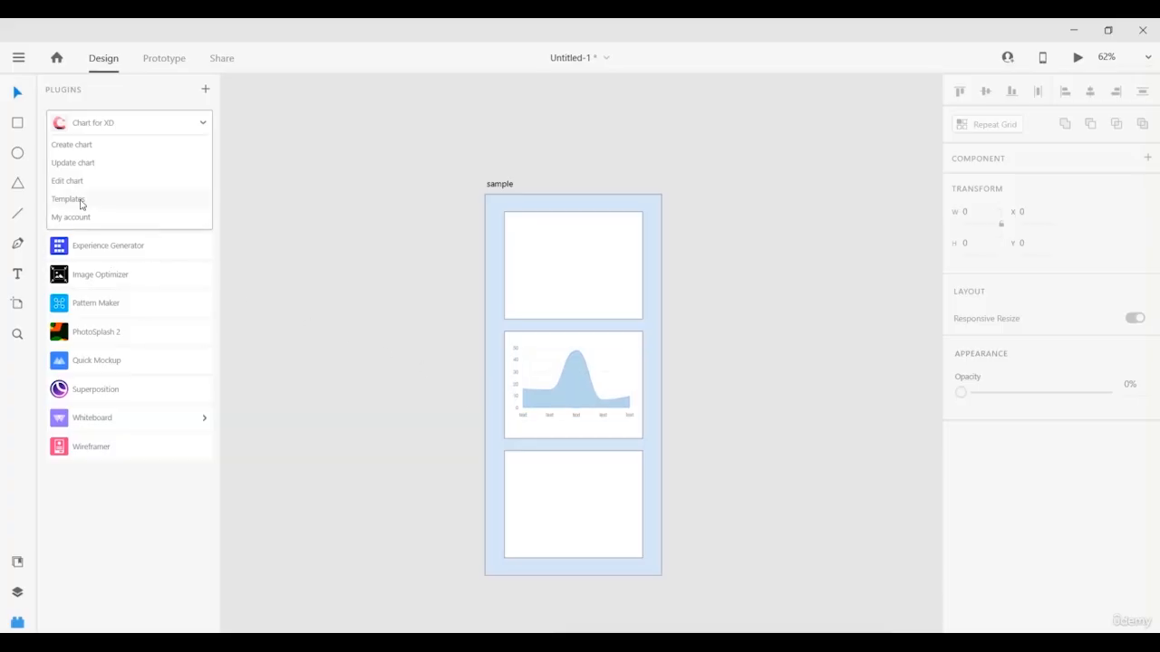
left_click(573, 389)
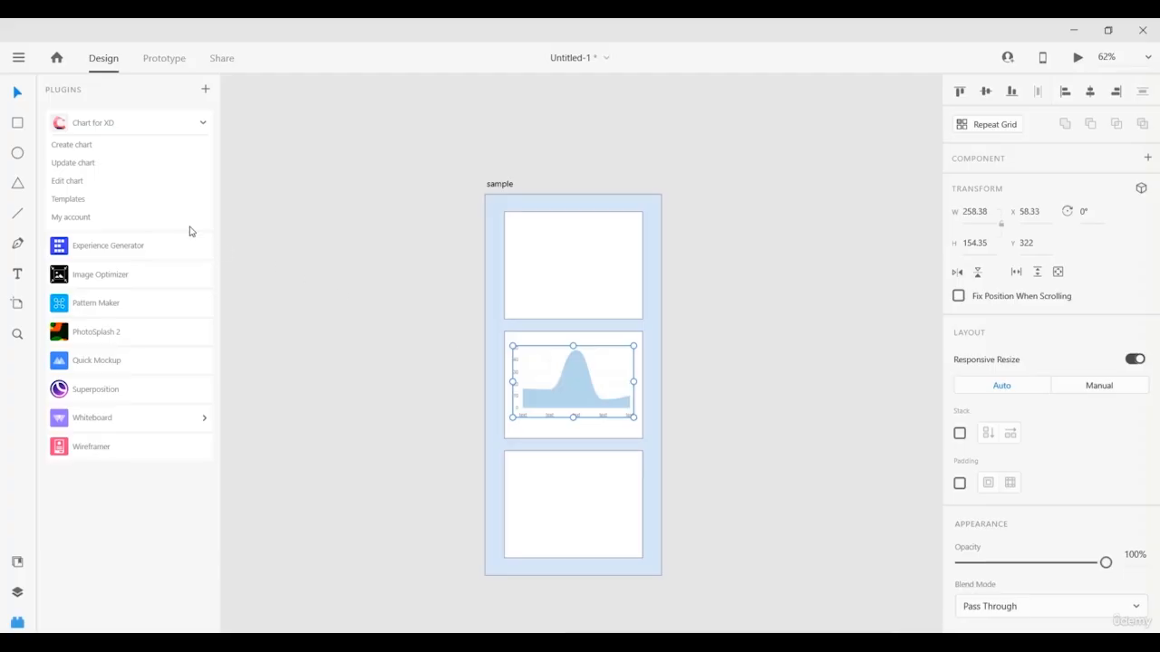
Edit the chart to Horizontal bar chart, keeping the New template style.
left_click(124, 184)
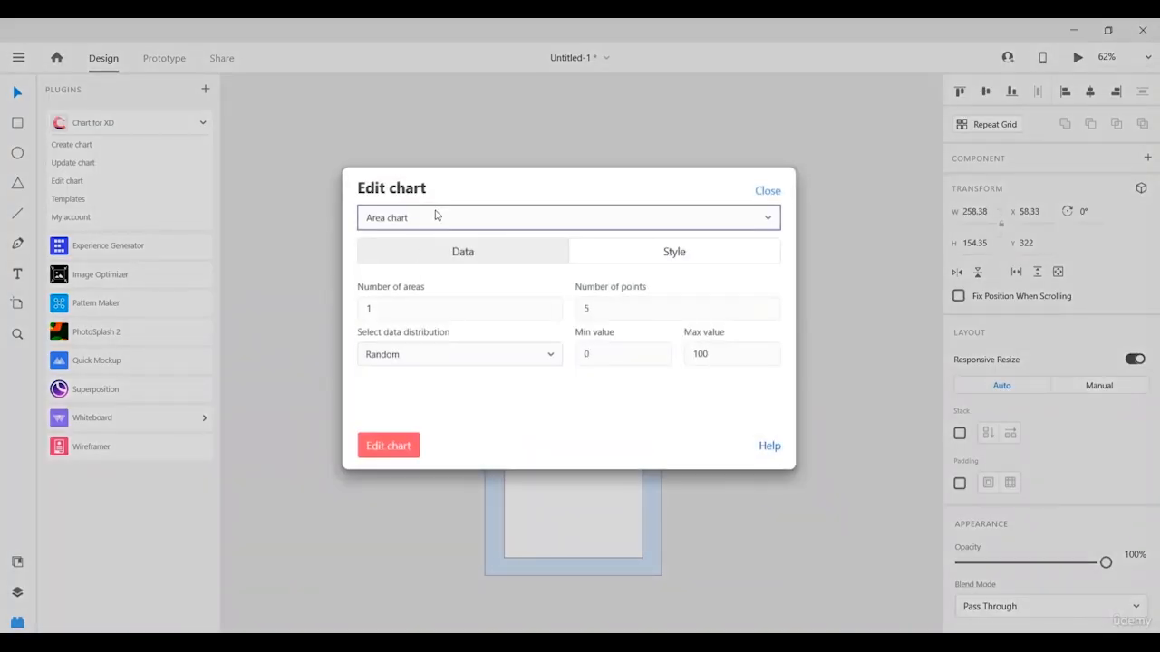
left_click(435, 221)
left_click(421, 193)
left_click(401, 215)
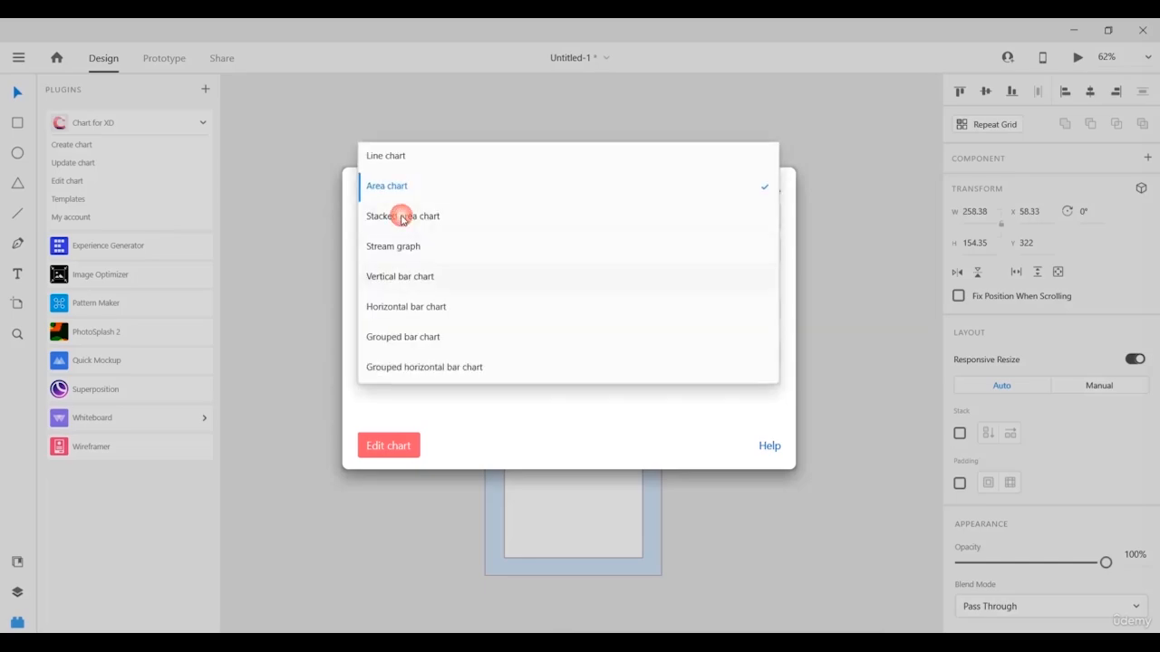
left_click(433, 312)
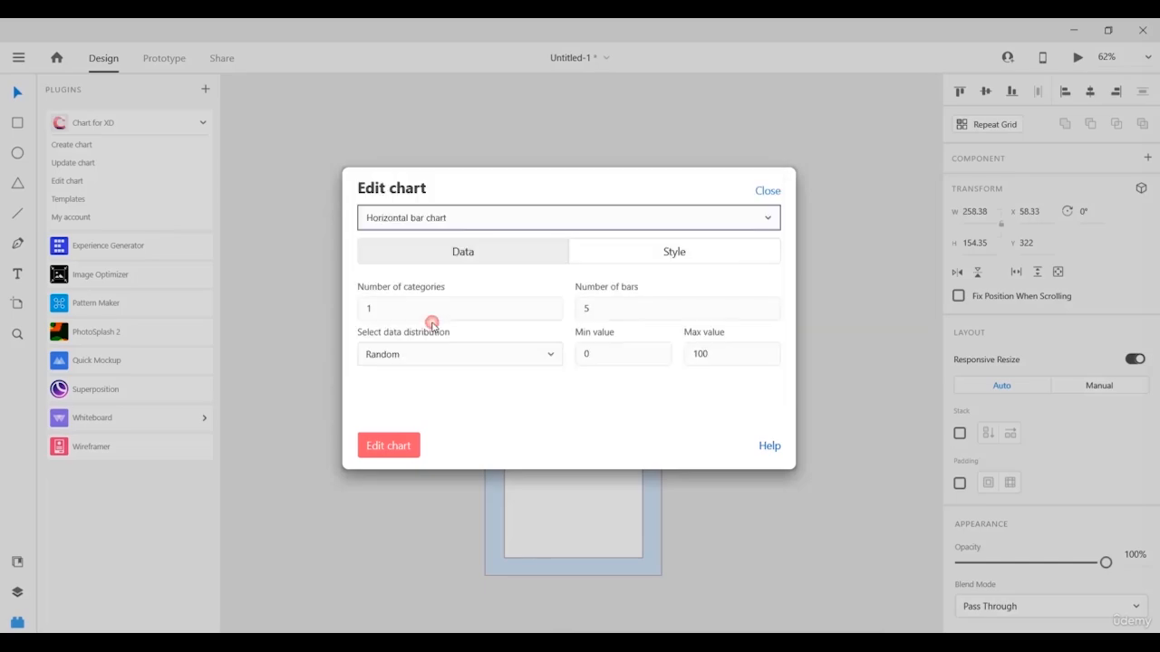
left_click(626, 263)
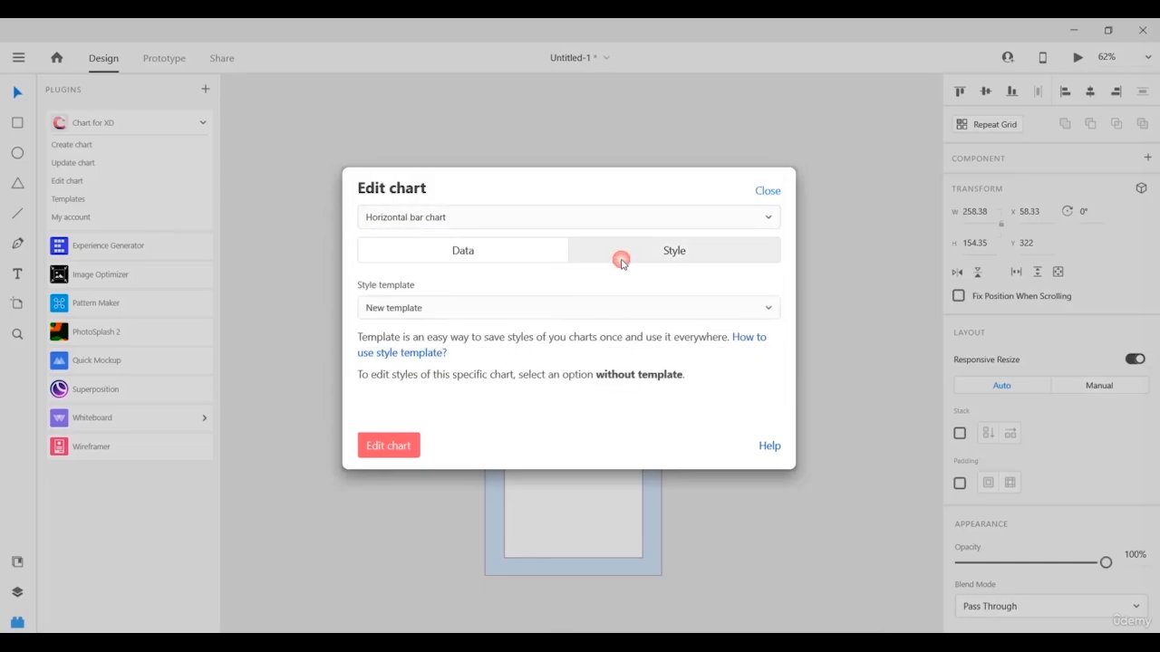
left_click(428, 313)
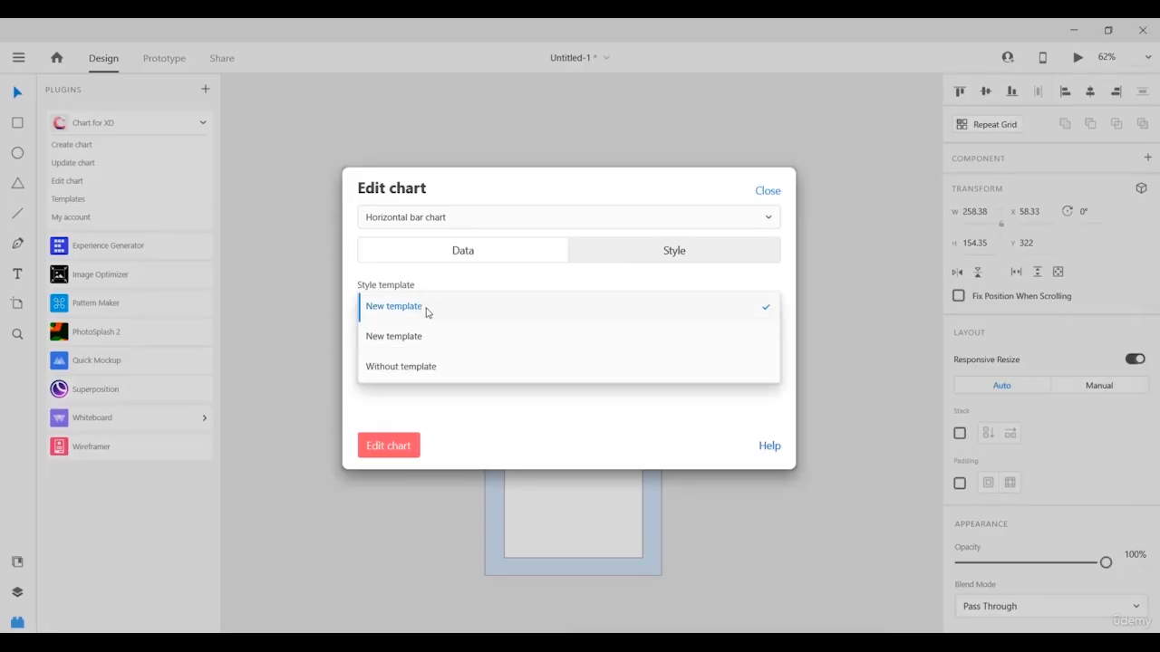
left_click(428, 308)
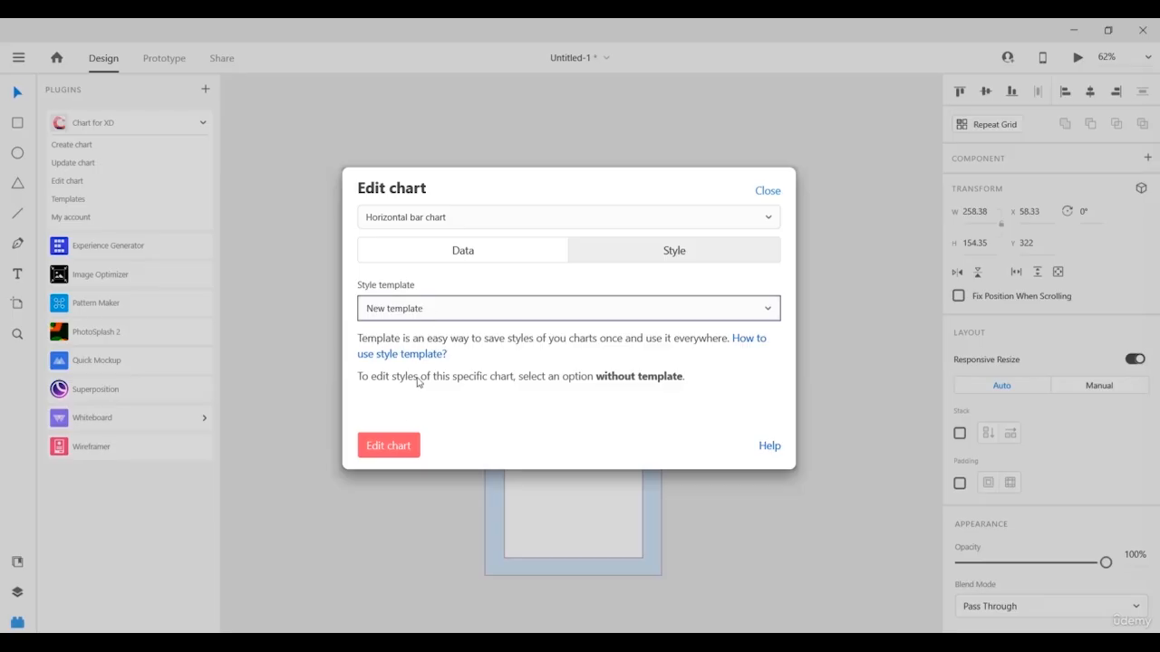
left_click(396, 445)
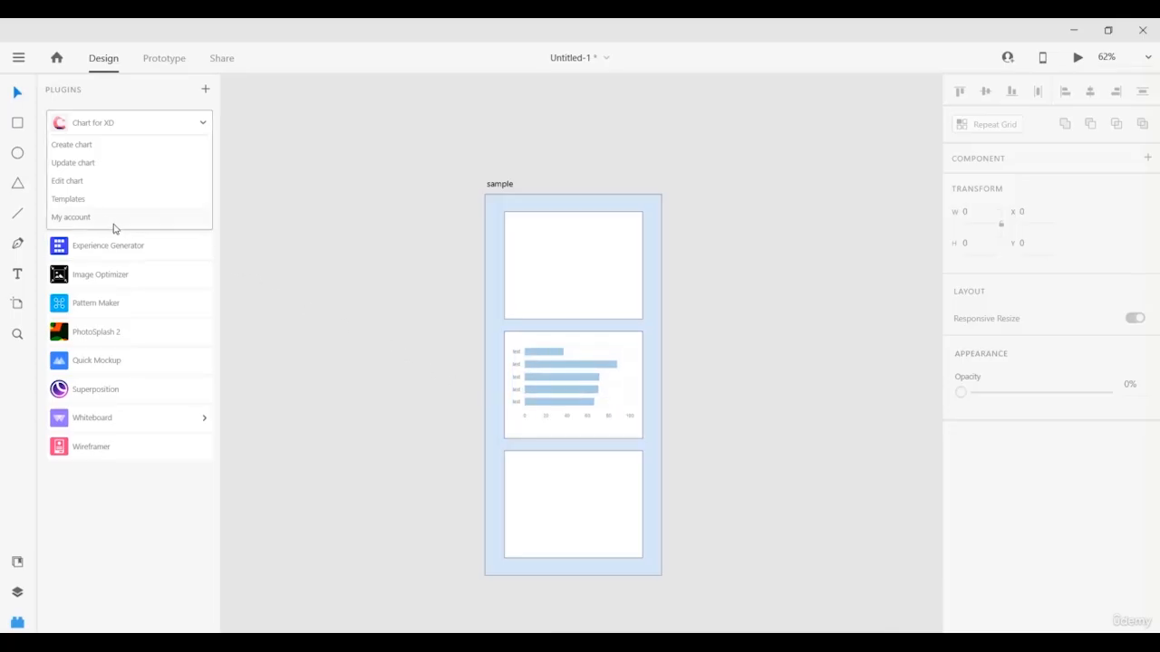
left_click(79, 201)
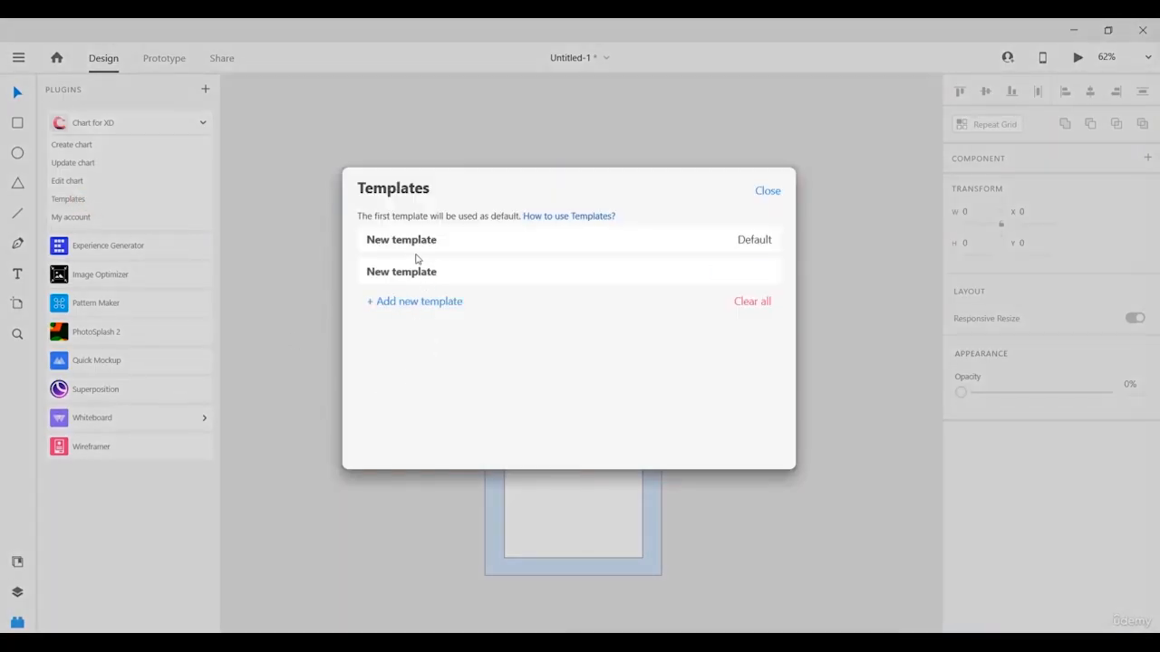
left_click(402, 271)
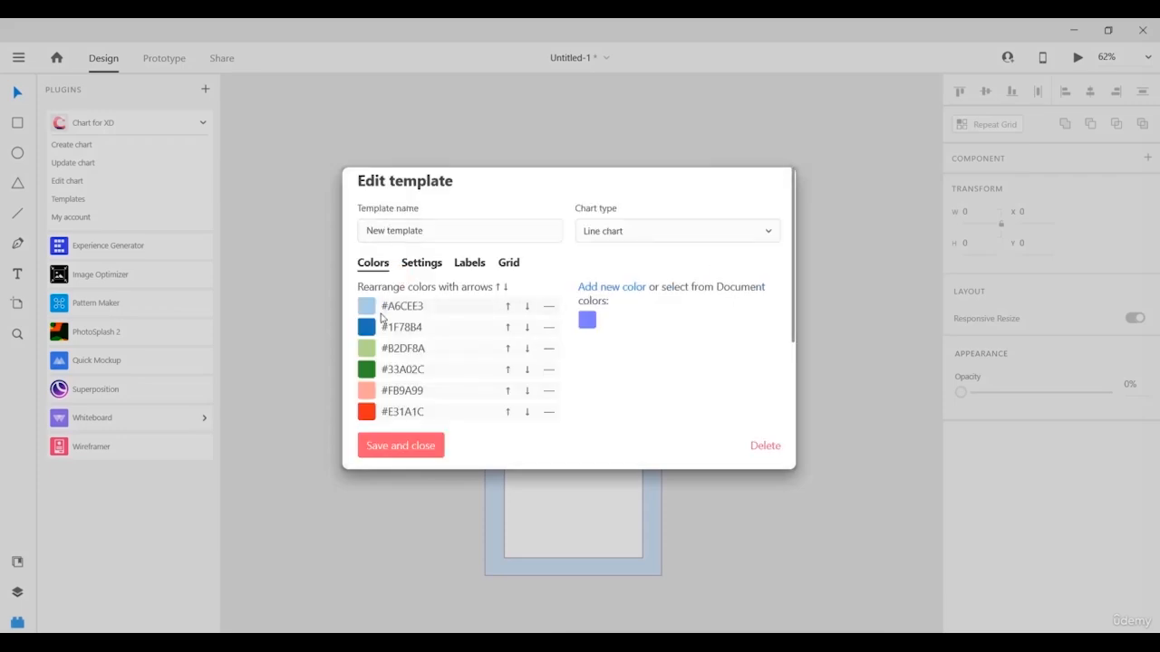
scroll(371, 353, "down", 4)
scroll(371, 369, "up", 4)
left_click(421, 264)
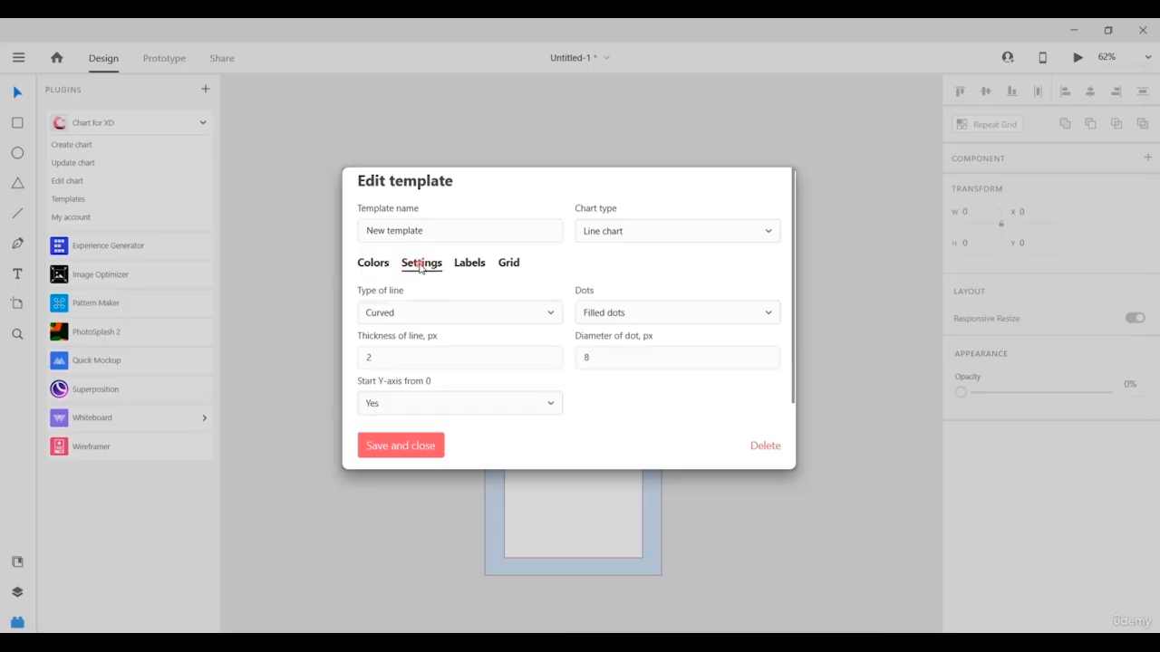
left_click(468, 264)
left_click(512, 263)
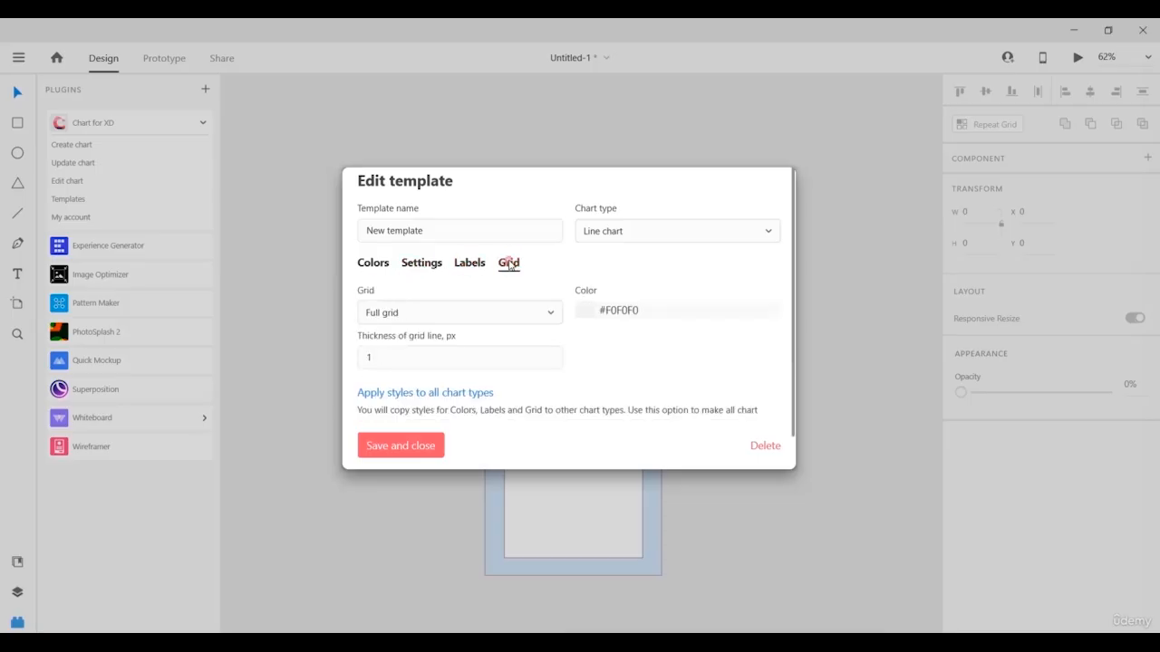
left_click(617, 237)
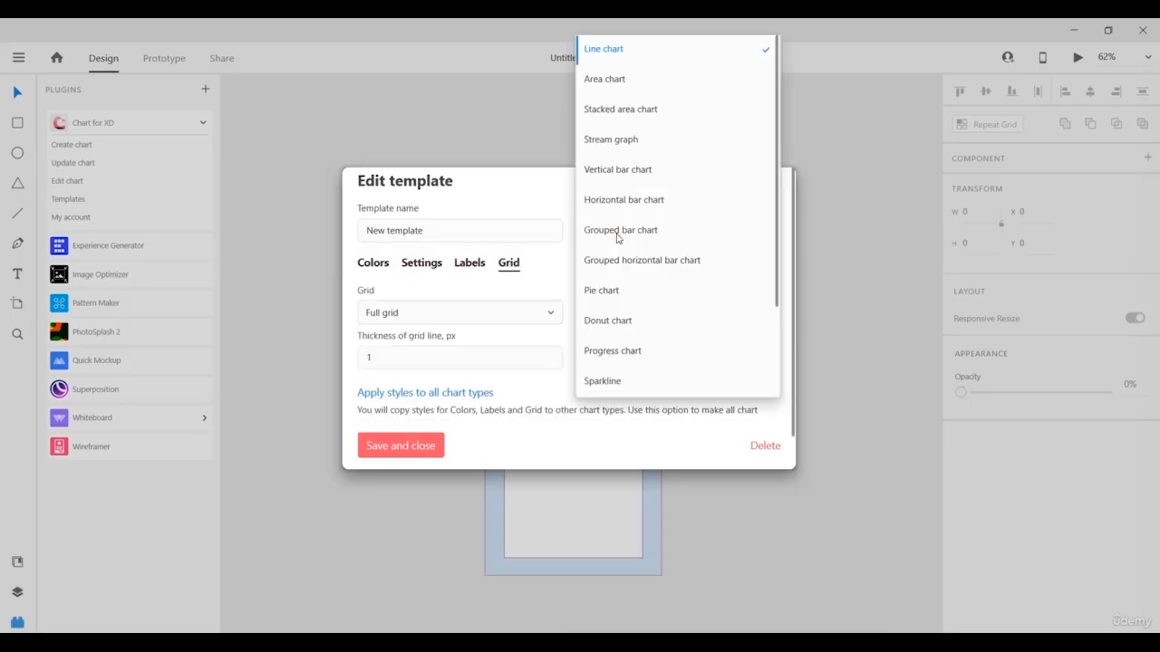
left_click(555, 200)
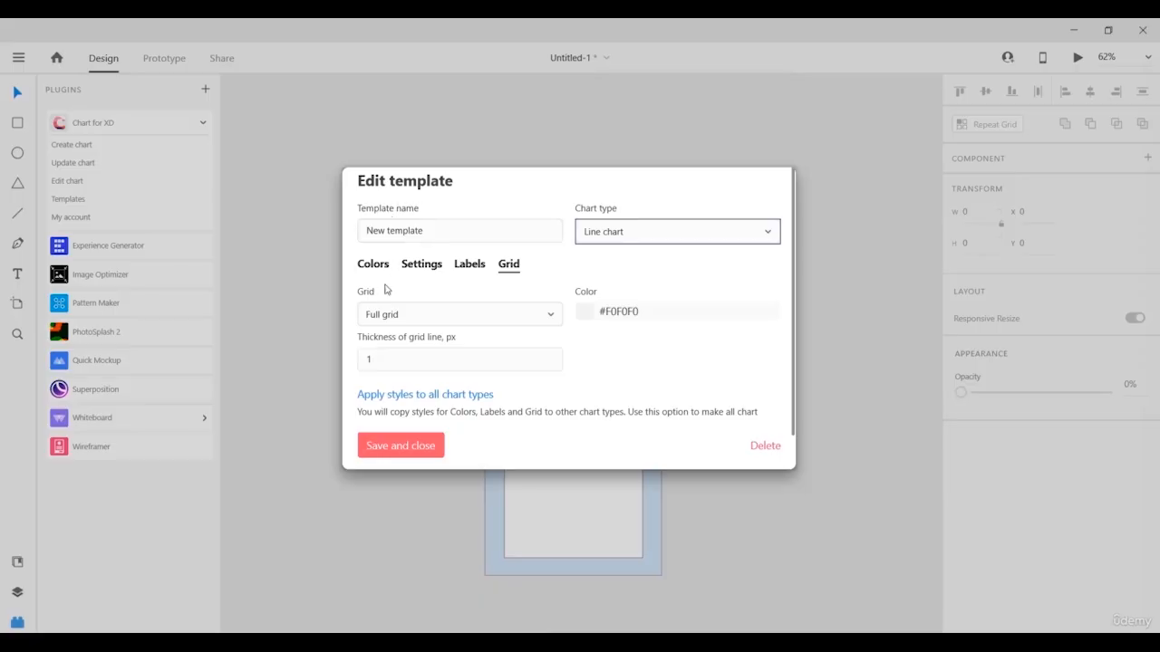
left_click(422, 451)
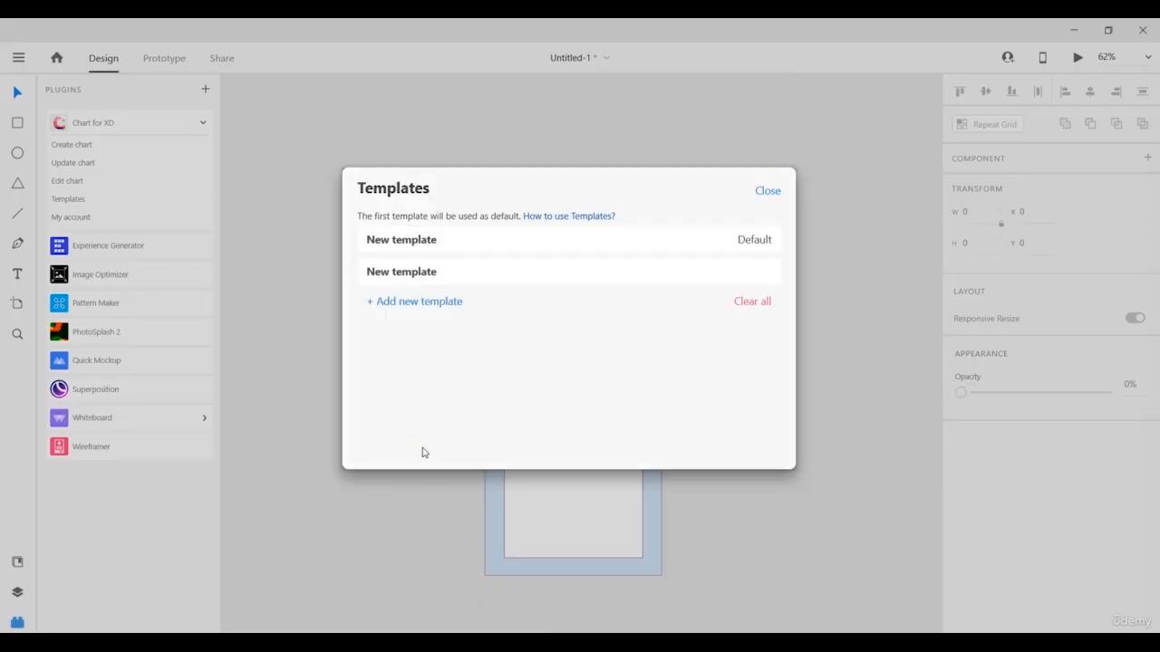
left_click(758, 192)
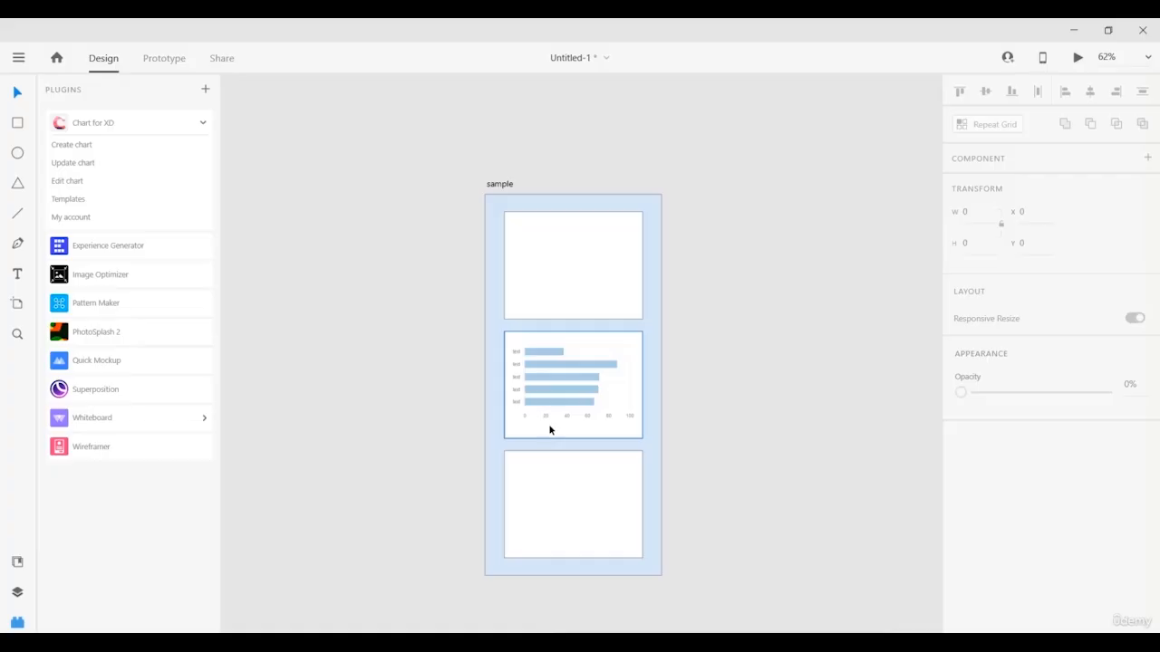
Launch PhotoSplash 2 and log in with the account e-mail and password.
left_click(134, 335)
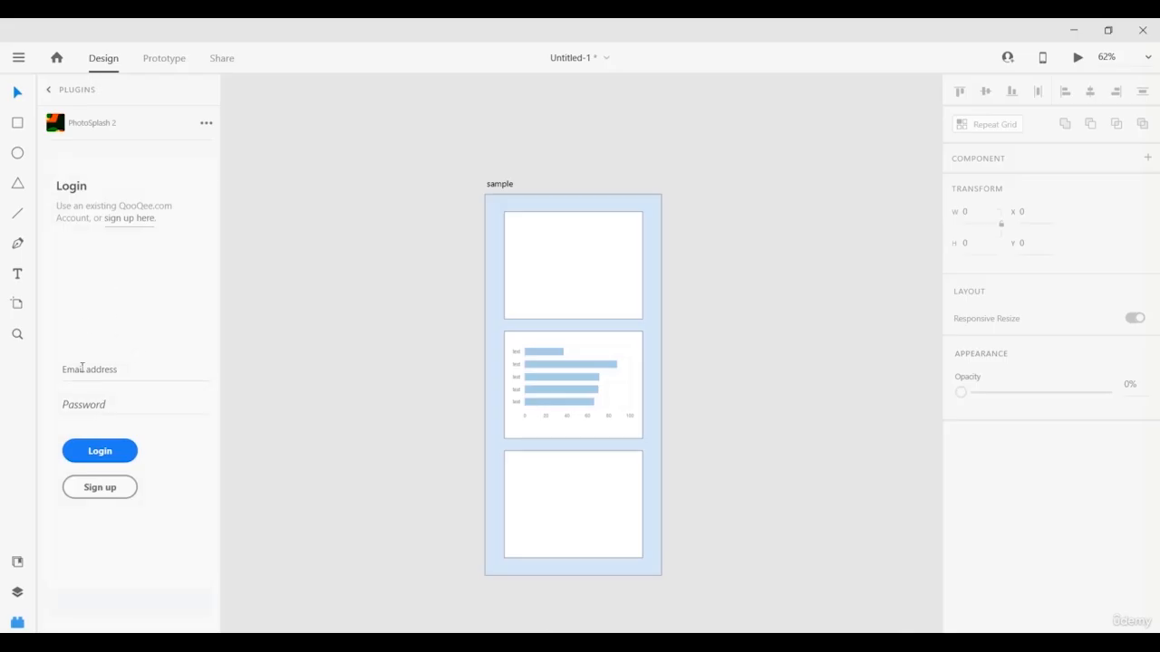
left_click(84, 370)
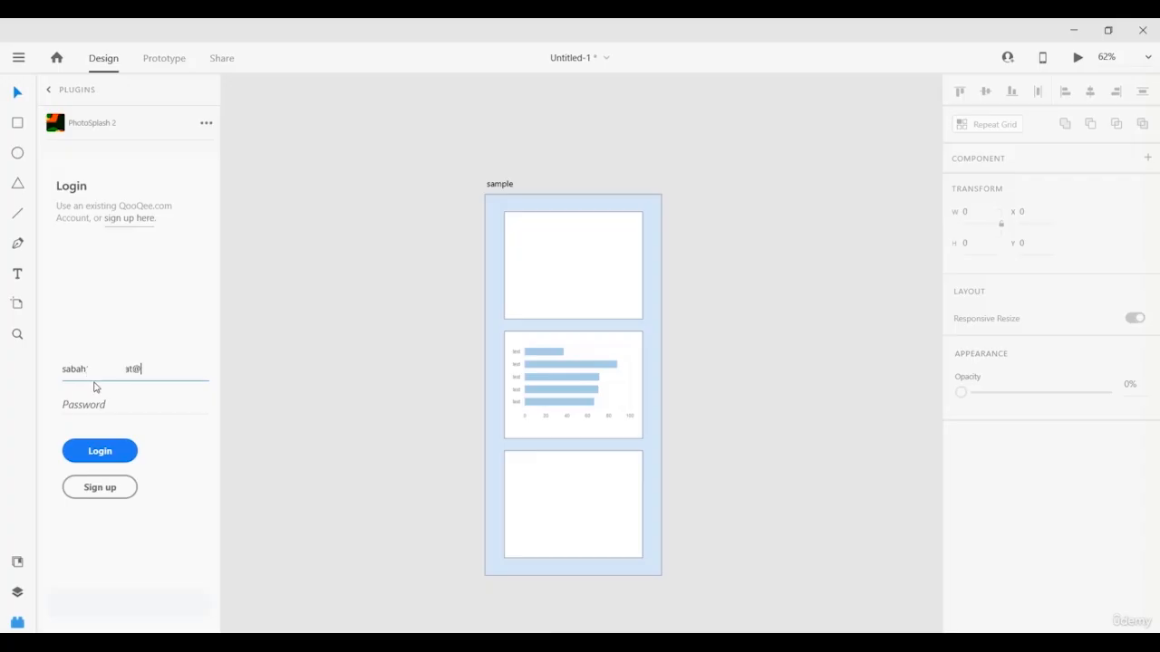
left_click(106, 404)
type("************")
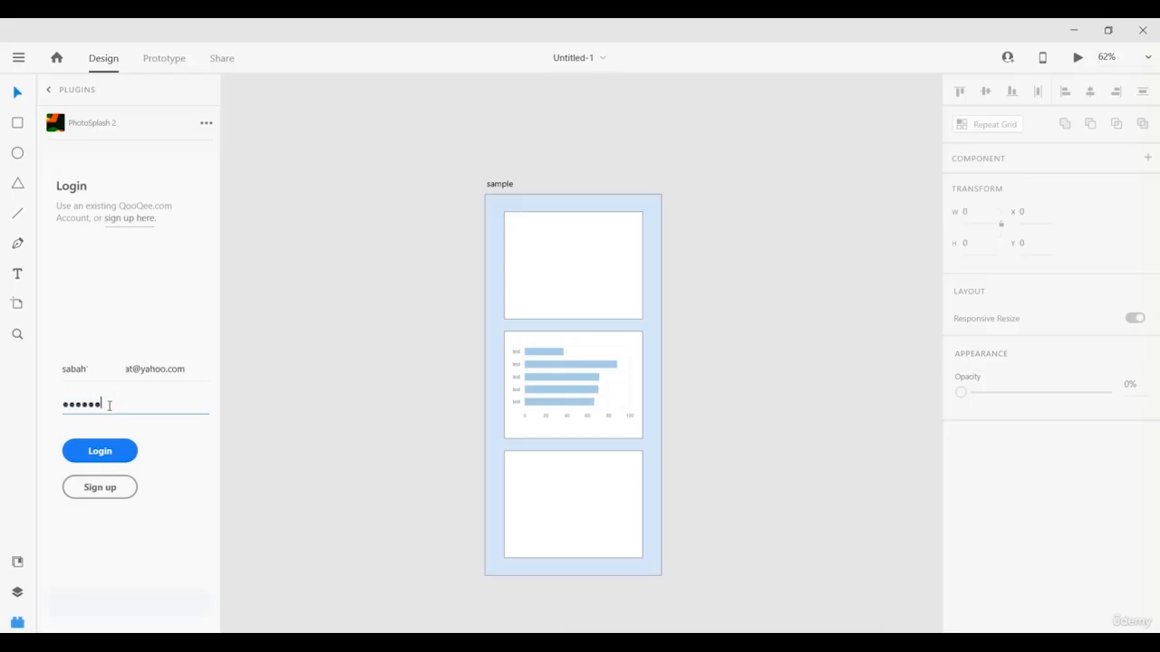
key("Return")
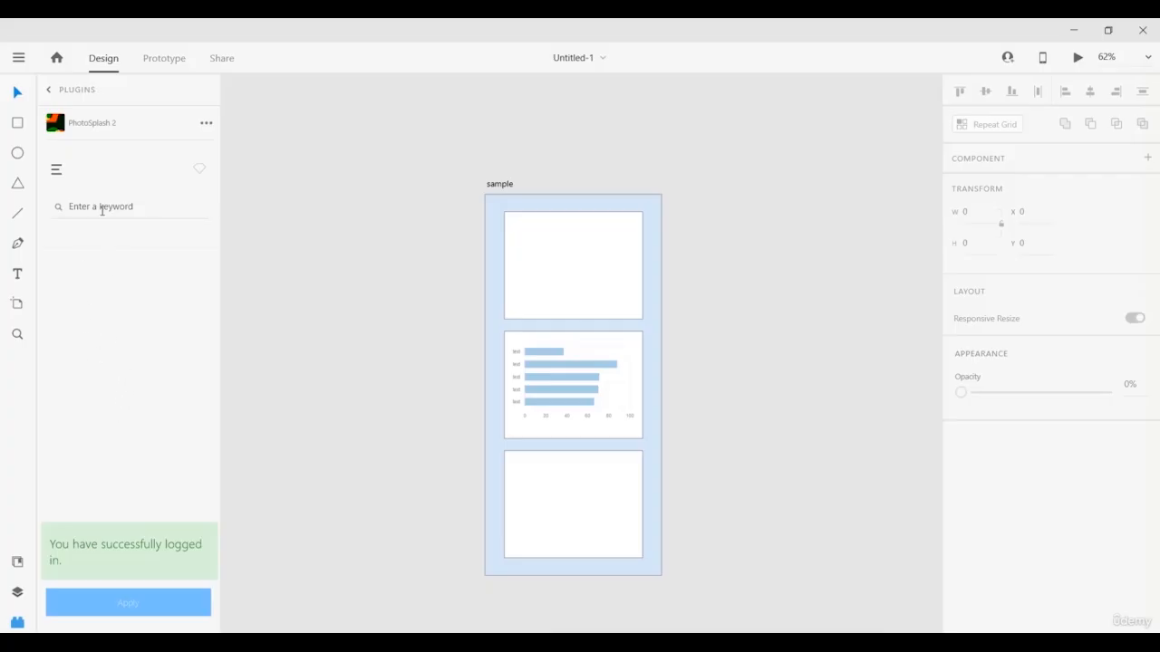
Search PhotoSplash 2 for 'tree', scroll the results, and try the Username search mode.
left_click(102, 210)
type("tree")
key("Return")
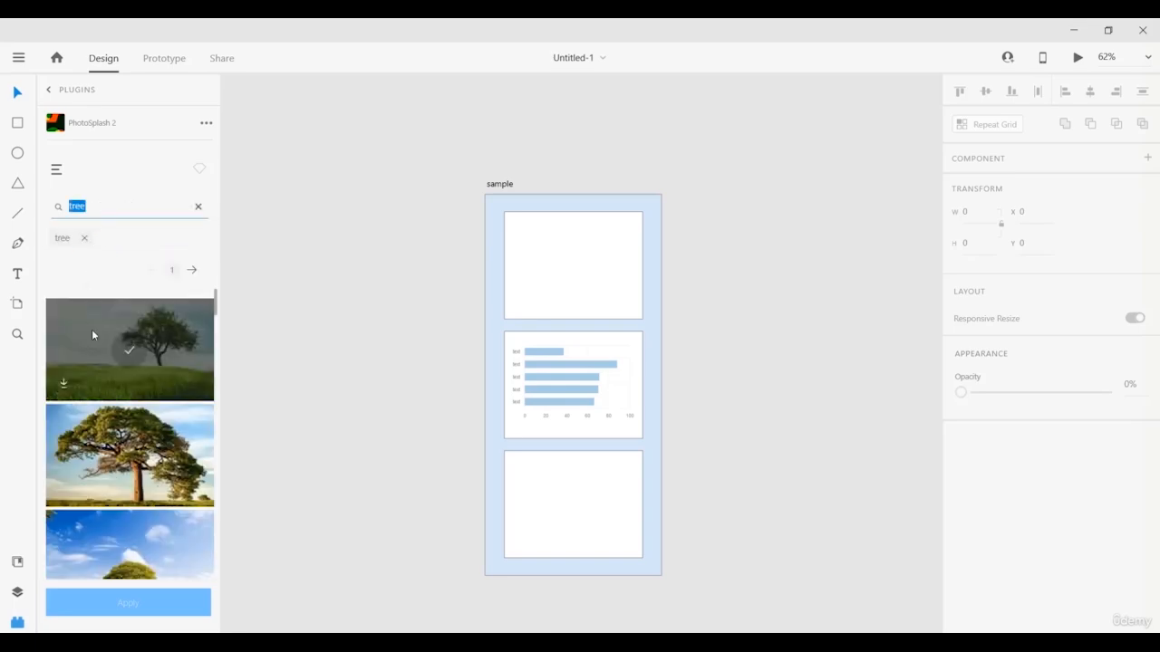
scroll(96, 344, "down", 5)
scroll(99, 382, "down", 10)
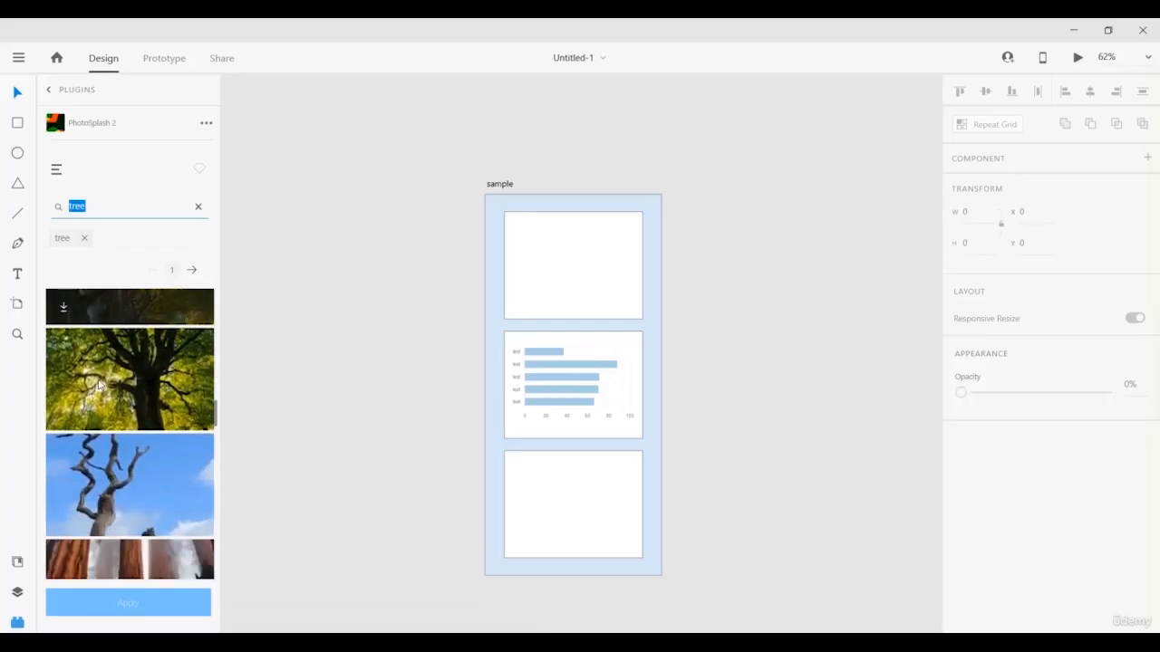
scroll(99, 385, "down", 10)
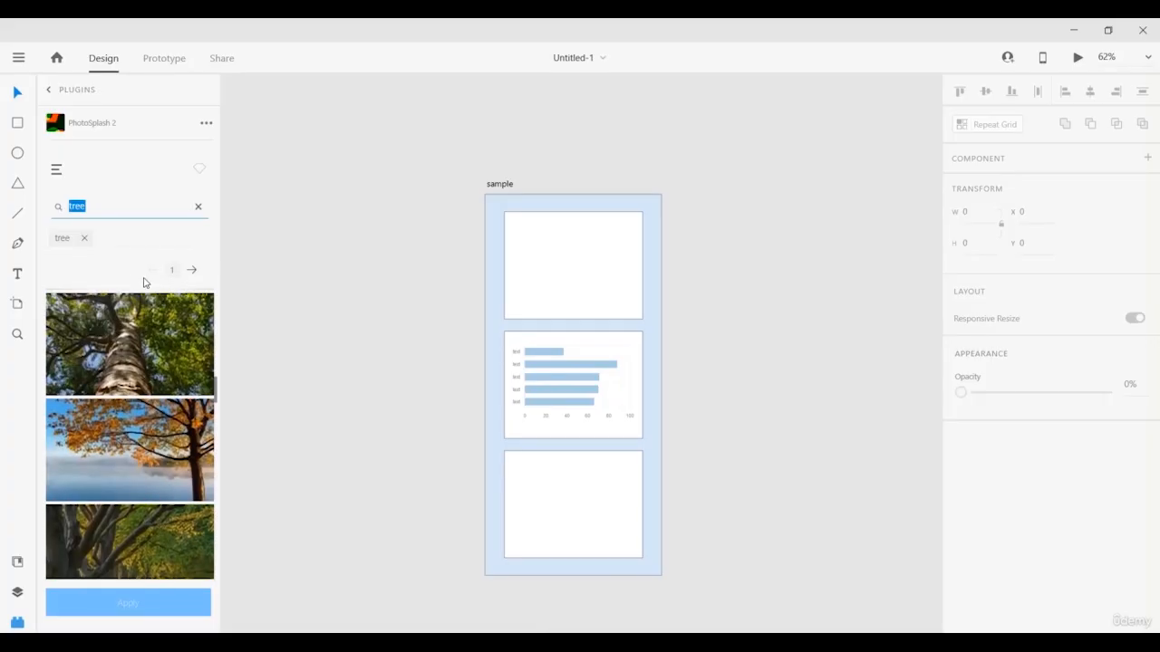
left_click(56, 169)
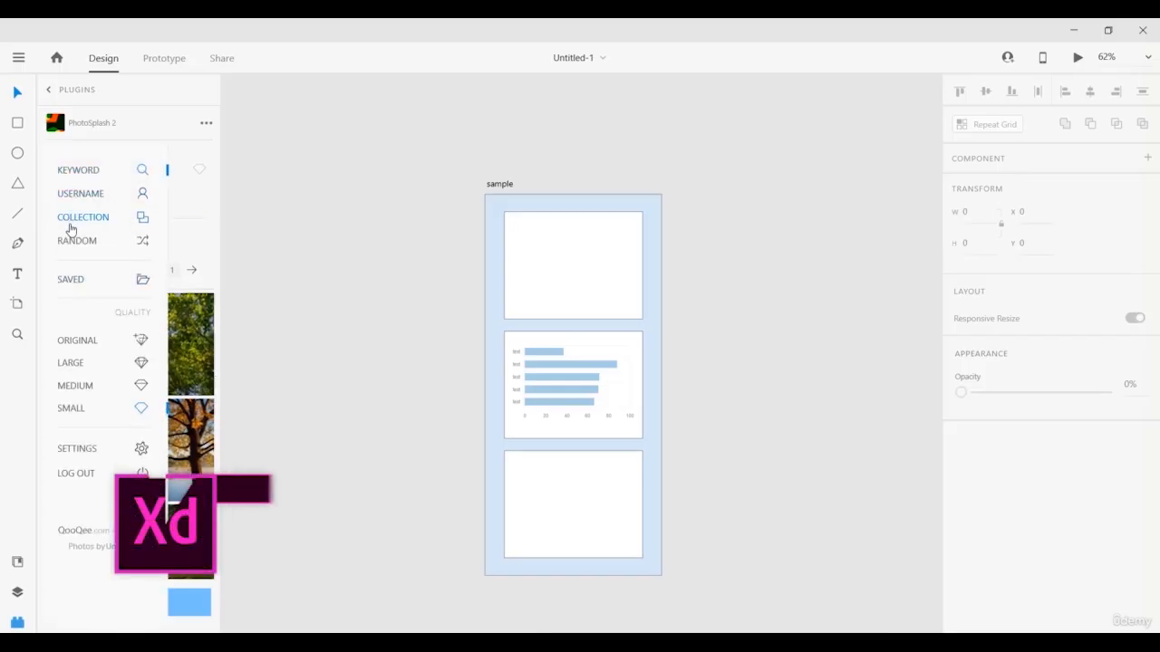
left_click(70, 197)
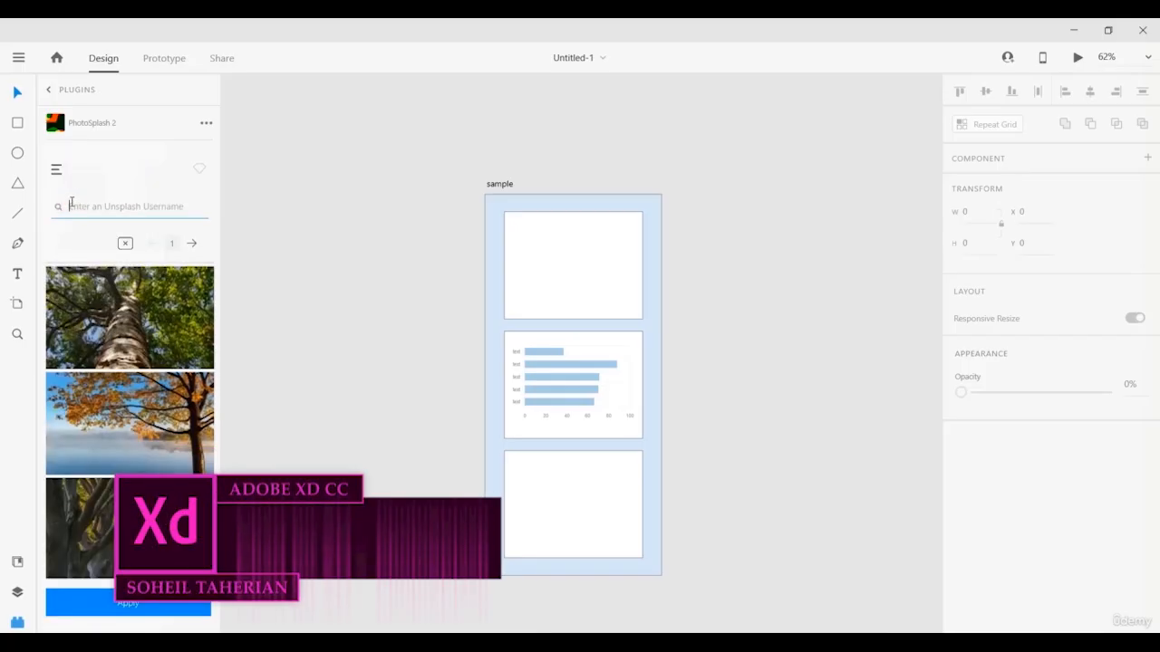
left_click(56, 171)
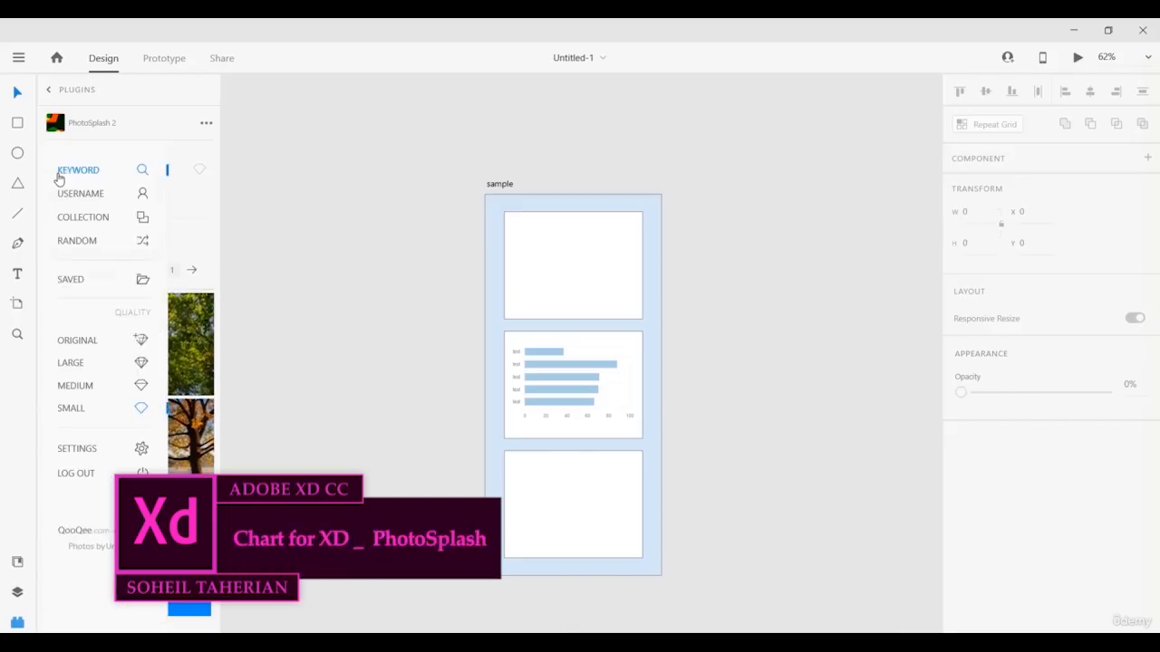
Set PhotoSplash back to Keyword search, then choose Import… from the File menu.
left_click(59, 175)
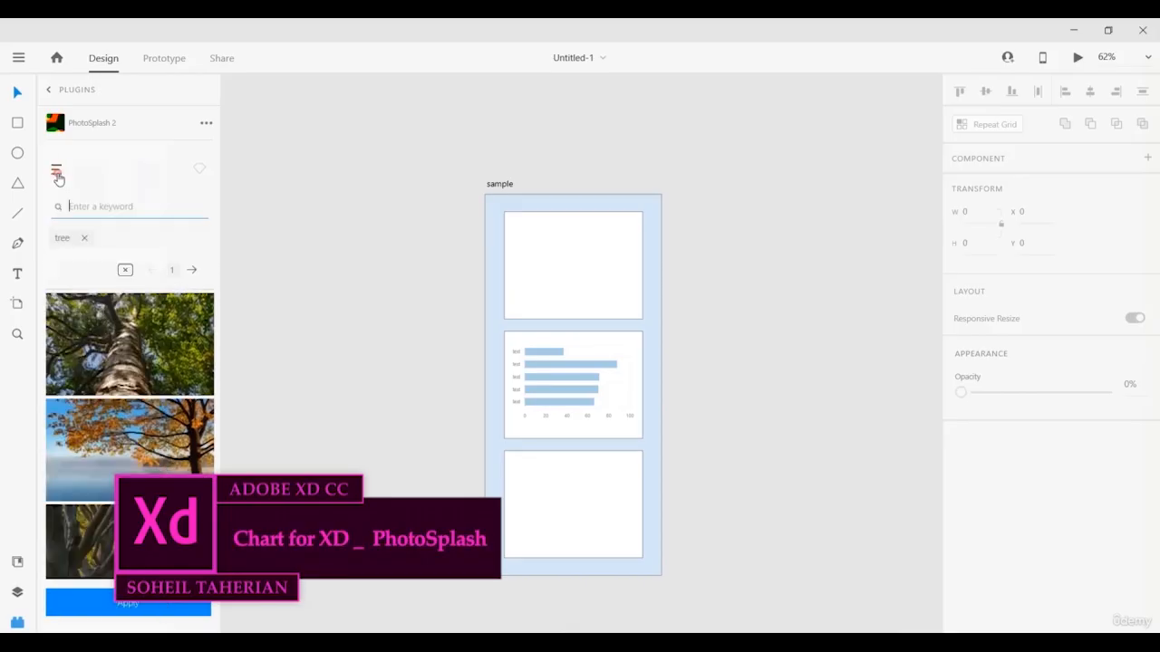
left_click(55, 172)
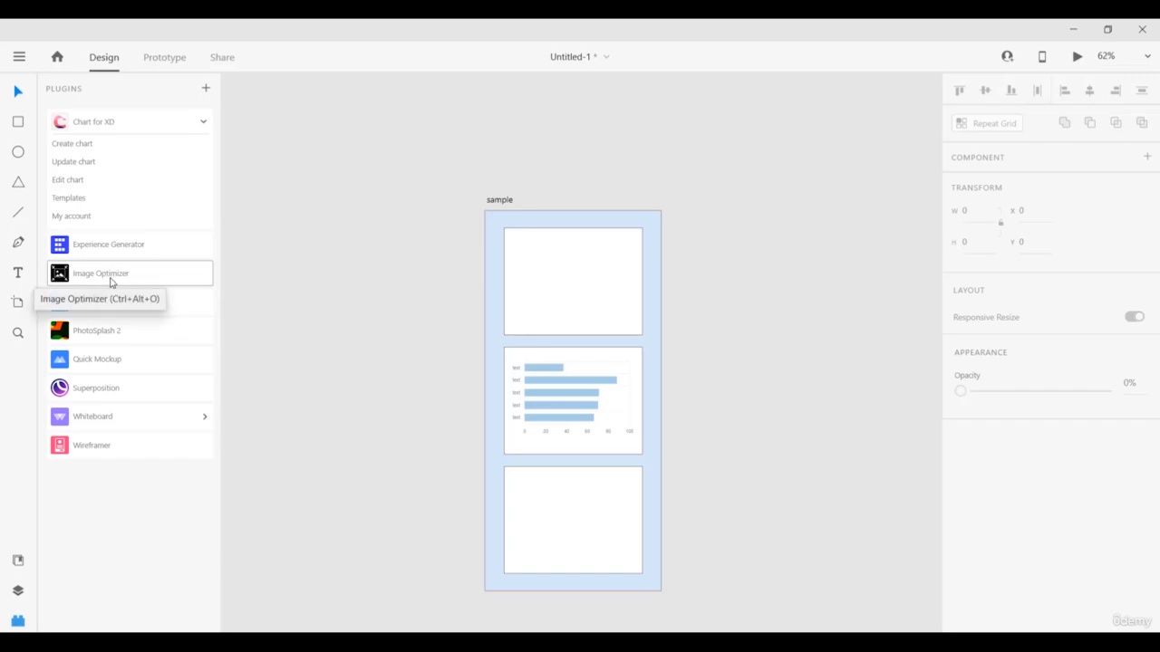
left_click(13, 58)
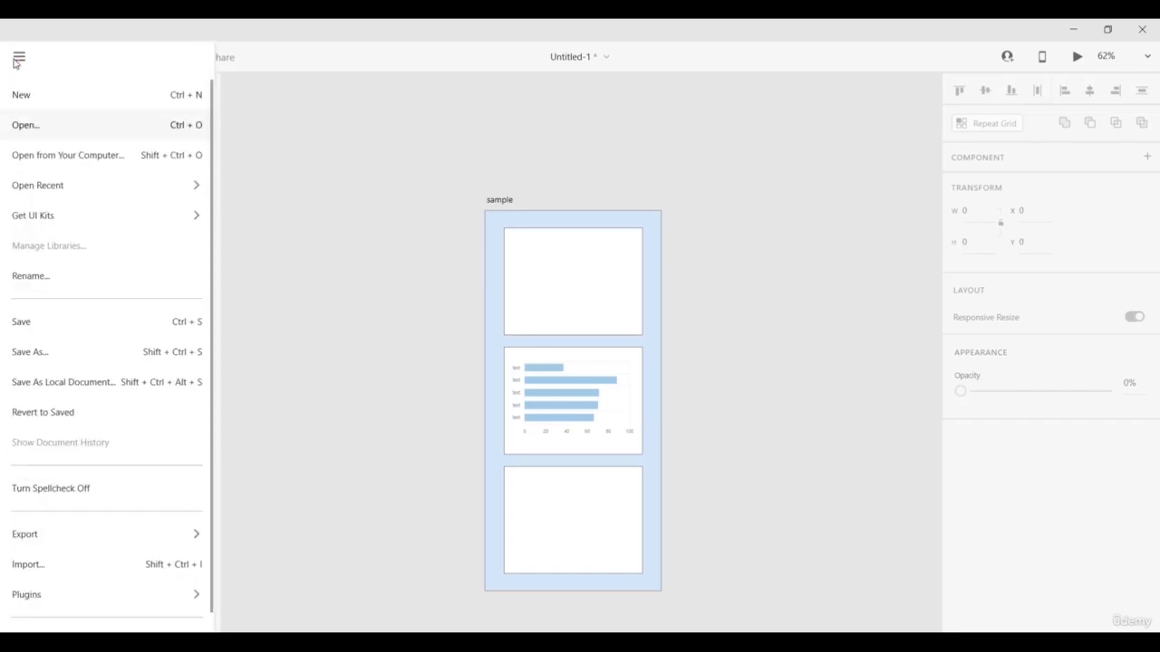
left_click(260, 392)
Import 'Types of hospital mattresses1.jpg' and fit it centred in the top card at 271×175.
key("ctrl+shift+i")
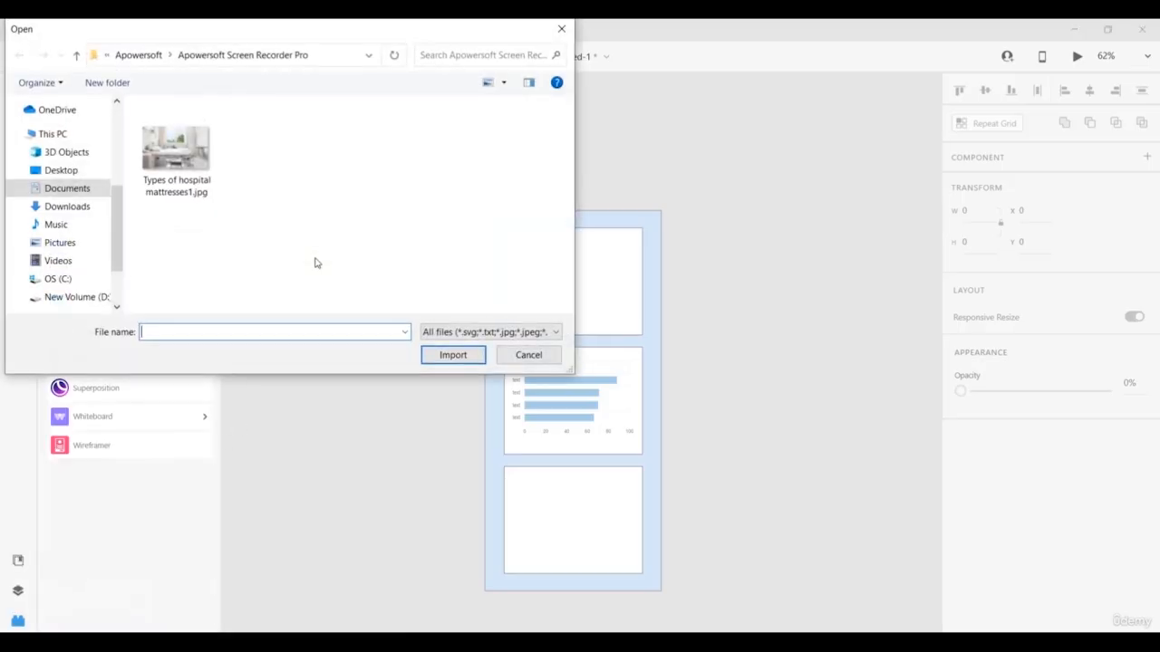
left_click(176, 152)
left_click(453, 358)
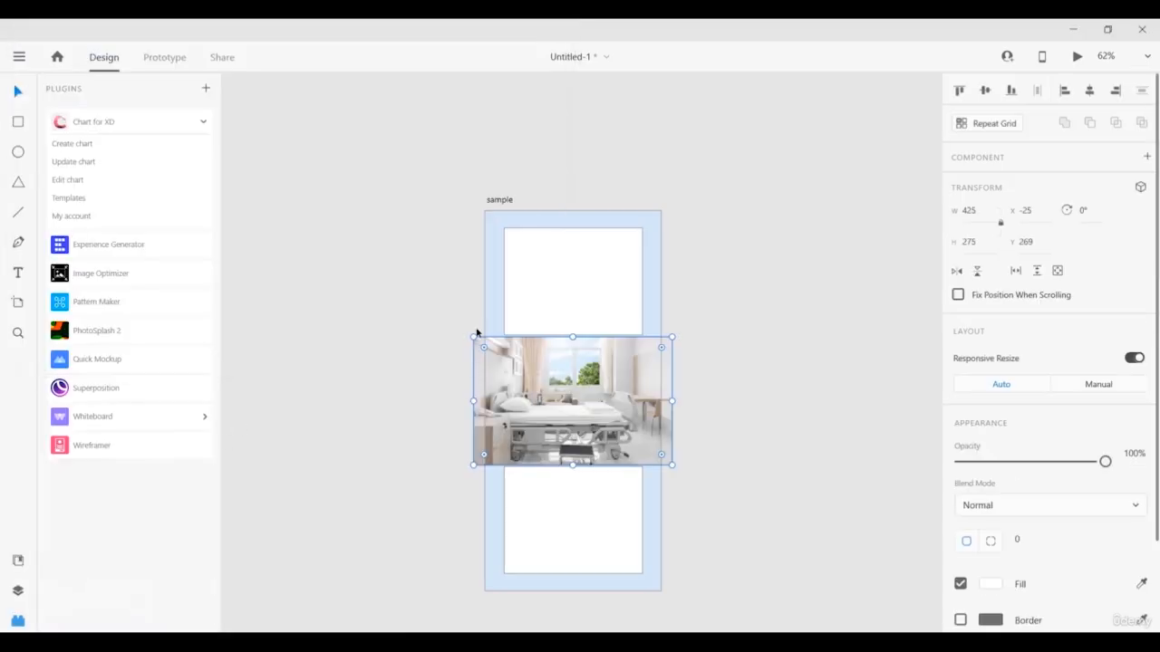
left_click_drag(587, 415, 611, 324)
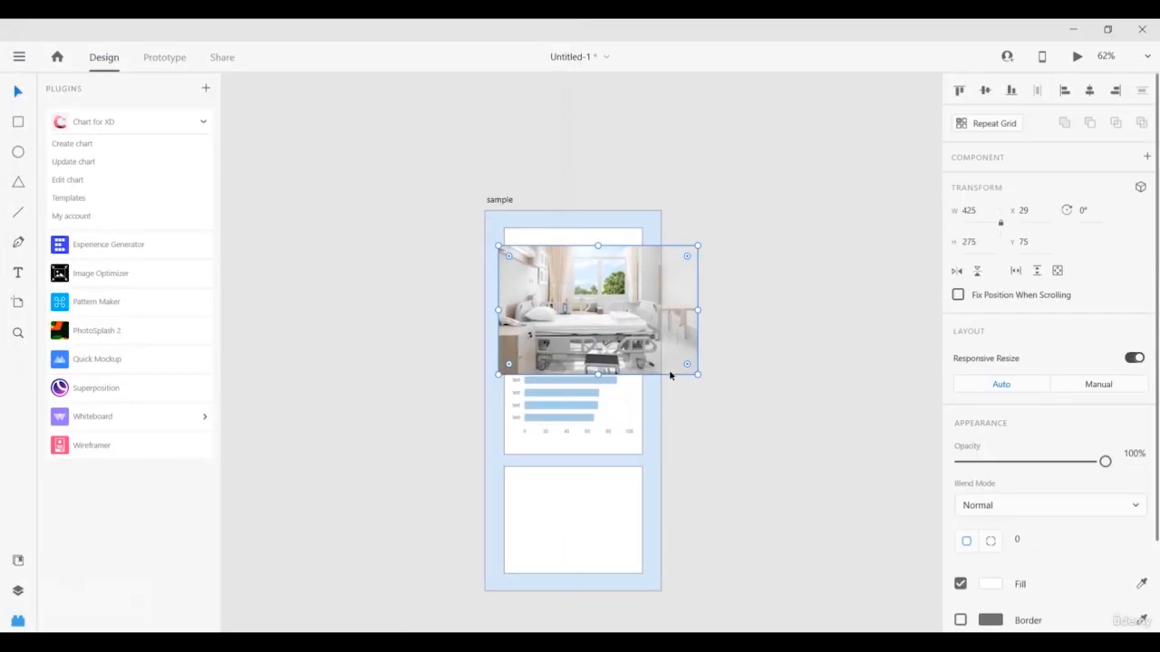
left_click_drag(696, 374, 647, 329)
left_click_drag(569, 292, 580, 288)
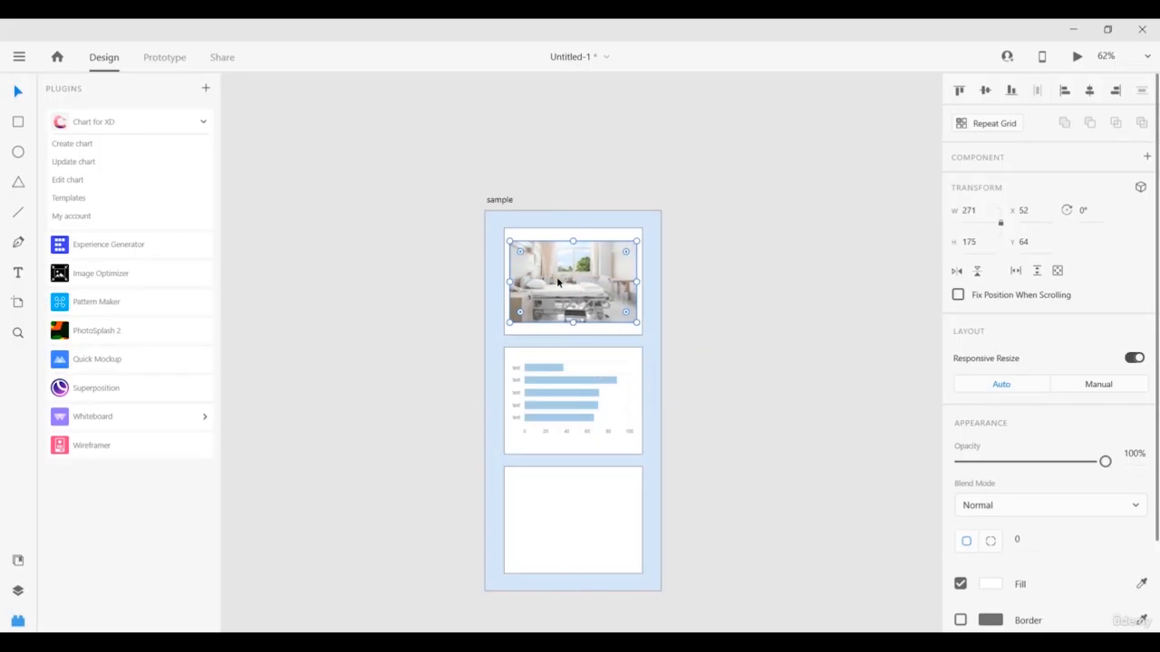
Run Image Optimizer on the photo, then test enlarging it and shrinking back to 272×176.
left_click(143, 284)
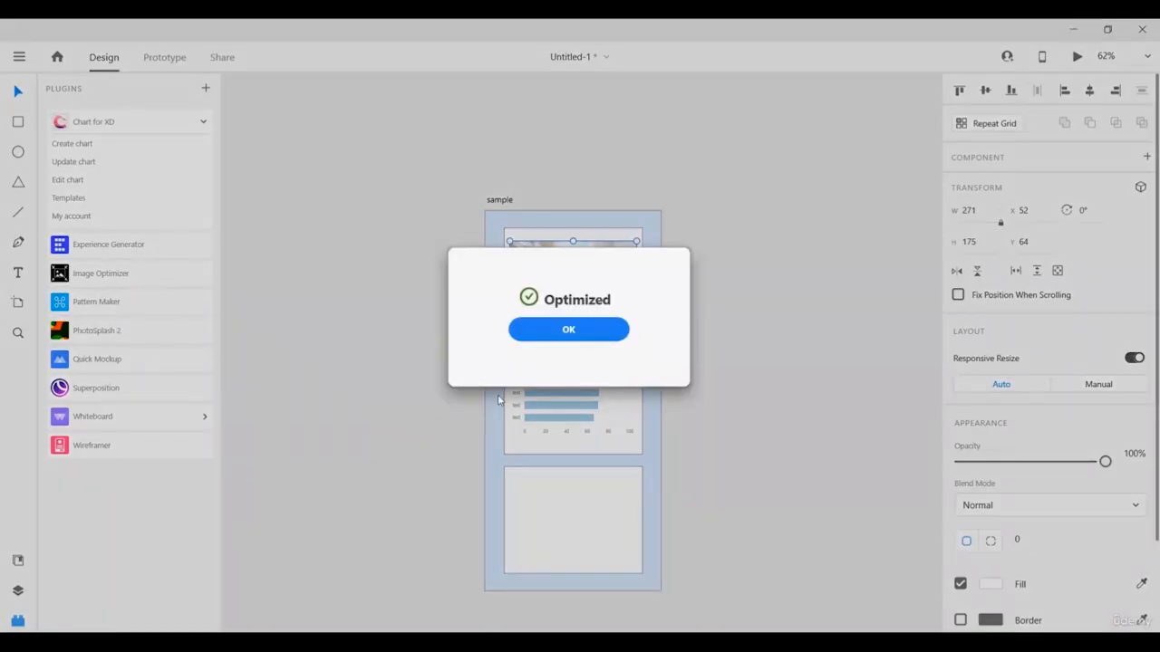
left_click(569, 330)
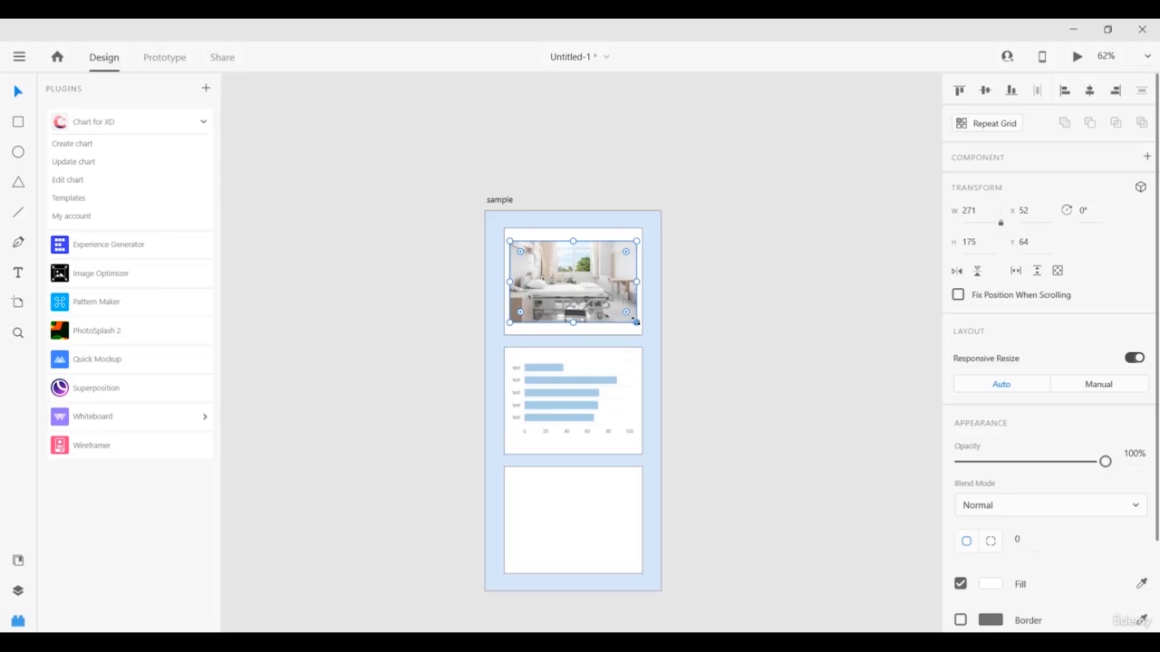
left_click_drag(635, 321, 898, 573)
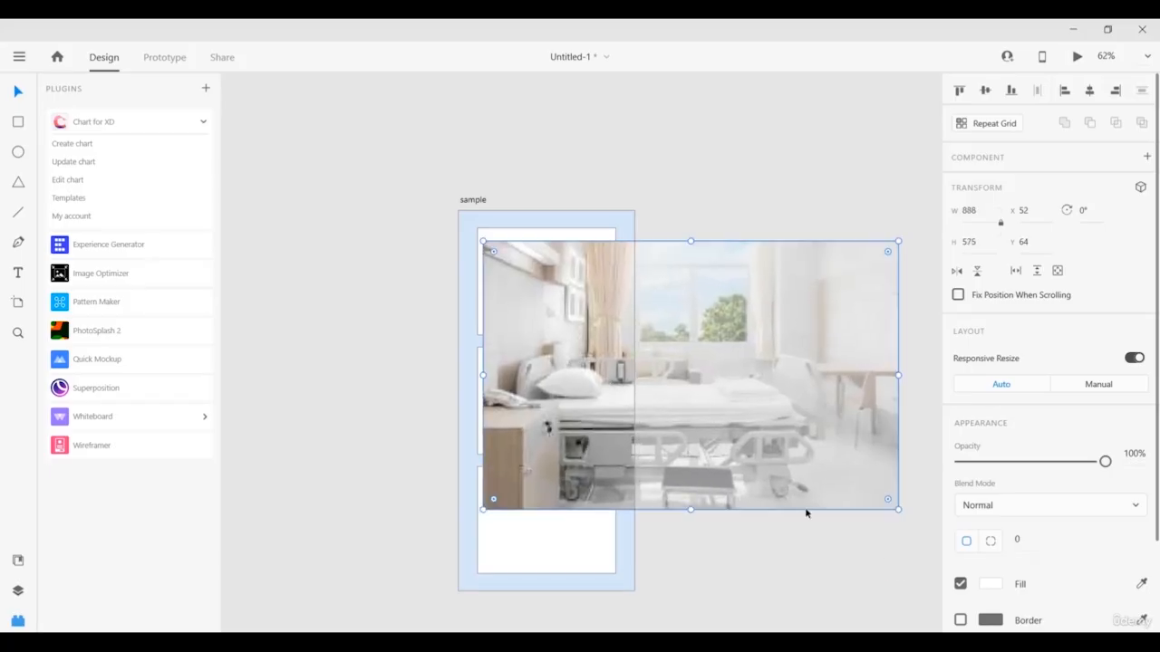
left_click_drag(898, 509, 609, 345)
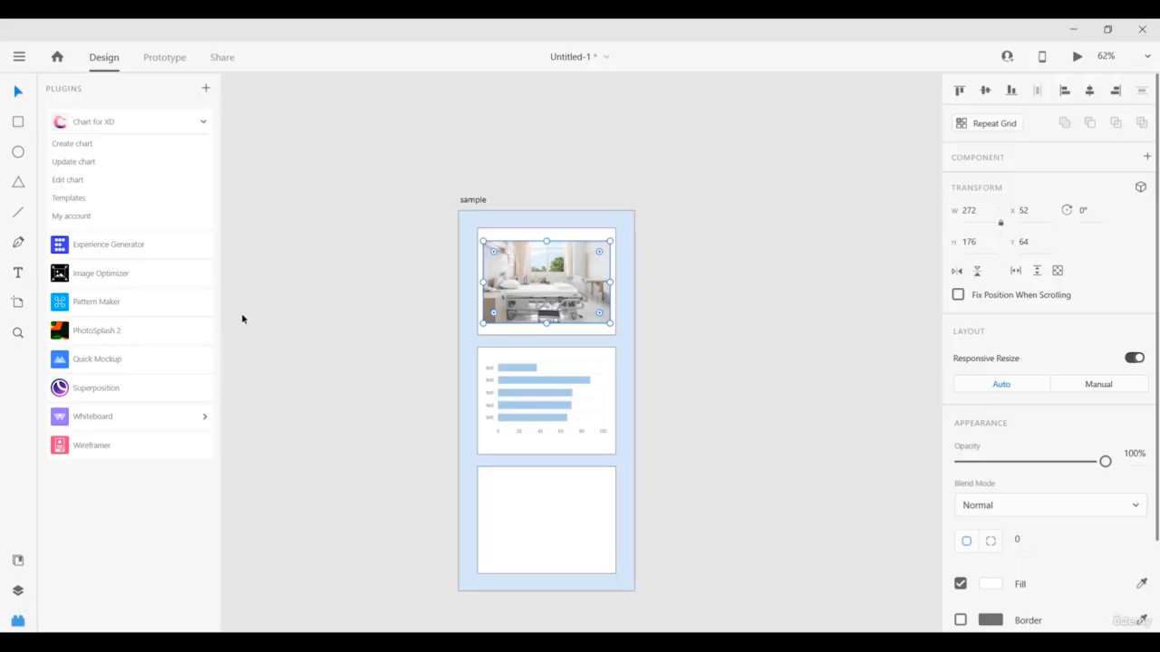
Draw a small square and a circle beside it in the bottom card.
left_click(18, 123)
left_click_drag(492, 485, 535, 531)
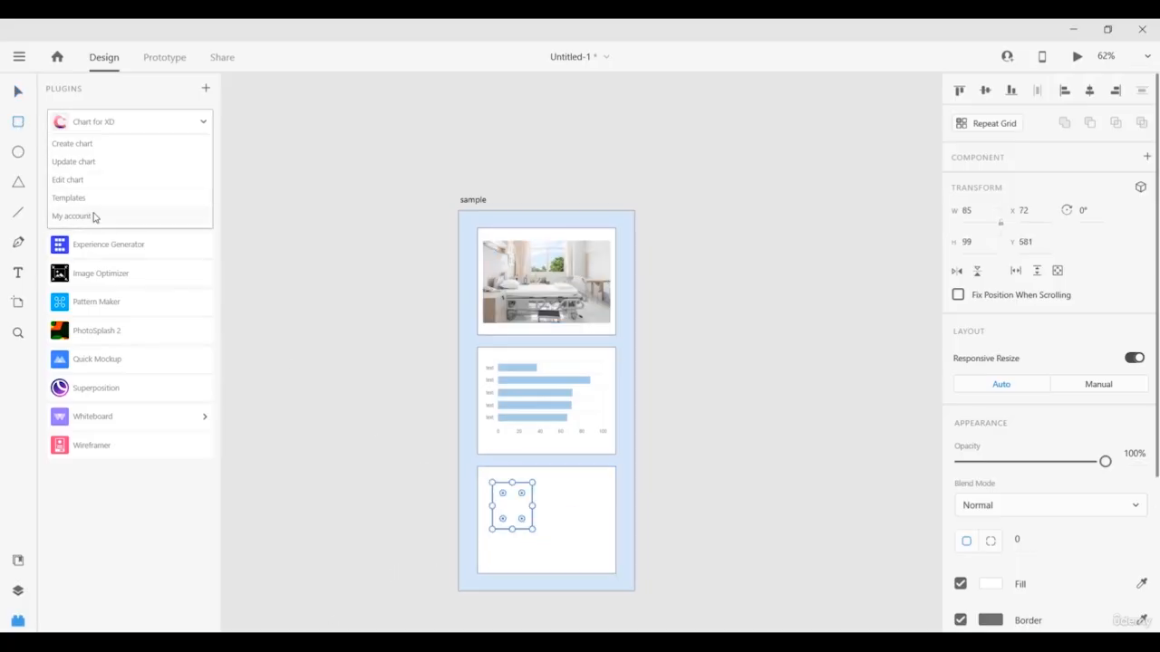
left_click(22, 156)
left_click_drag(550, 486, 606, 543)
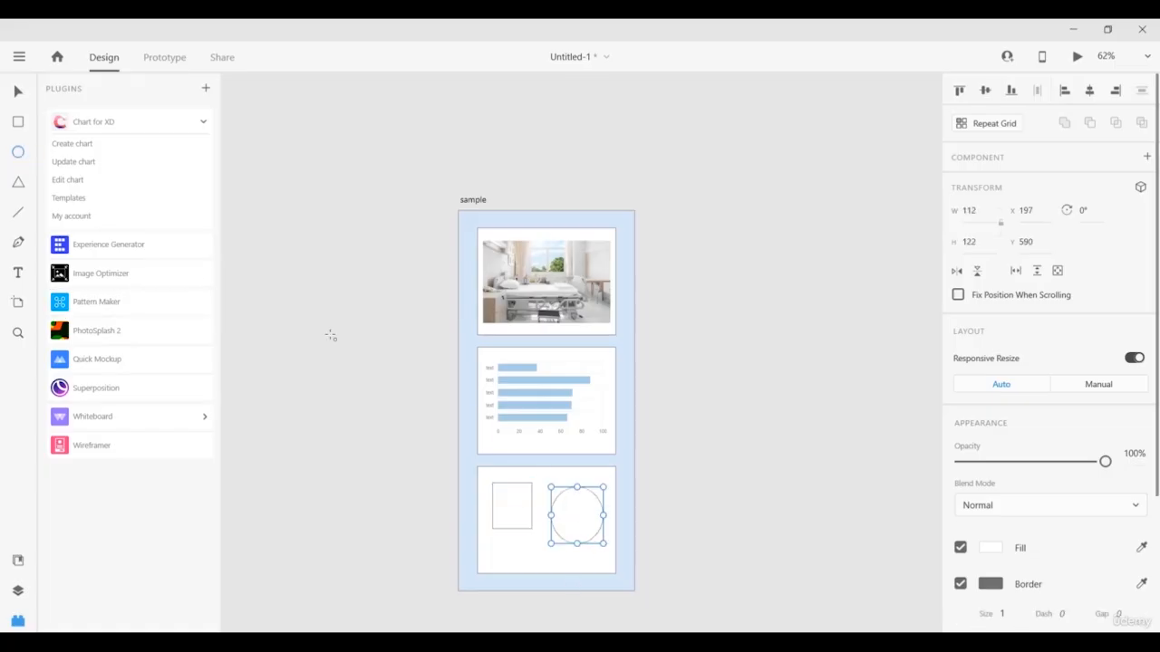
Group the bottom card together with its square and circle.
left_click(19, 92)
left_click_drag(468, 461, 623, 589)
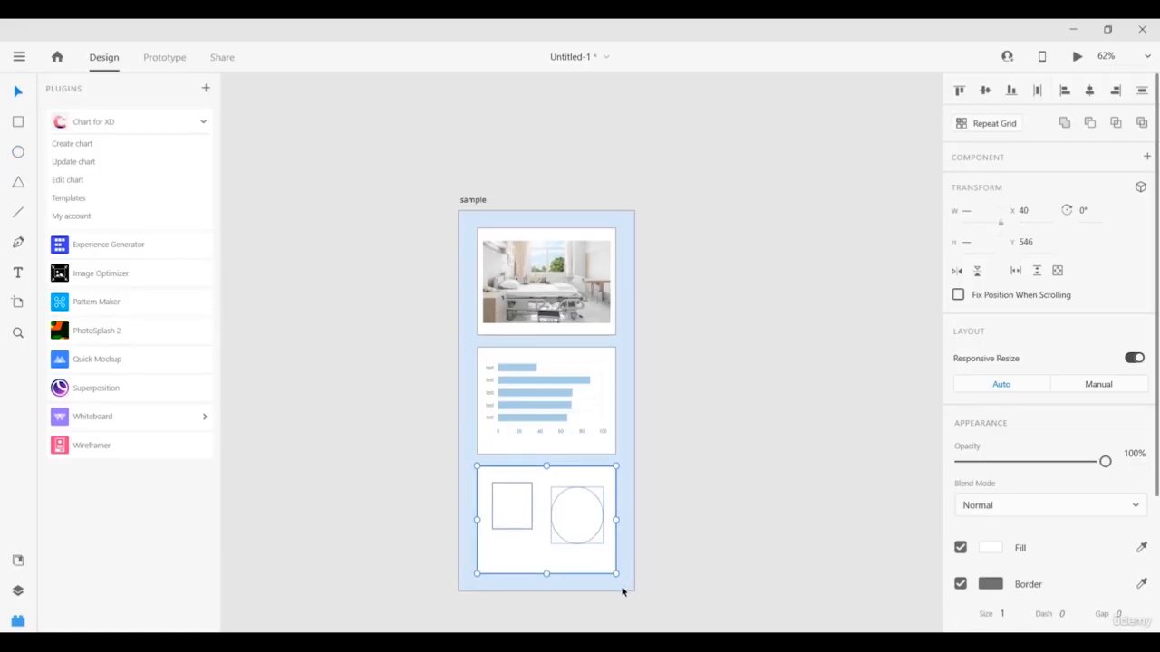
key("ctrl+g")
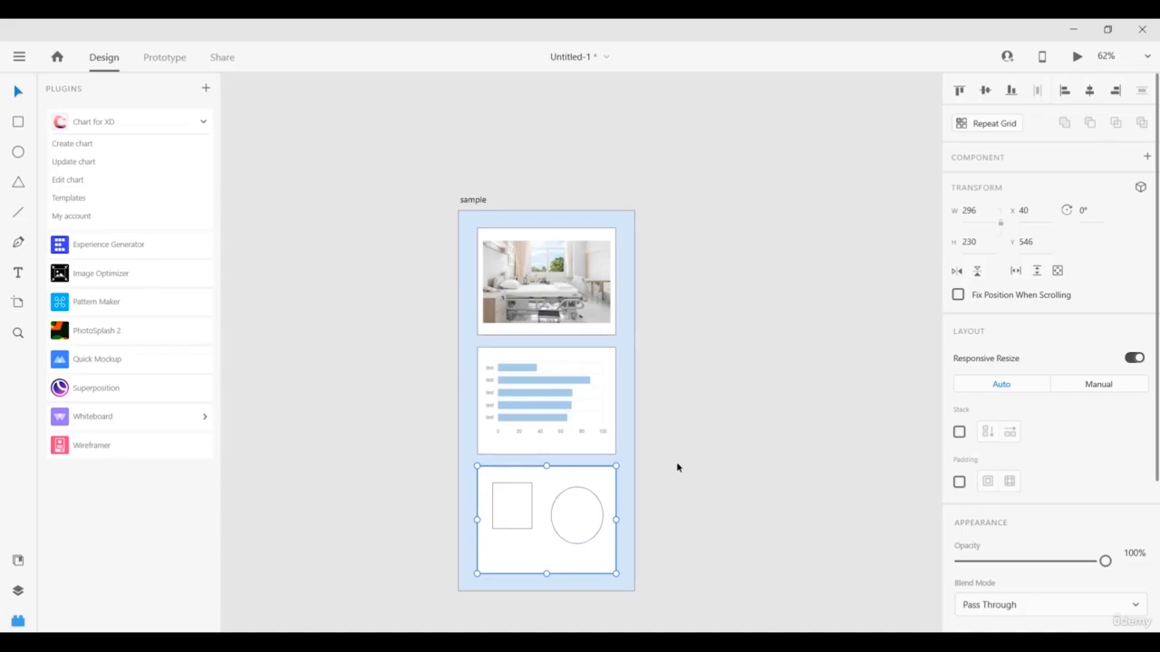
Use Pattern Maker in grid mode to tile the square-and-circle card into a 5×5 grid.
left_click(113, 308)
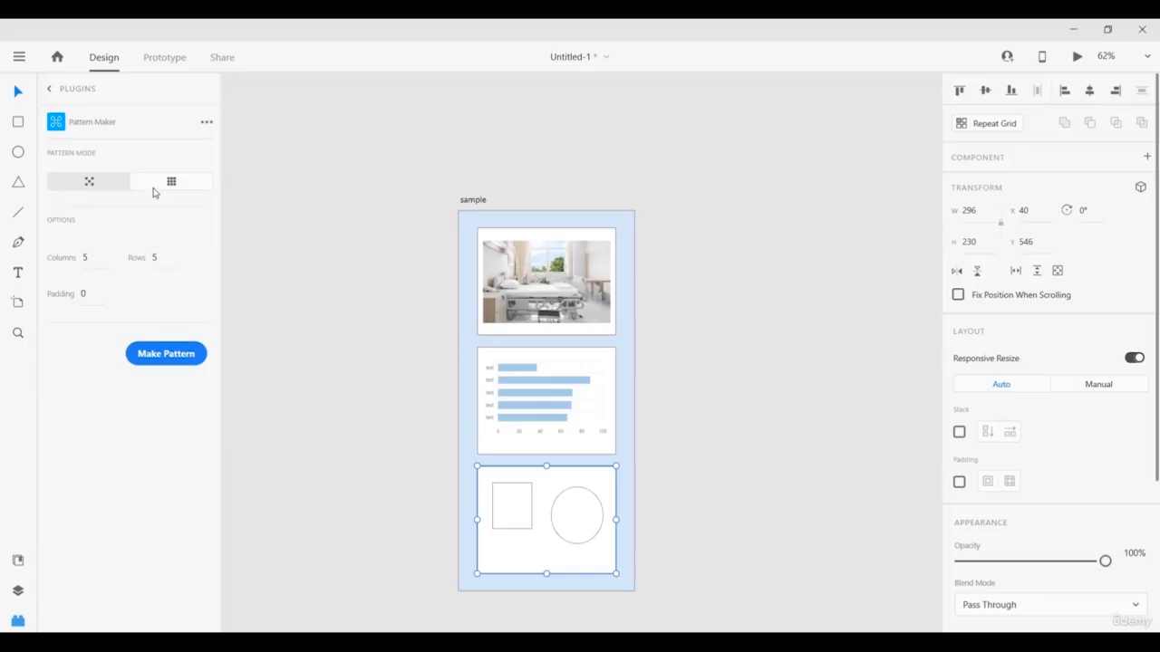
left_click(61, 188)
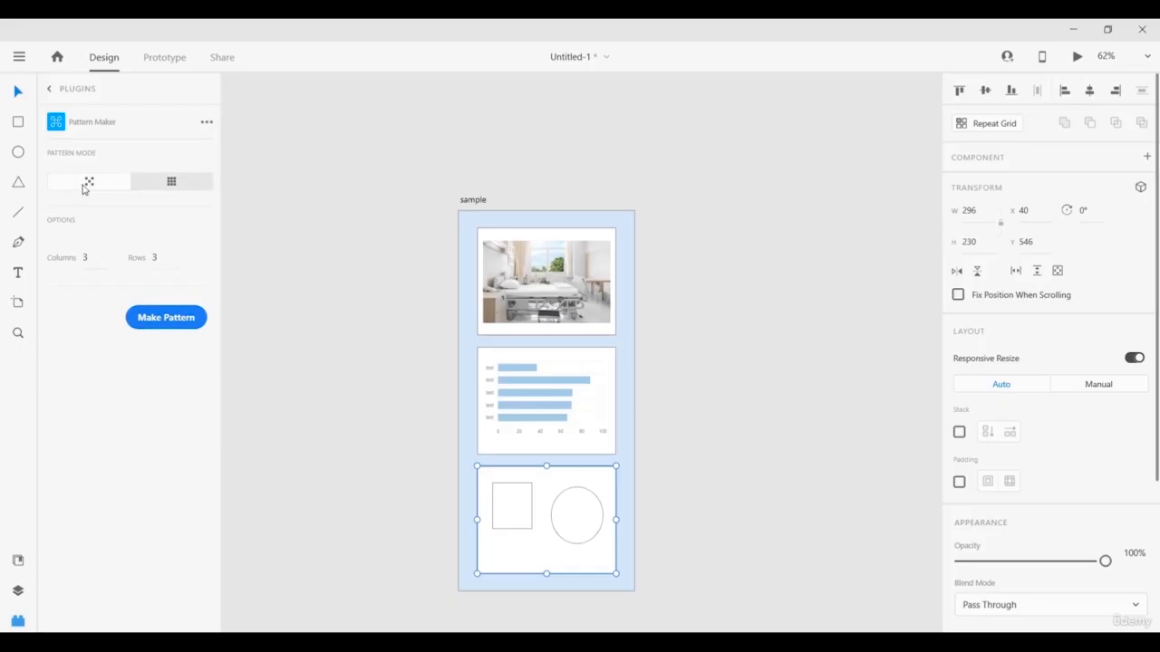
left_click(150, 189)
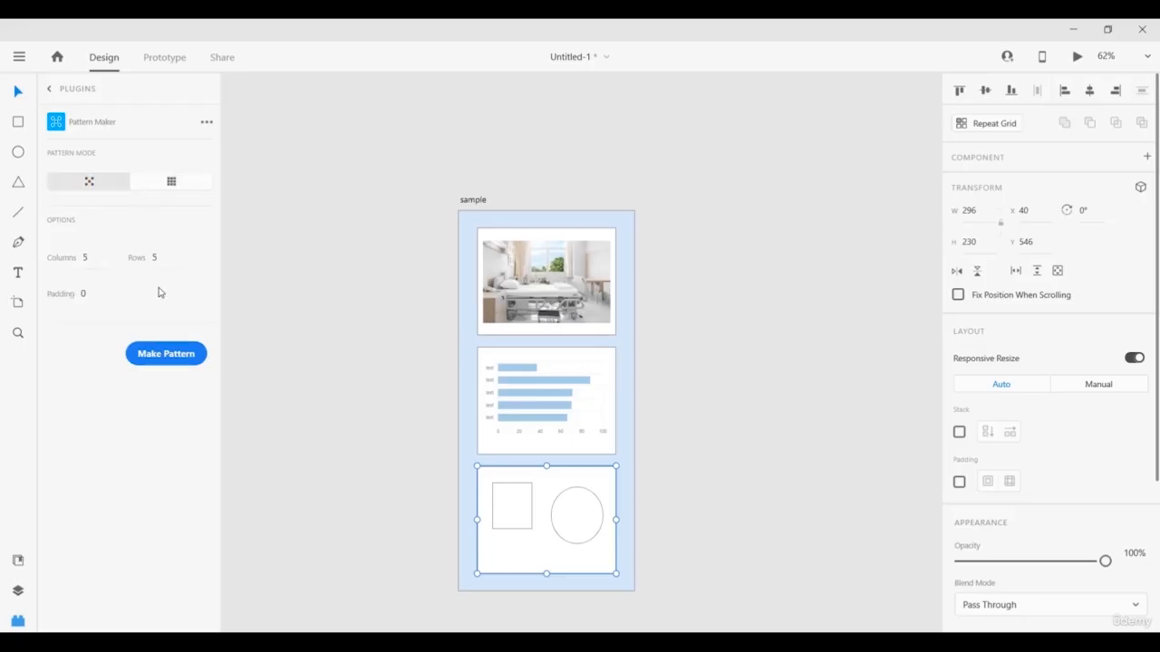
left_click(179, 354)
scroll(779, 422, "down", 5)
scroll(780, 423, "right", 5)
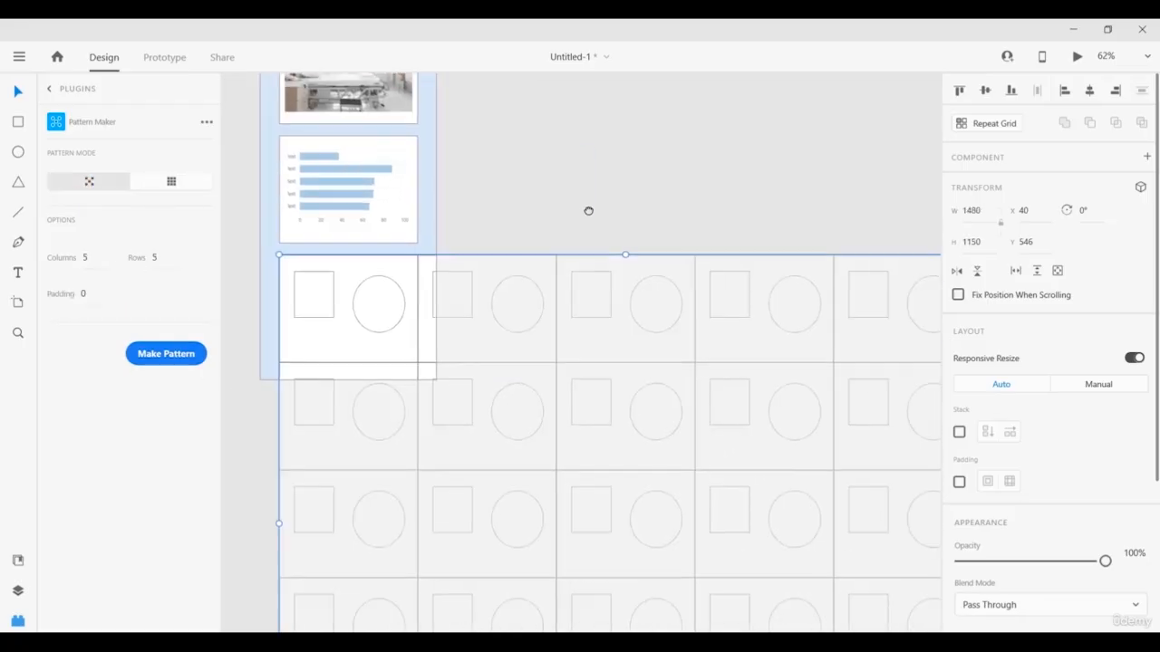
scroll(550, 243, "down", 3)
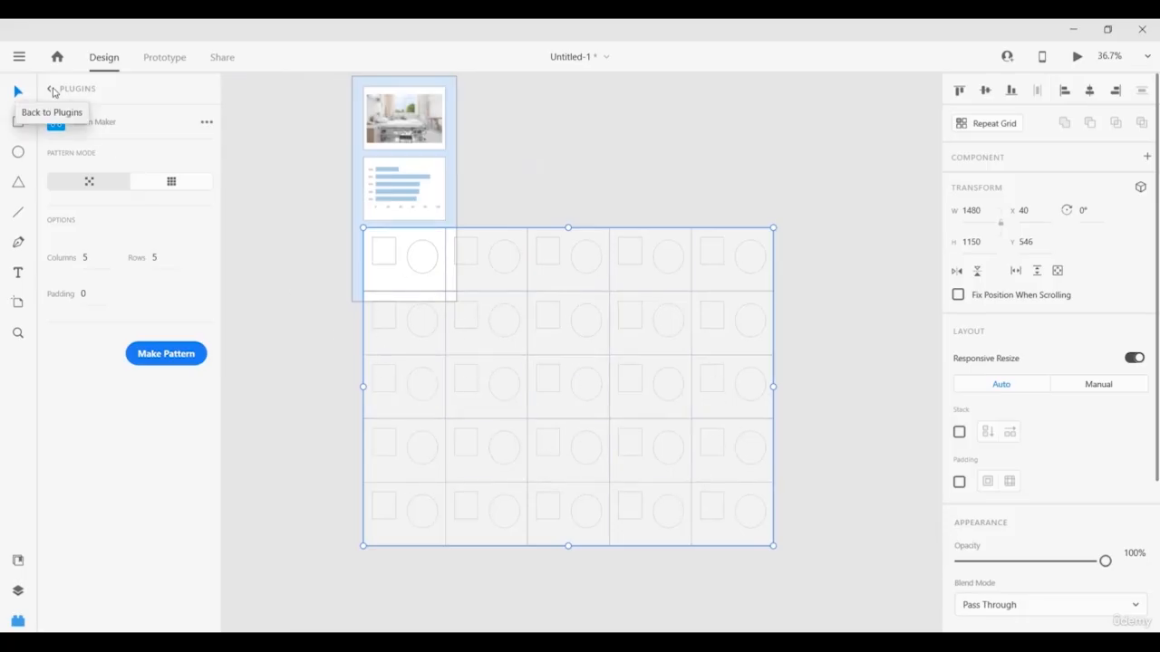
Leave the Pattern Maker panel via its back arrow, returning to the installed plugins.
left_click(52, 89)
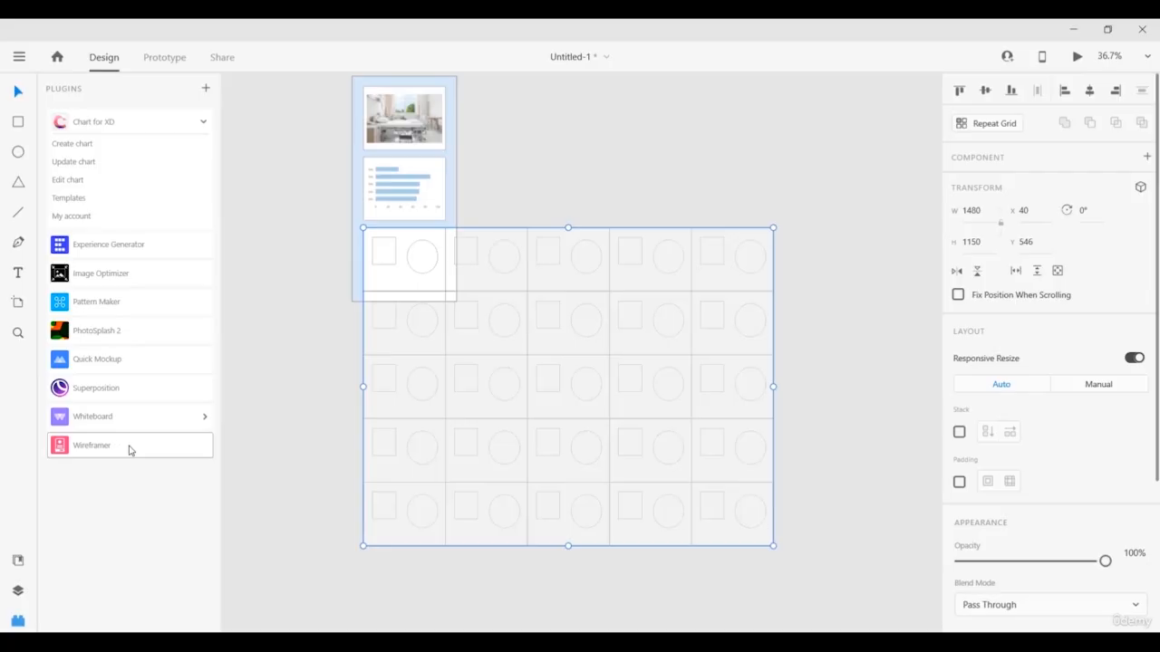
Open Wireframer and scroll through its template library.
left_click(129, 448)
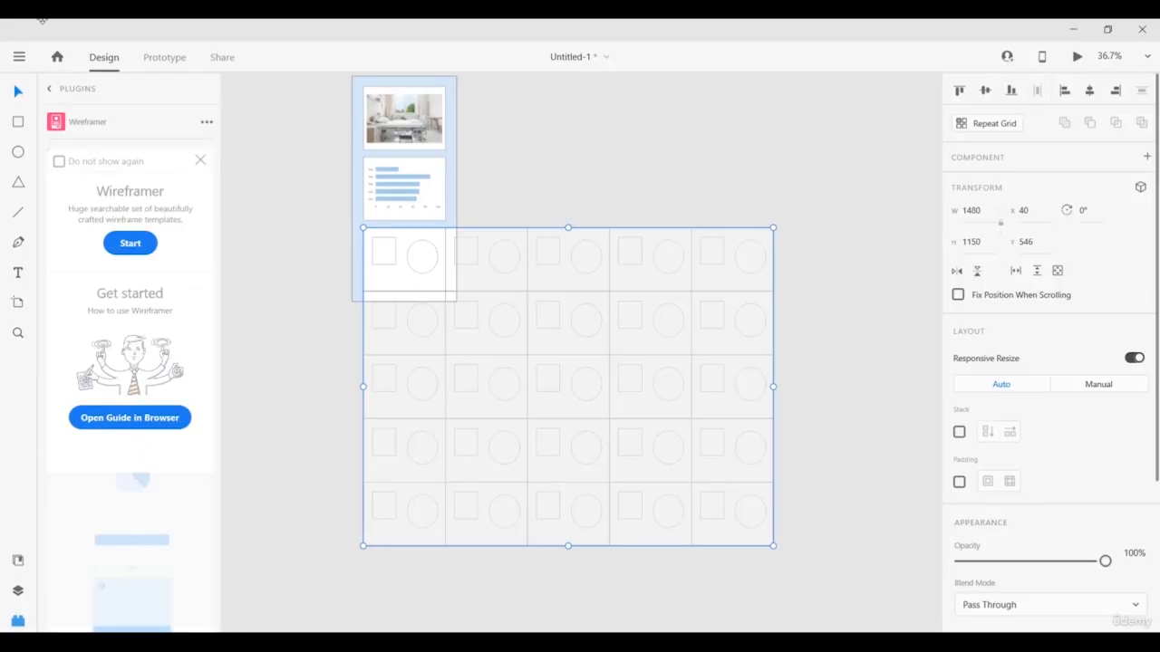
left_click(128, 243)
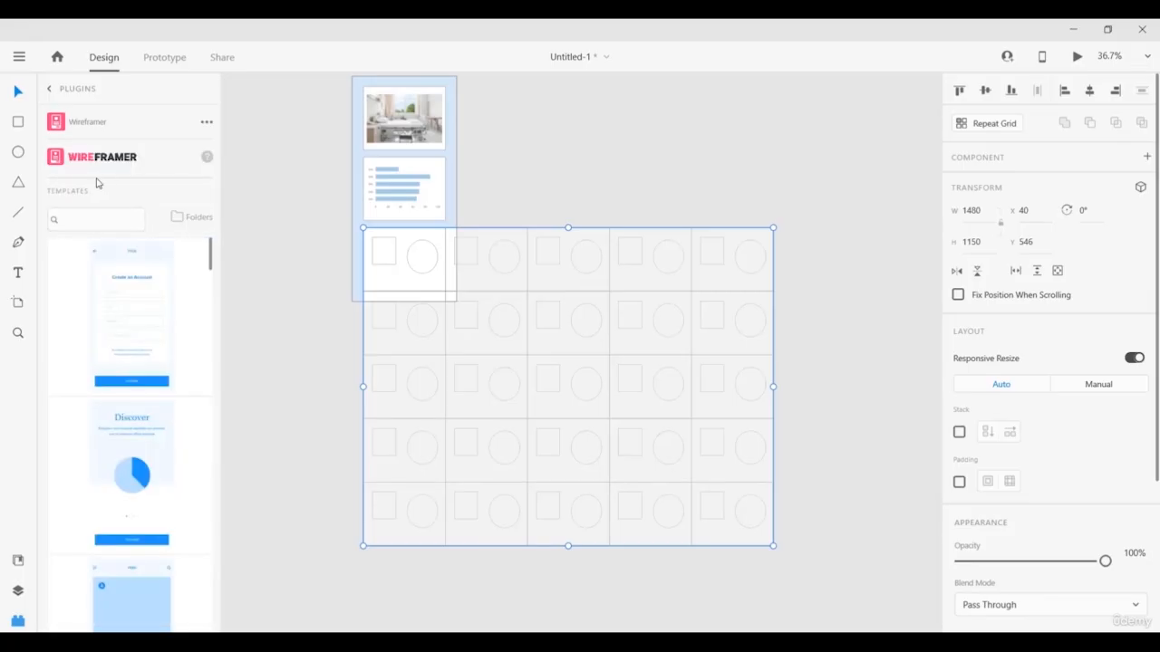
scroll(134, 380, "down", 3)
scroll(134, 381, "down", 10)
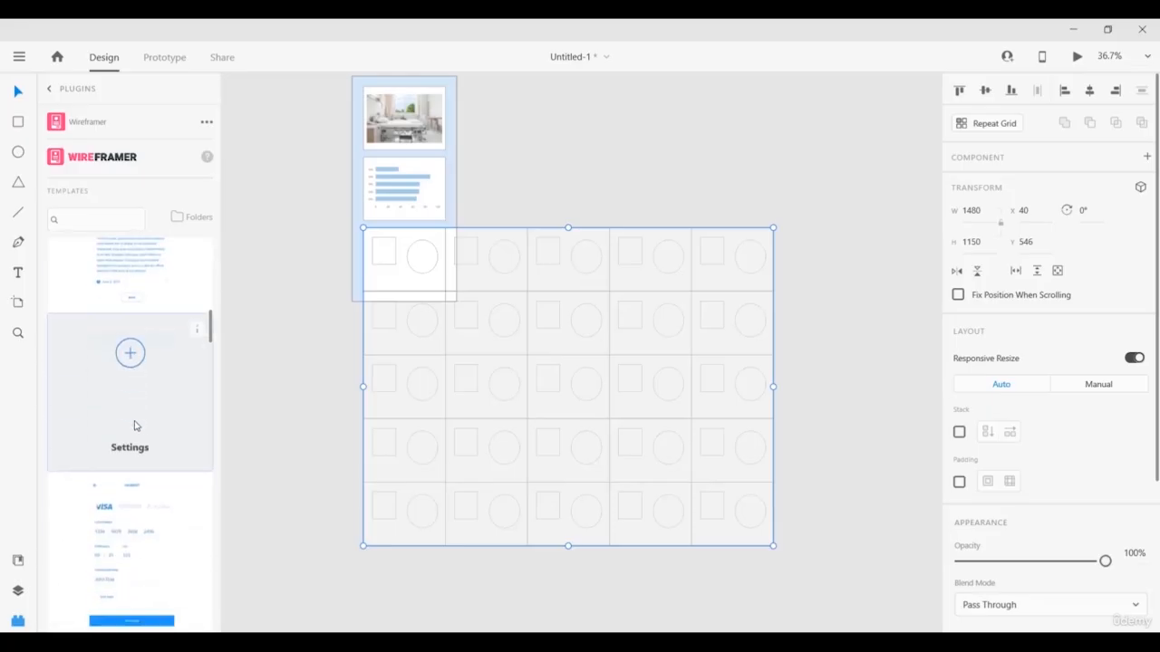
scroll(135, 439, "down", 8)
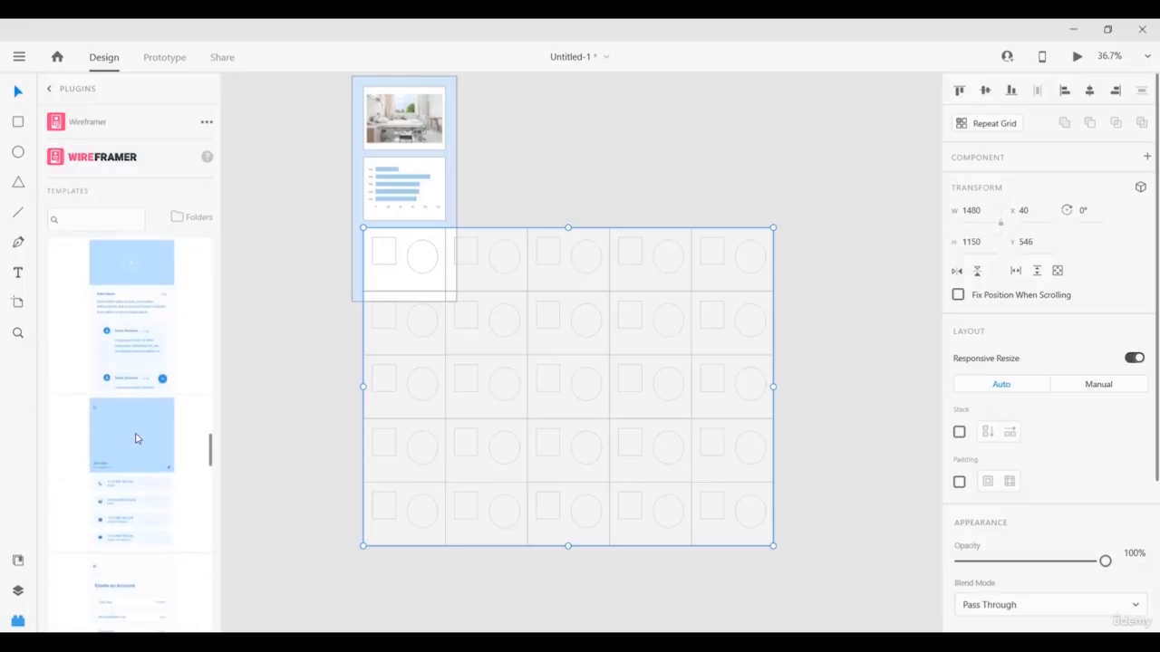
scroll(136, 439, "down", 8)
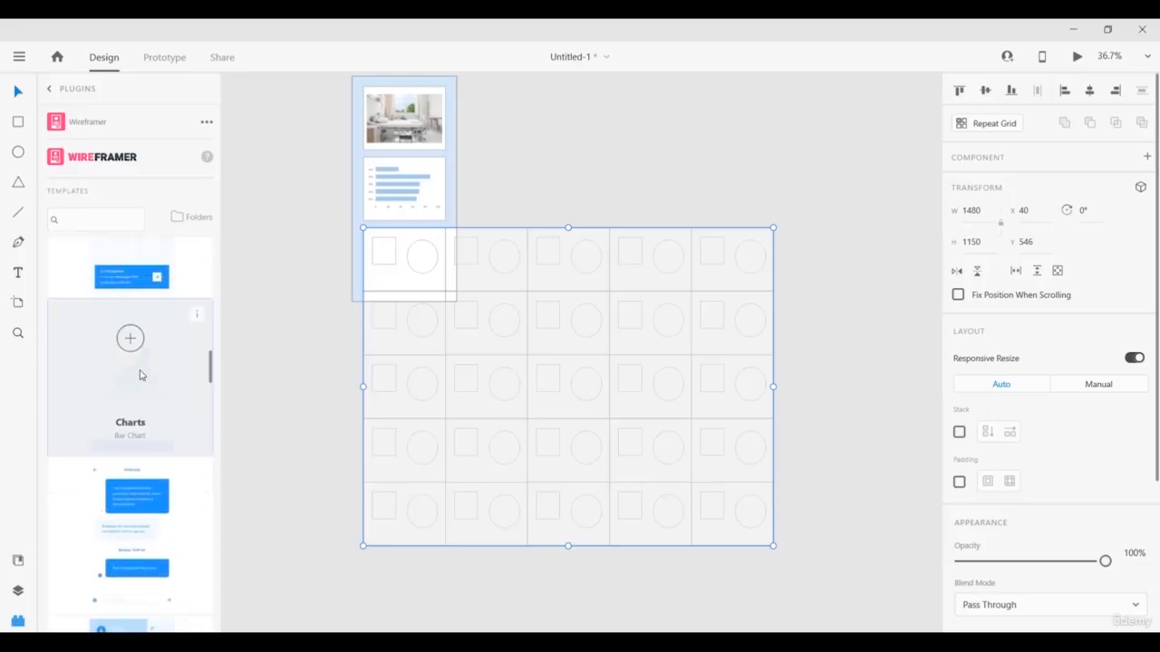
scroll(123, 322, "up", 8)
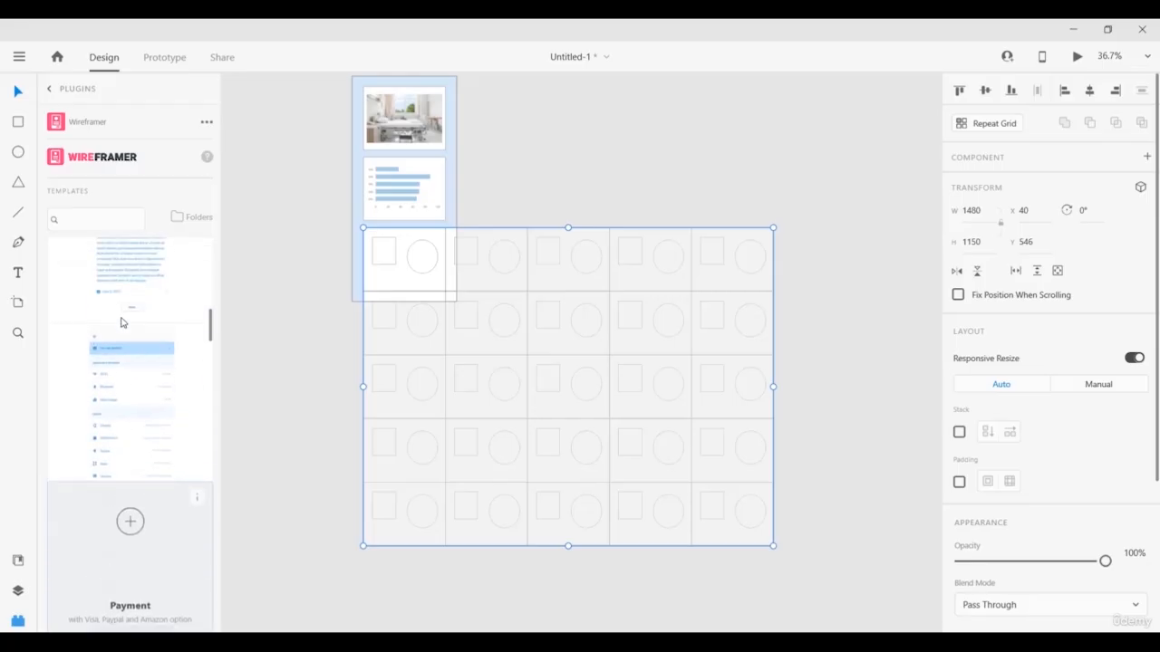
scroll(123, 323, "up", 8)
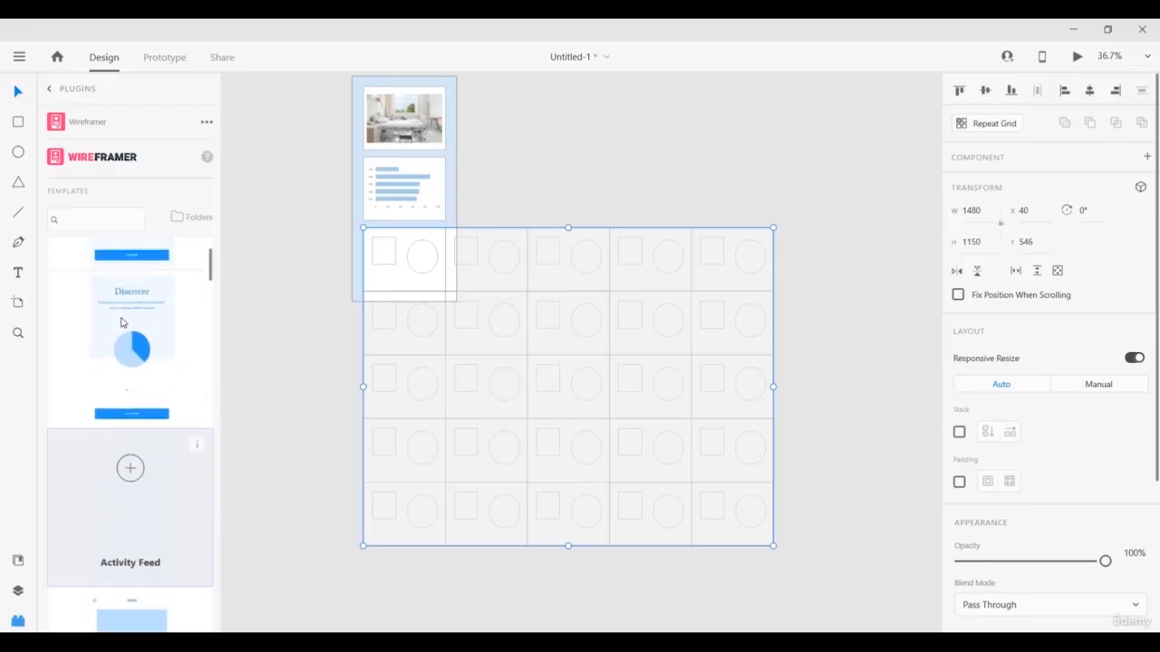
scroll(123, 323, "down", 6)
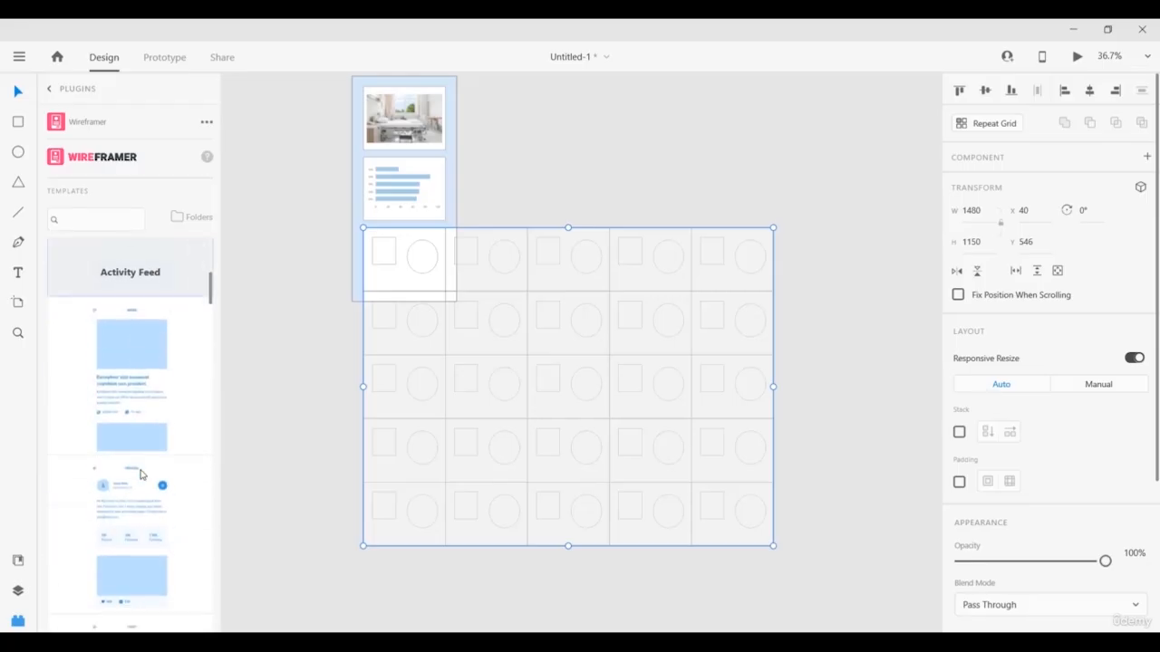
scroll(98, 447, "down", 10)
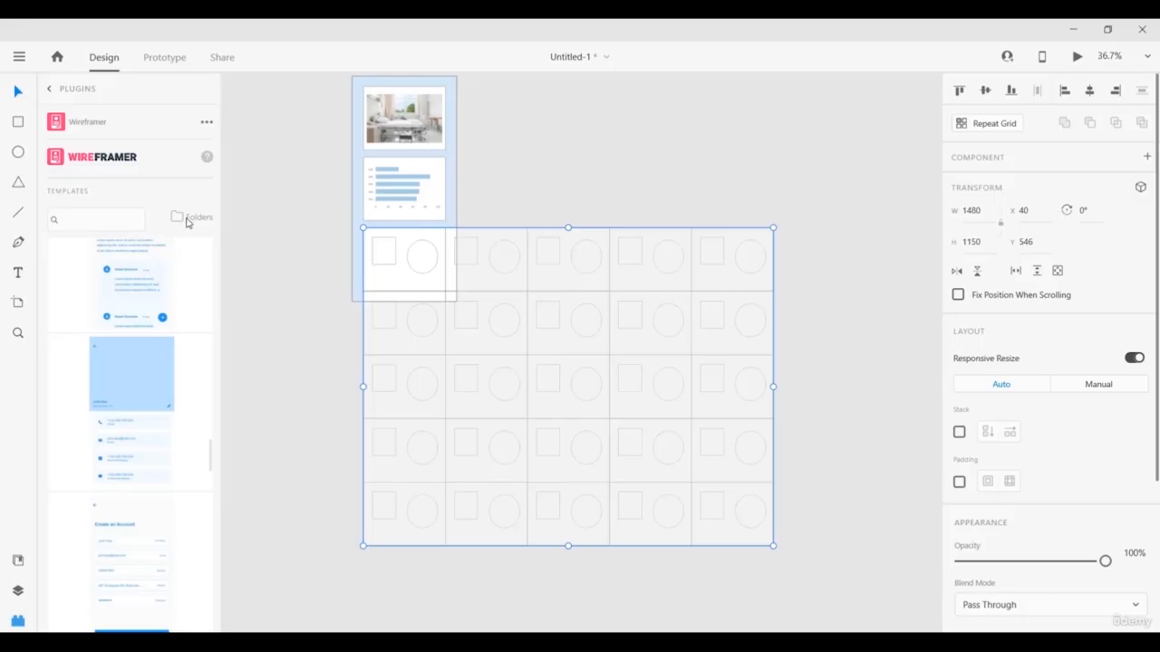
Browse the Contact folder's templates, then close Wireframer back to the plugin list.
left_click(188, 218)
scroll(101, 336, "down", 1)
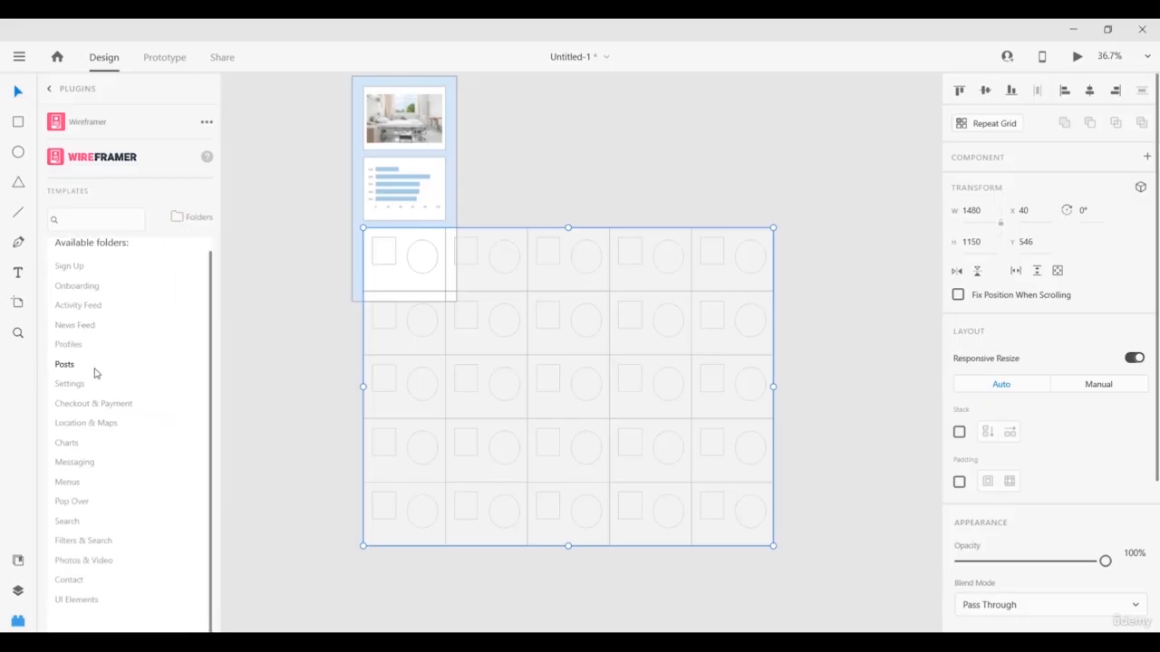
left_click(69, 580)
scroll(131, 466, "down", 1)
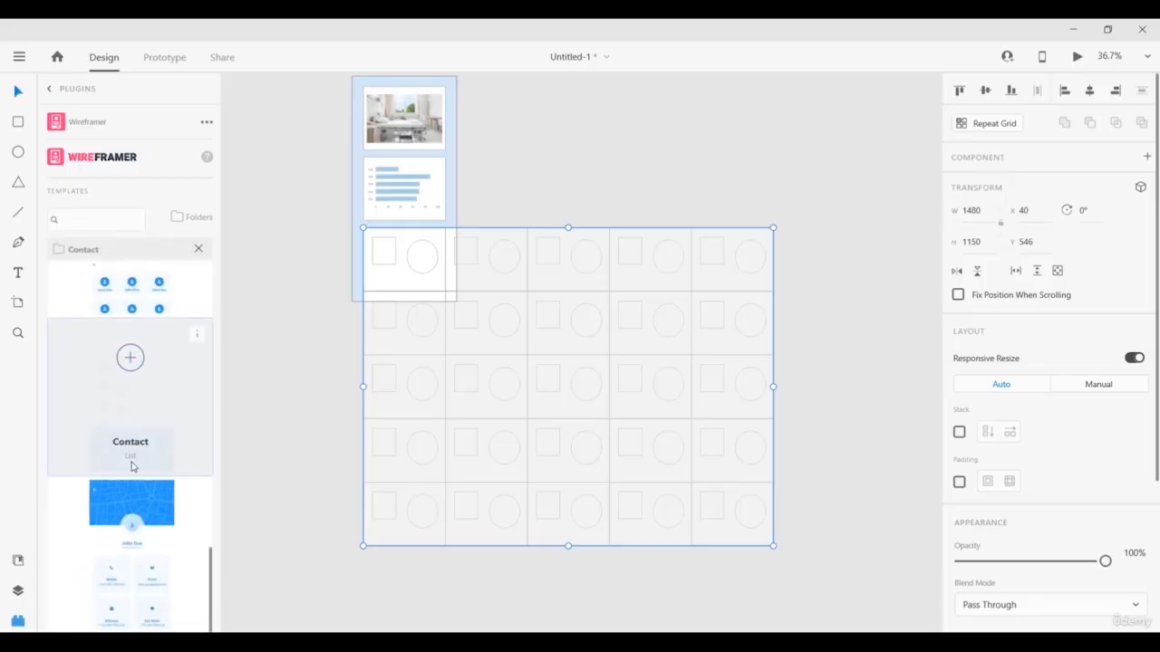
scroll(131, 467, "up", 10)
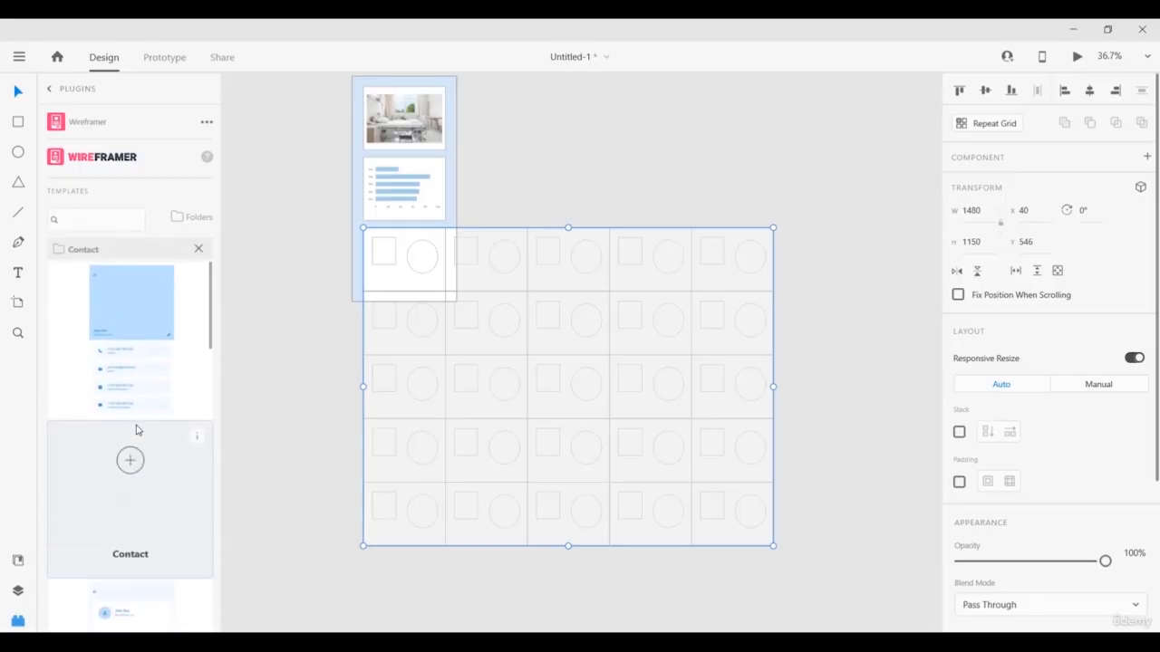
scroll(108, 362, "down", 3)
scroll(103, 528, "up", 3)
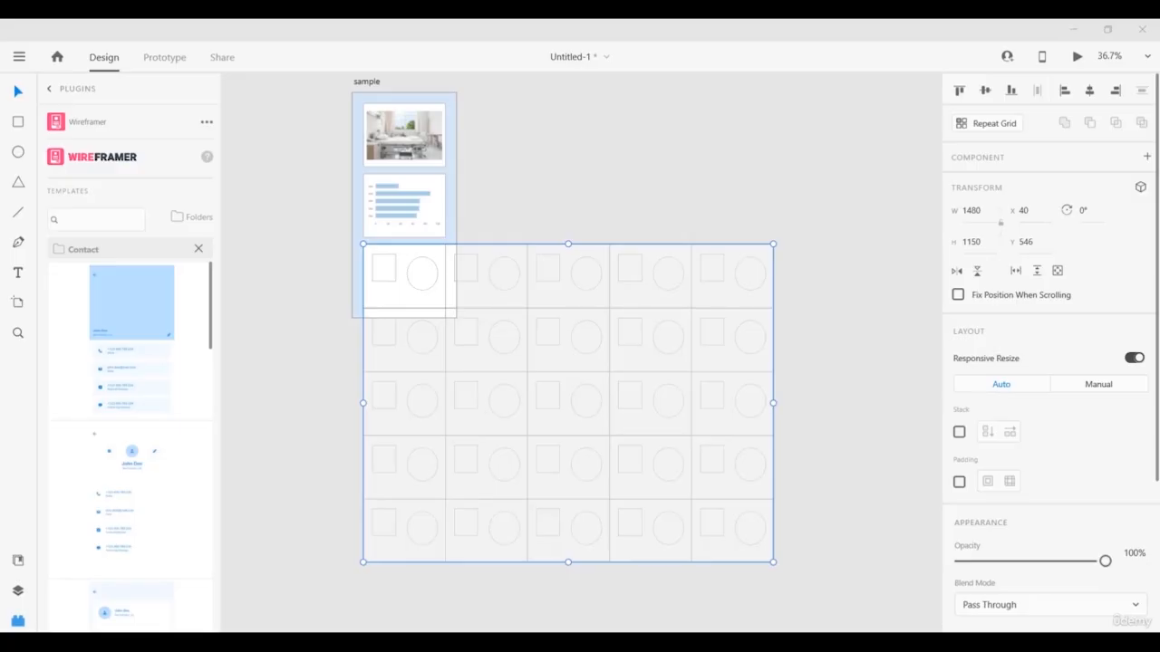
mouse_move(62, 298)
left_click(50, 89)
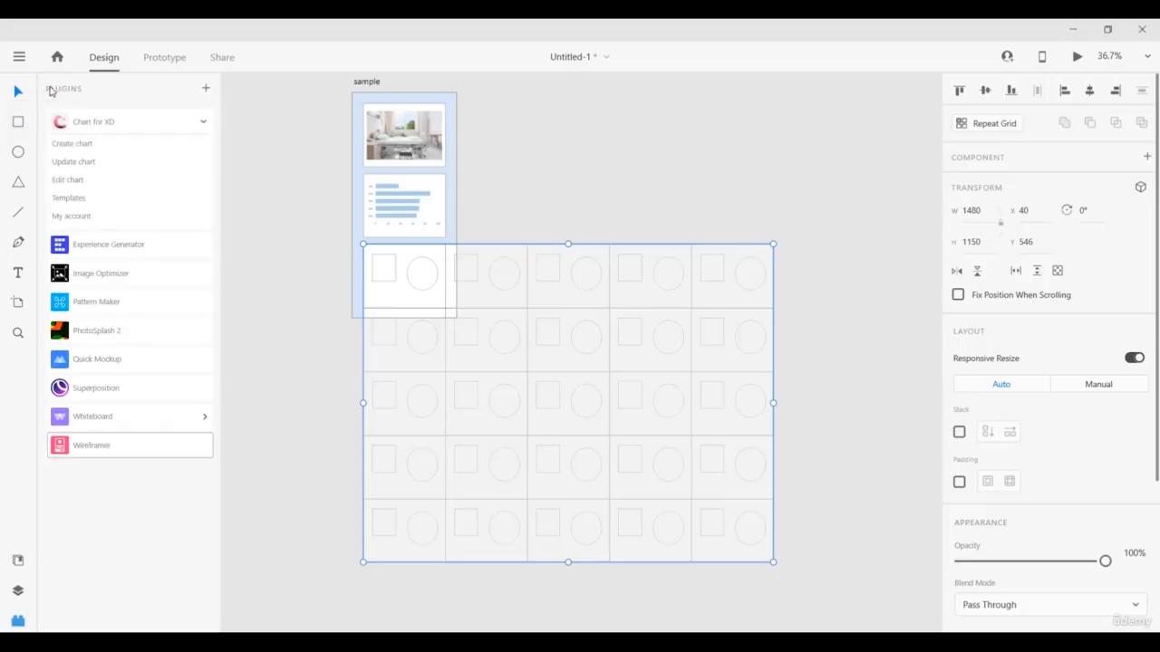
Preview Quick Mockup's elements, then its page templates filtered to mobile layouts.
left_click(89, 363)
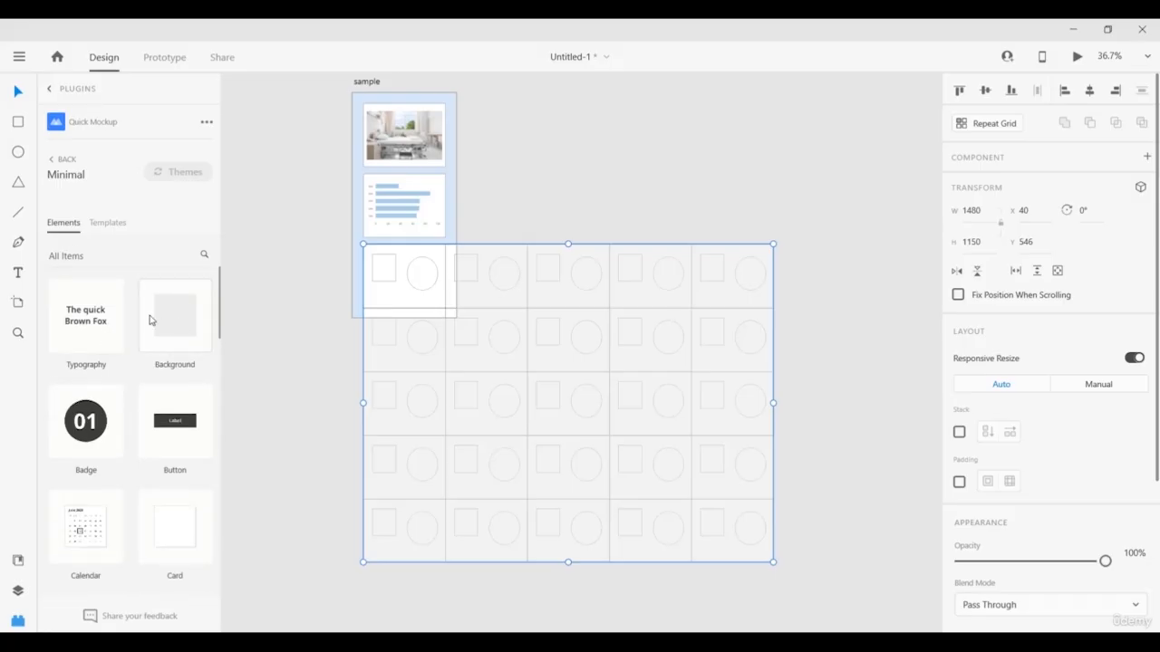
scroll(124, 404, "down", 10)
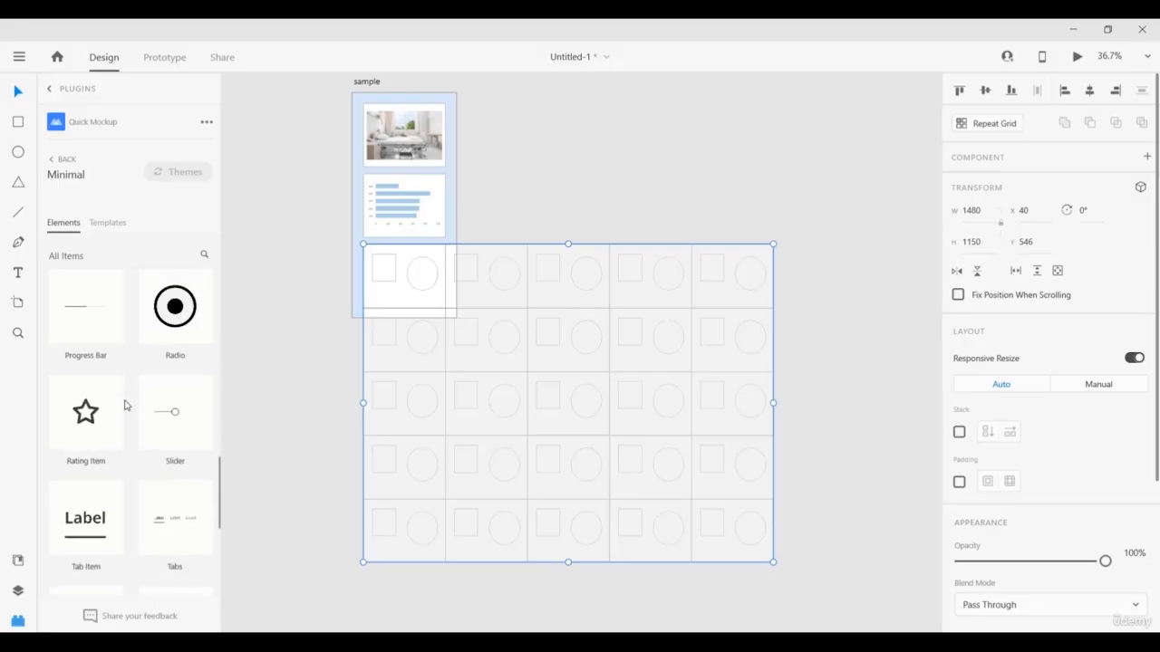
scroll(124, 404, "up", 10)
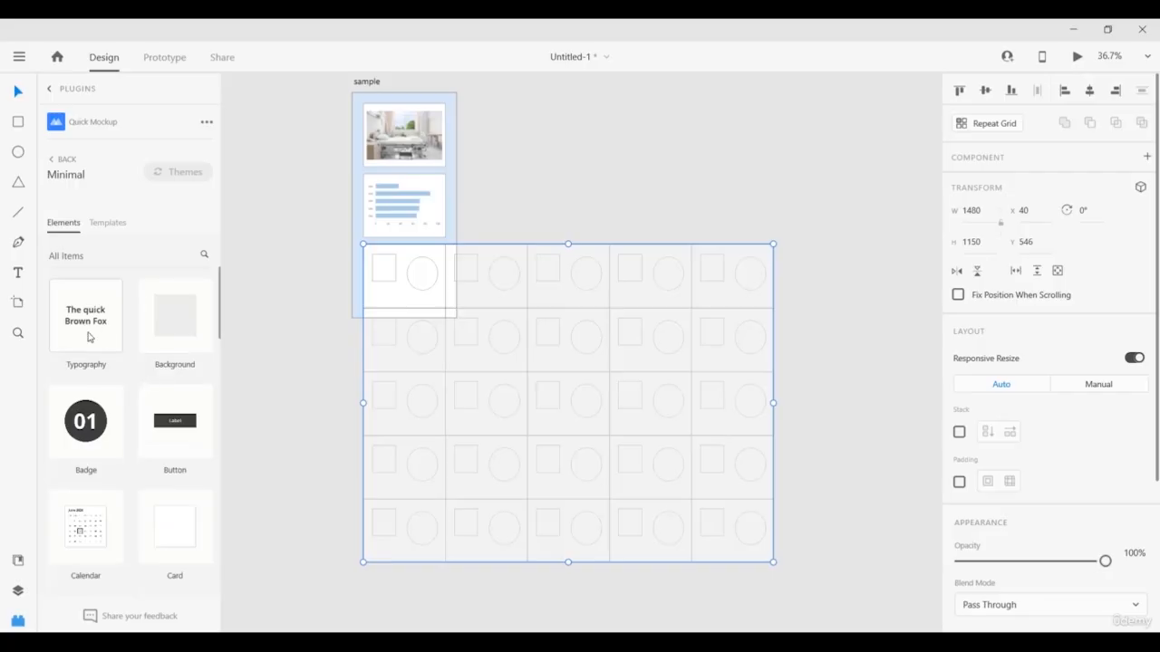
scroll(88, 337, "down", 6)
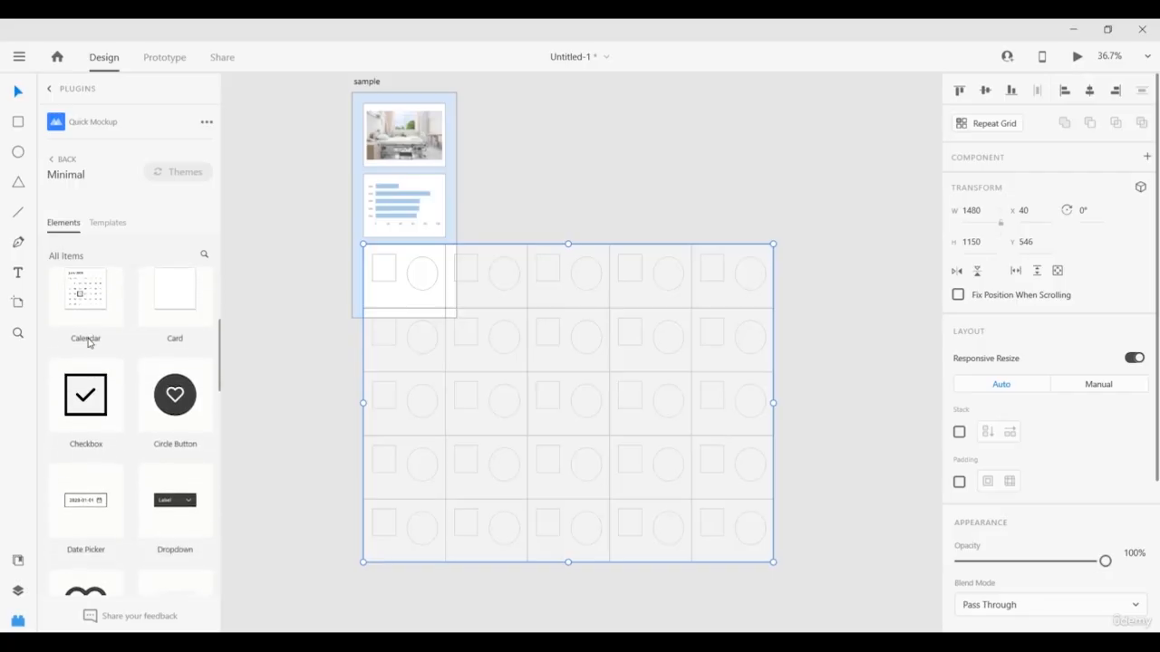
left_click(100, 224)
scroll(114, 299, "down", 5)
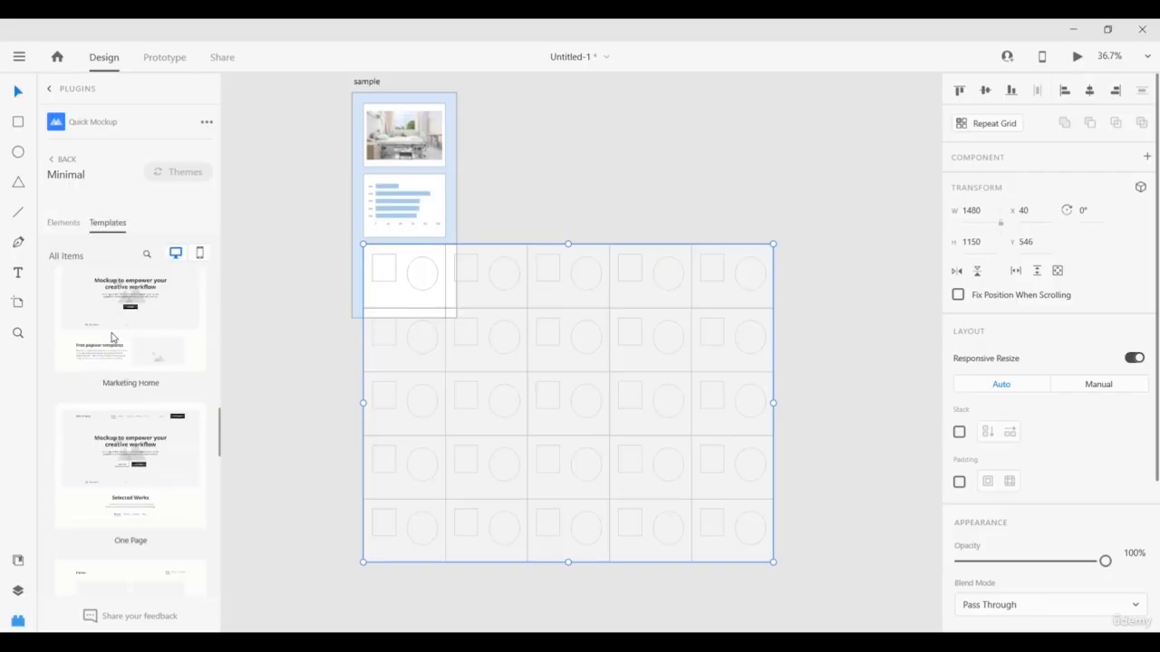
scroll(109, 349, "down", 10)
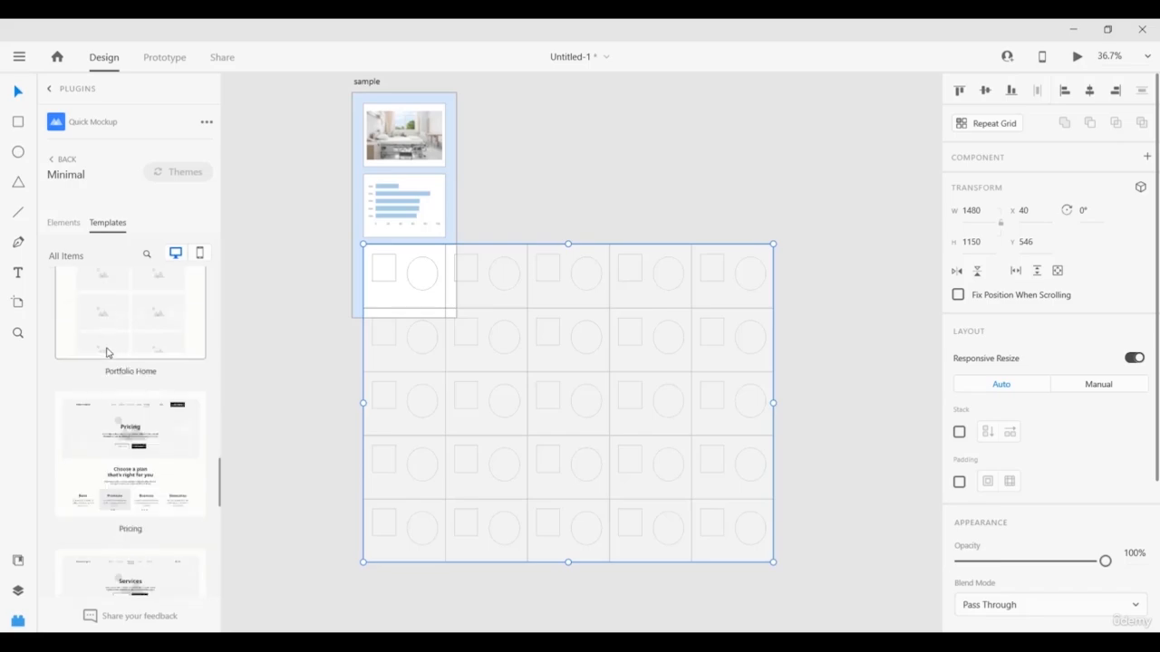
left_click(197, 255)
scroll(108, 354, "down", 5)
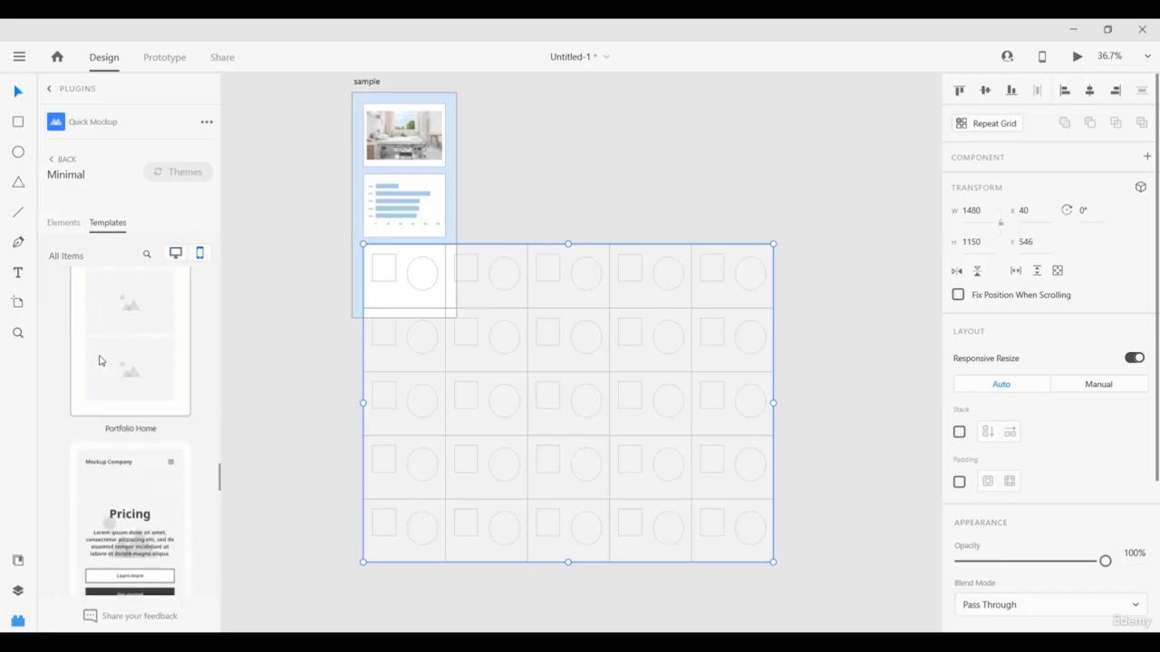
scroll(100, 358, "down", 8)
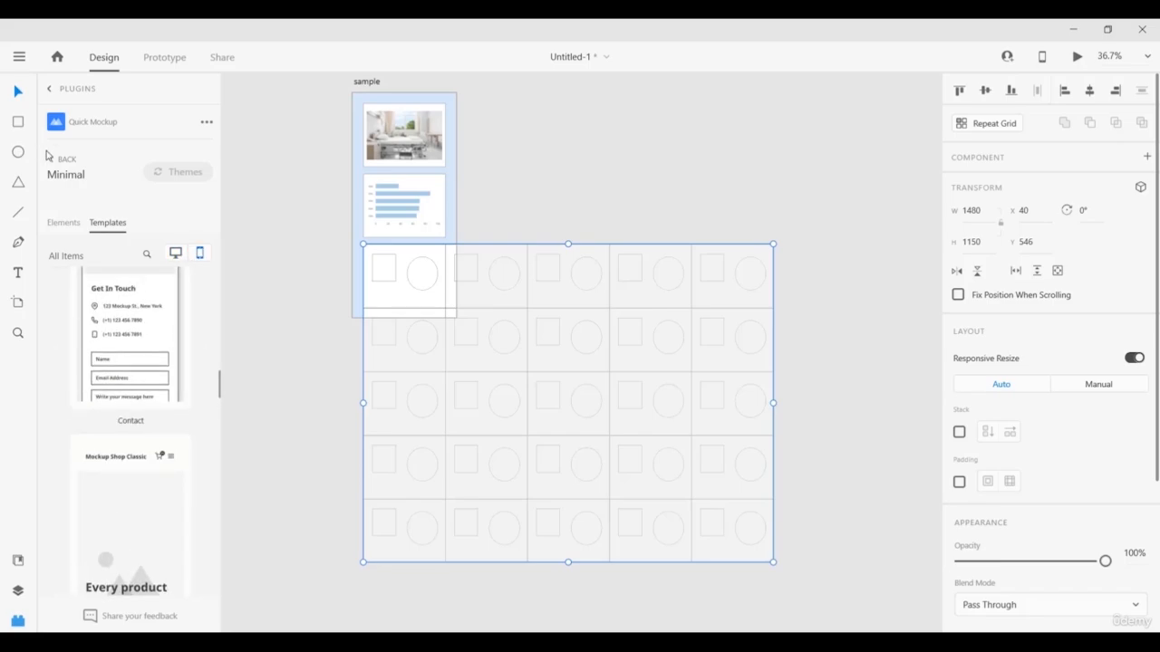
Return to the plugin list, delete the square-and-circle grid, and pan the canvas.
left_click(50, 156)
left_click(50, 89)
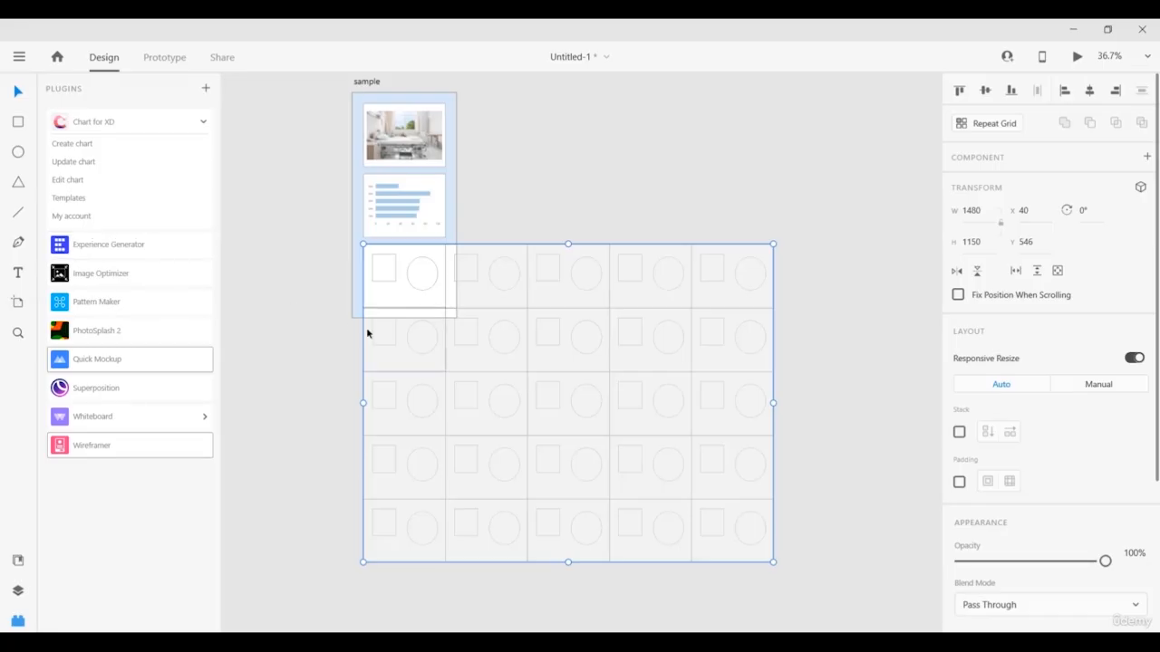
right_click(459, 298)
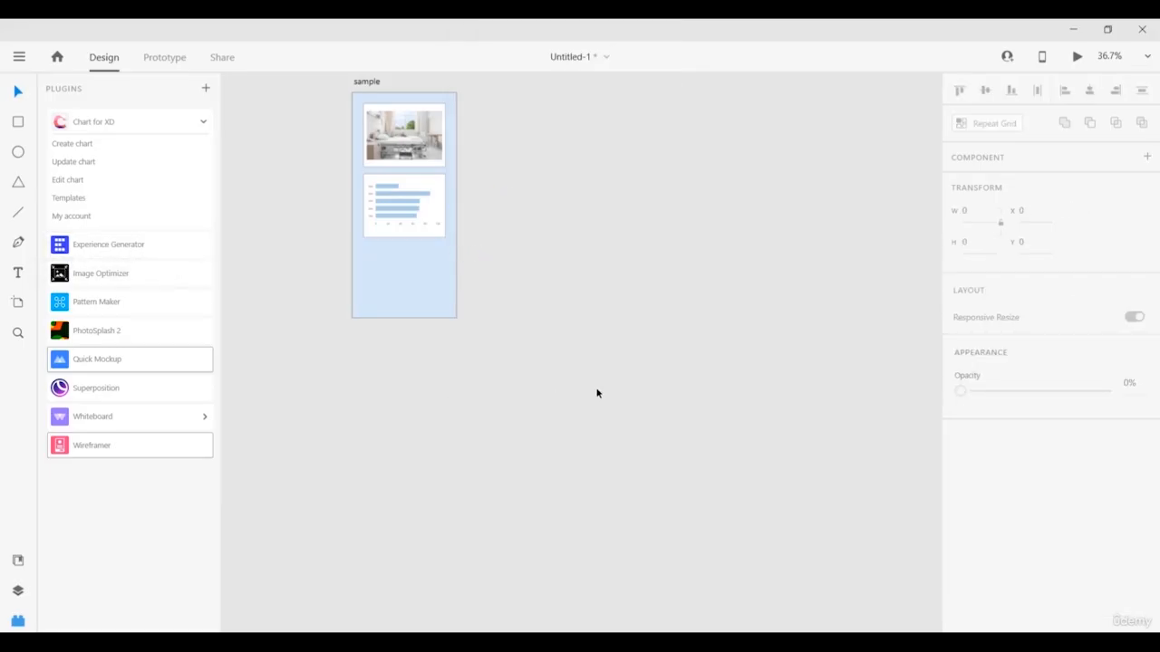
left_click_drag(596, 394, 365, 417)
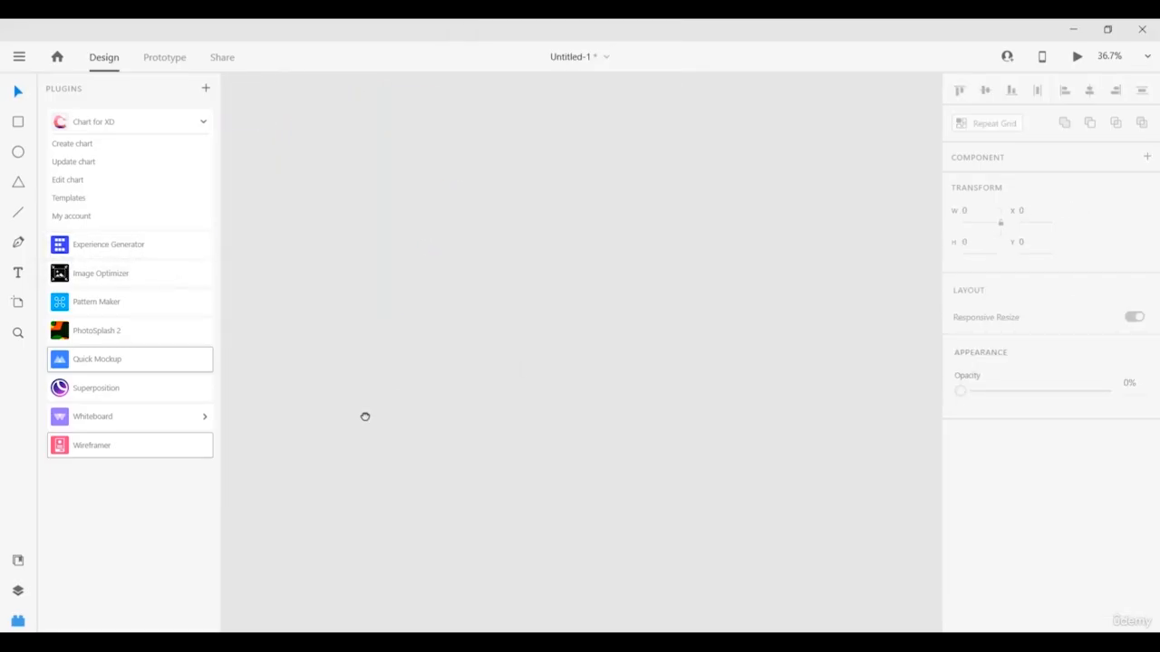
In Experience Generator, tick Android Tablet as the device and Calendar as the experience.
left_click(81, 244)
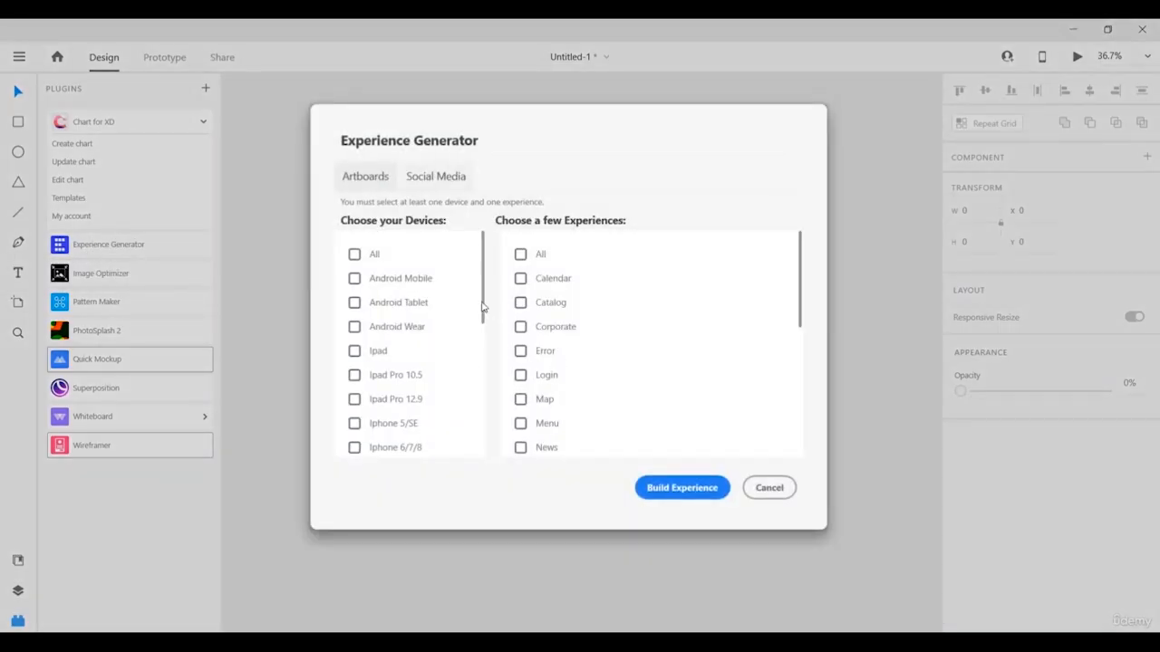
scroll(388, 294, "down", 5)
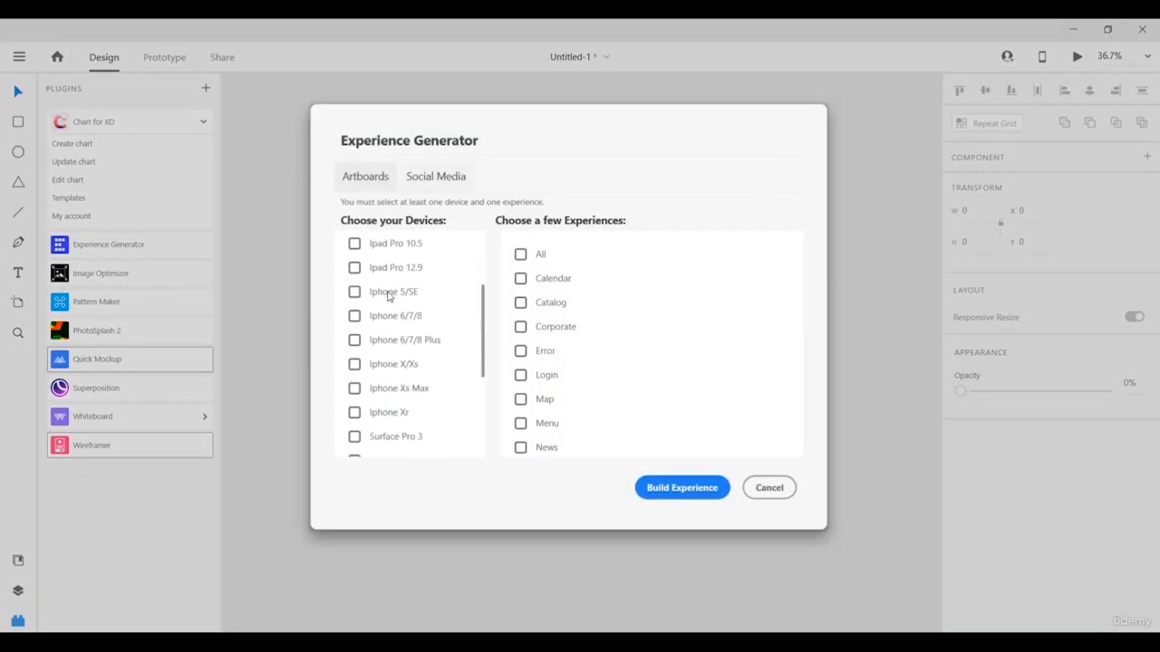
scroll(387, 297, "up", 5)
scroll(388, 297, "up", 1)
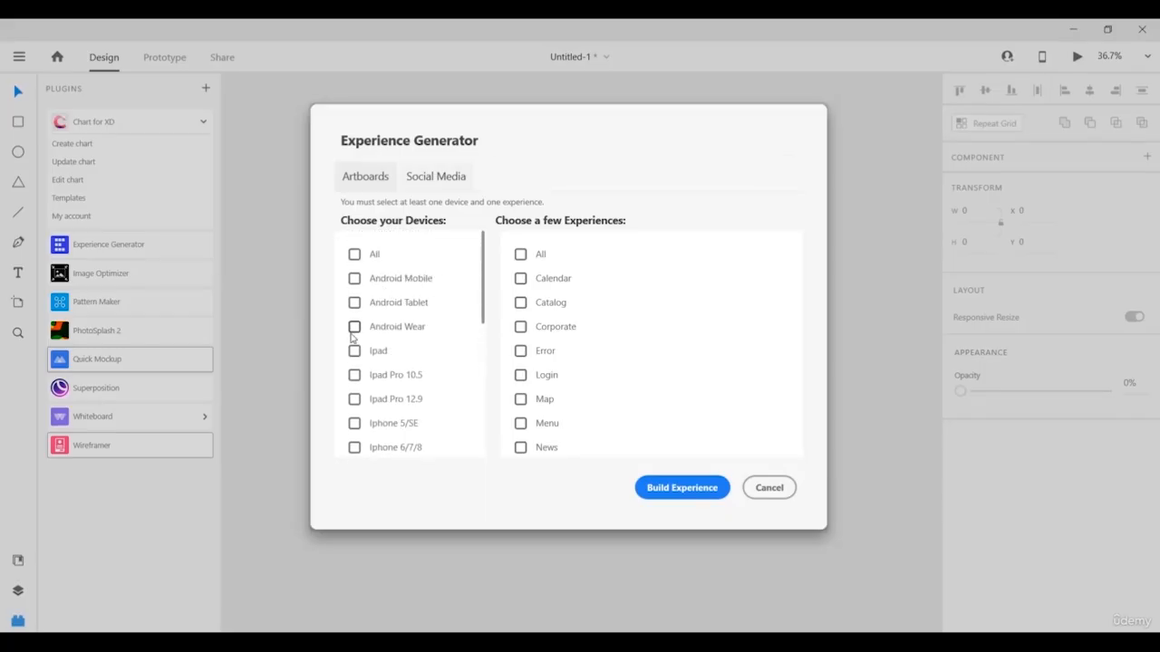
scroll(387, 299, "down", 5)
scroll(392, 385, "up", 1)
scroll(391, 385, "up", 4)
scroll(555, 316, "down", 8)
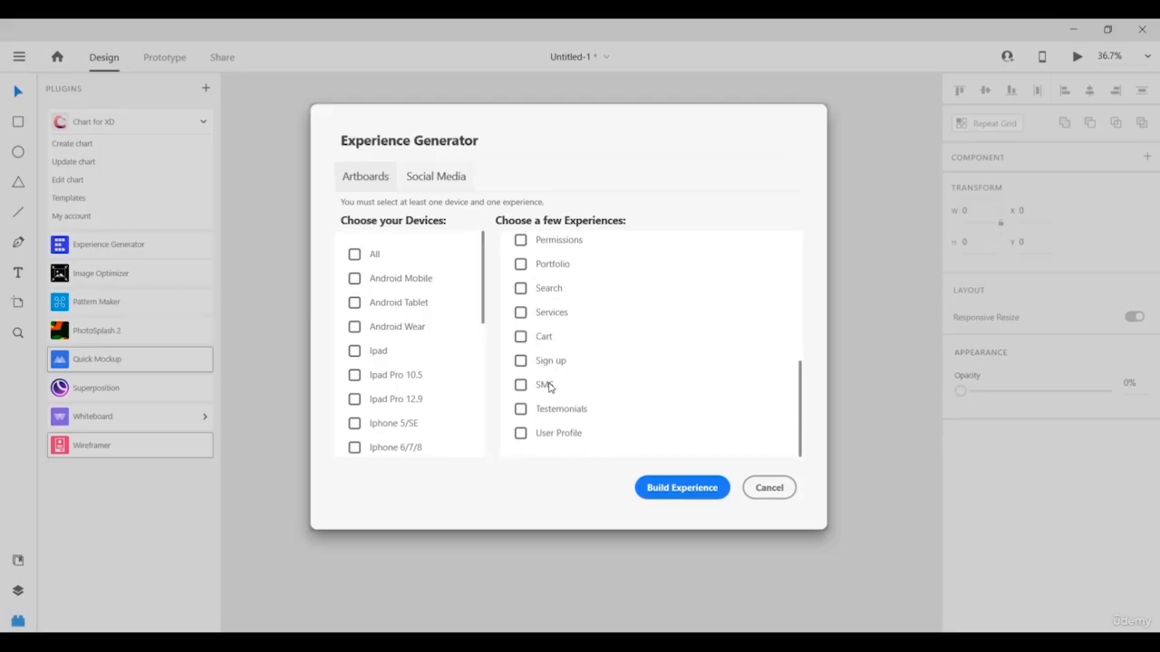
scroll(562, 394, "up", 8)
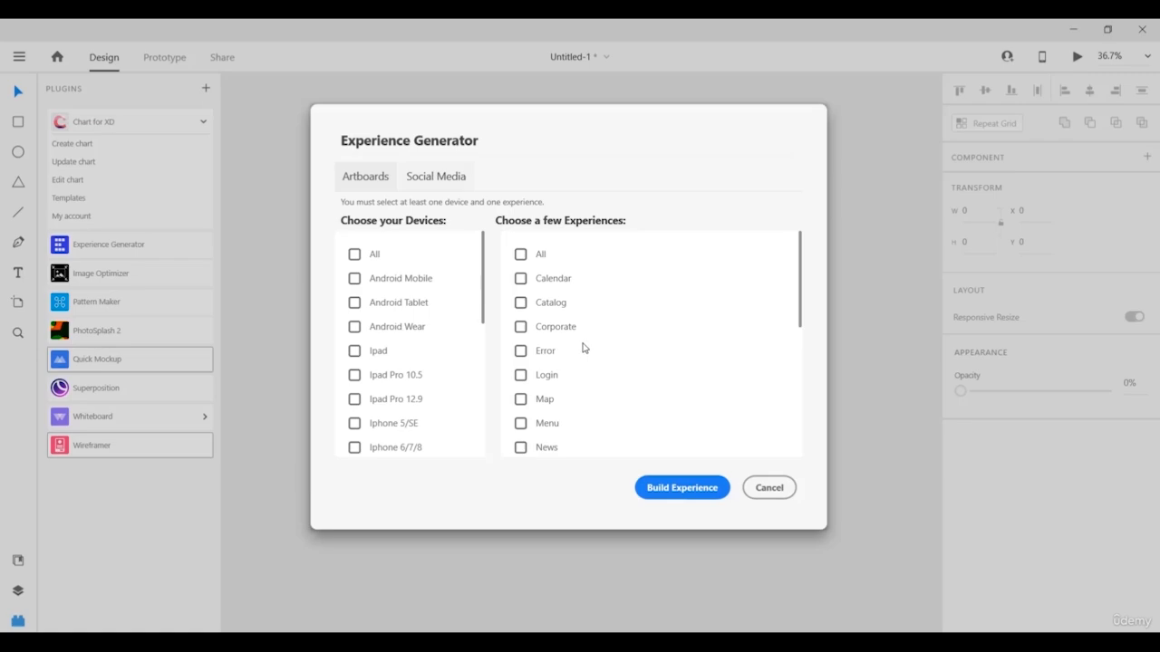
left_click(354, 307)
left_click(521, 281)
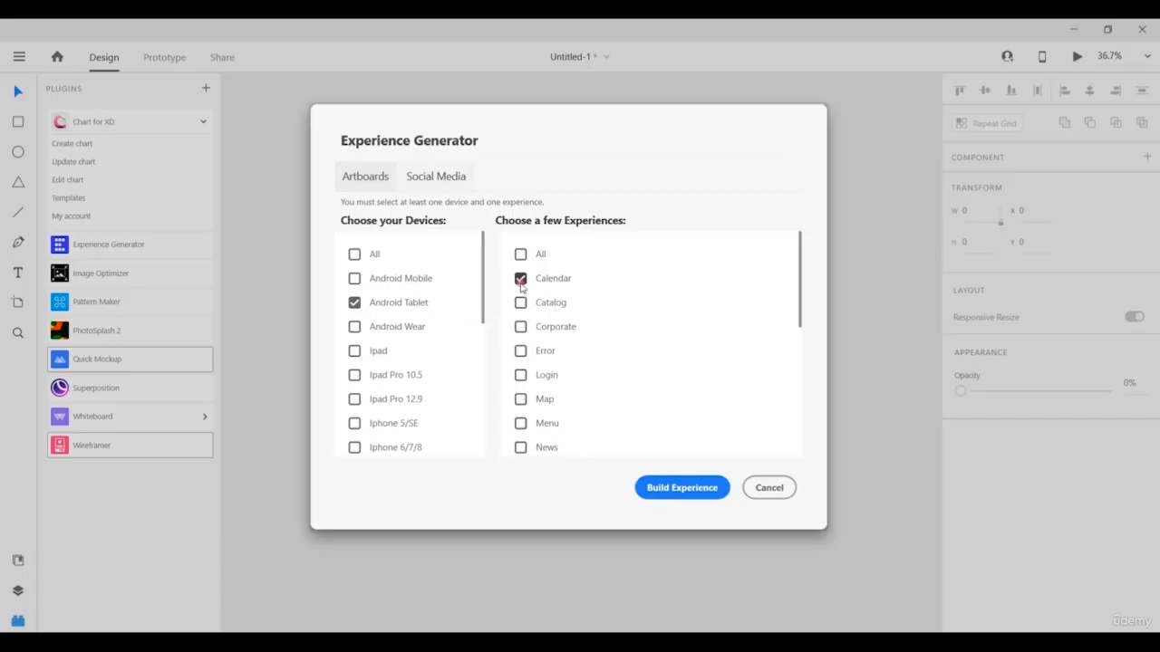
Build the blank 768×1024 'Android-tablet Calendar - Calendar' artboard and check its name.
left_click(661, 494)
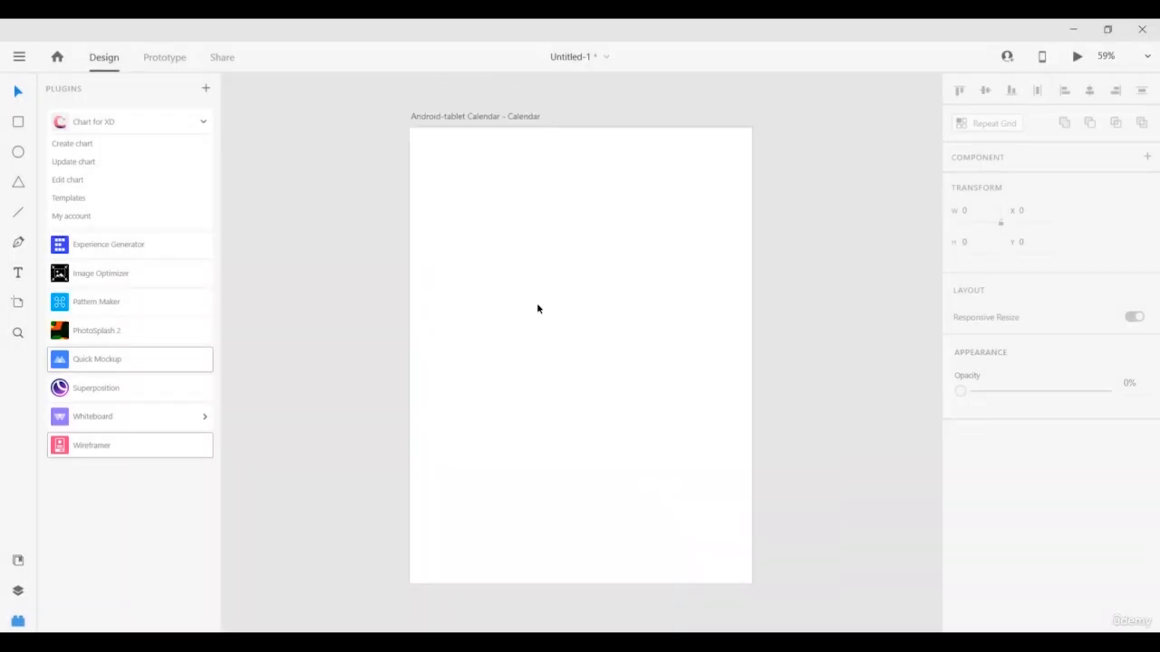
left_click(504, 119)
left_click(470, 117)
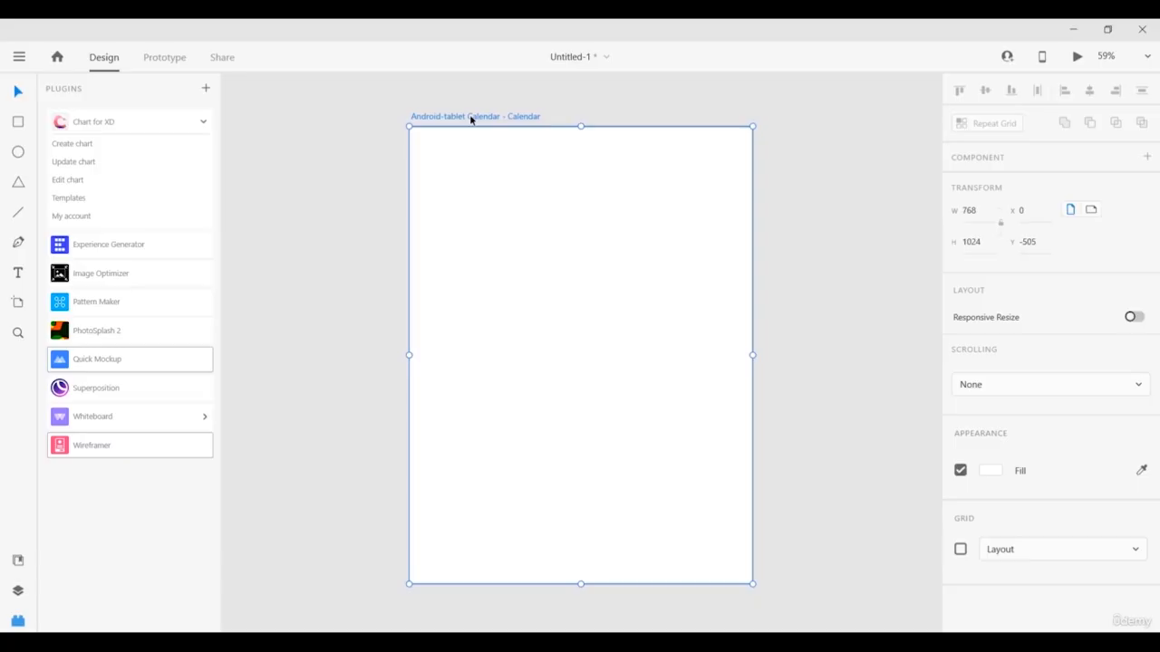
double_click(471, 117)
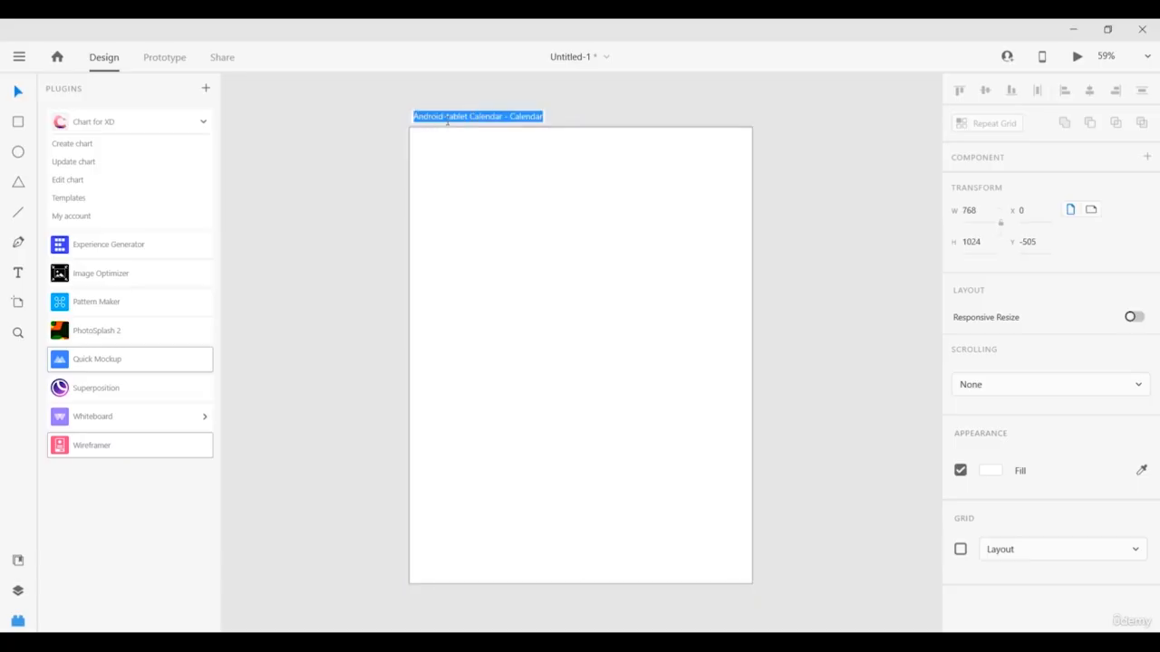
left_click(475, 192)
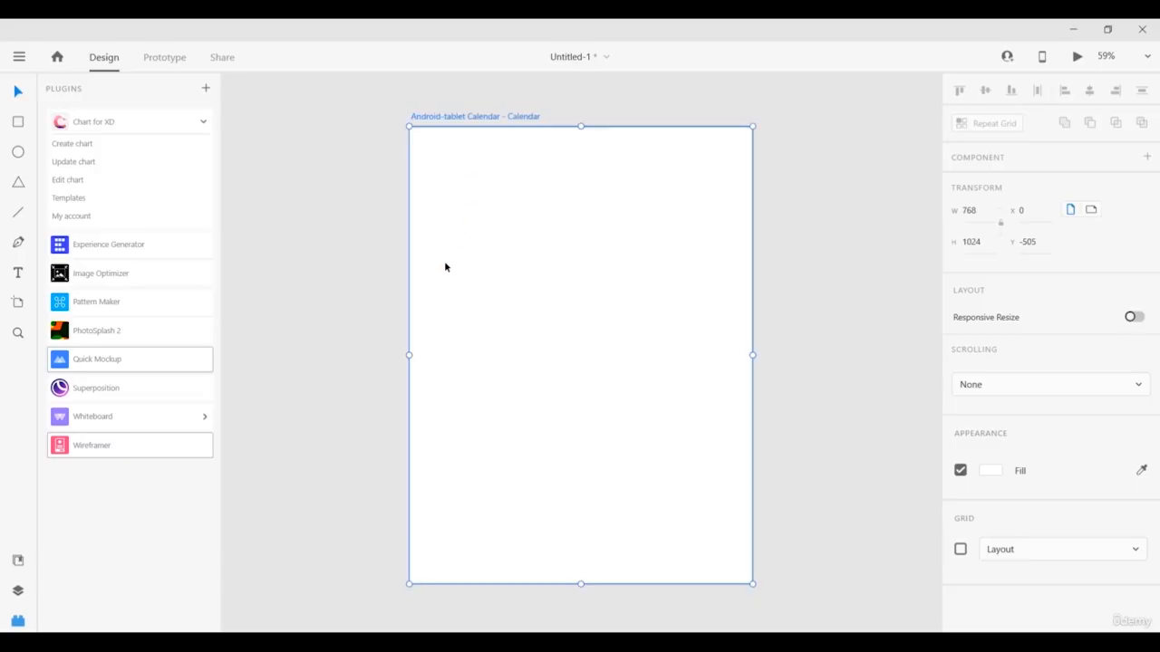
Build a 'Facebook_Canvas Product Set' artboard from Experience Generator's Social Media experiences.
left_click(122, 245)
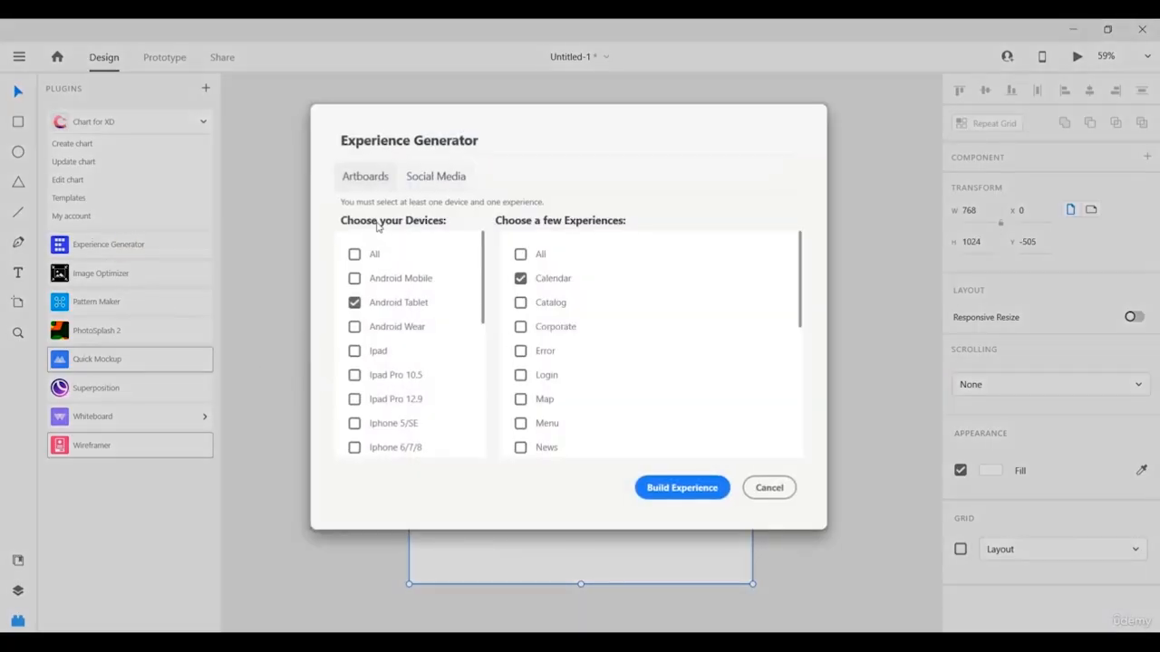
left_click(420, 182)
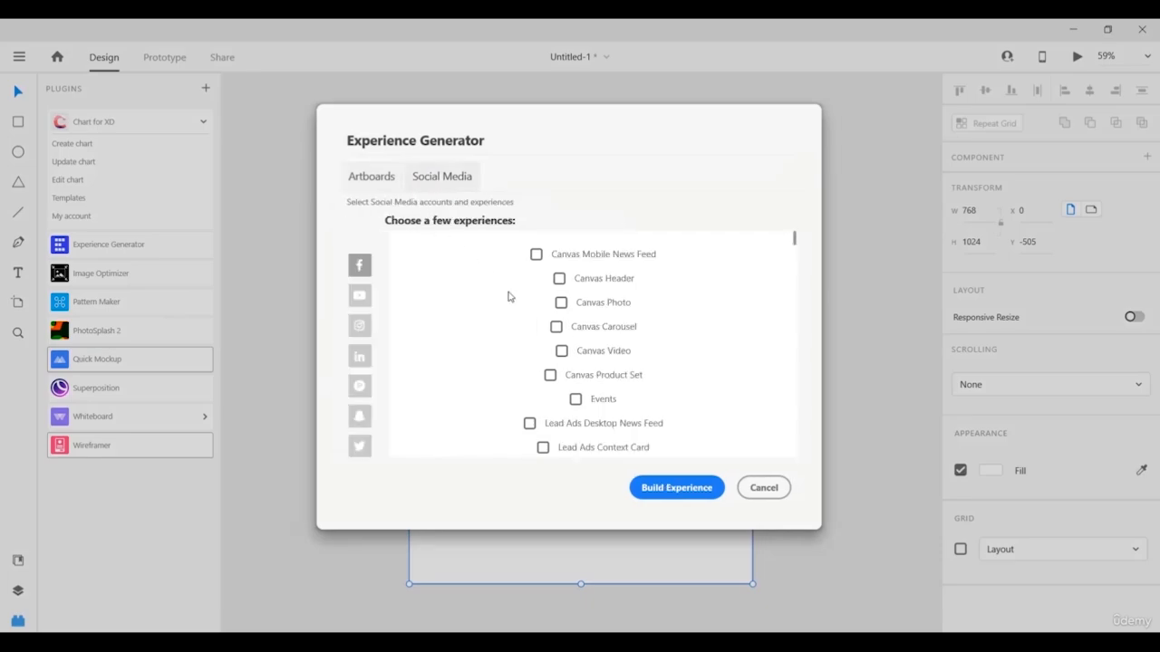
scroll(508, 297, "down", 10)
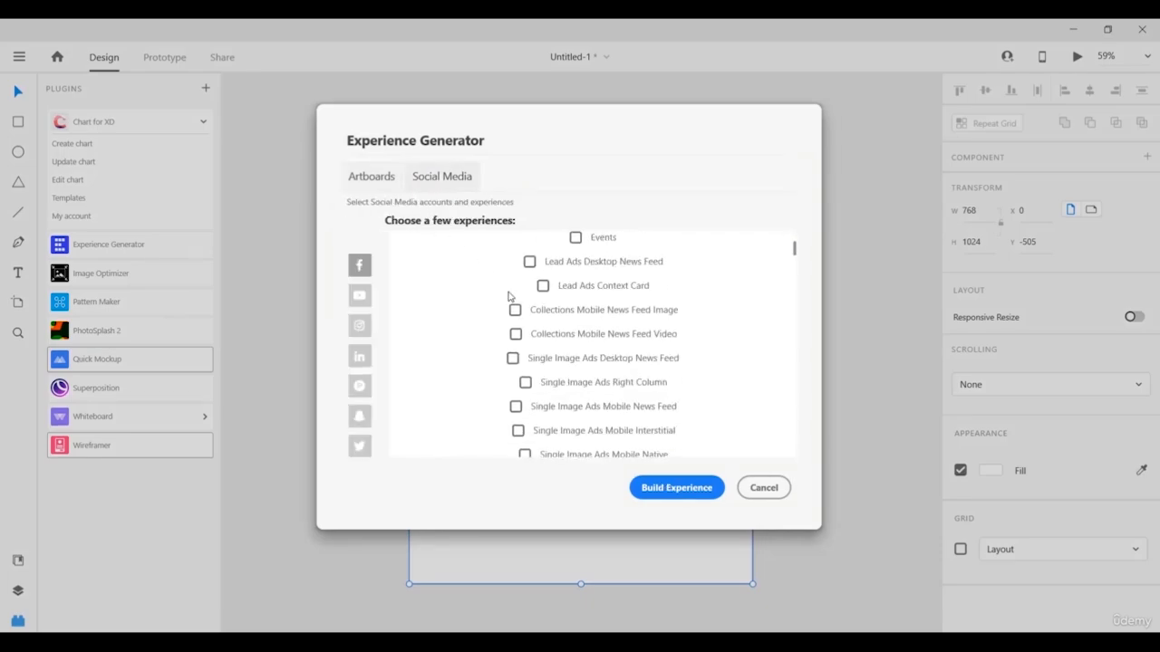
scroll(508, 296, "down", 15)
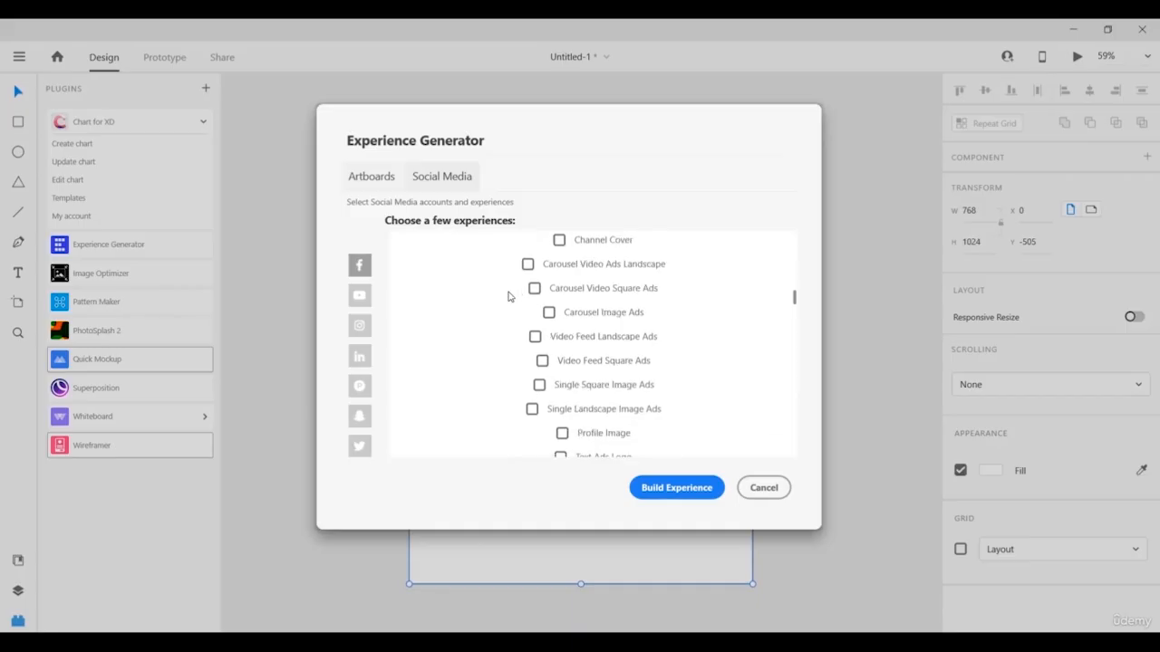
scroll(508, 297, "down", 15)
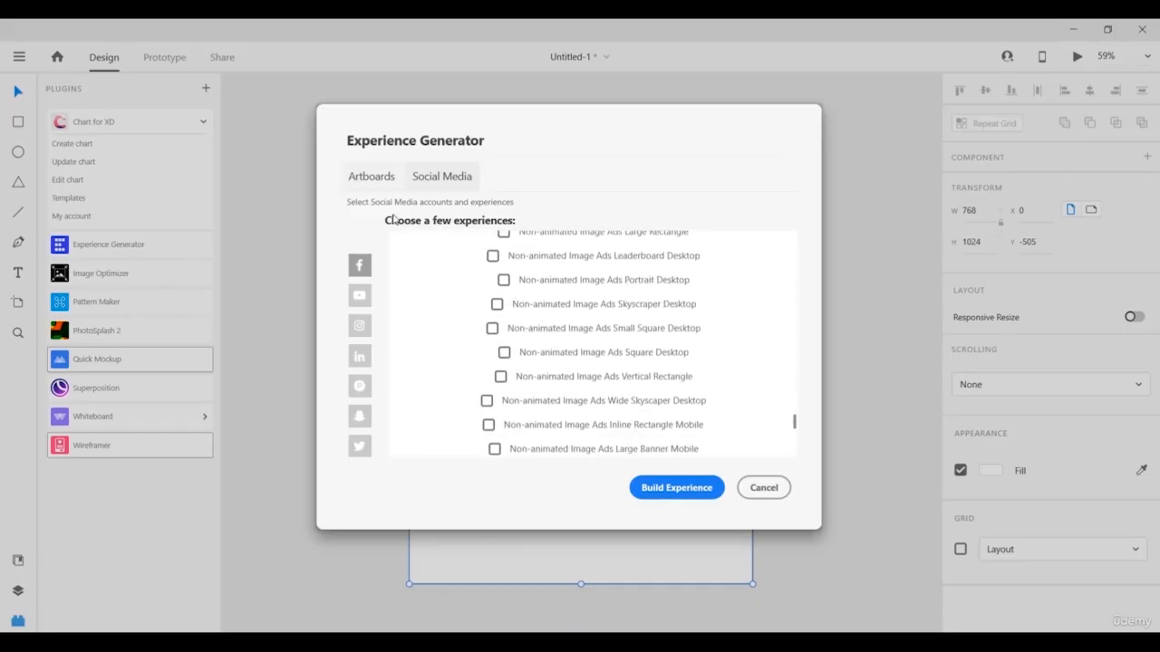
left_click(367, 176)
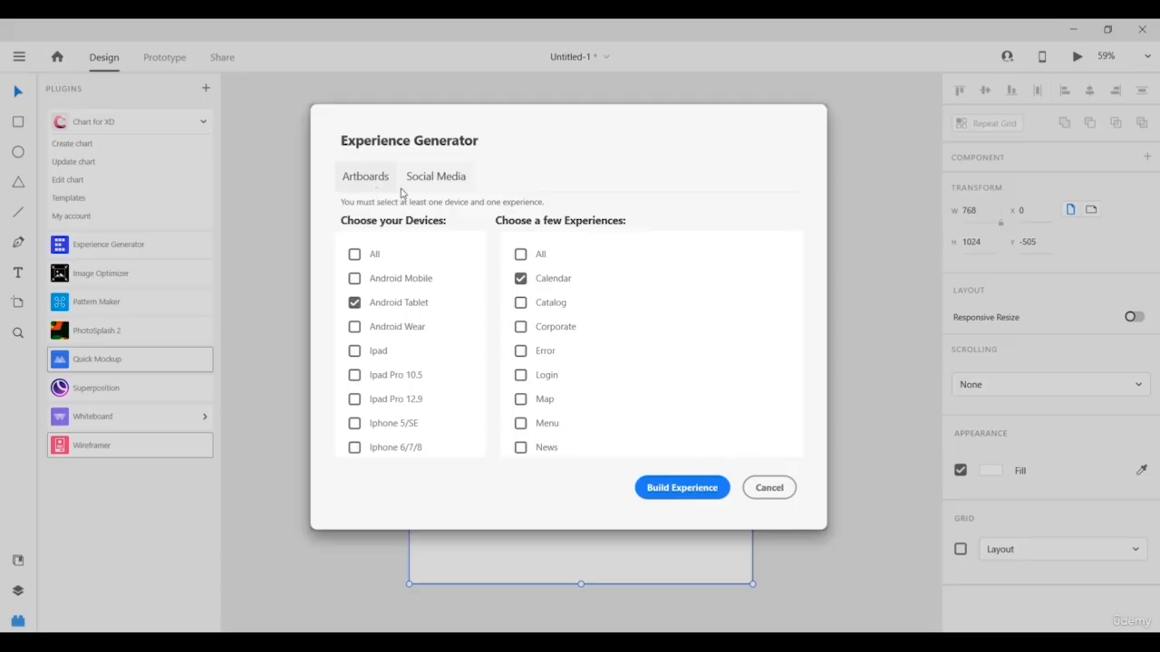
left_click(439, 178)
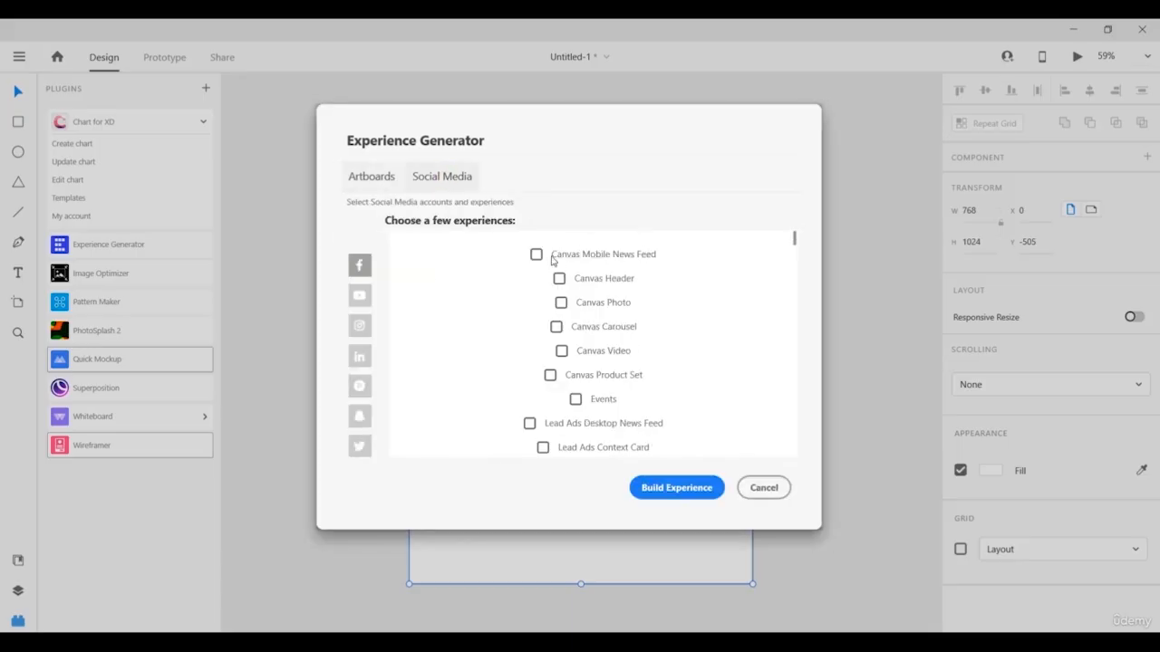
left_click(550, 375)
left_click(681, 492)
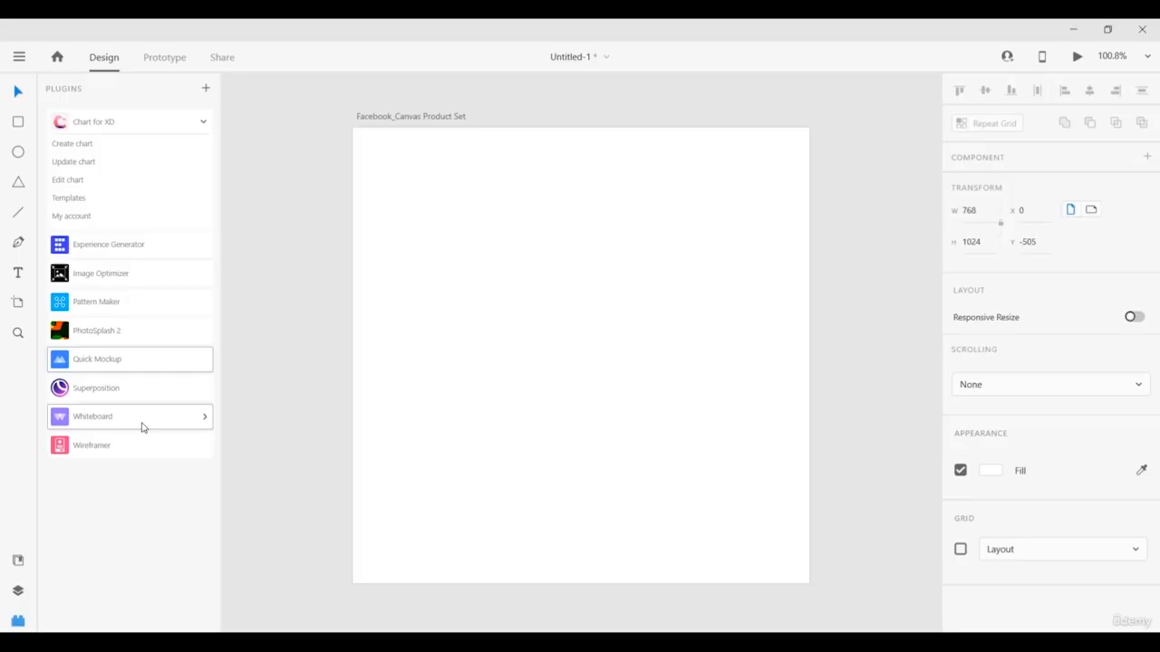
Open the Whiteboard plugin and look through its Brainstorming templates.
left_click(142, 427)
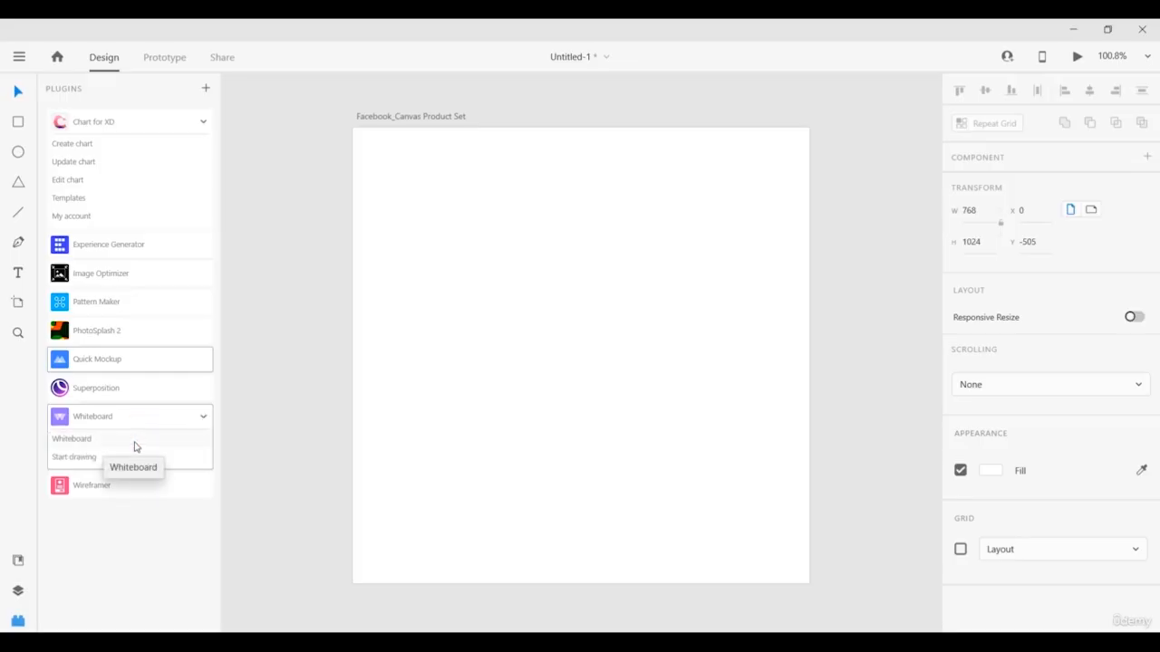
left_click(135, 443)
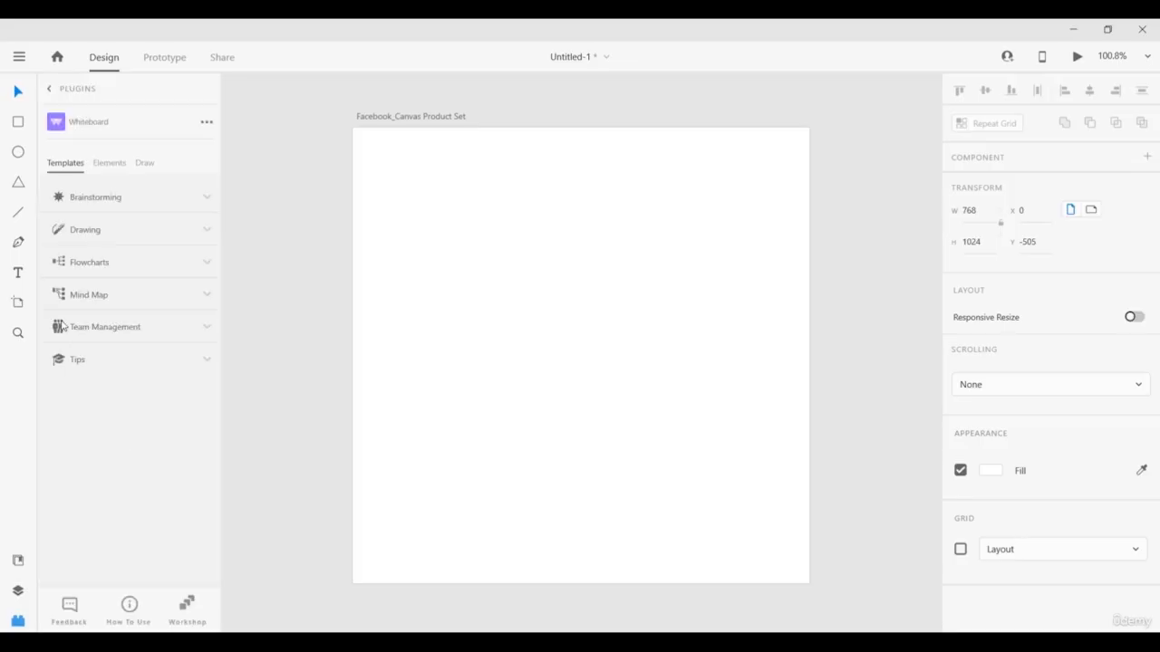
left_click(85, 200)
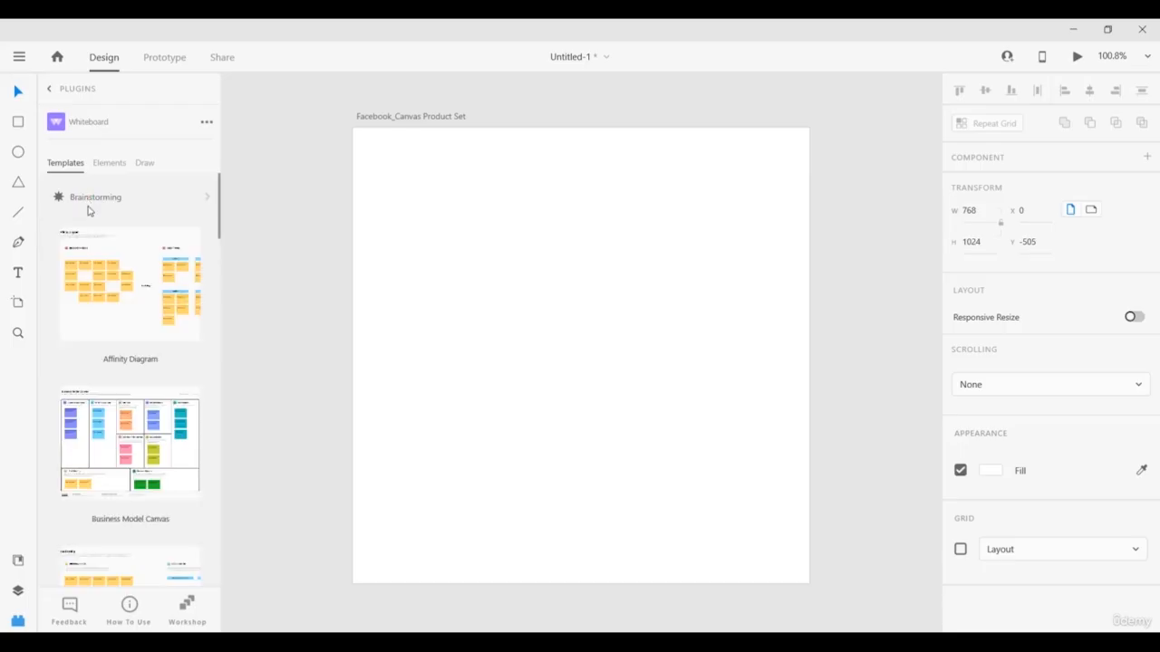
scroll(91, 218, "down", 4)
scroll(95, 231, "up", 4)
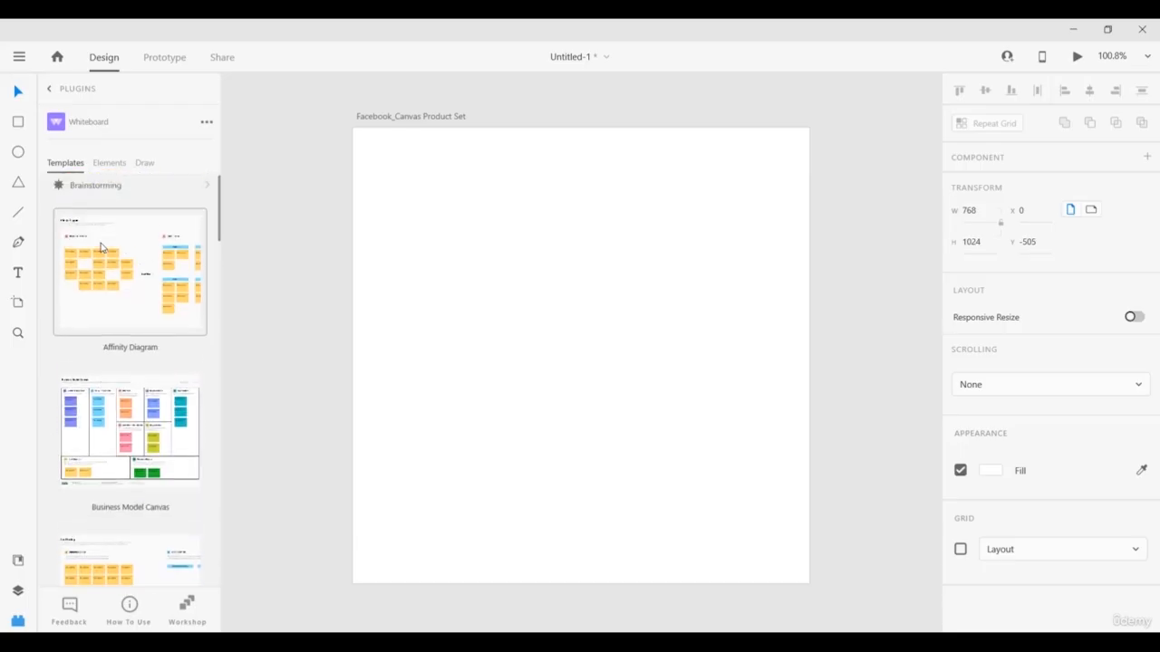
scroll(102, 247, "down", 4)
scroll(102, 247, "down", 3)
scroll(94, 227, "up", 6)
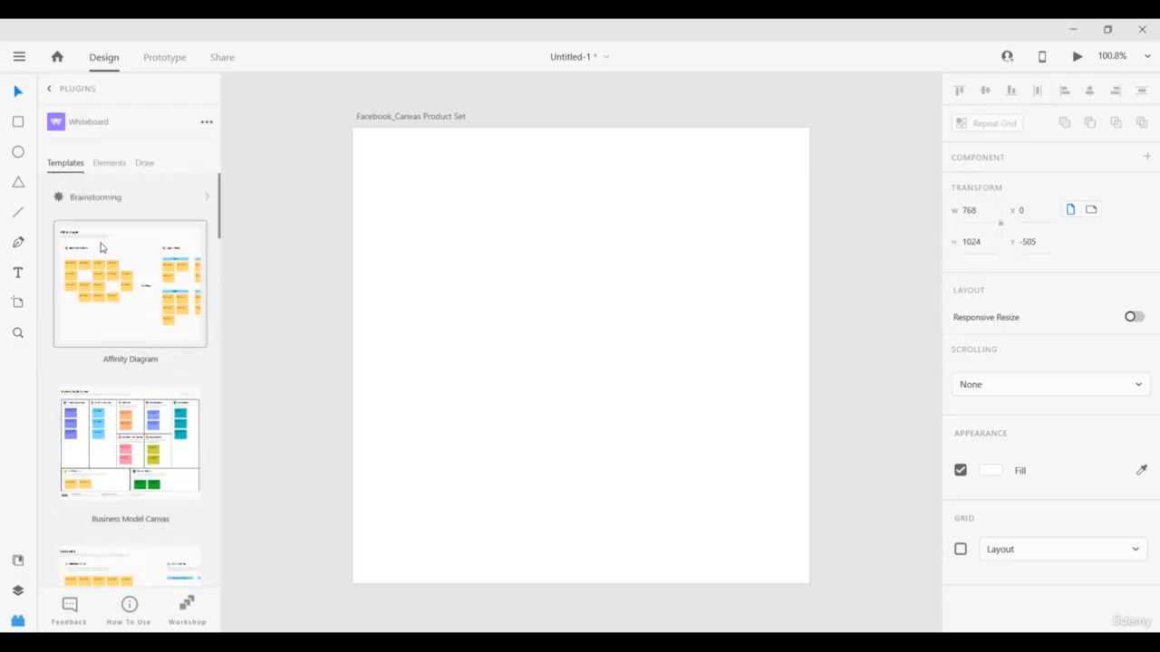
left_click(92, 198)
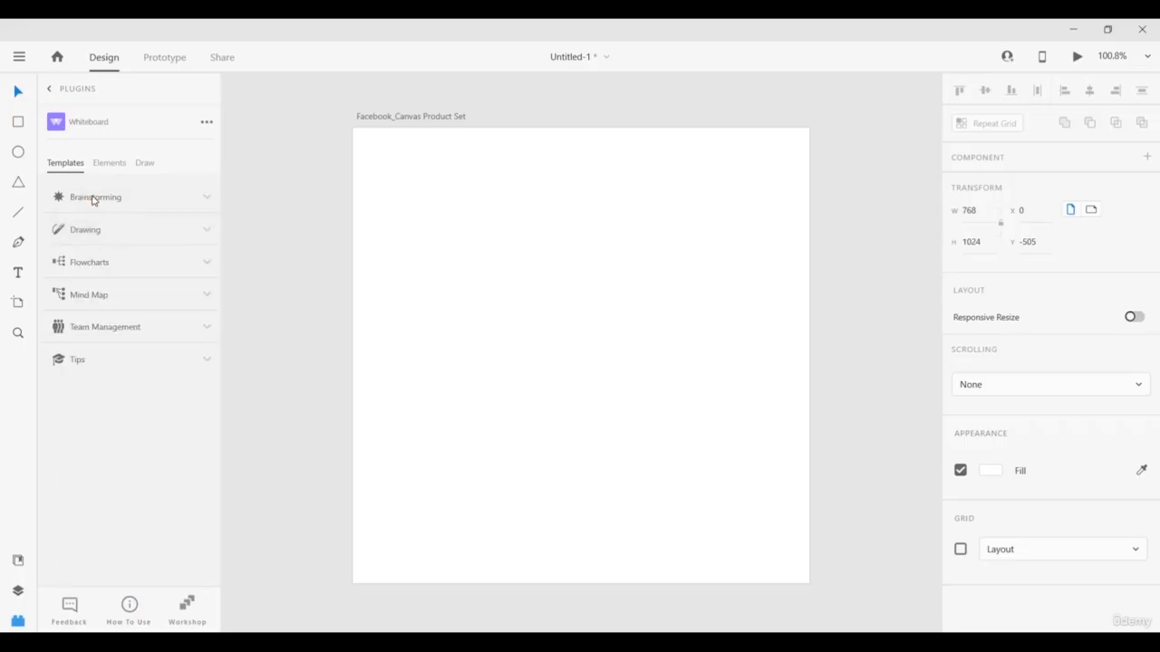
Browse the Drawing, Flowcharts, Mind Map and Team Management template categories.
left_click(102, 232)
scroll(114, 285, "down", 5)
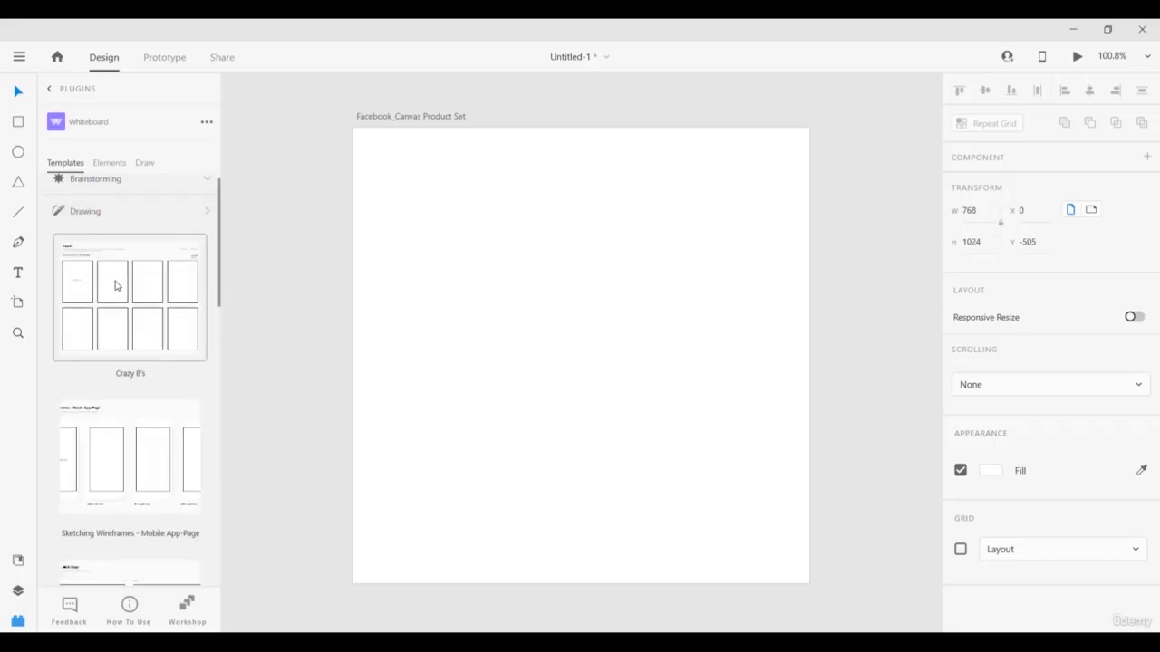
scroll(114, 284, "up", 4)
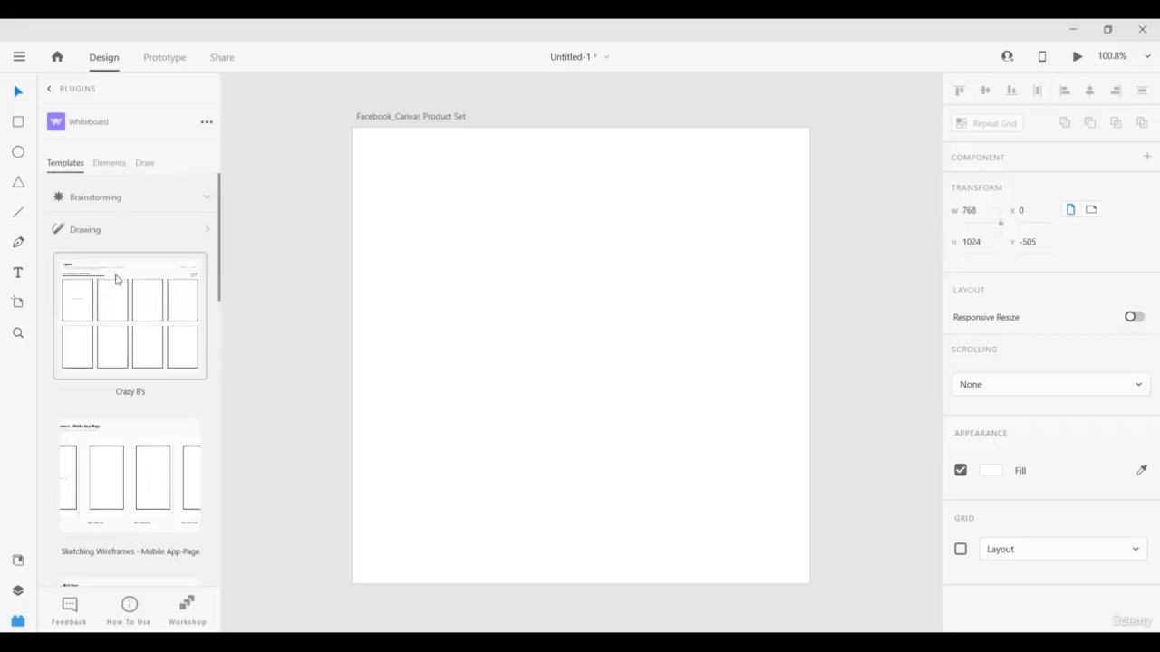
left_click(102, 232)
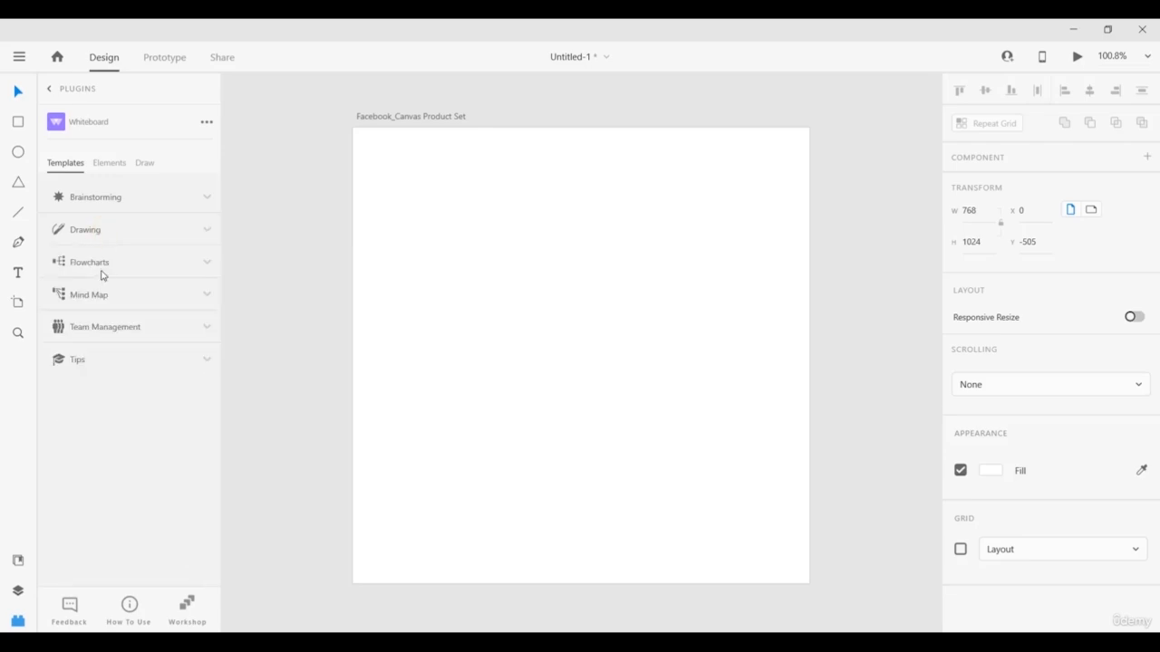
left_click(91, 265)
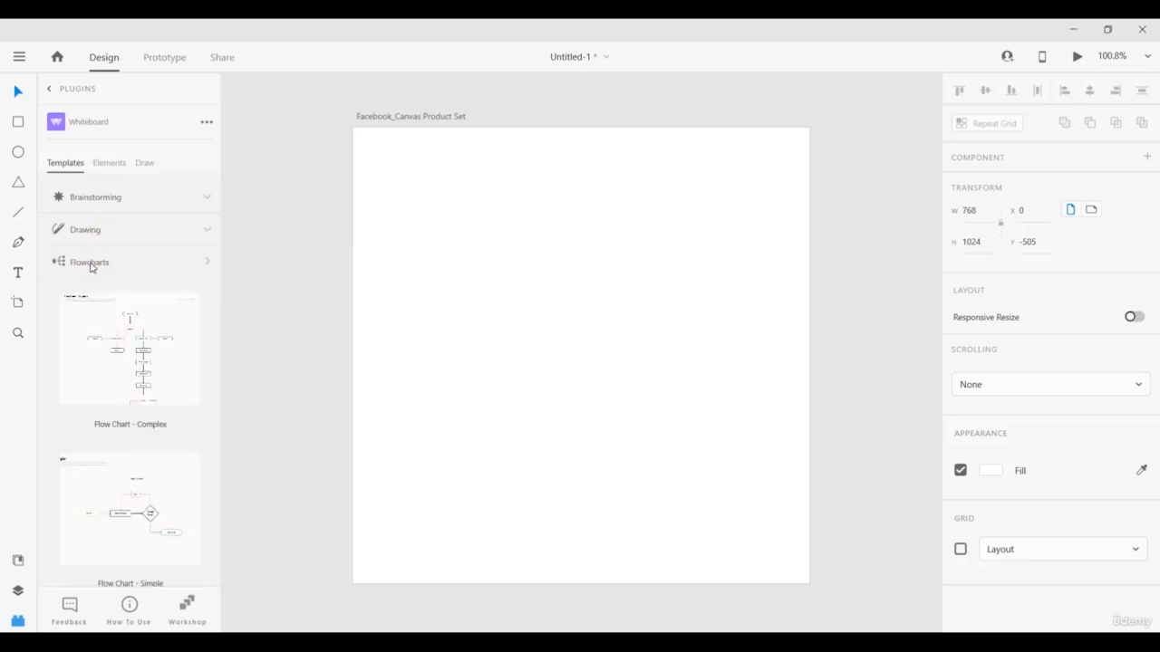
left_click(91, 264)
left_click(80, 301)
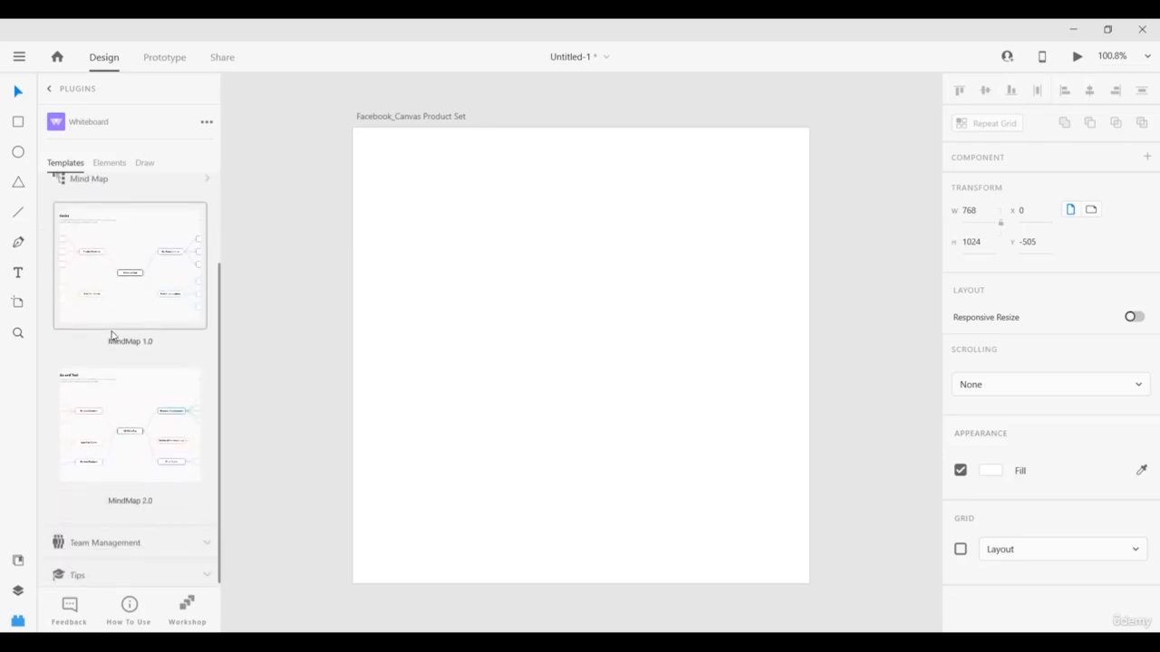
scroll(112, 332, "up", 2)
left_click(87, 295)
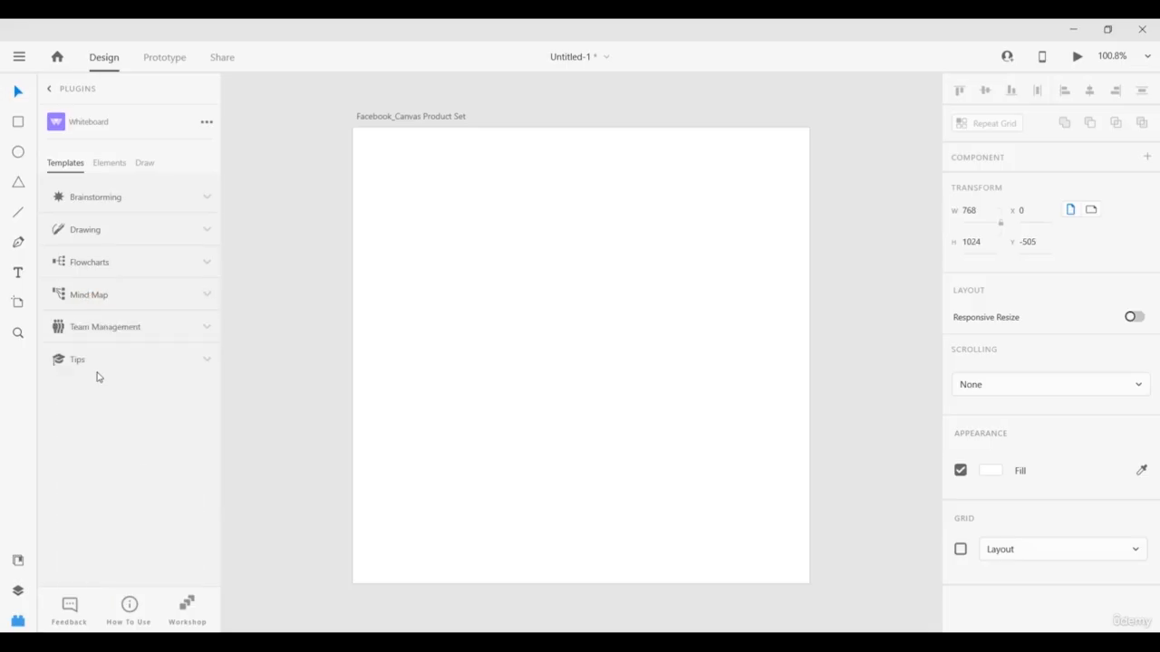
left_click(93, 335)
scroll(93, 337, "down", 6)
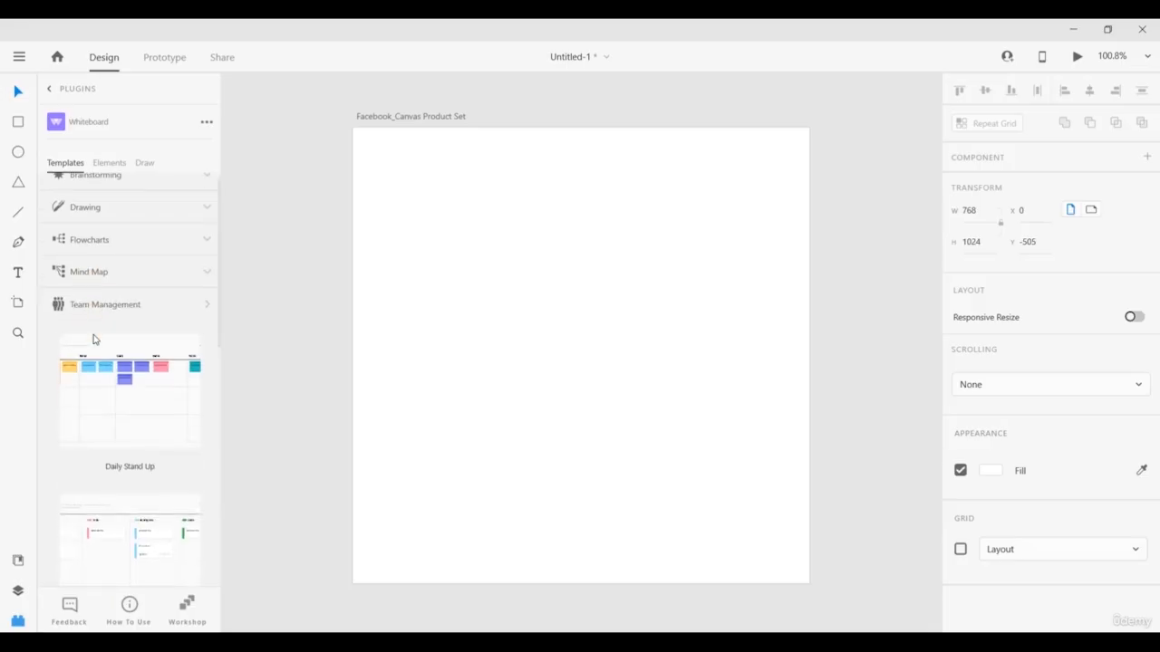
scroll(93, 337, "up", 3)
scroll(93, 337, "up", 5)
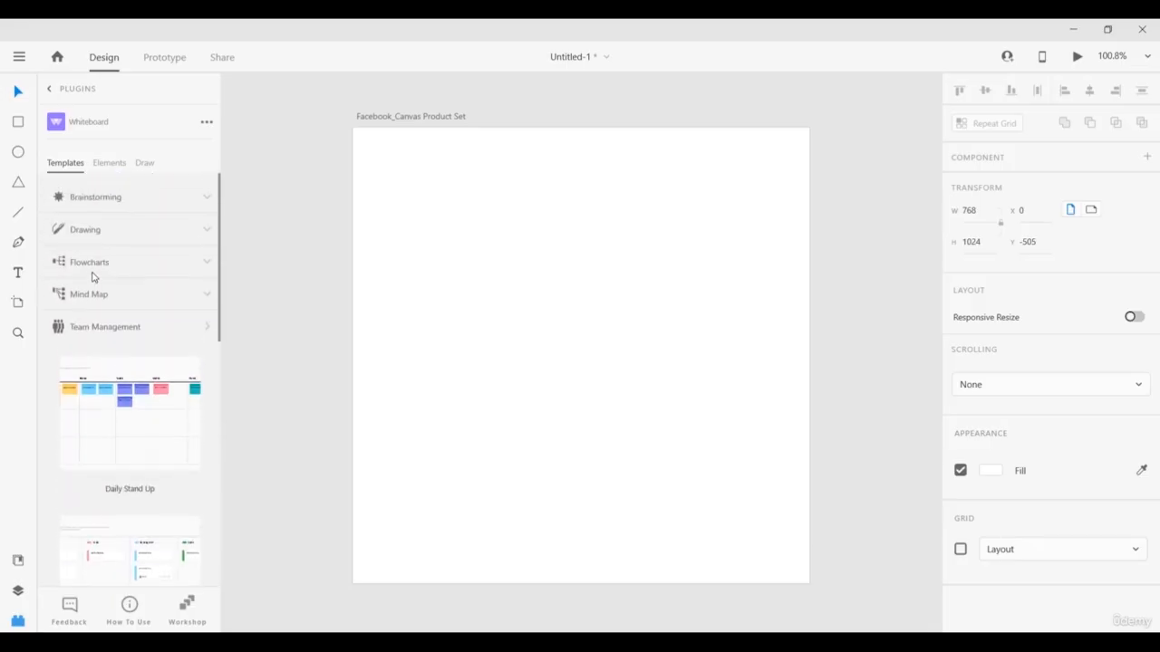
Scroll through Whiteboard's Elements, then switch to its Draw section.
left_click(109, 162)
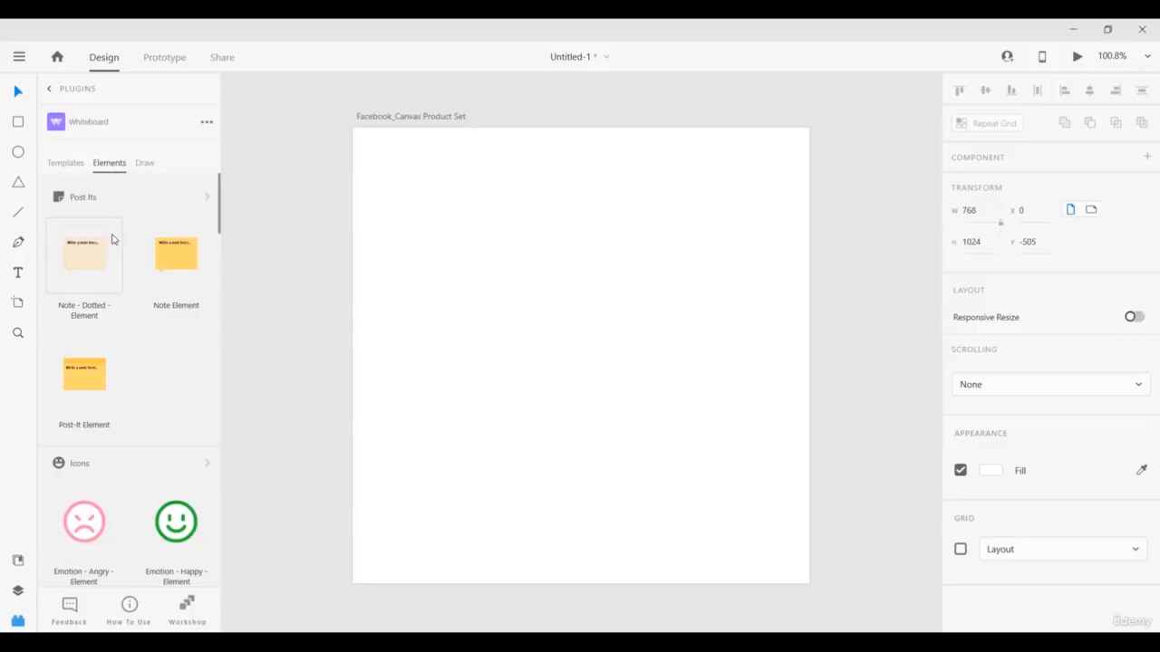
scroll(114, 240, "down", 10)
scroll(113, 255, "down", 3)
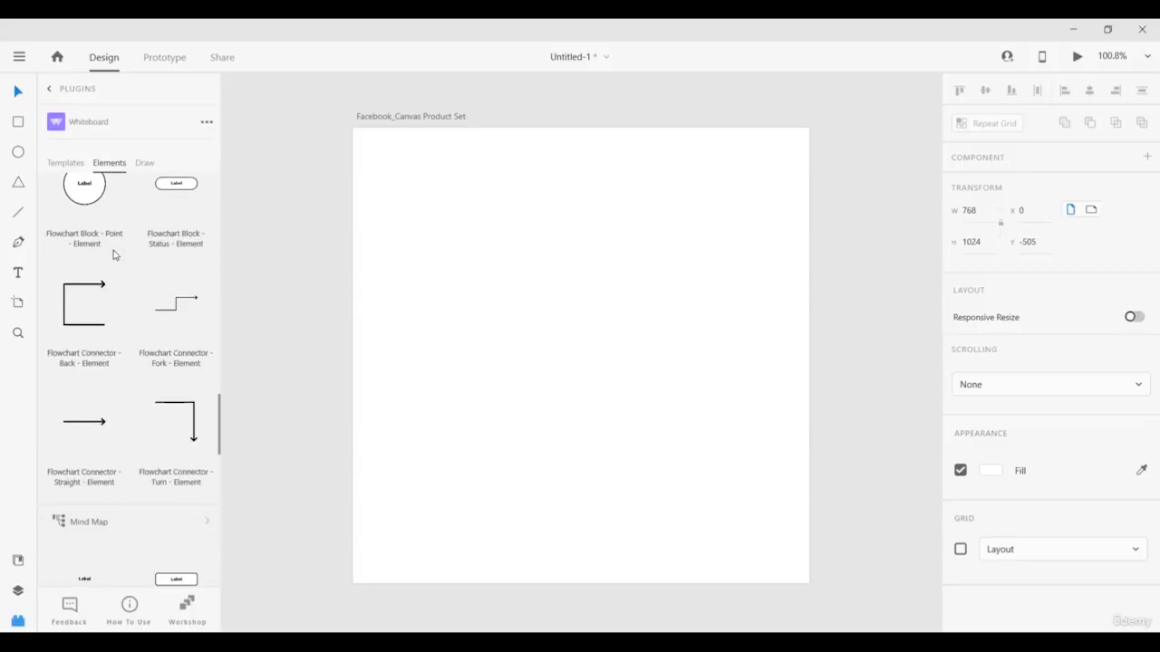
scroll(112, 254, "up", 8)
scroll(102, 245, "up", 3)
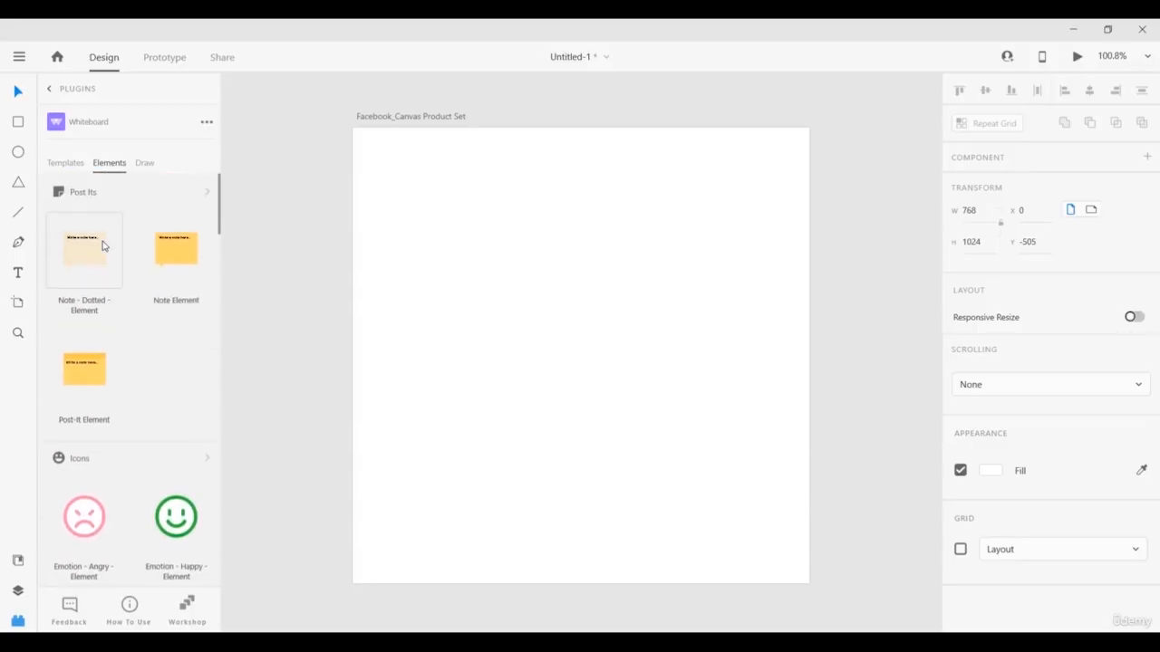
left_click(142, 165)
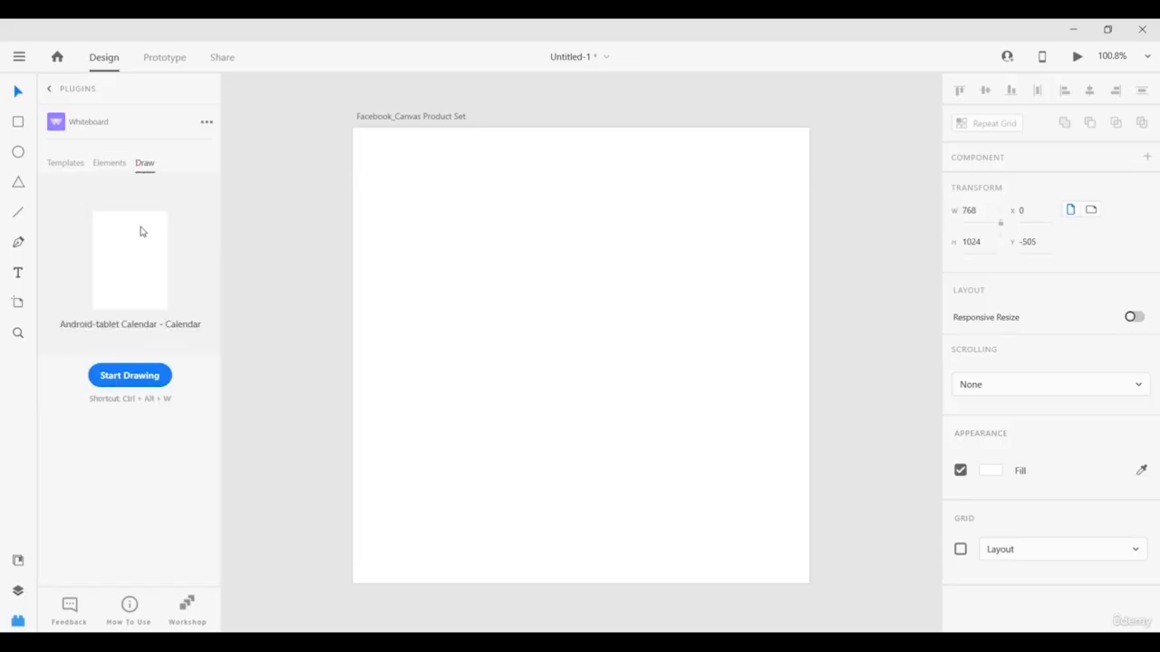
Open the sketch canvas over the calendar artboard, clear it, and close it undrawn.
left_click(130, 376)
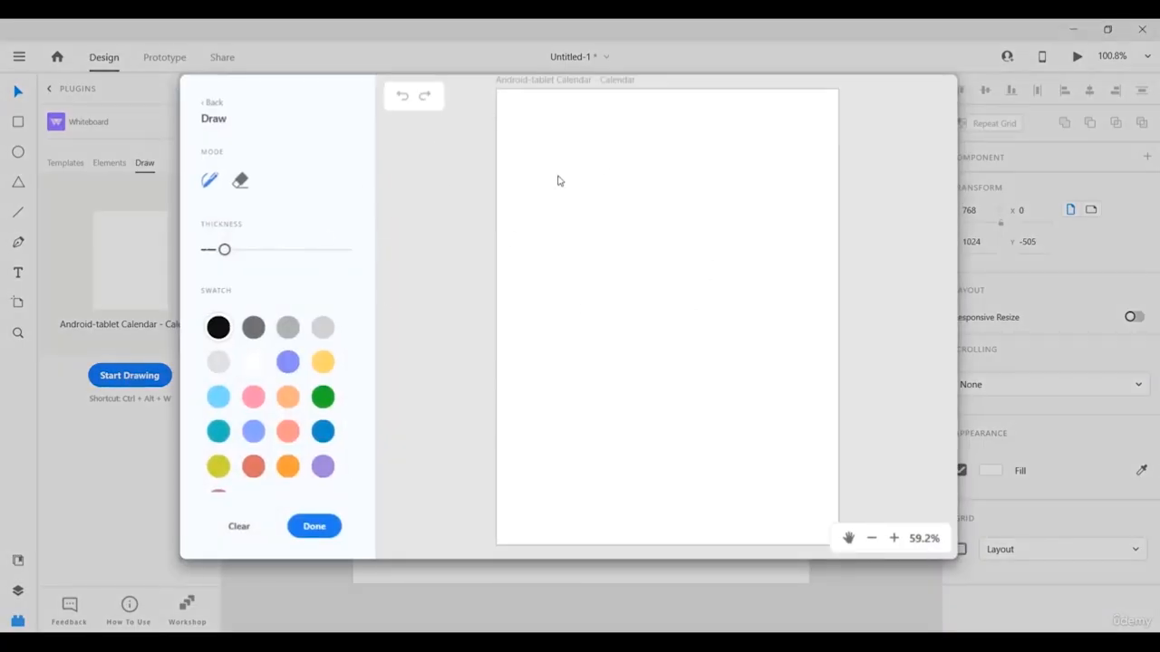
scroll(316, 403, "down", 2)
scroll(263, 399, "up", 2)
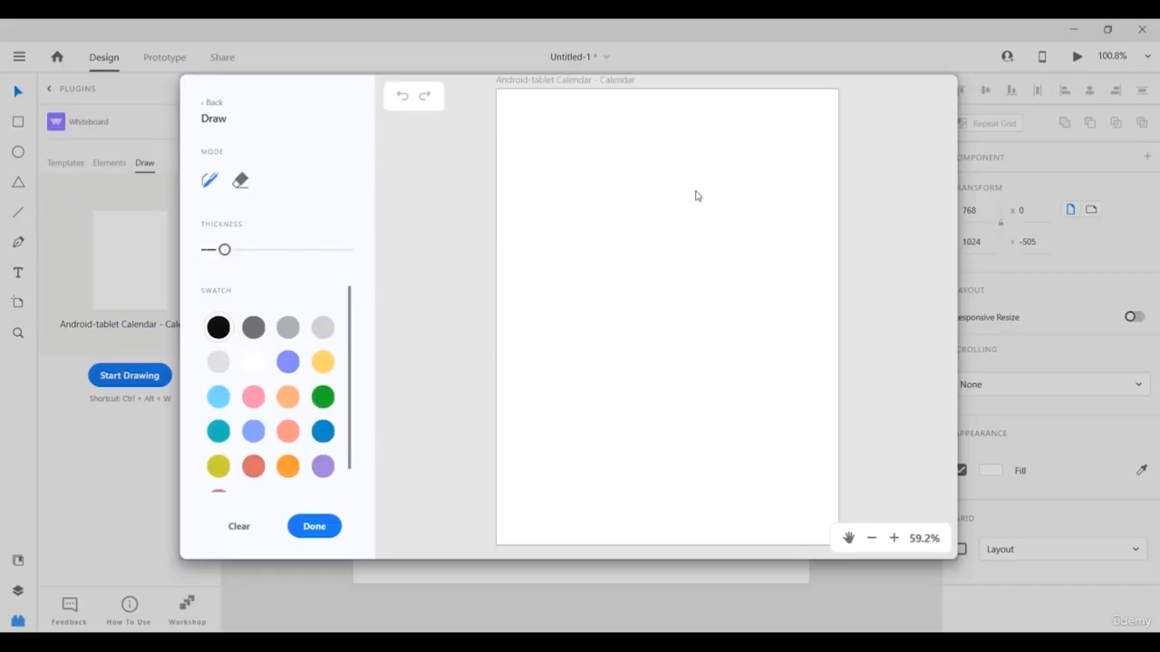
left_click(250, 533)
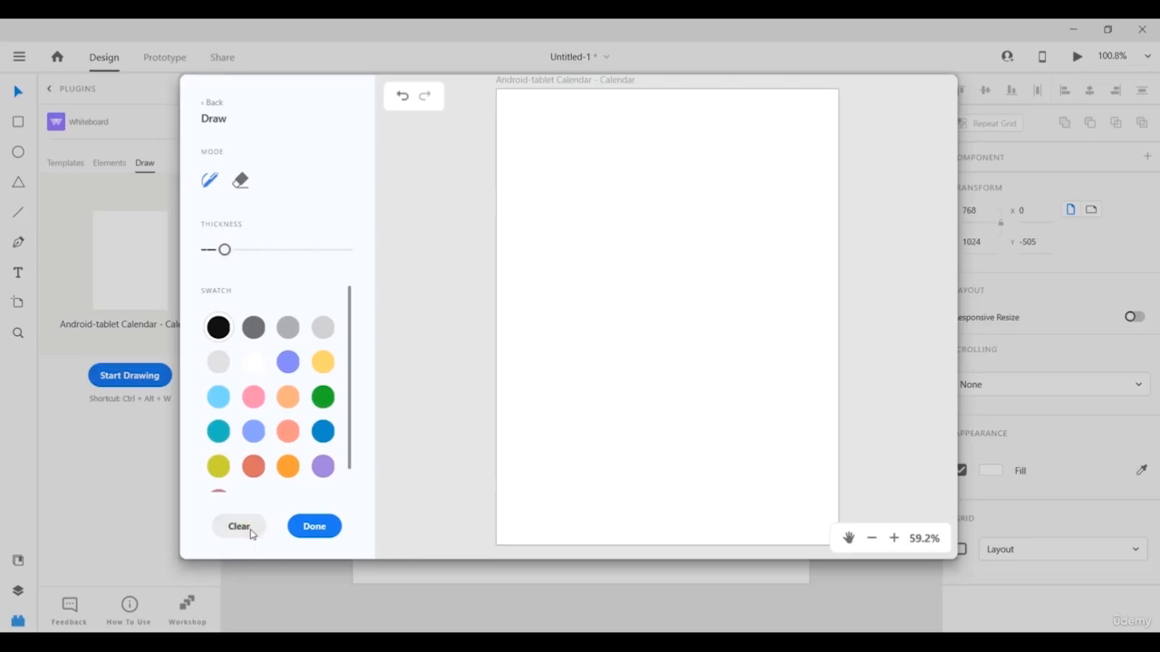
left_click(303, 526)
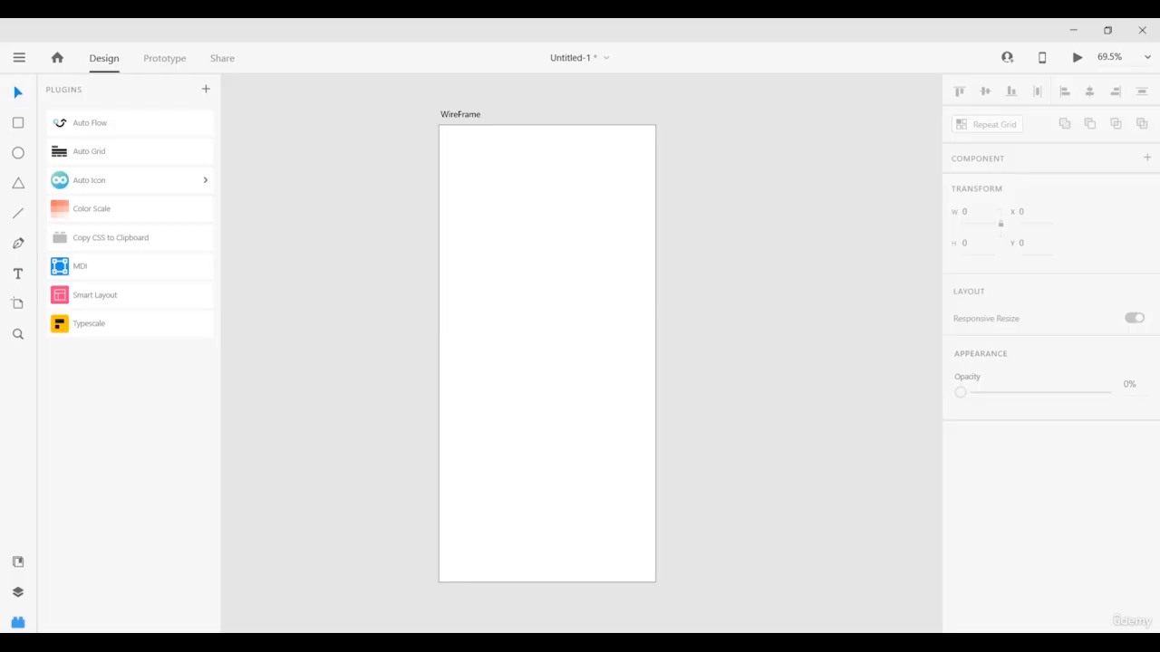
Drag the blog (5) asset from Auto Flow's Wireframe assets onto the WireFrame artboard.
left_click(113, 124)
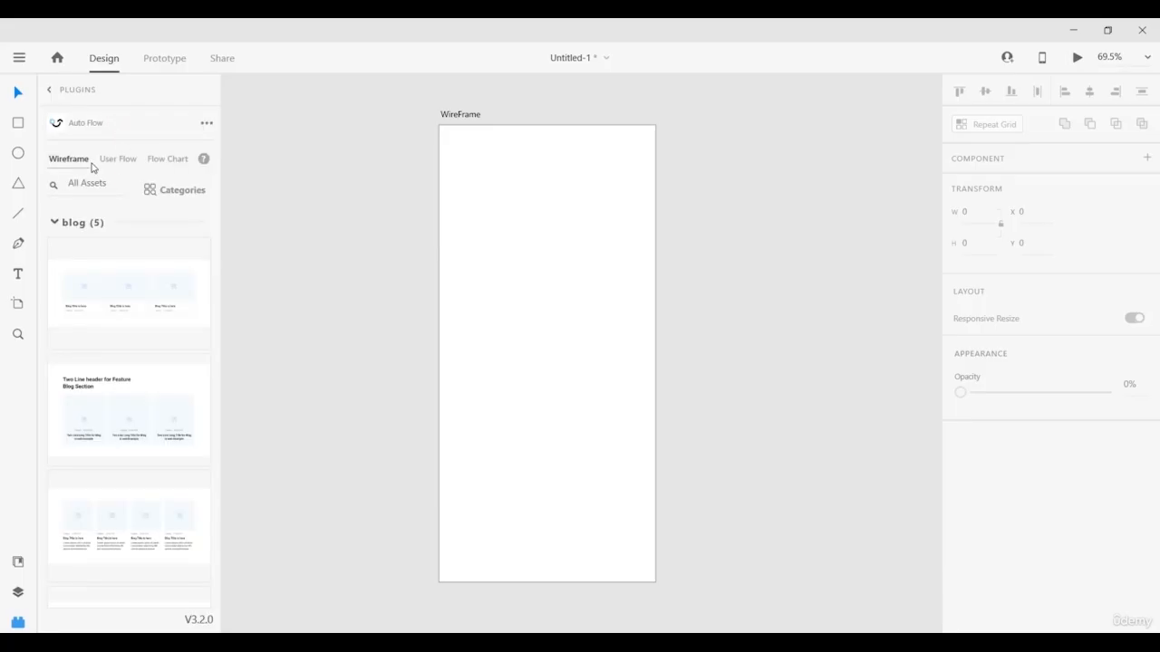
scroll(90, 267, "down", 8)
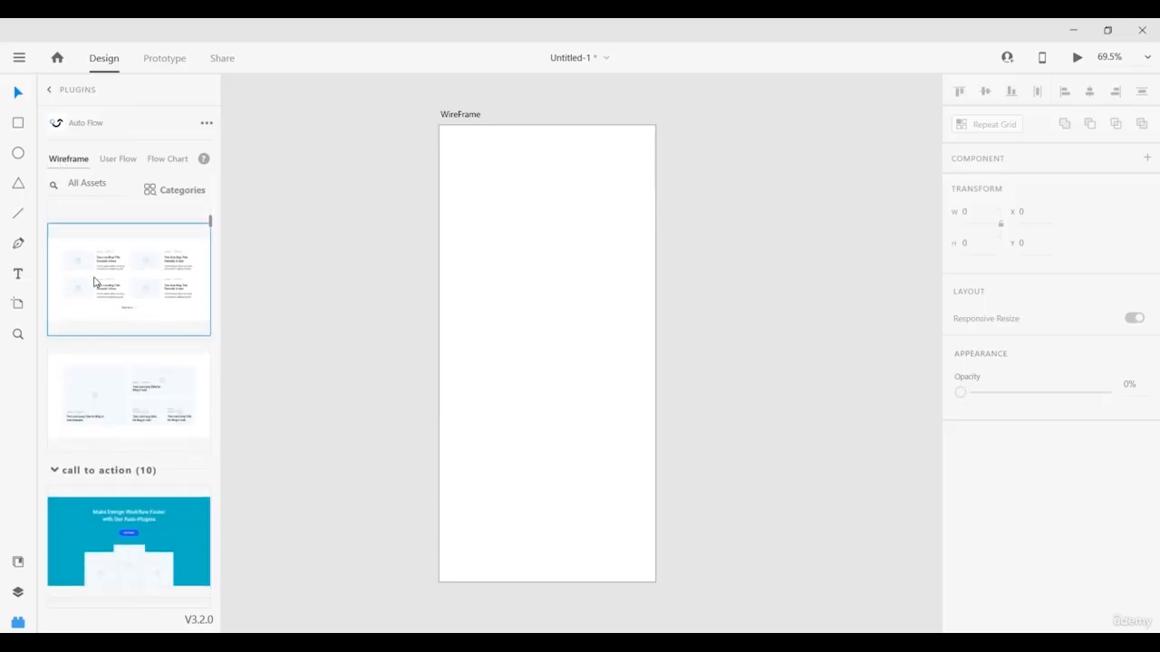
scroll(100, 295, "down", 10)
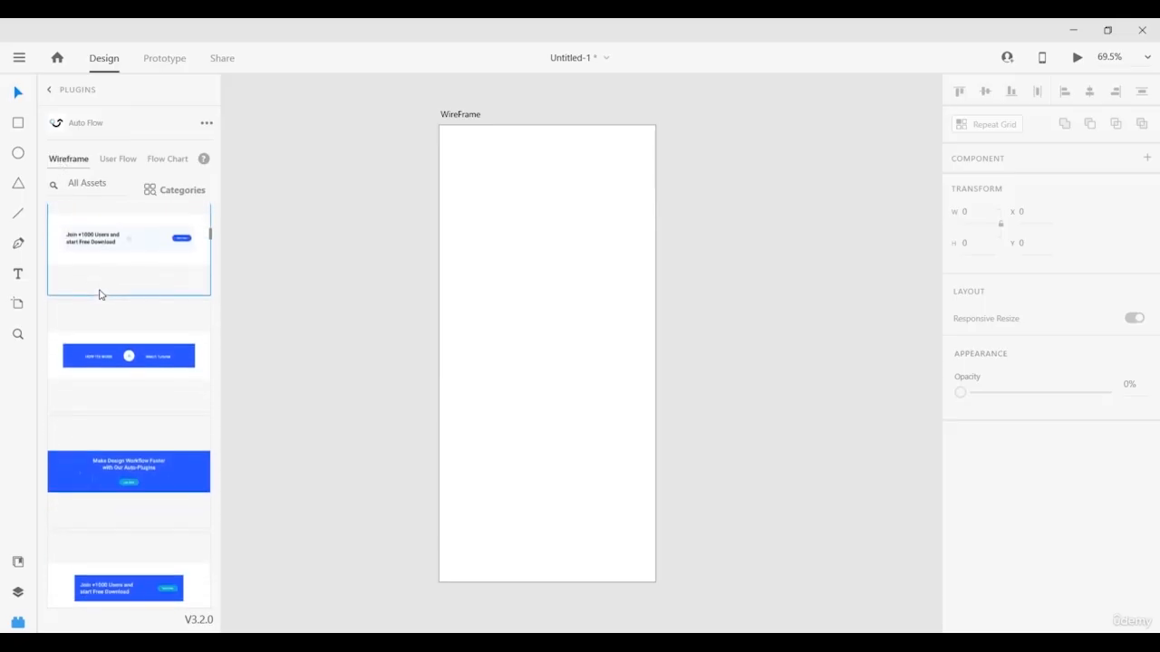
scroll(101, 295, "down", 8)
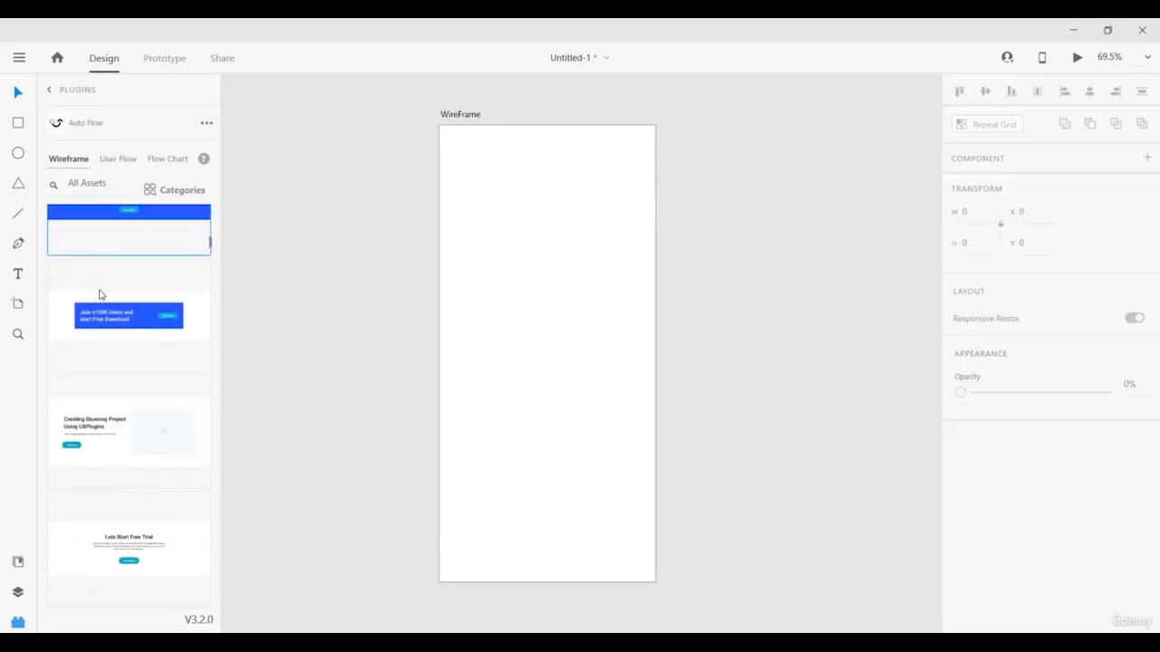
scroll(104, 303, "up", 8)
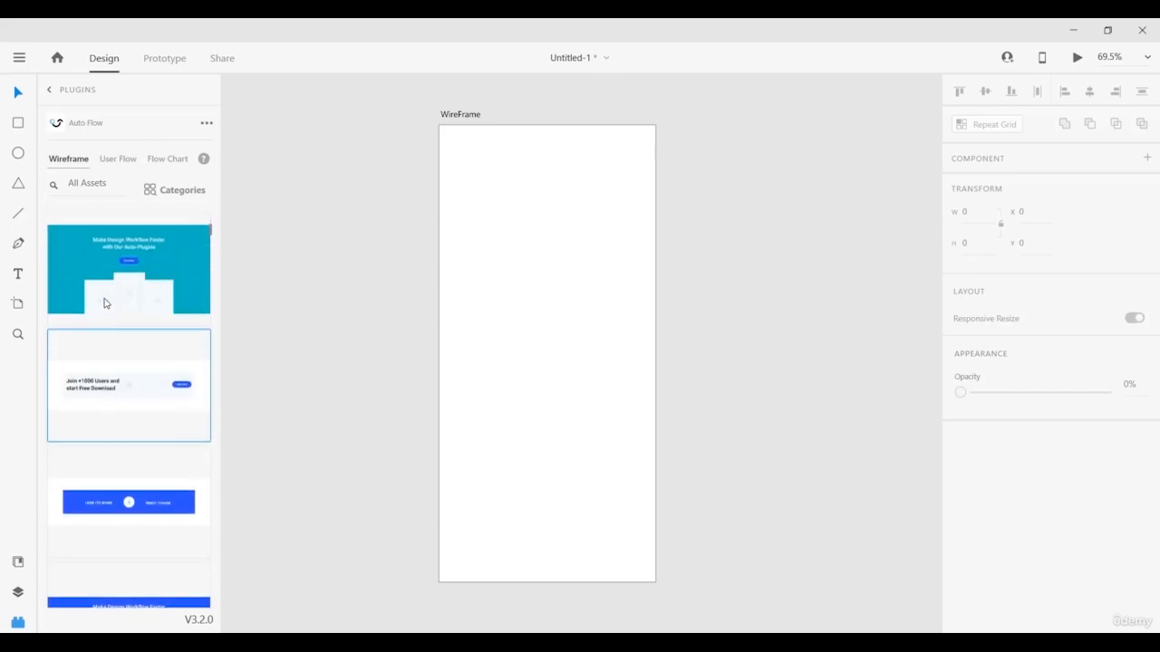
scroll(102, 321, "up", 5)
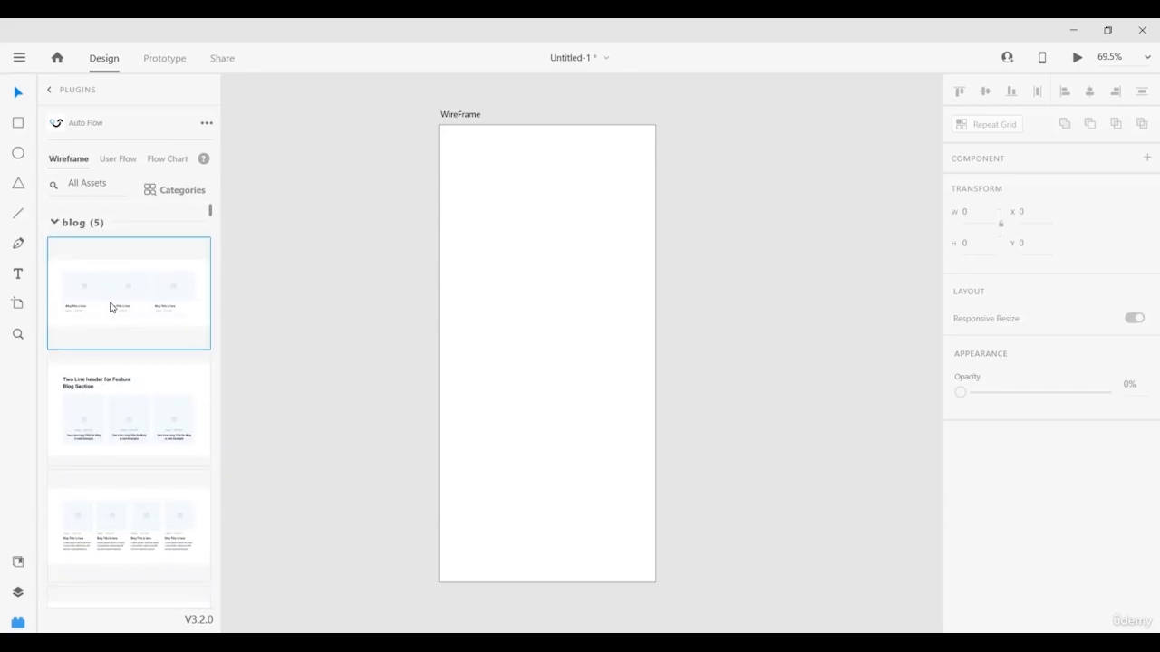
left_click_drag(109, 306, 502, 302)
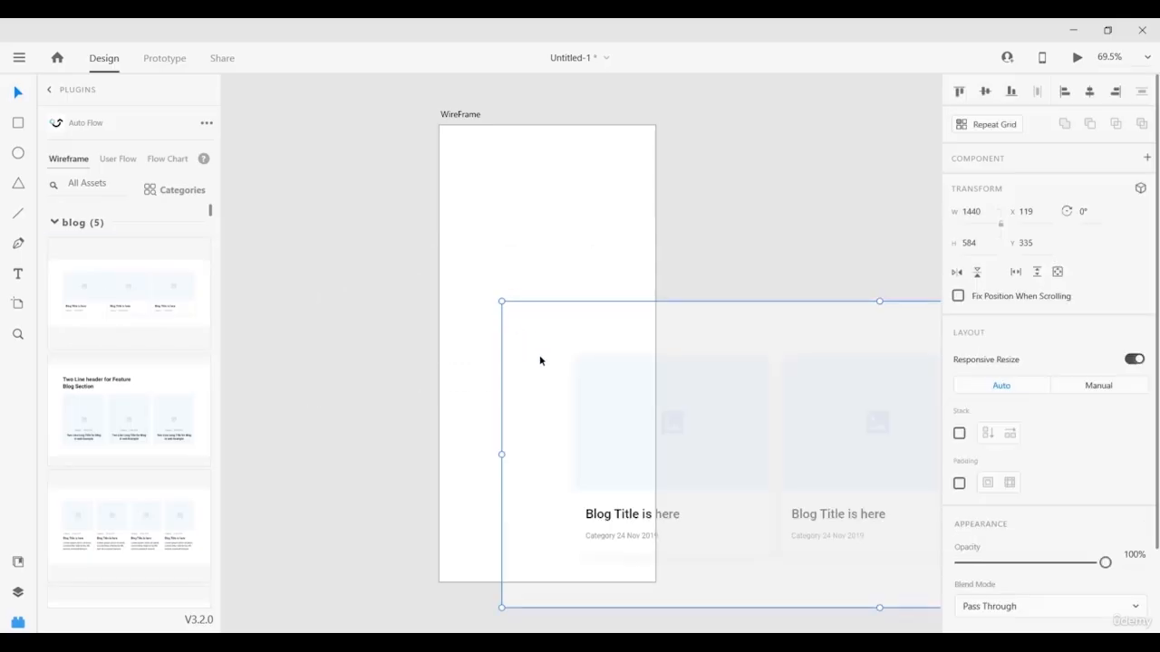
Scale the blog card group down to 554×213 and position it across the artboard.
left_click_drag(654, 433, 520, 364)
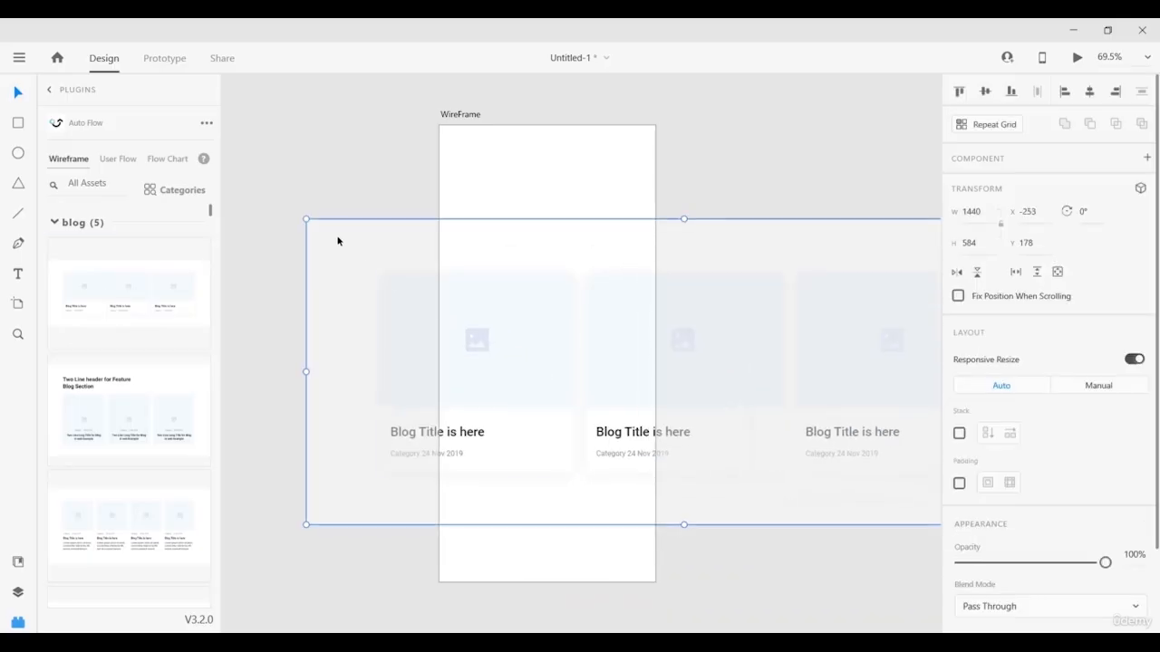
left_click_drag(306, 218, 523, 405)
left_click_drag(334, 302, 455, 356)
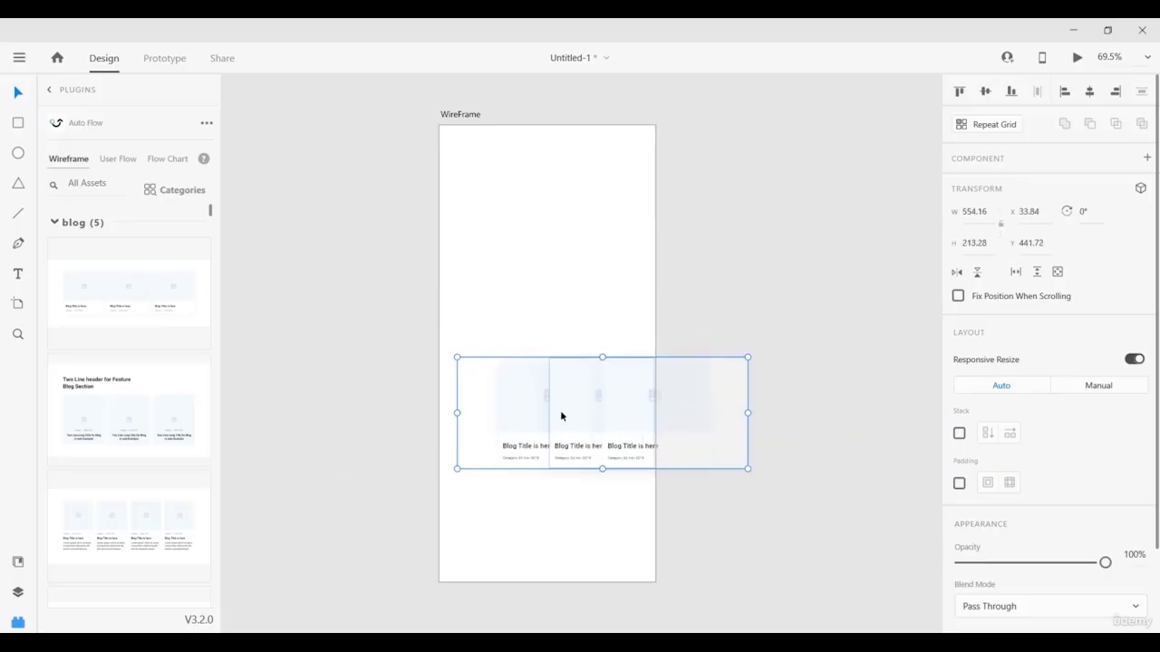
left_click_drag(560, 414, 524, 408)
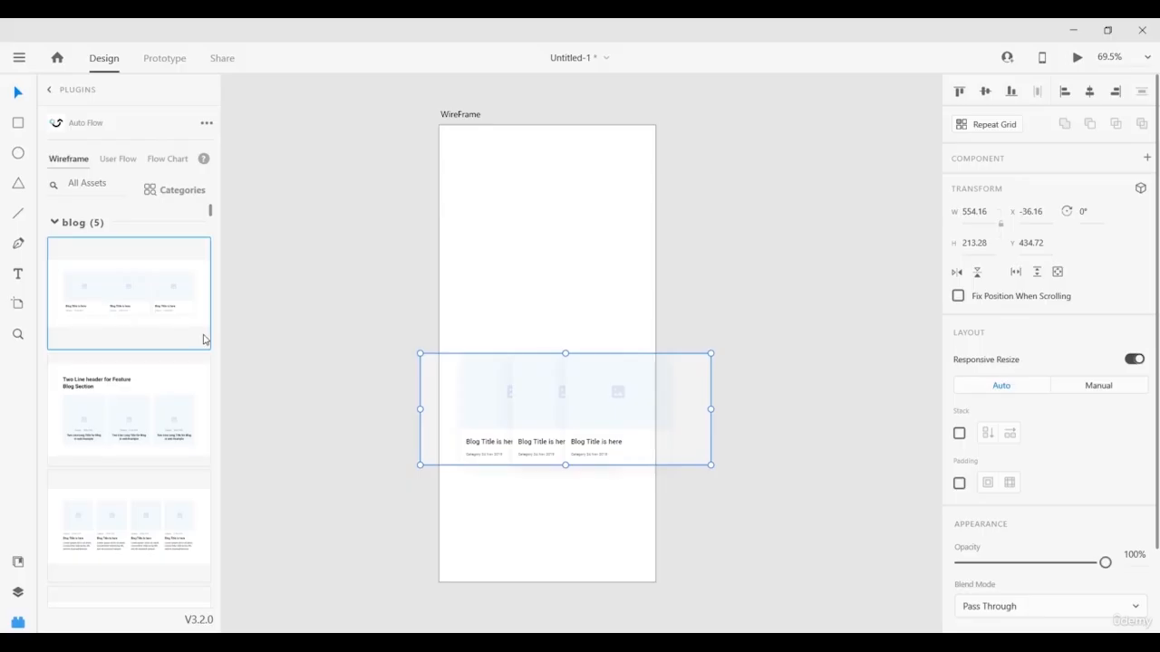
Show Auto Flow's User Flow connectors and bring the Flow Chart artboard into view.
left_click(122, 163)
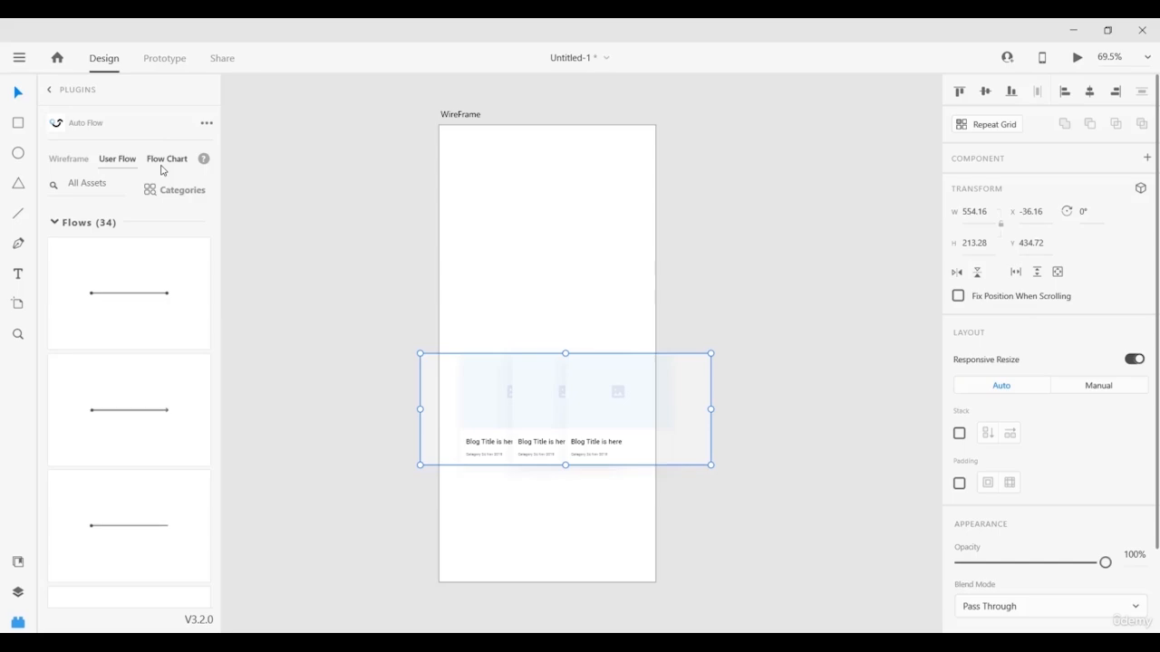
left_click_drag(331, 250, 746, 281)
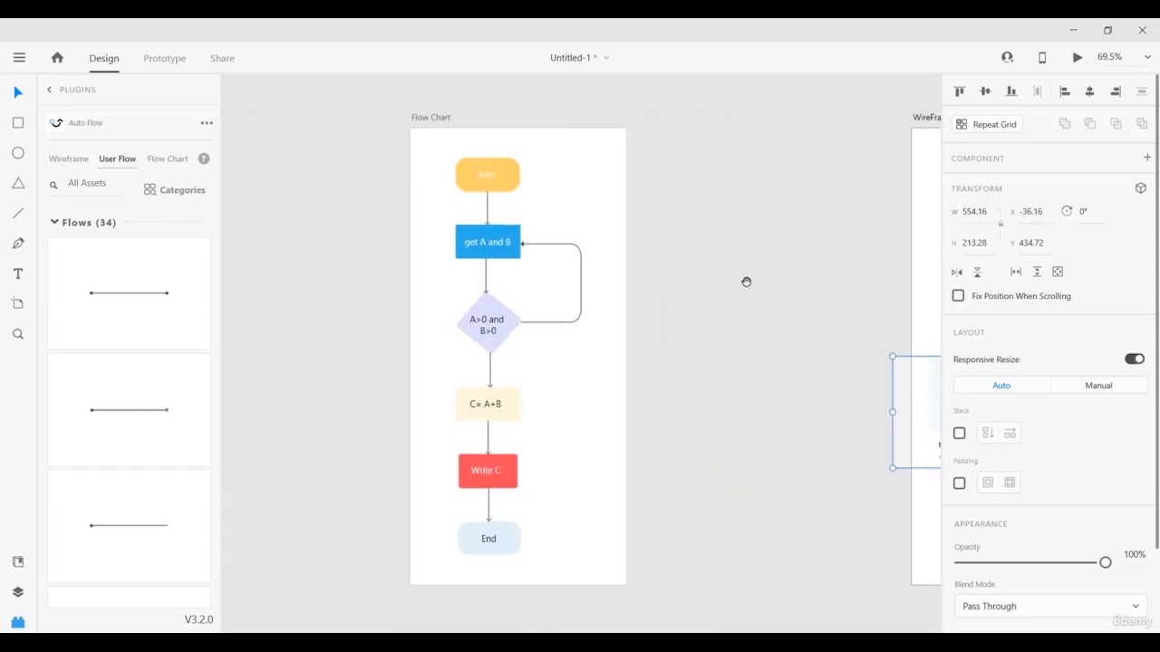
left_click_drag(640, 254, 676, 251)
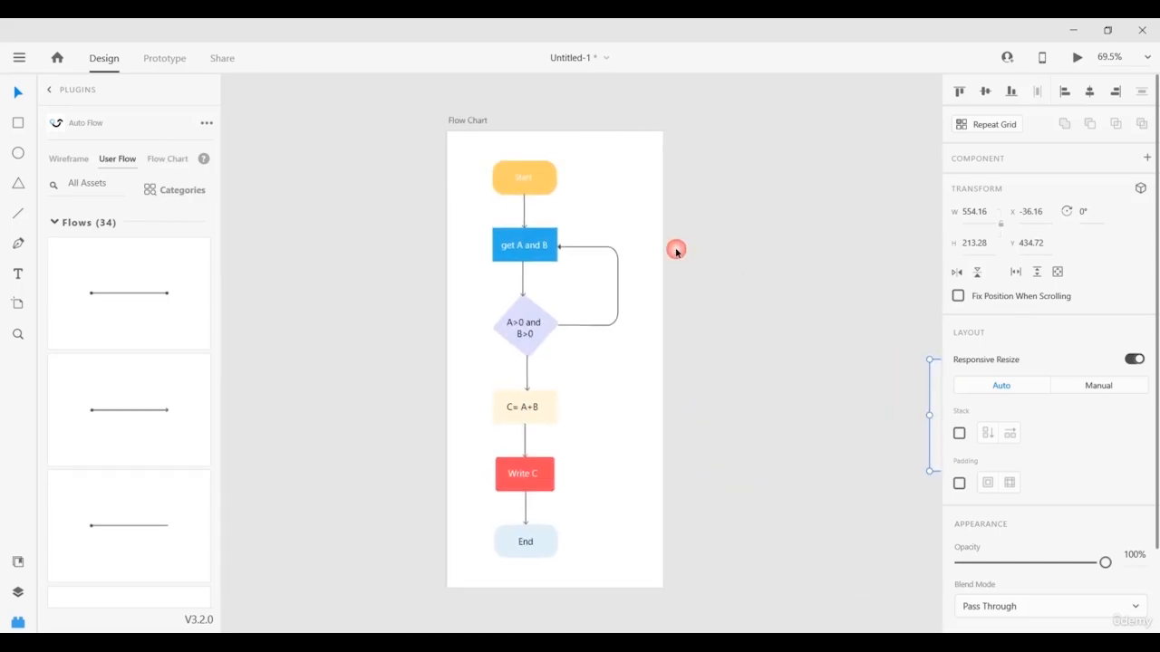
left_click(707, 337)
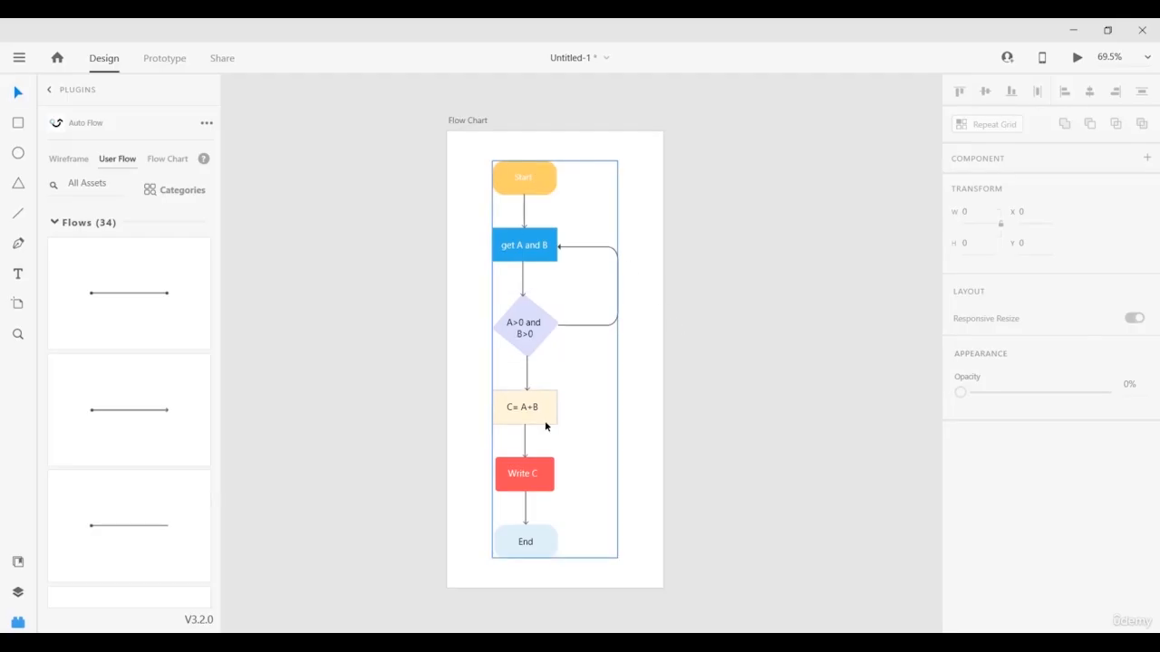
Select the Start-to-End flowchart group to inspect it, then deselect it.
left_click(512, 446)
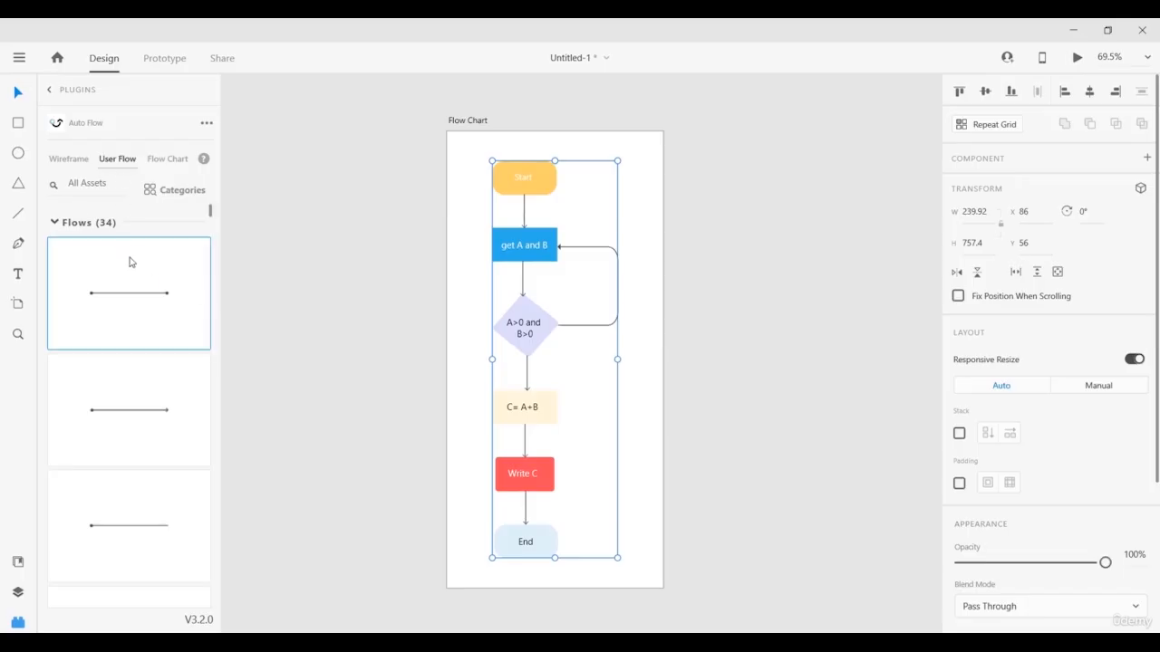
scroll(129, 269, "down", 5)
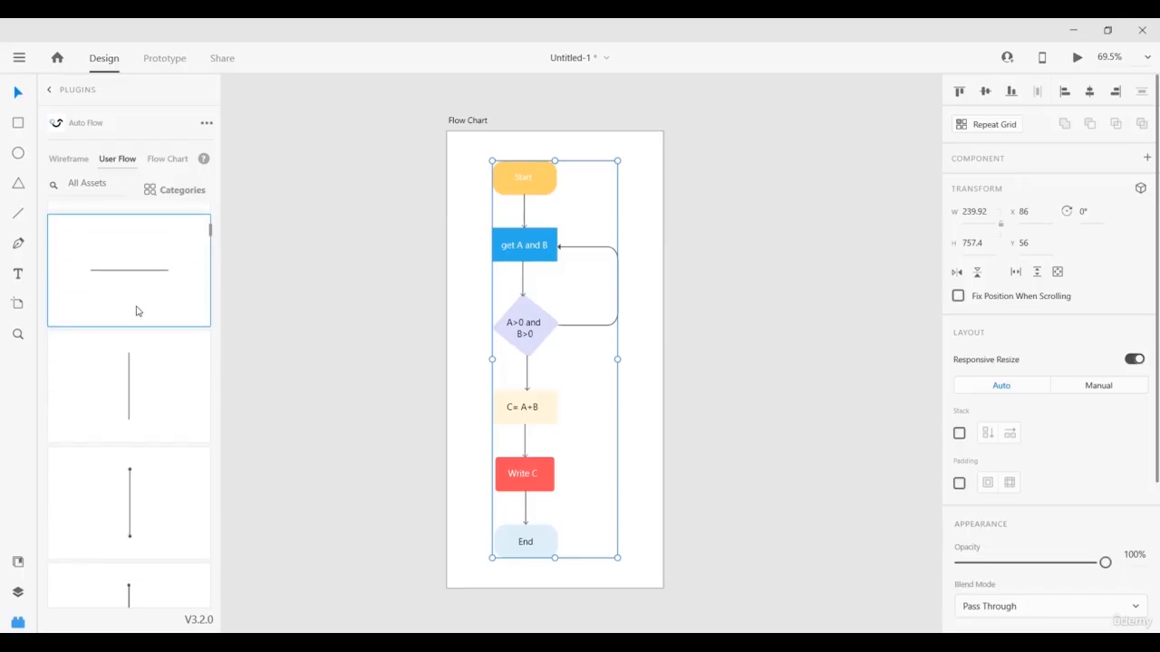
scroll(136, 311, "down", 2)
left_click_drag(212, 241, 210, 190)
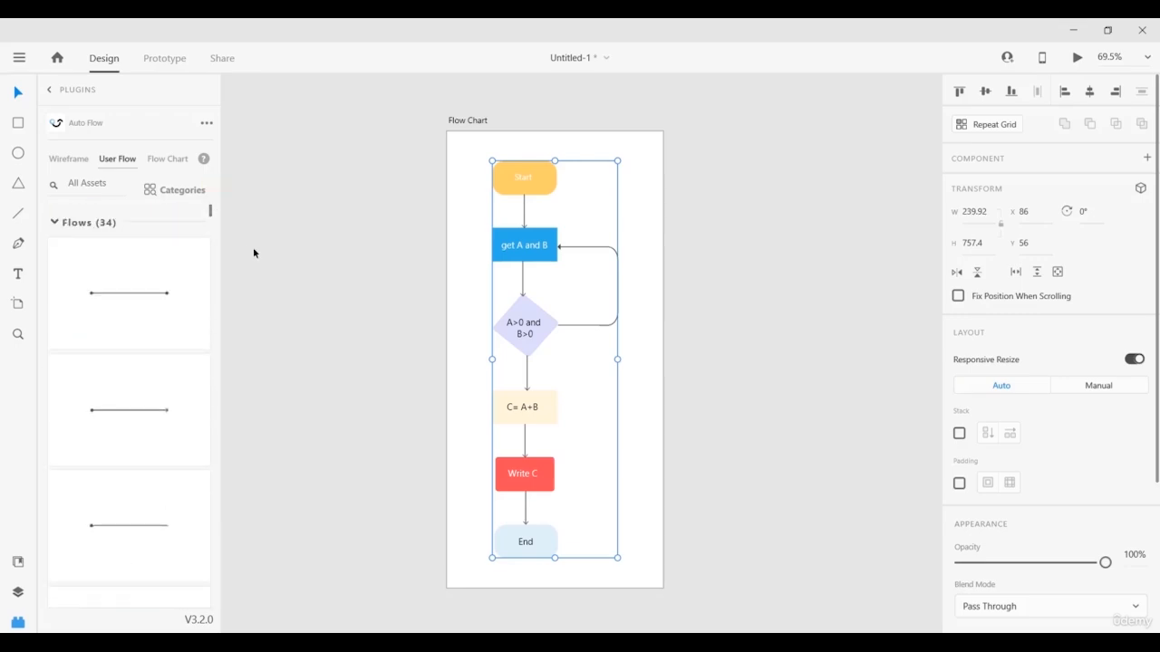
left_click(275, 239)
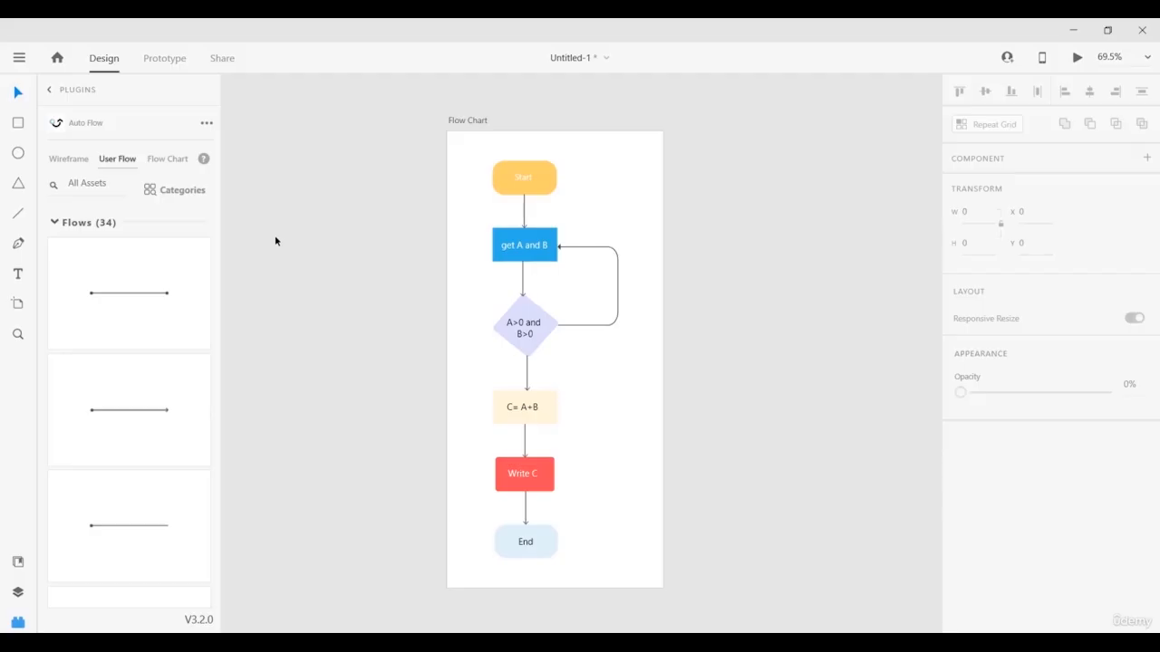
Open Auto Flow's Flow Chart settings and bring the welcome, sign-up and login screens into view.
left_click(168, 161)
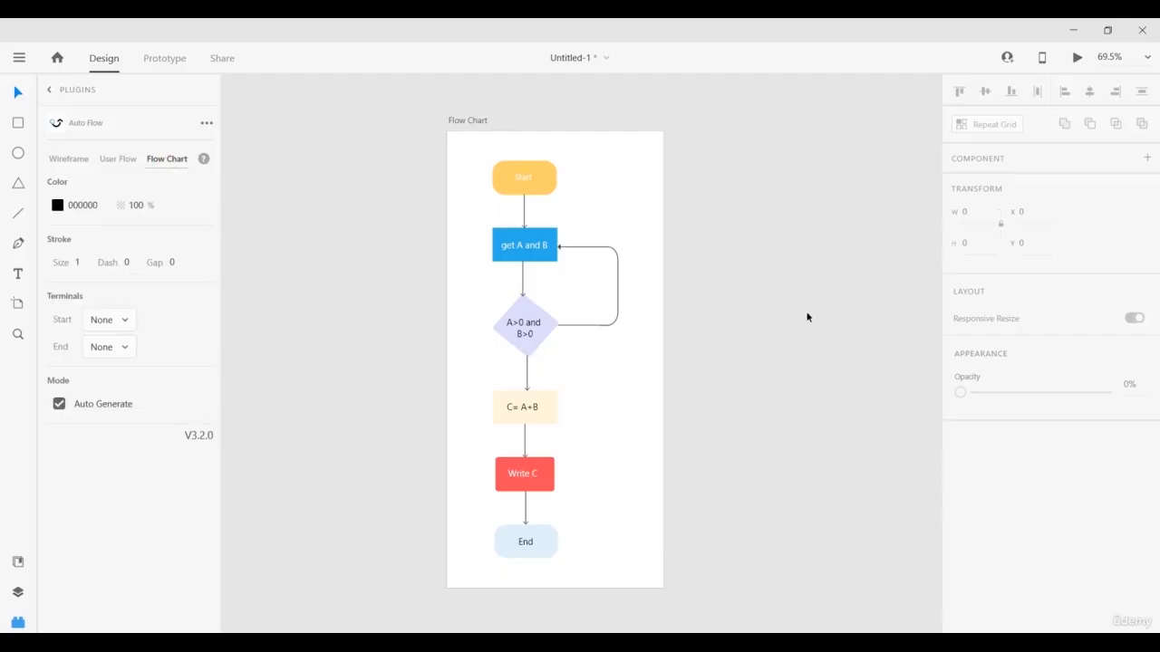
scroll(807, 316, "down", 3)
scroll(807, 316, "down", 1)
left_click_drag(816, 263, 536, 450)
left_click_drag(725, 345, 593, 493)
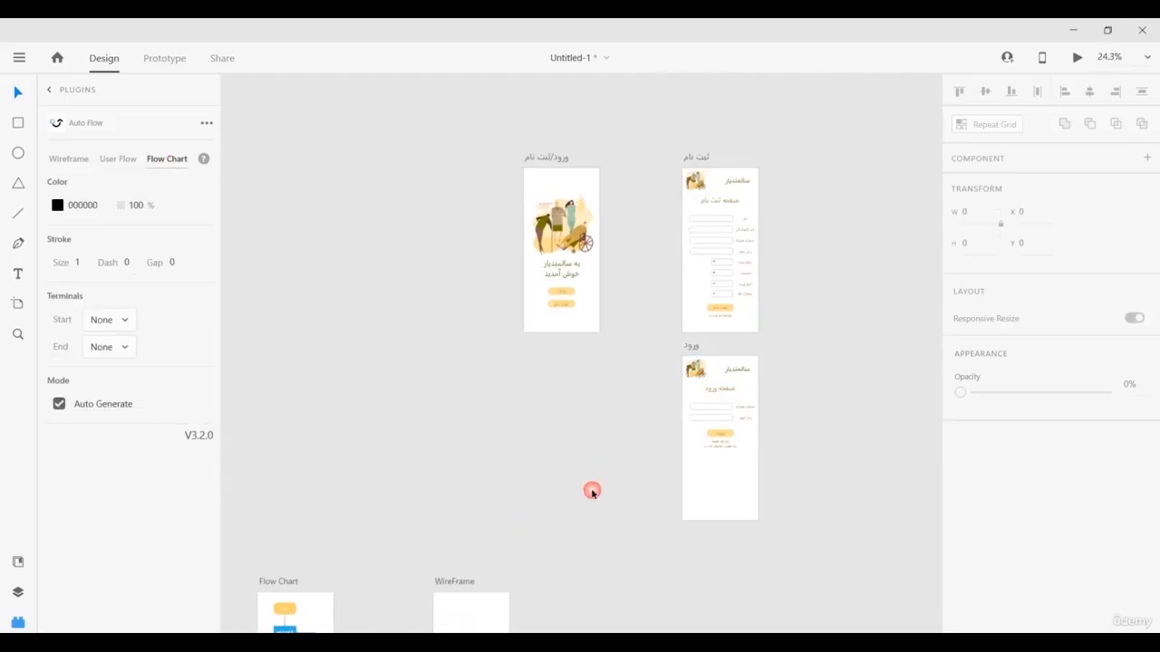
scroll(817, 358, "up", 2)
left_click_drag(811, 322, 832, 361)
scroll(802, 334, "down", 1)
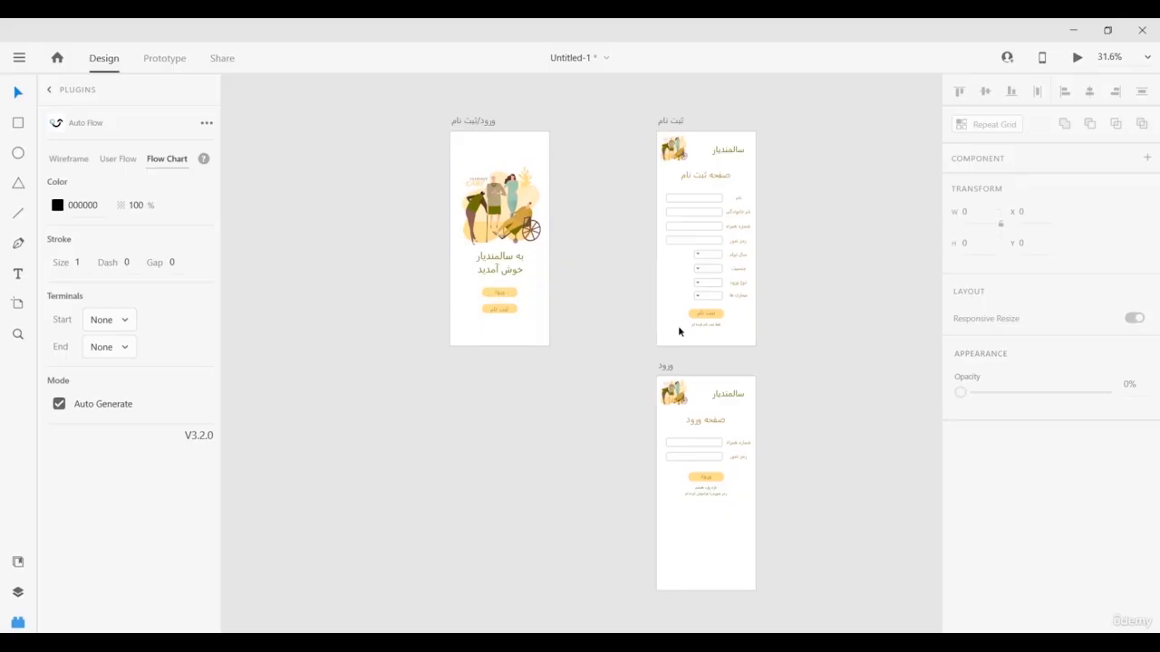
left_click(508, 310)
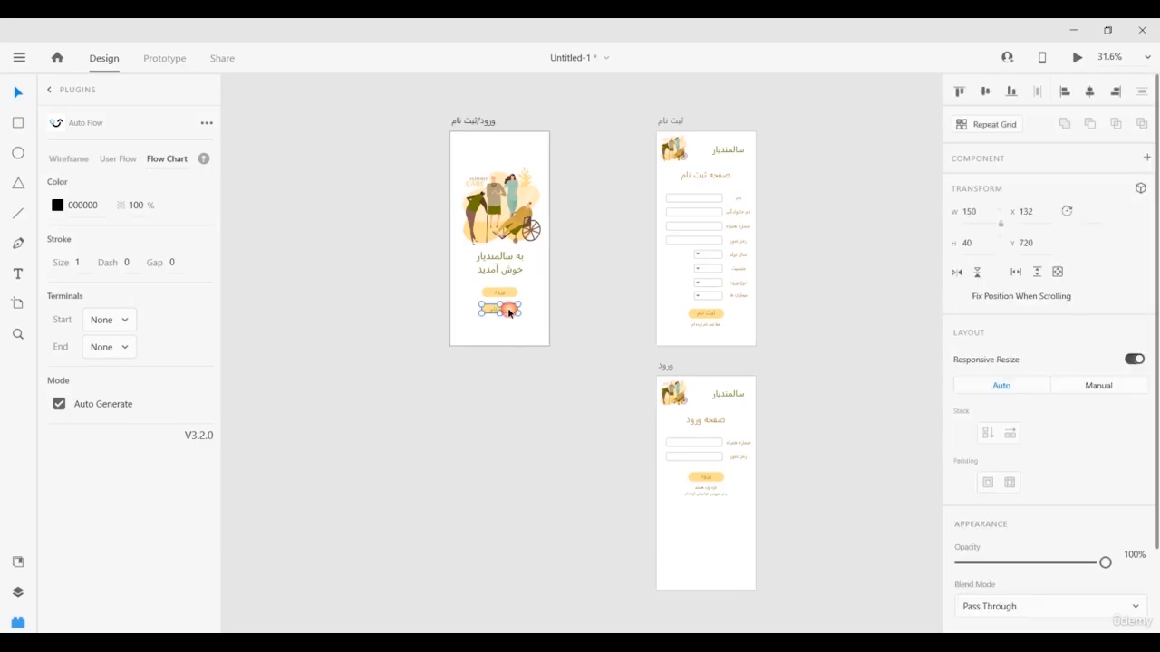
left_click(699, 143)
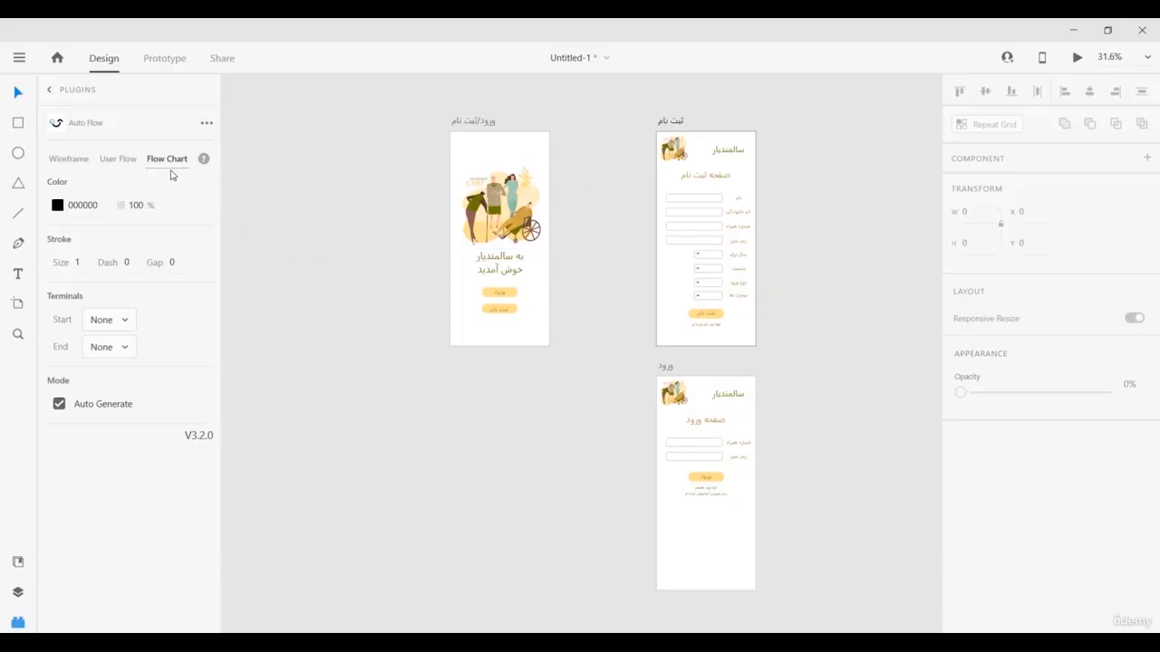
With Auto Generate off, connect the welcome and sign-up artboards using an Arrow end terminal.
left_click(58, 405)
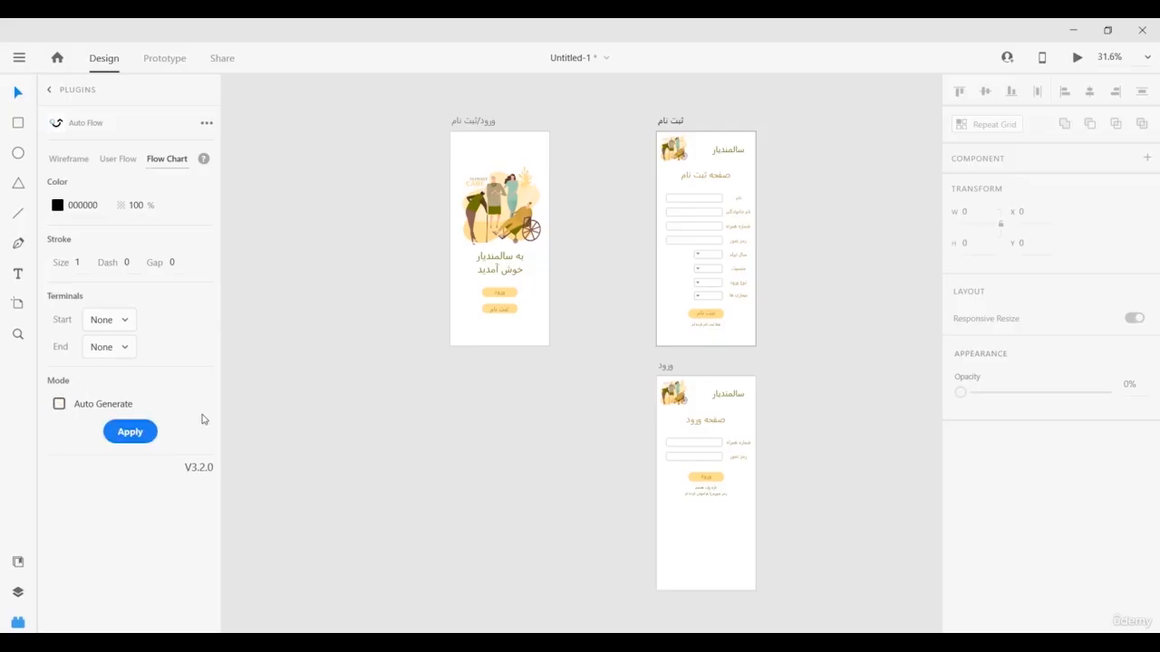
left_click(472, 124)
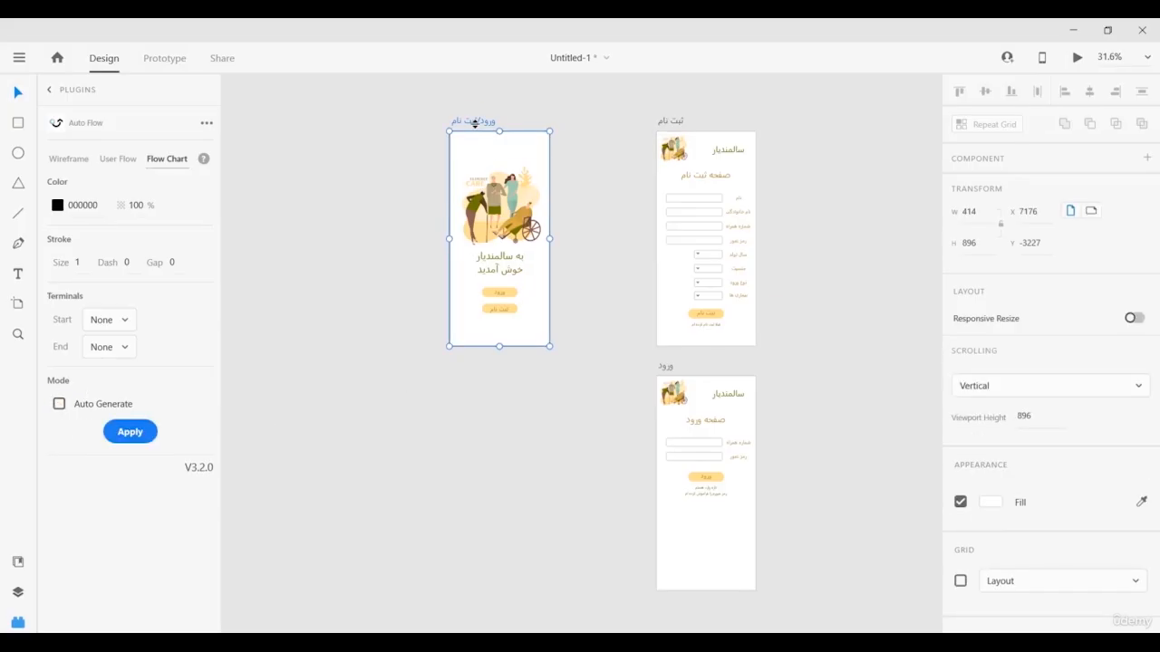
left_click(670, 121, "shift")
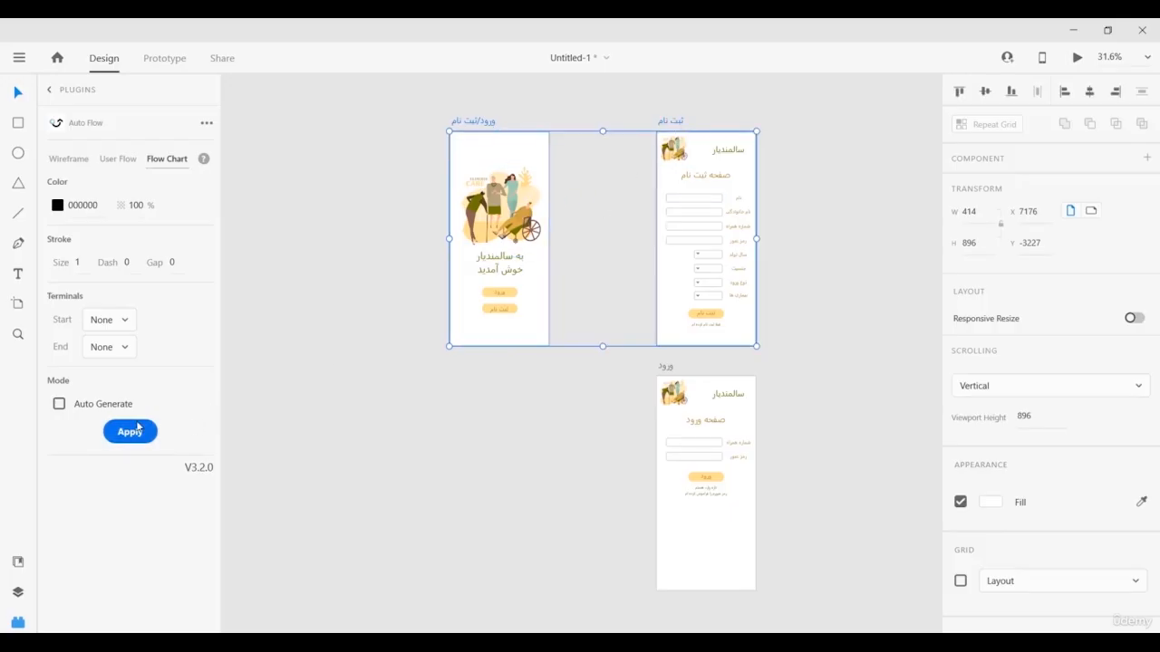
left_click(104, 349)
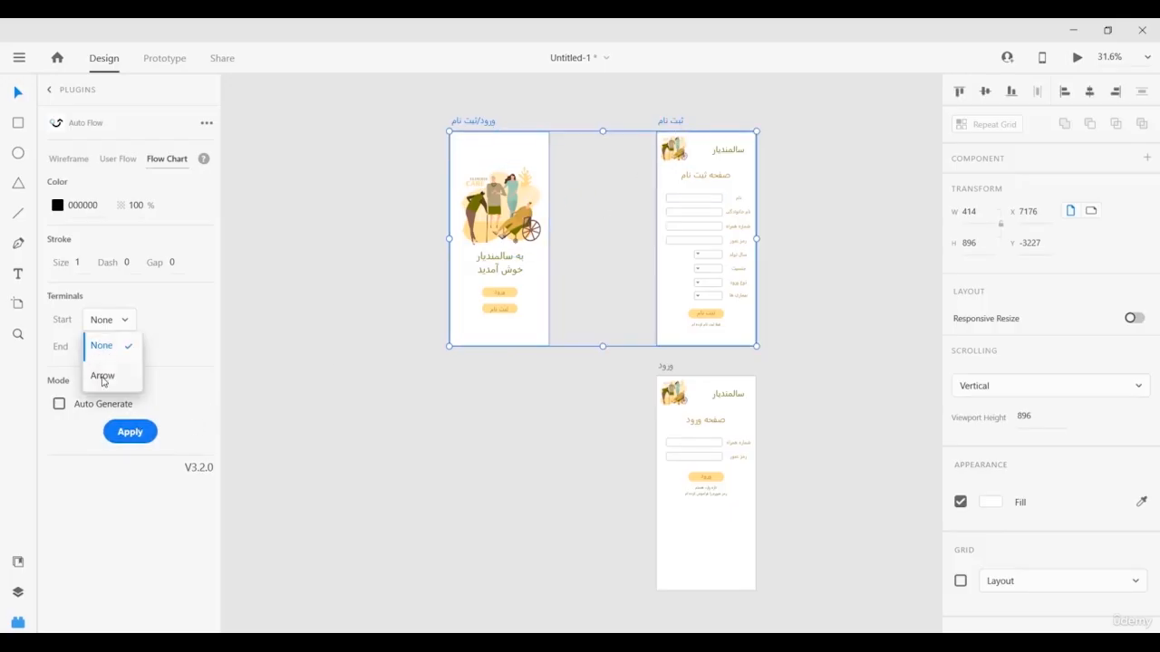
left_click(102, 377)
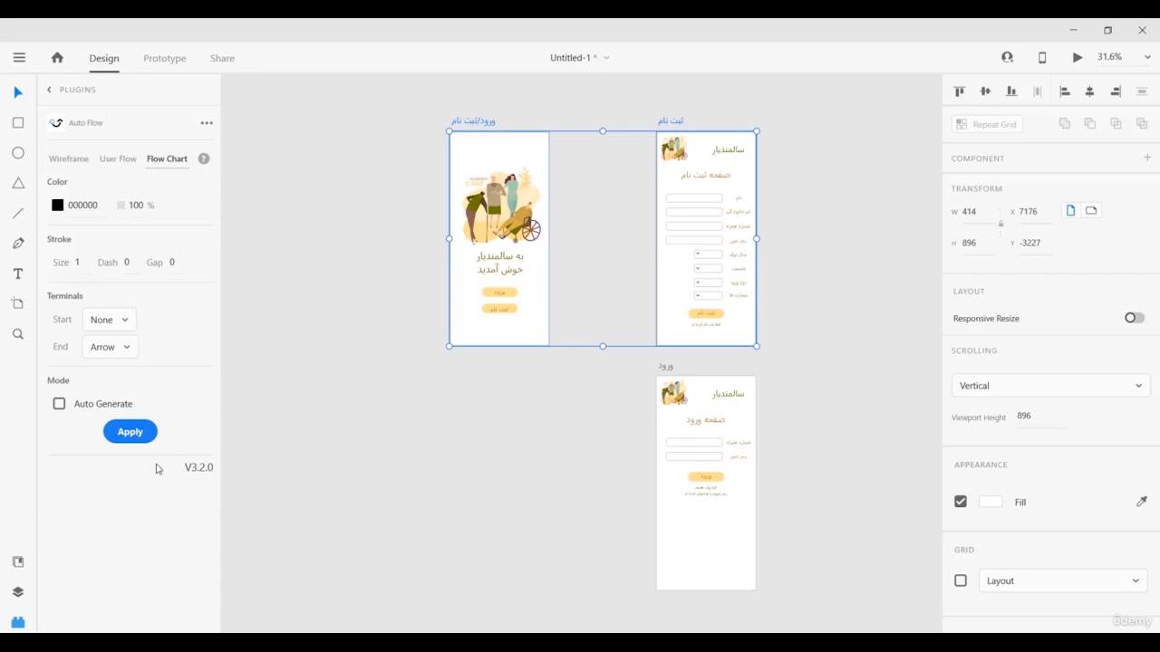
left_click(131, 432)
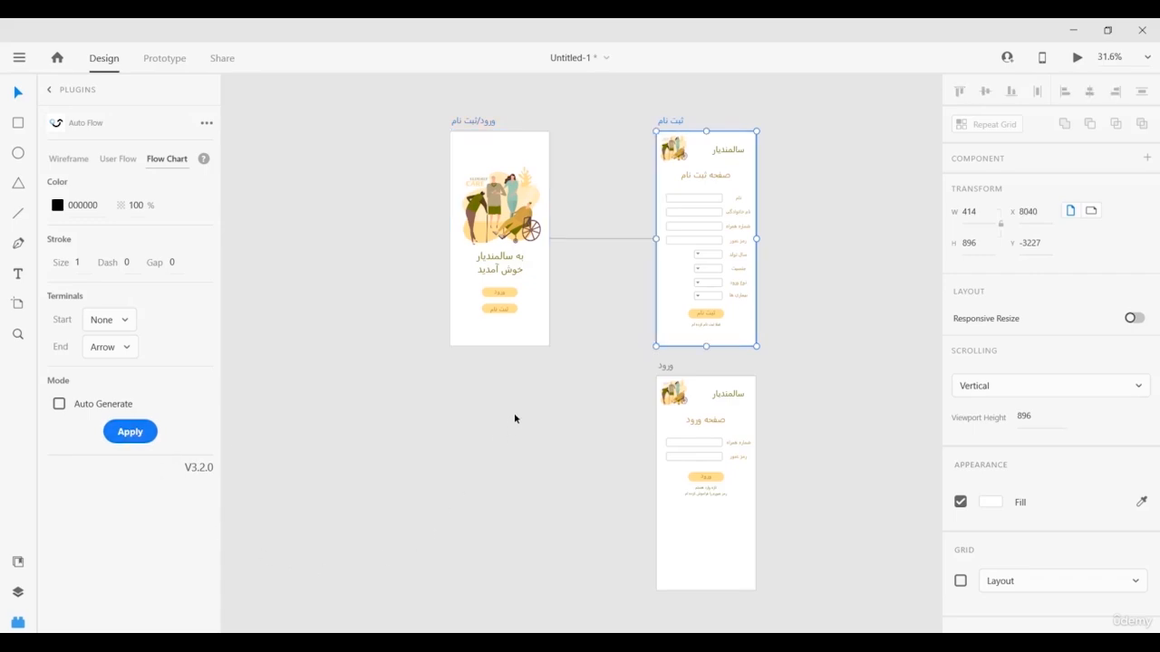
left_click(549, 410)
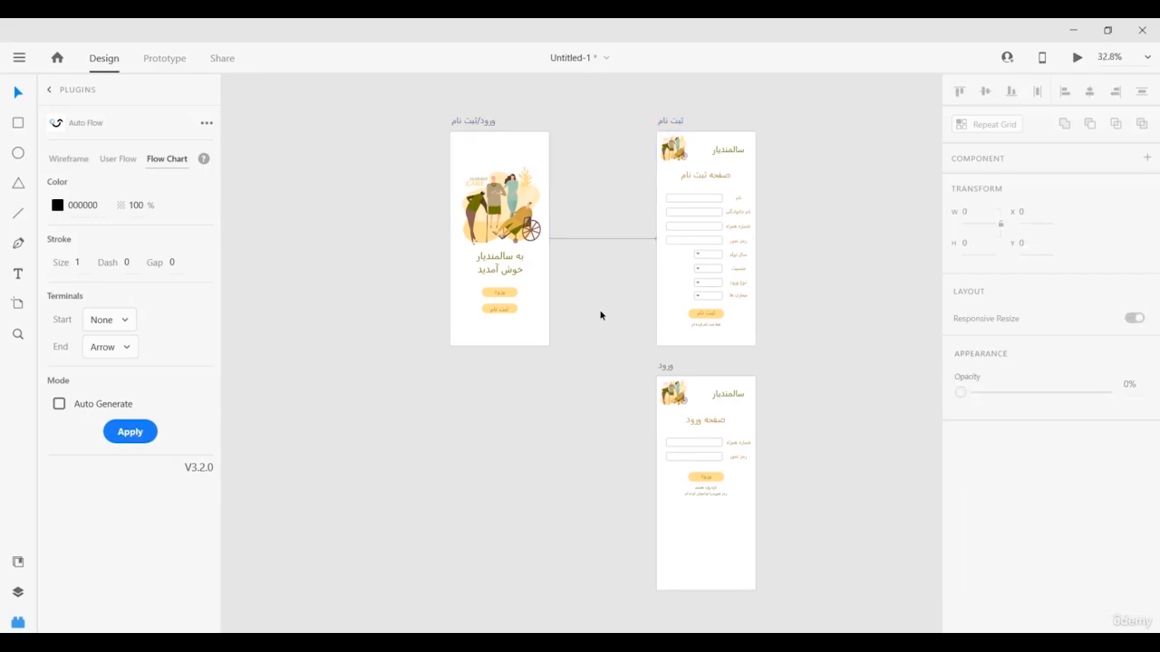
Check the arrow up close, then apply a connector from the welcome artboard to the login artboard.
scroll(606, 311, "up", 4)
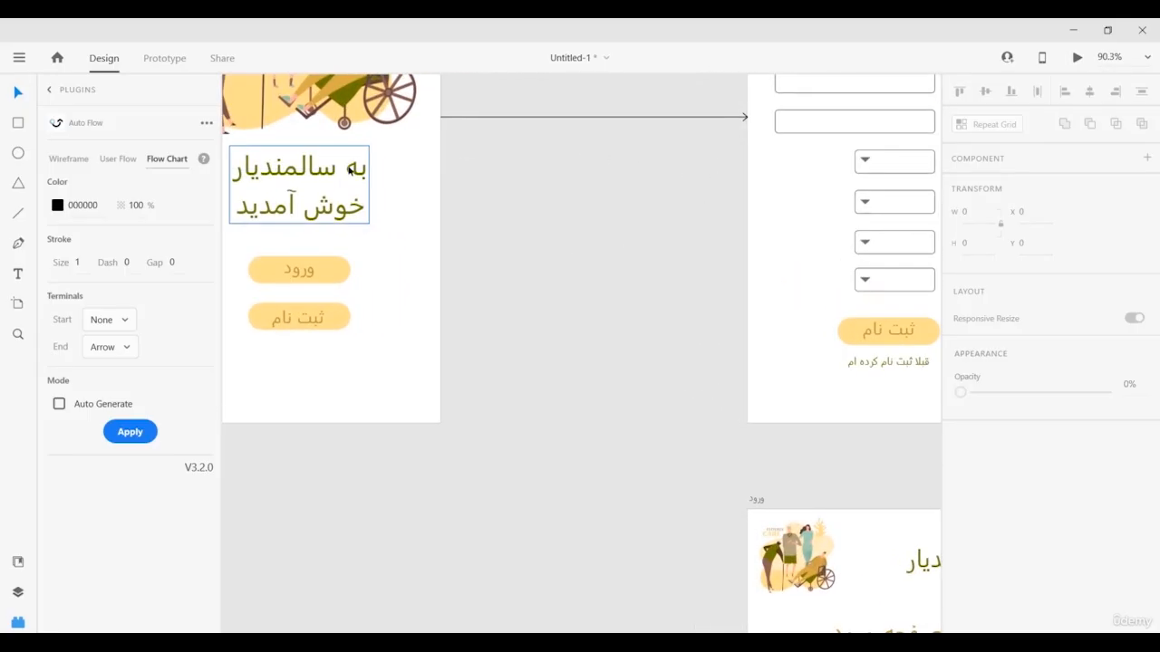
scroll(709, 307, "down", 5)
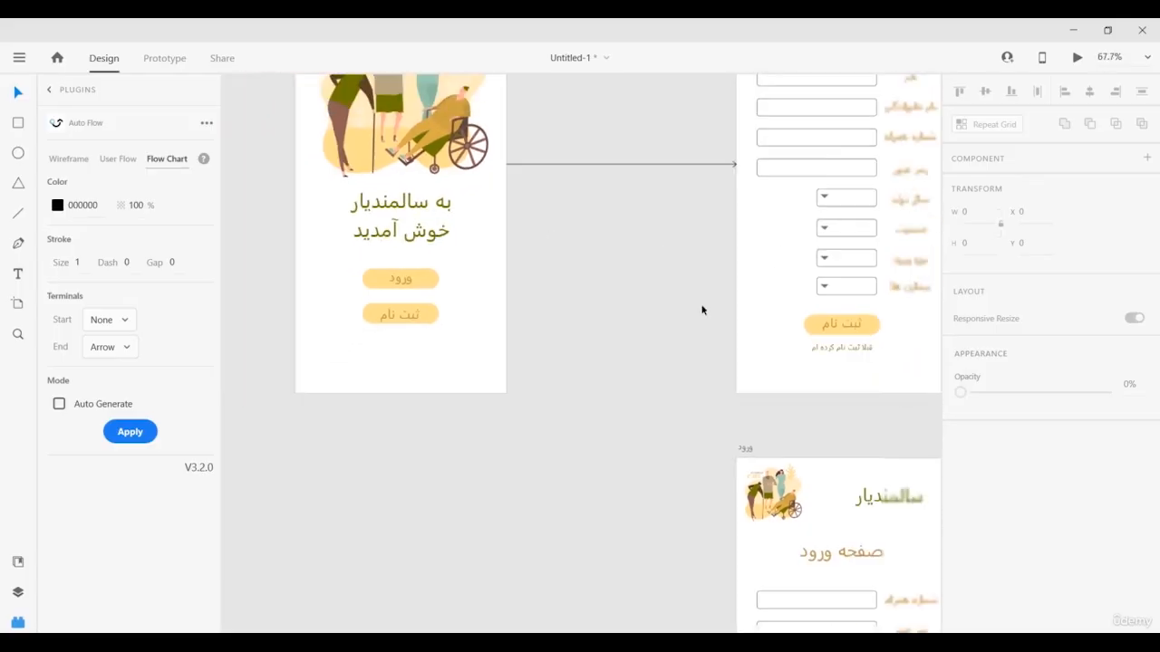
scroll(621, 305, "down", 2)
left_click(515, 124)
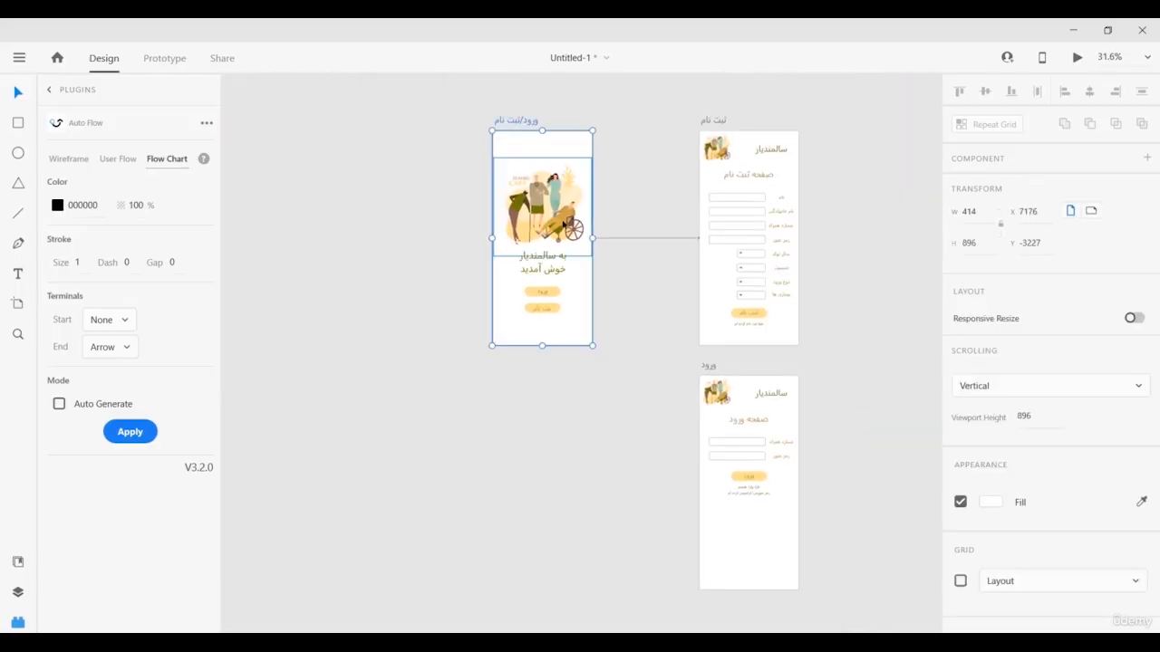
left_click(706, 368, "shift")
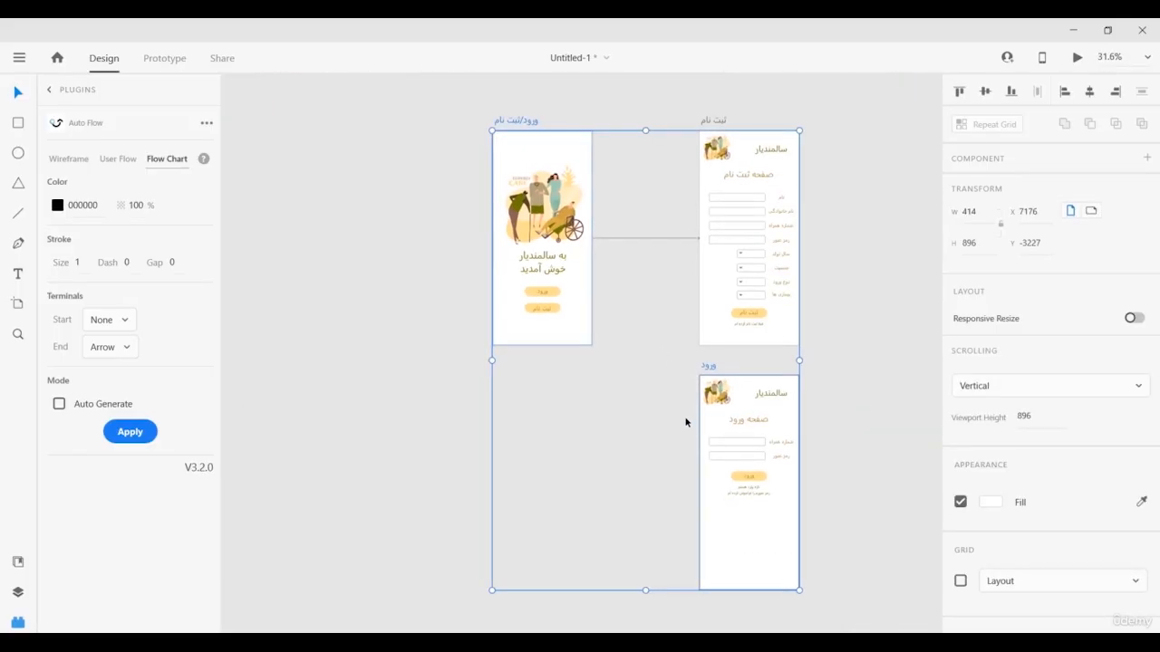
left_click(130, 431)
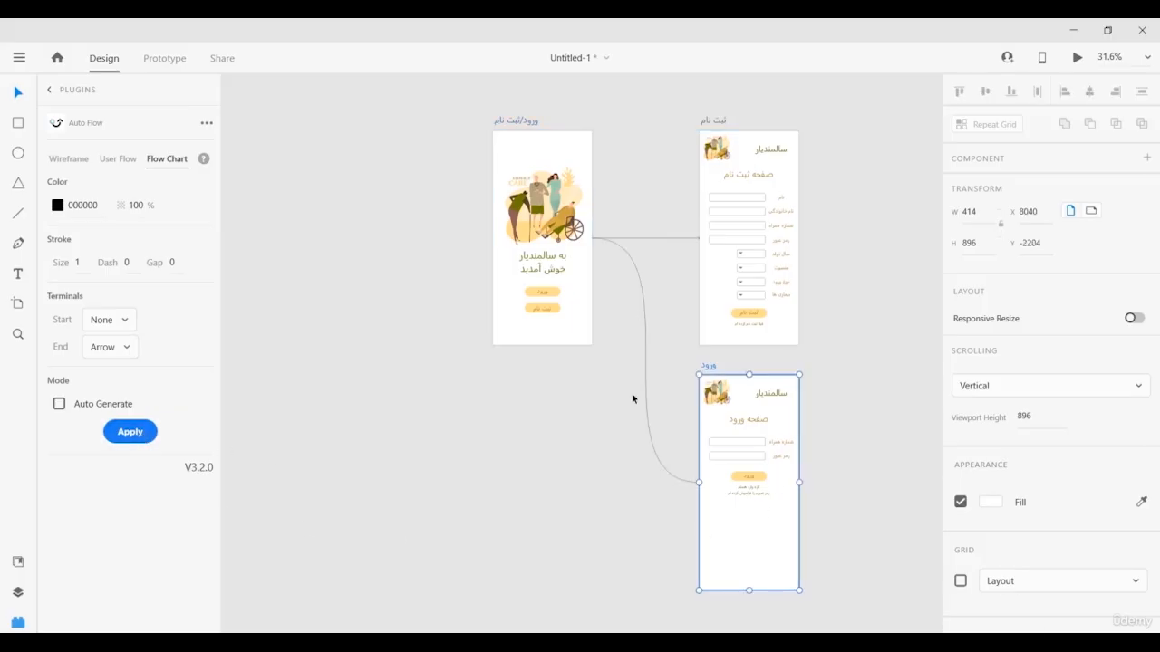
left_click(637, 475)
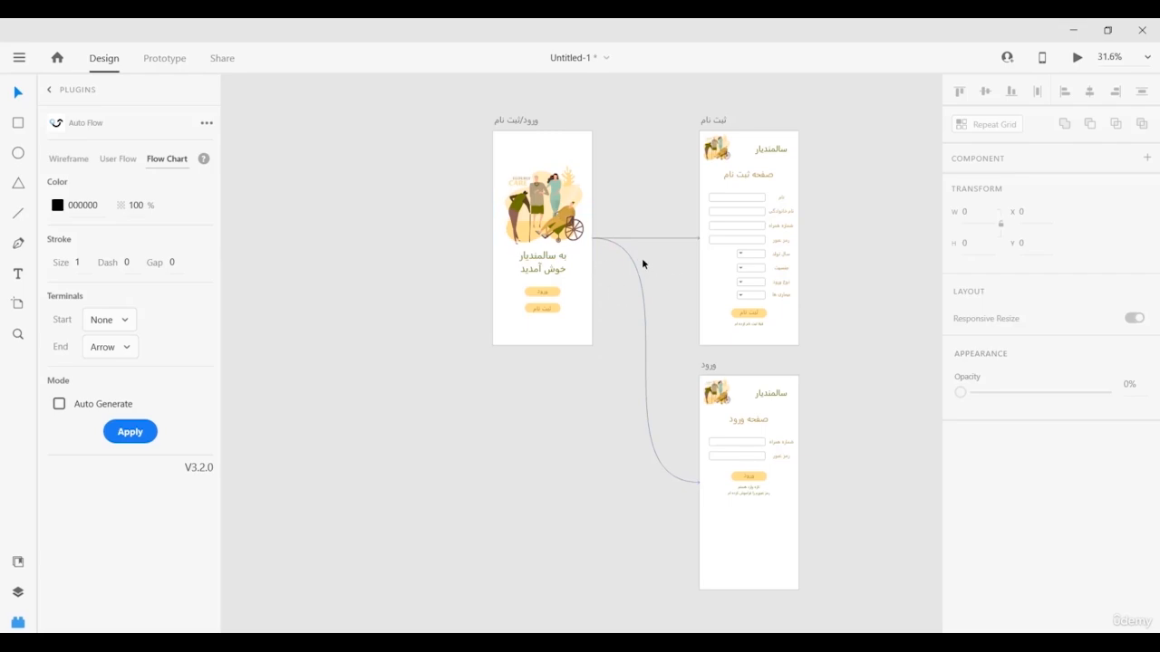
left_click(516, 120)
left_click(712, 119)
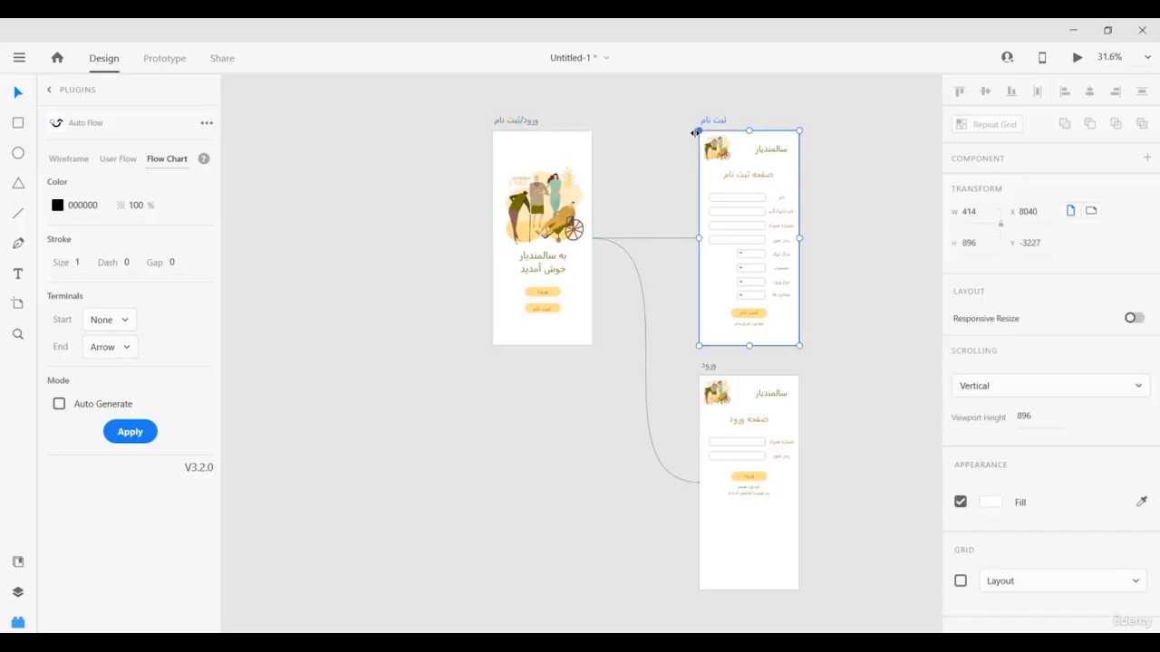
left_click(550, 293)
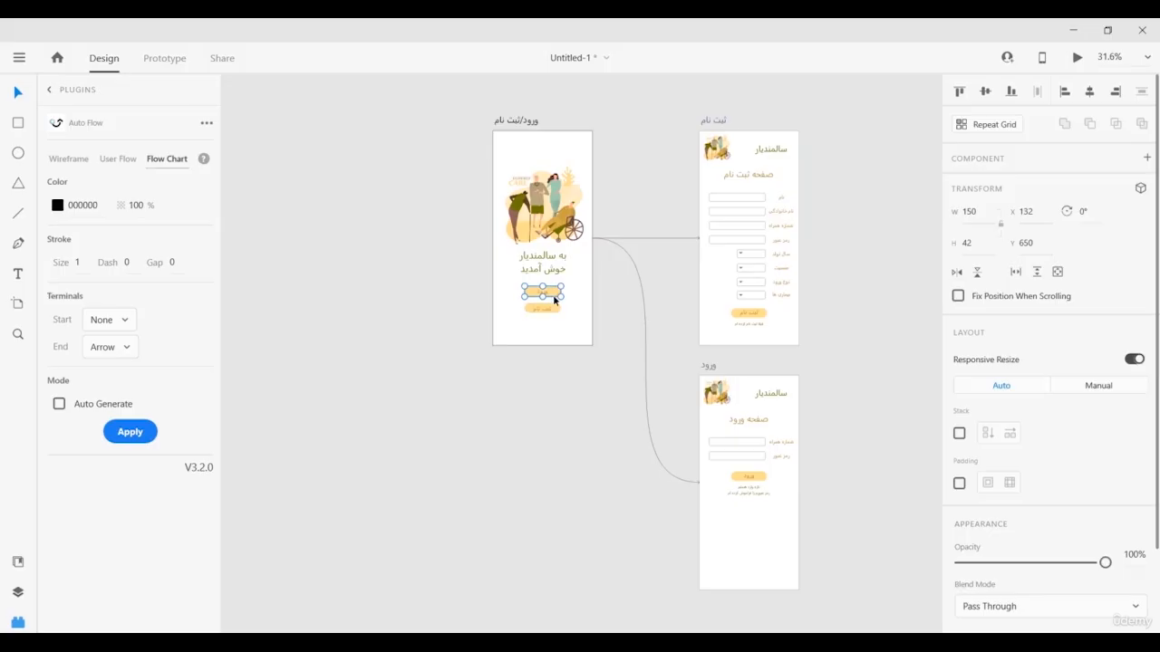
left_click(751, 422, "shift")
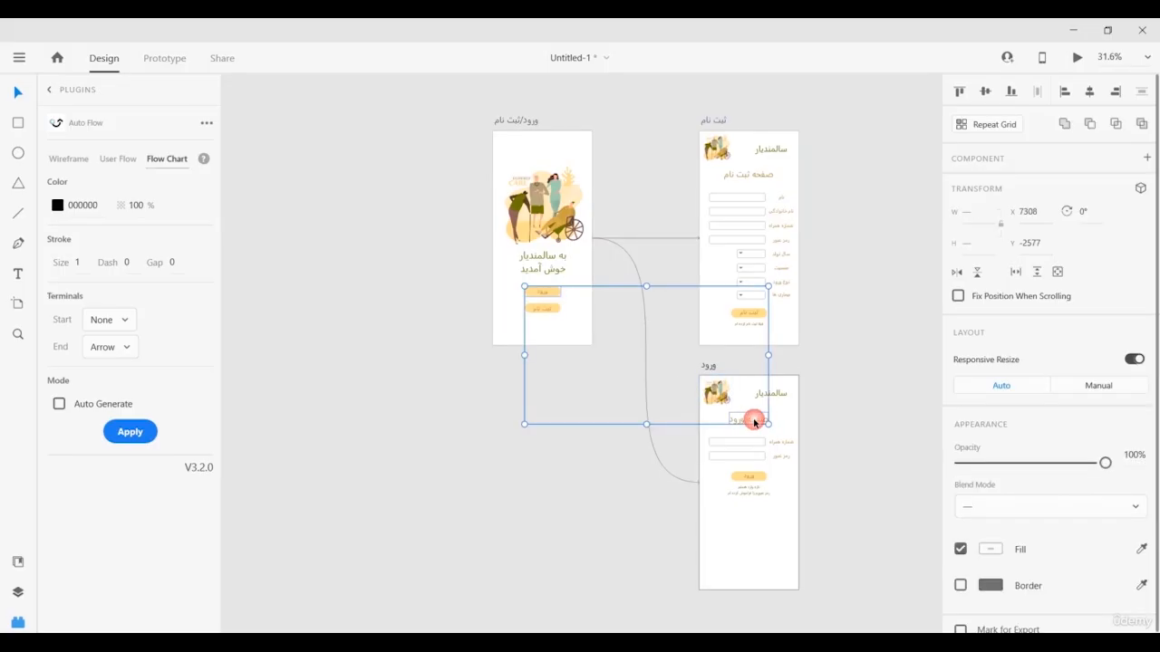
left_click(127, 434)
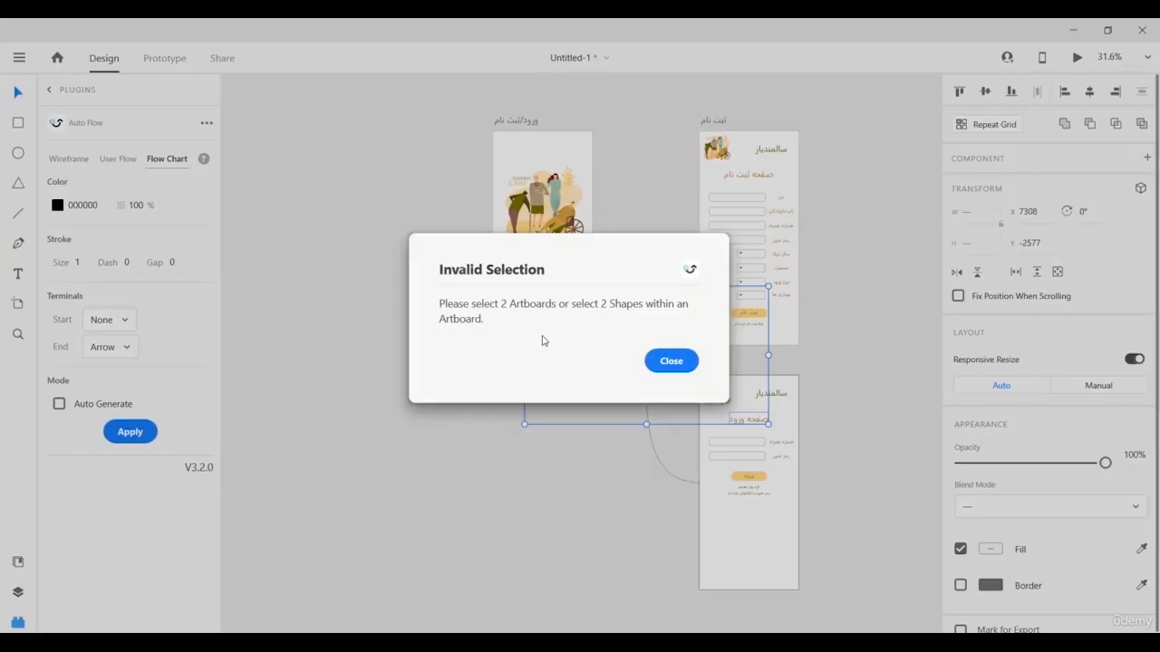
left_click(677, 363)
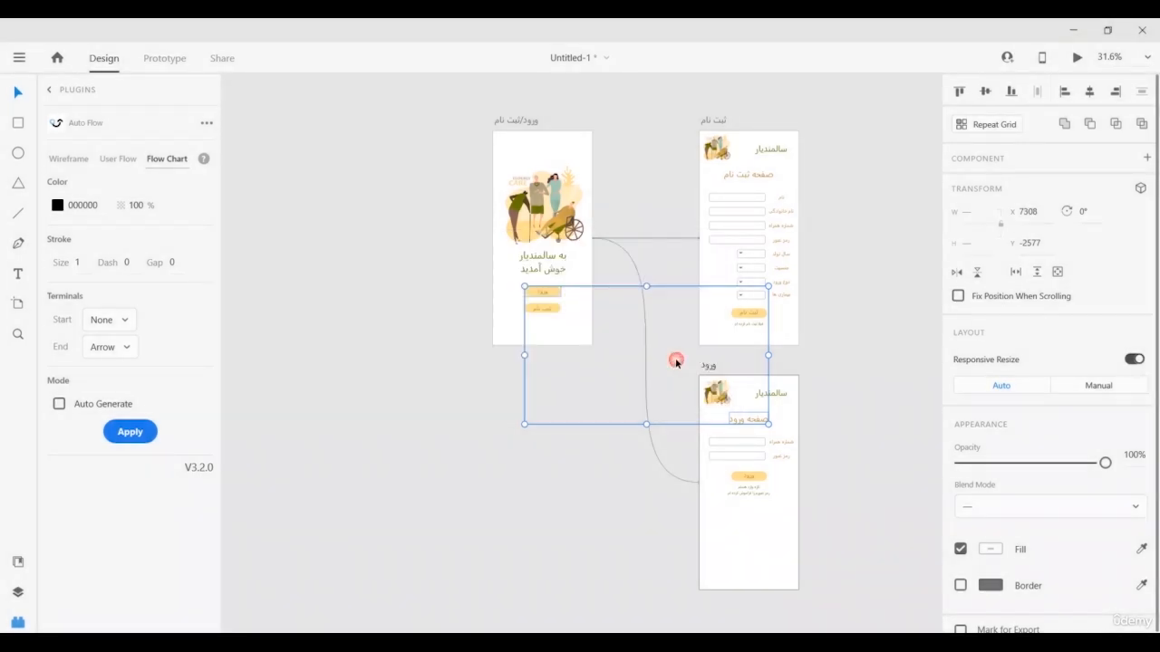
left_click(514, 437)
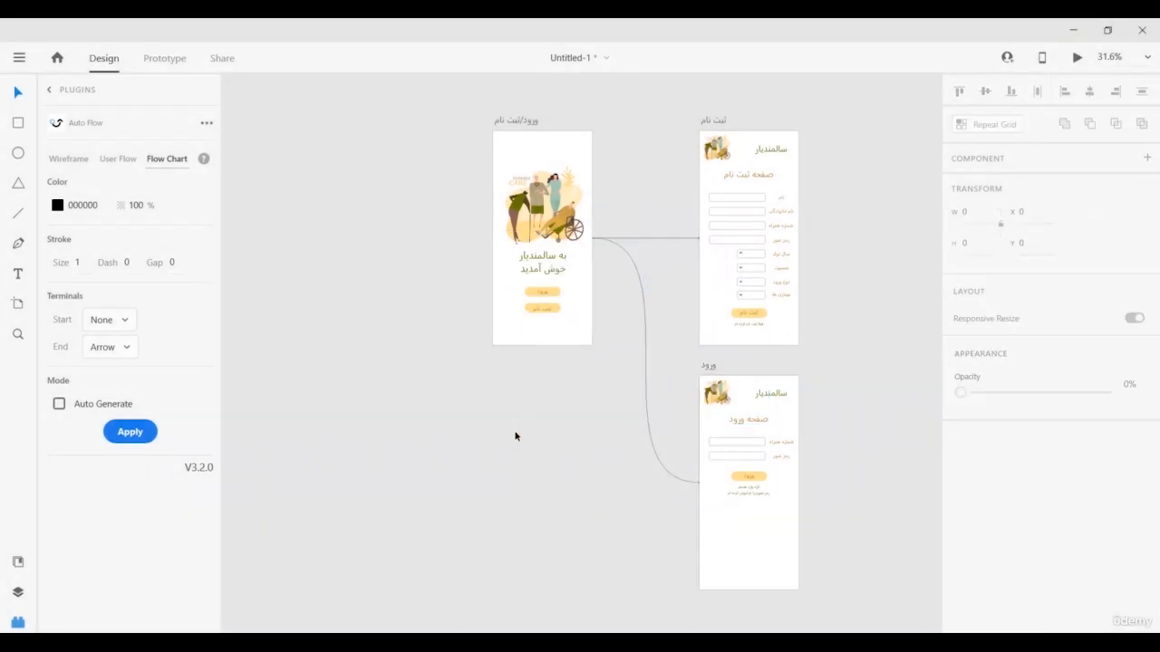
Return to the Plugins list and enable the Layout grid on the first artboard.
left_click(51, 90)
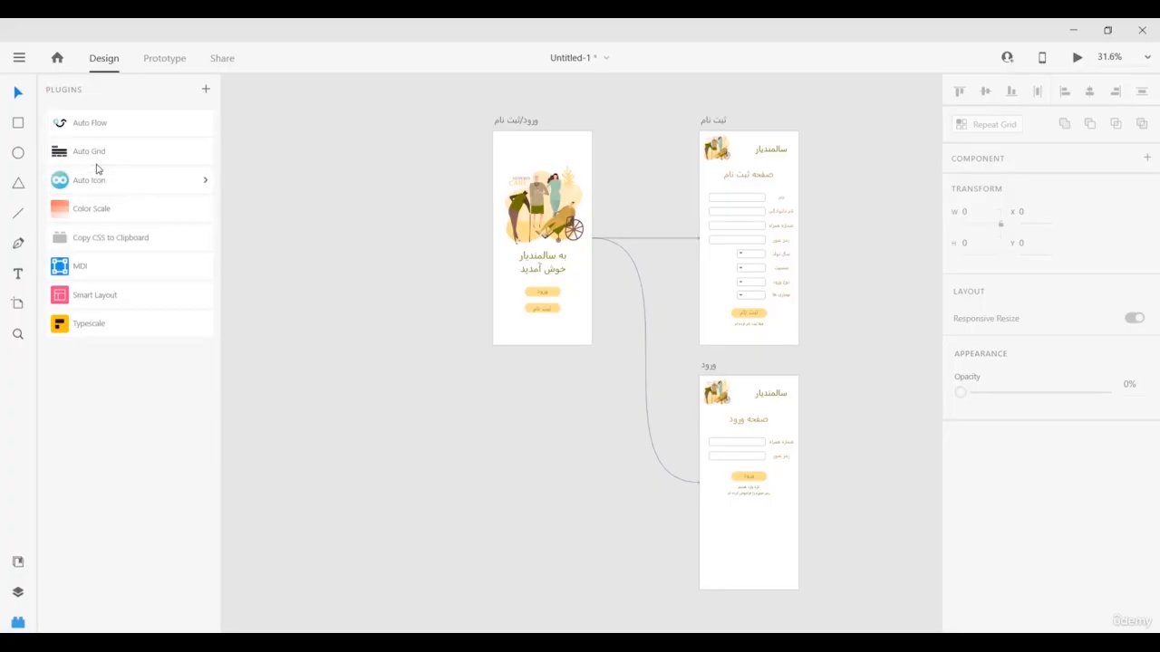
left_click(521, 121)
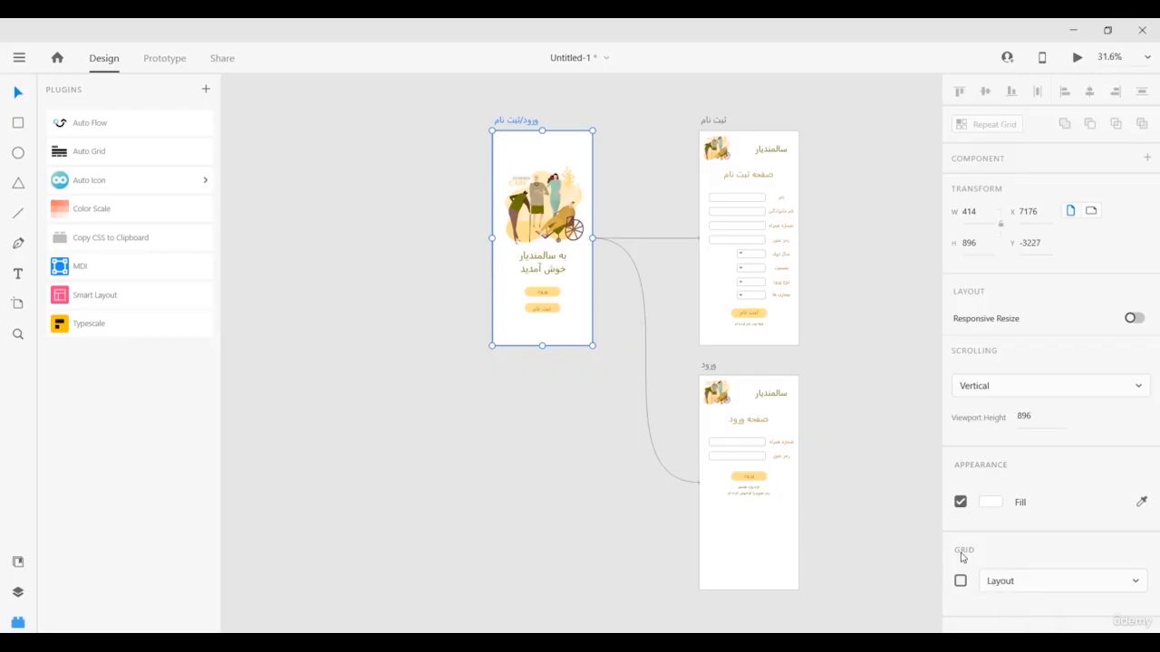
left_click(960, 582)
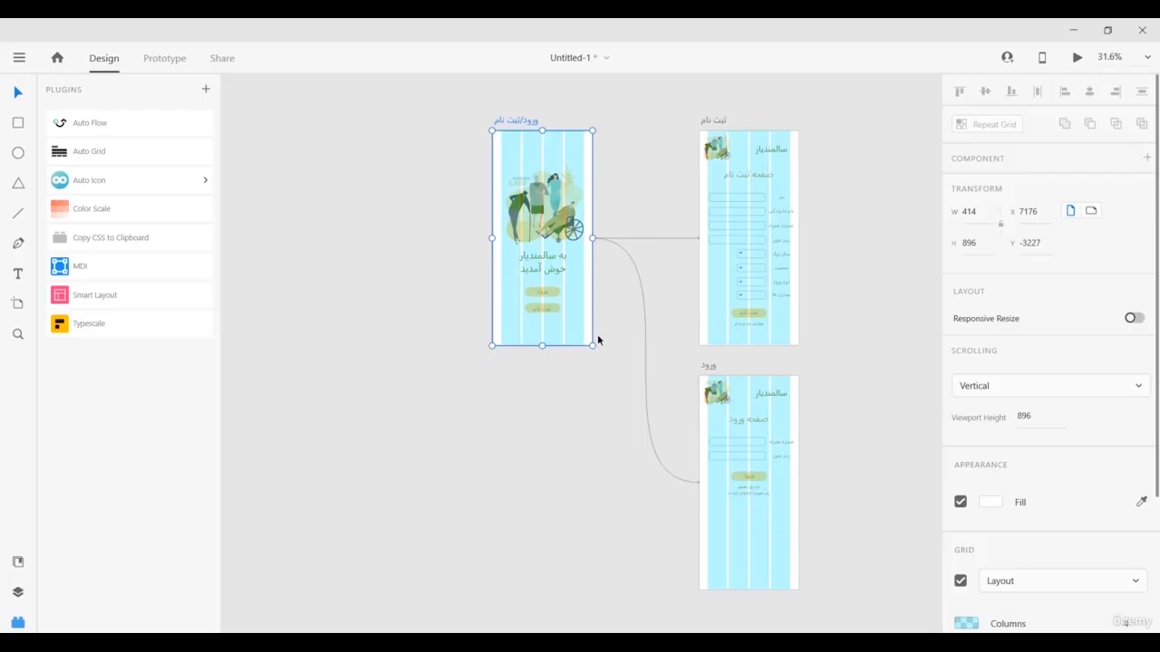
Turn the Layout column grid back off.
scroll(1058, 538, "down", 3)
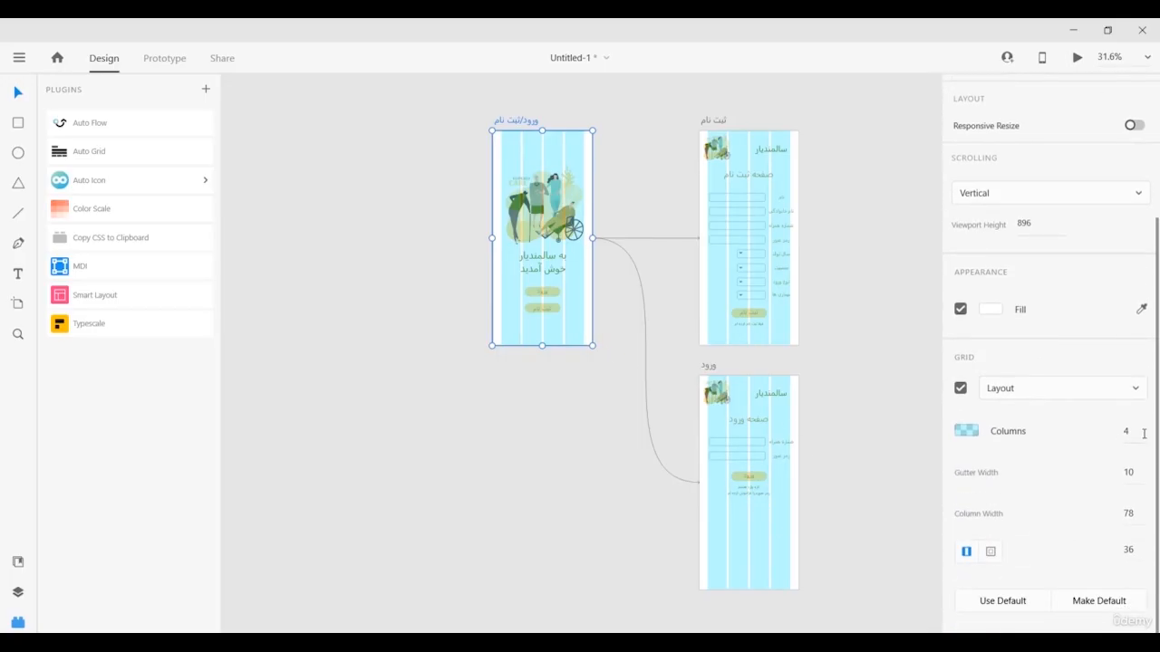
left_click(1143, 434)
left_click(962, 389)
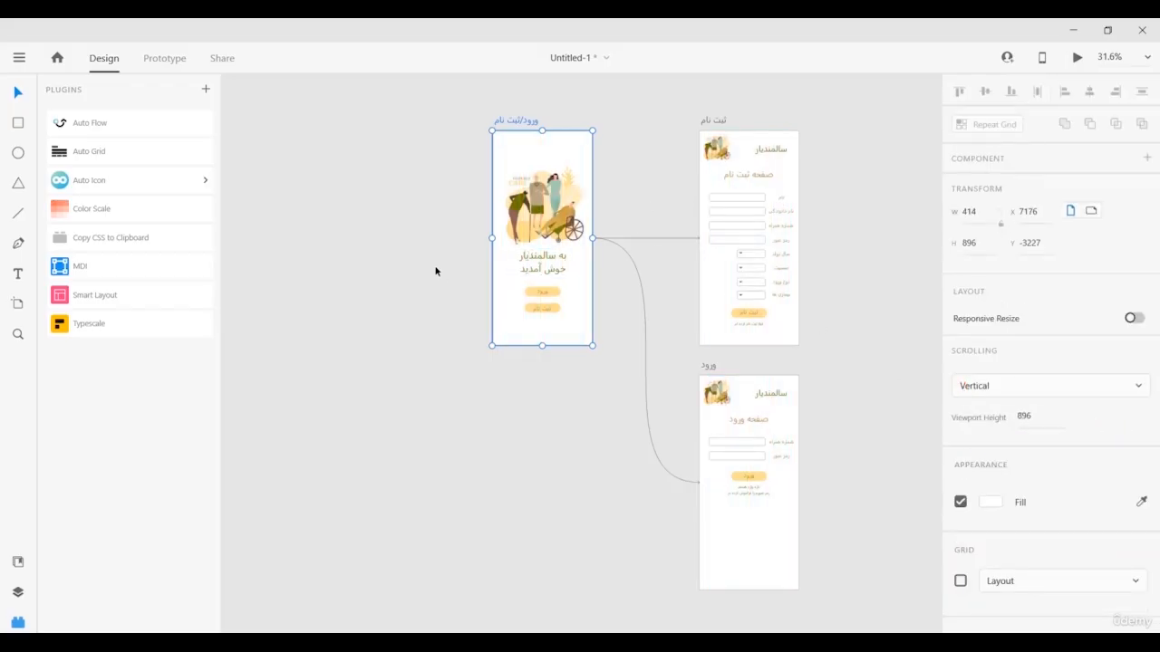
Generate an Auto Grid of 12 columns with '6px Gutter - 29px Column' on the artboard.
left_click(73, 162)
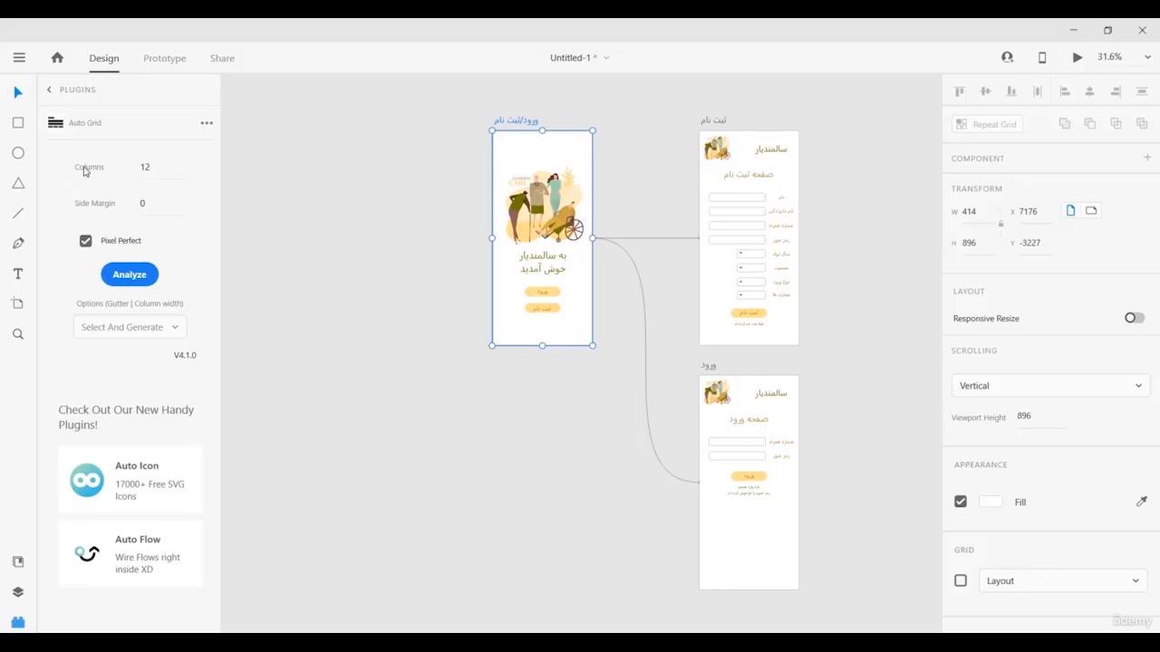
double_click(156, 168)
left_click(123, 281)
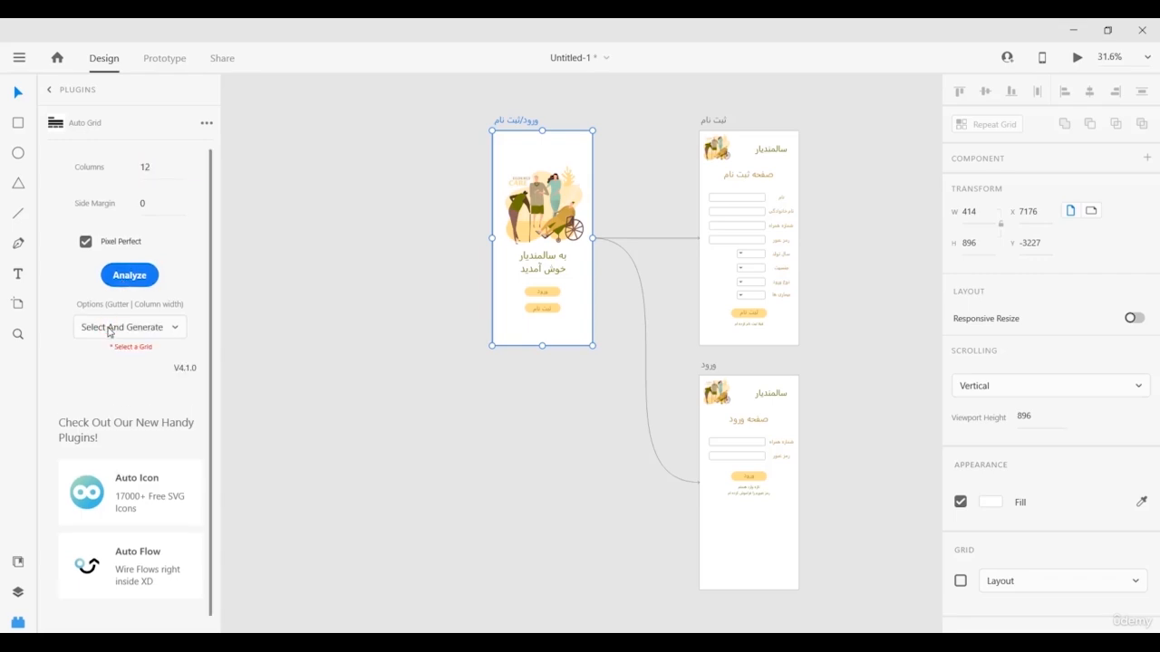
left_click(110, 331)
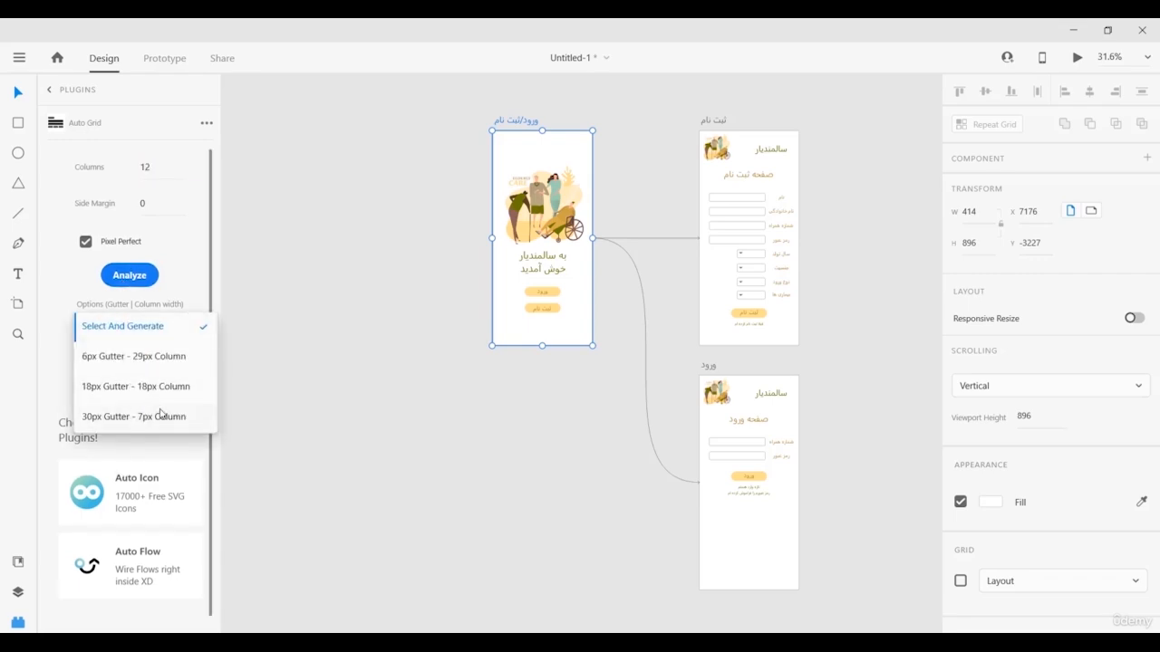
left_click(113, 363)
left_click(129, 275)
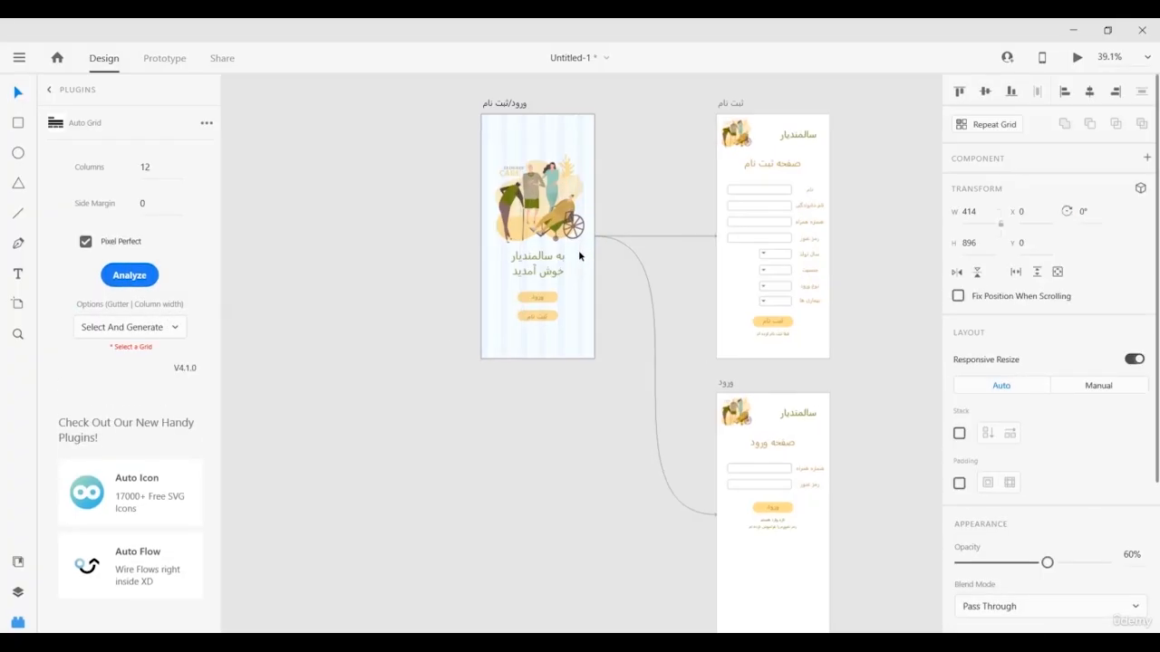
scroll(581, 257, "up", 5)
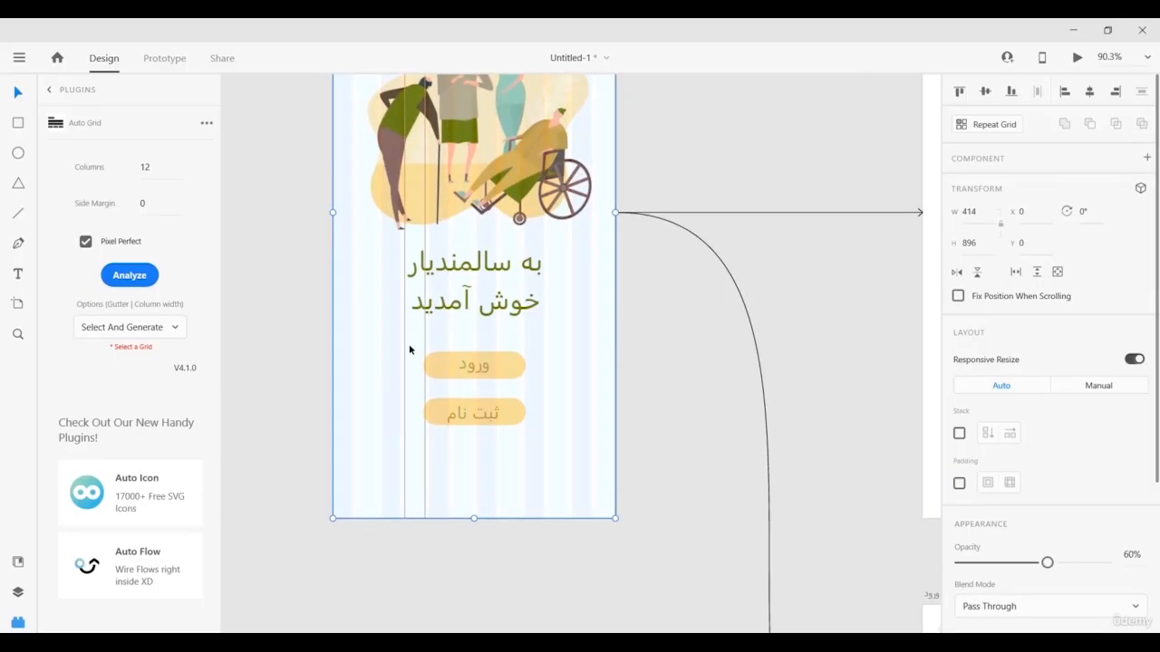
scroll(408, 343, "down", 3)
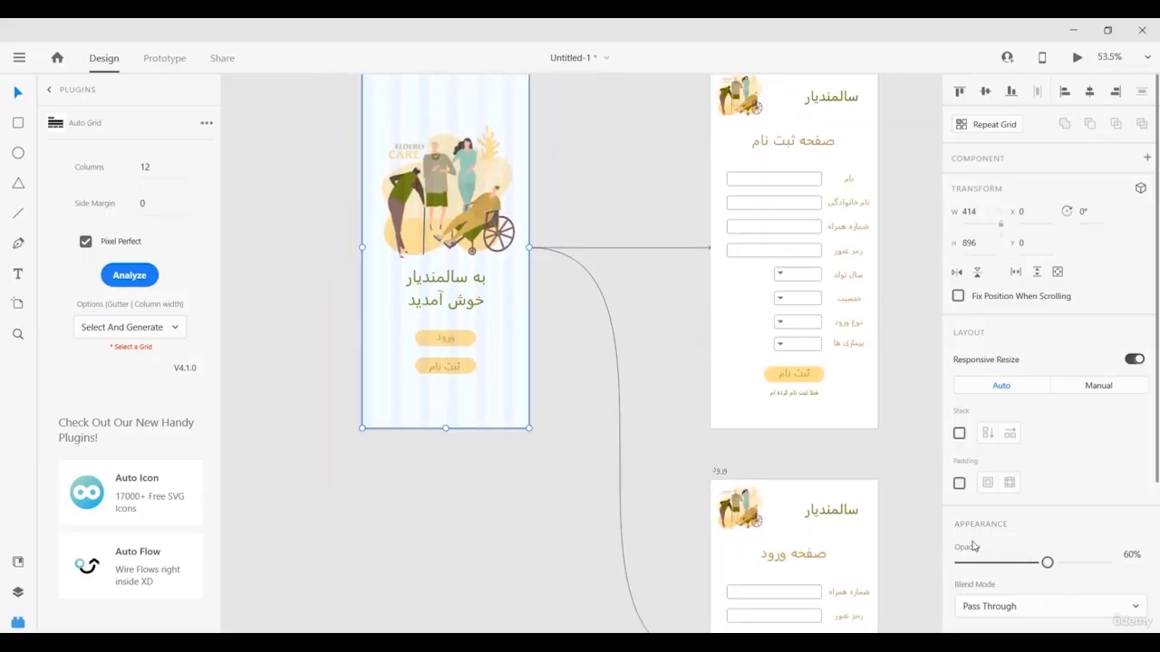
left_click(314, 408)
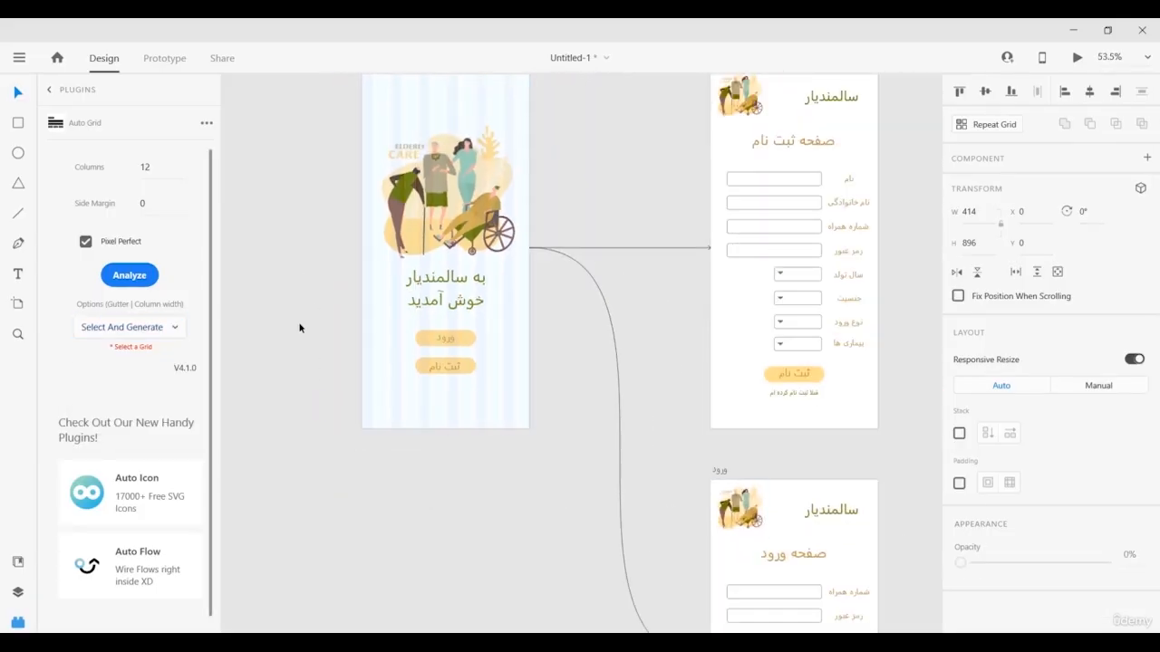
scroll(300, 326, "up", 2)
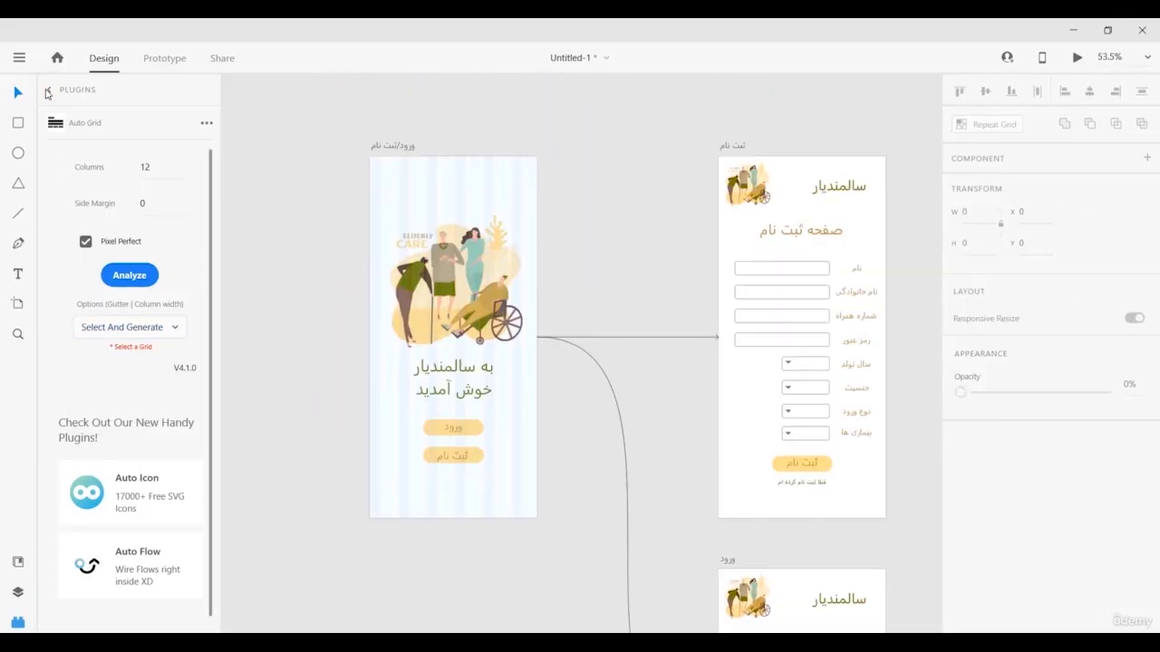
Start the Auto Icon plugin and browse its popular icon packs.
left_click(47, 93)
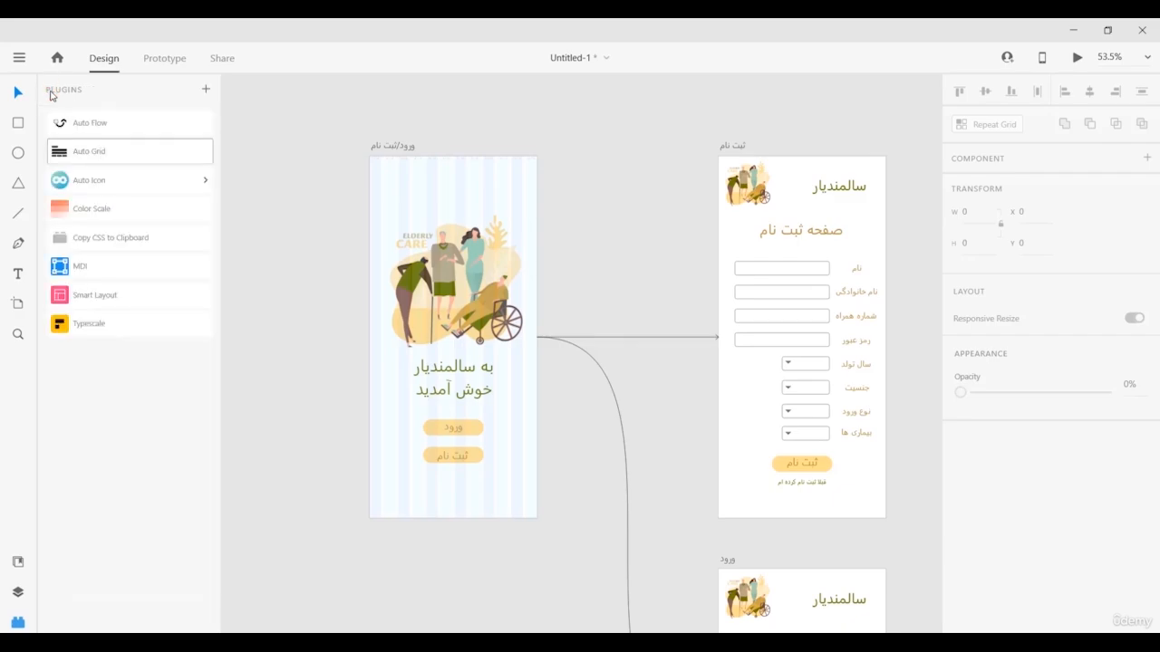
left_click(112, 182)
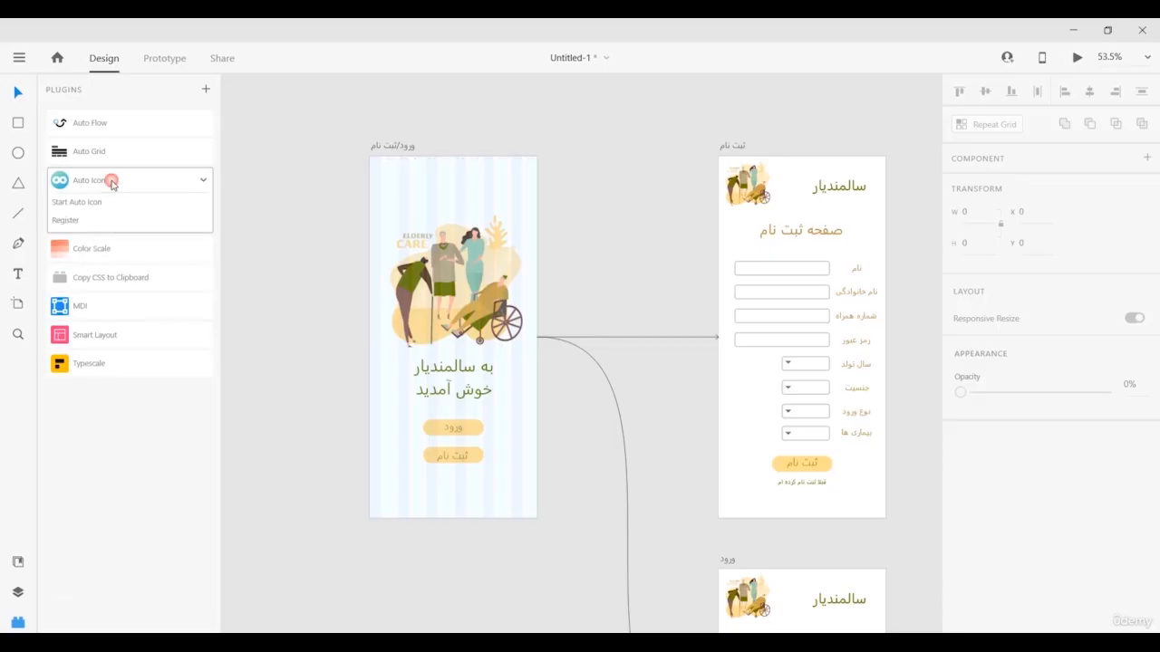
left_click(99, 202)
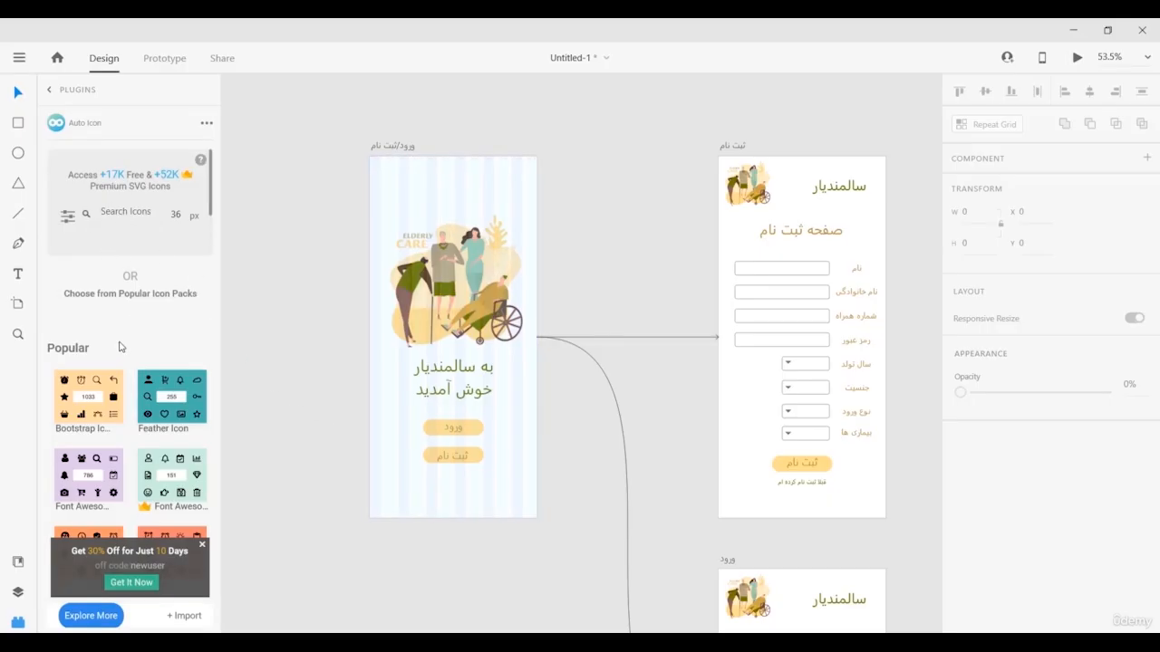
scroll(113, 369, "down", 3)
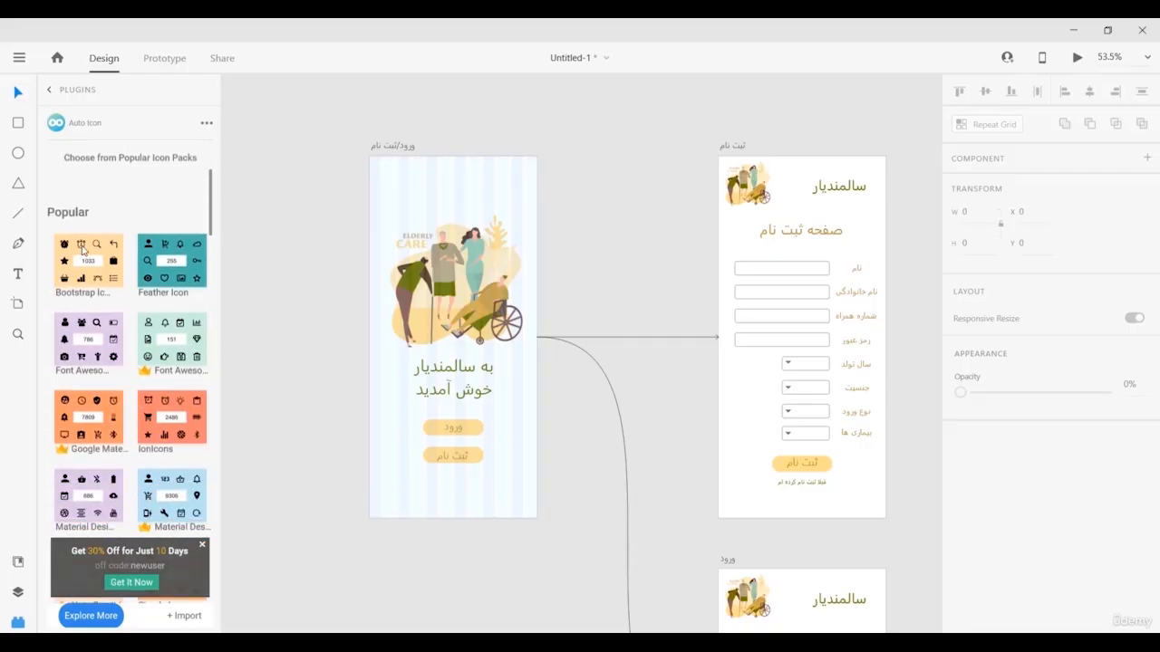
scroll(91, 299, "down", 15)
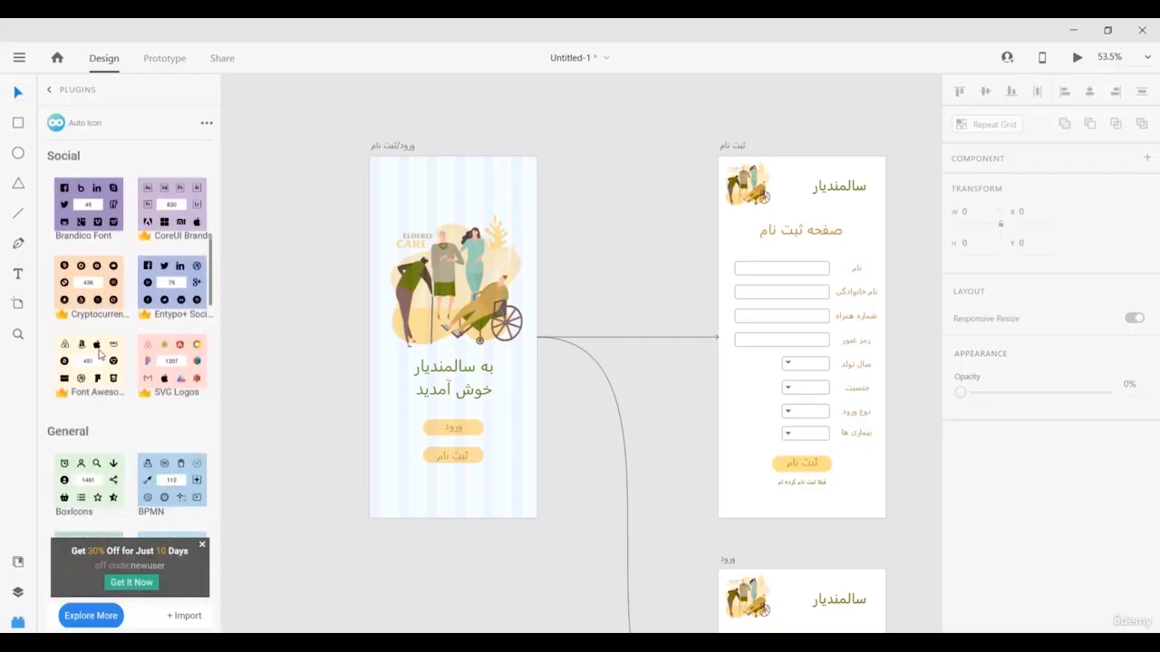
scroll(100, 354, "down", 4)
scroll(100, 353, "up", 7)
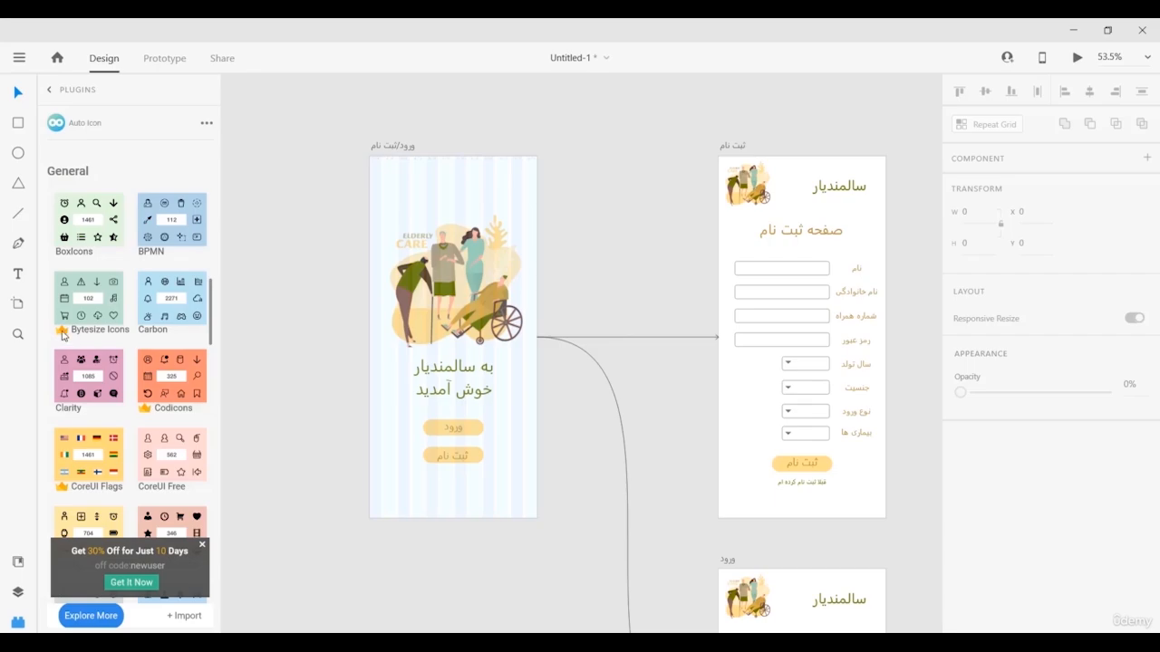
scroll(64, 335, "up", 1)
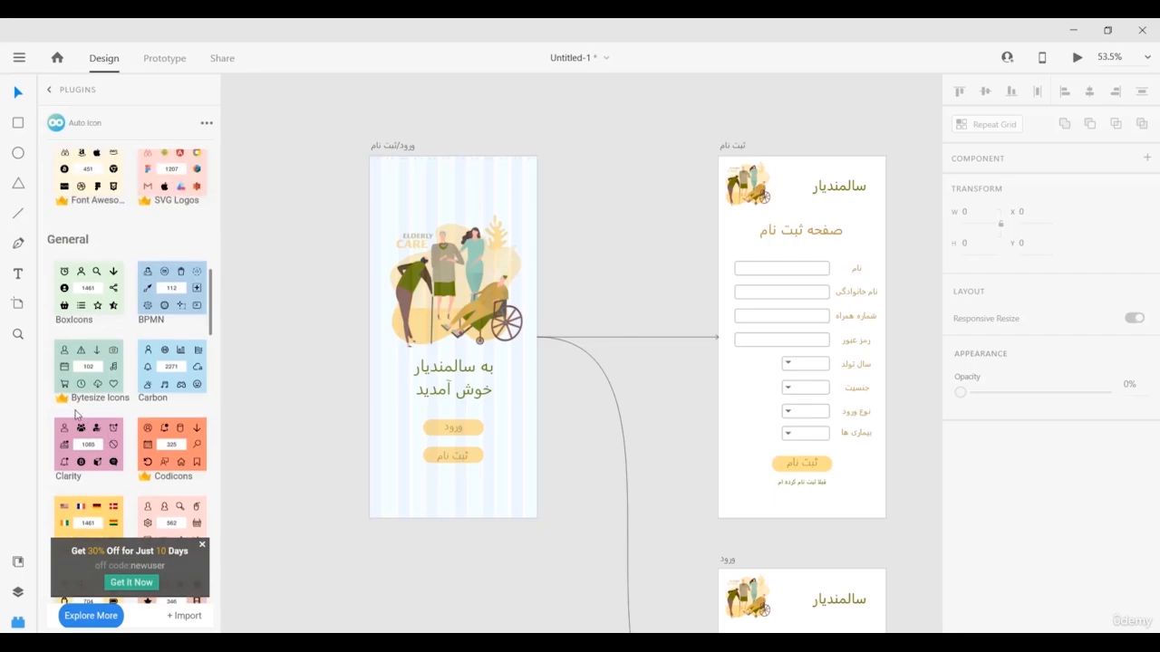
scroll(68, 408, "up", 8)
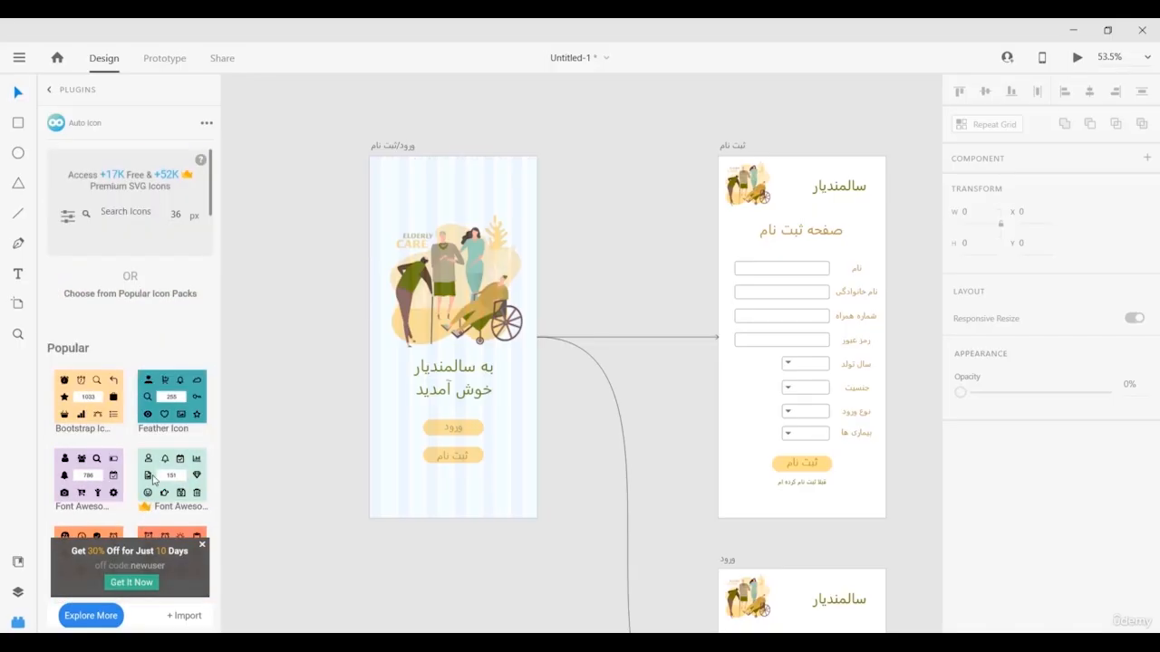
Browse the Bootstrap Icons pack, then return Auto Icon to its home view.
left_click(81, 397)
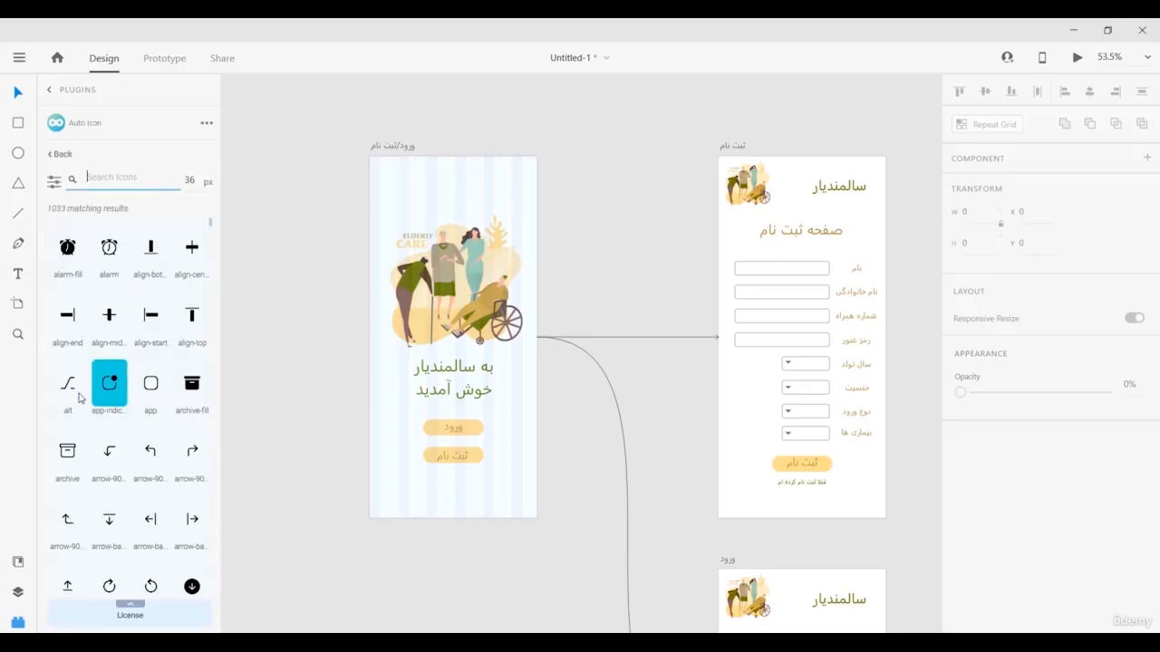
scroll(115, 360, "down", 3)
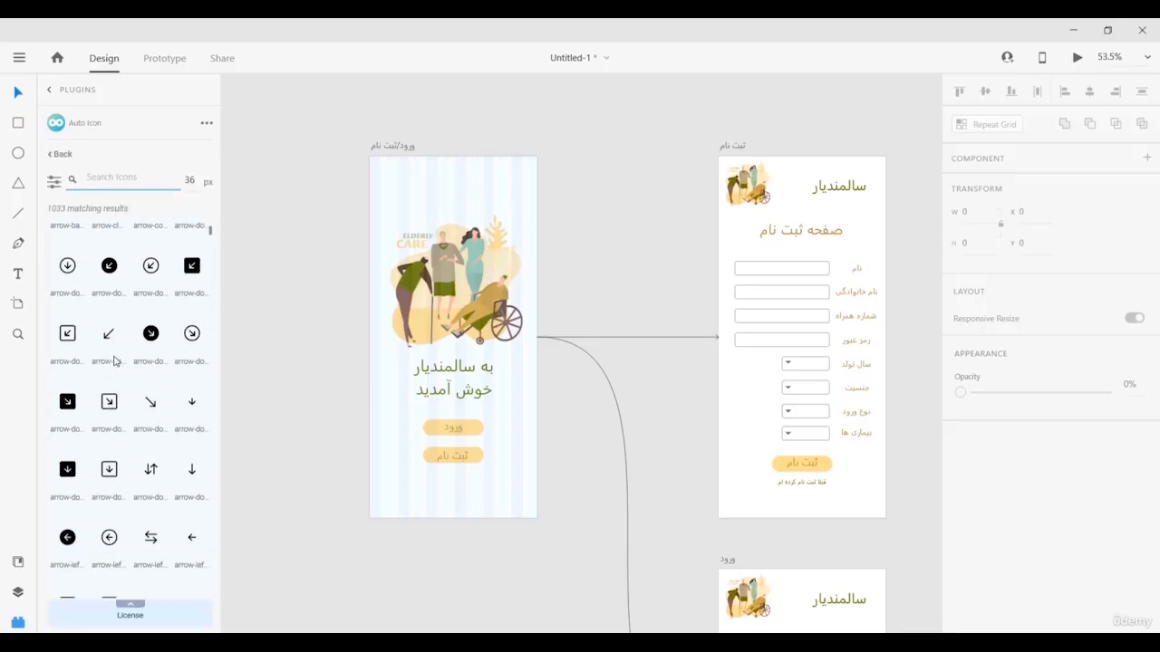
scroll(115, 361, "down", 3)
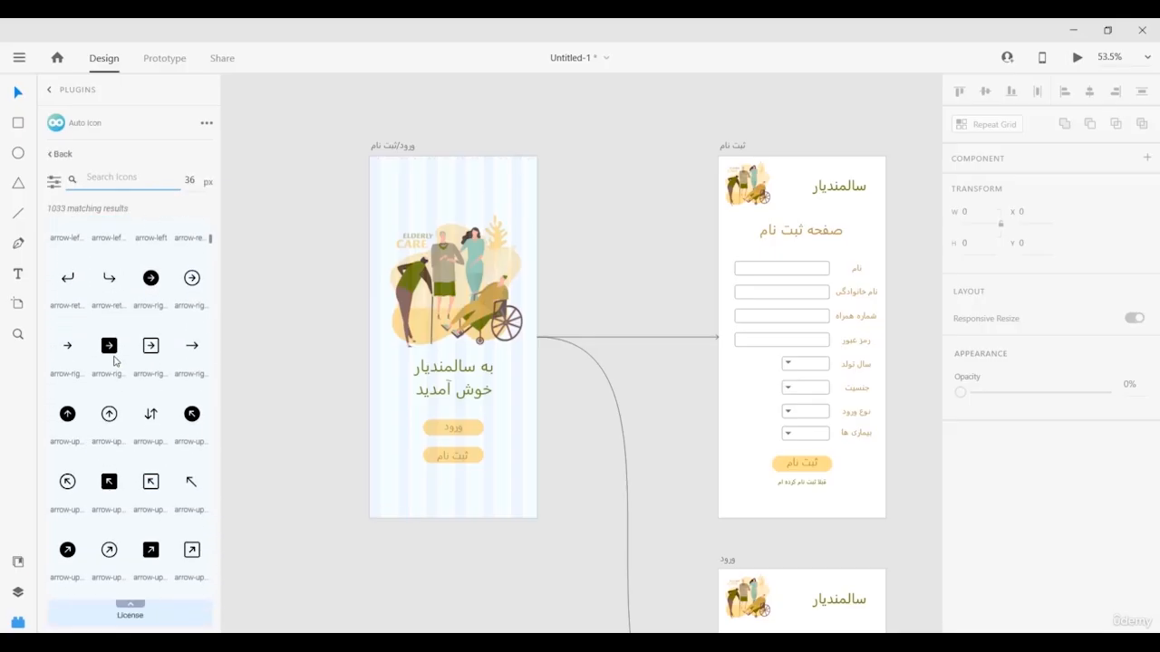
scroll(115, 361, "up", 3)
scroll(115, 361, "up", 3)
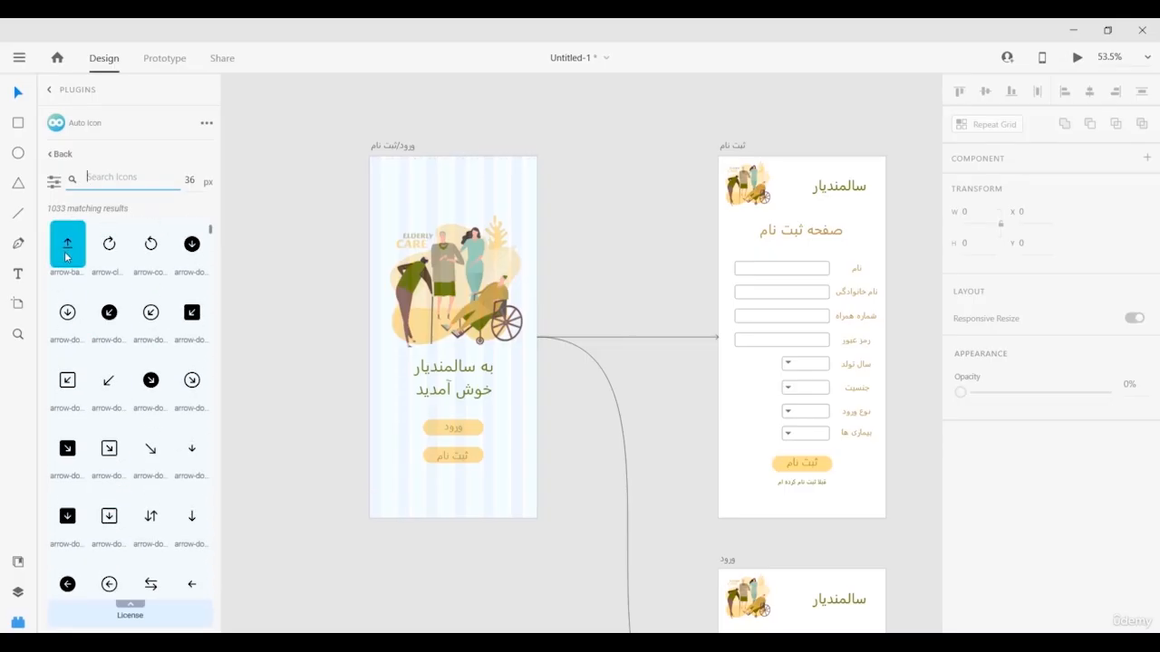
scroll(76, 360, "down", 10)
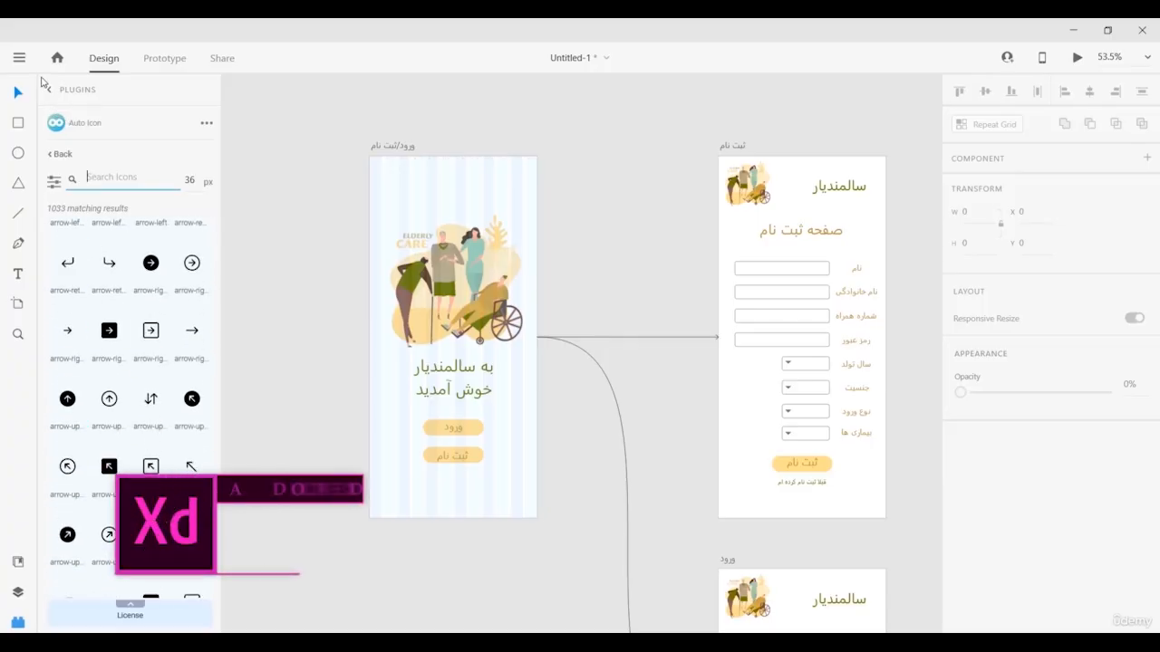
scroll(73, 249, "up", 5)
scroll(72, 249, "up", 5)
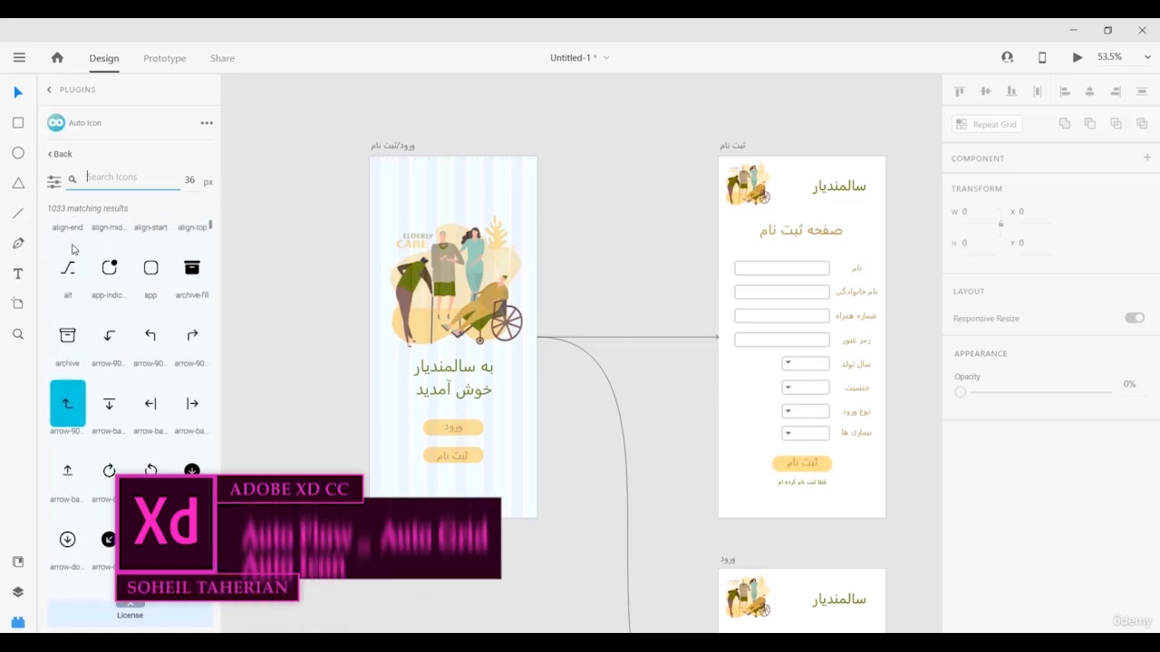
left_click(56, 154)
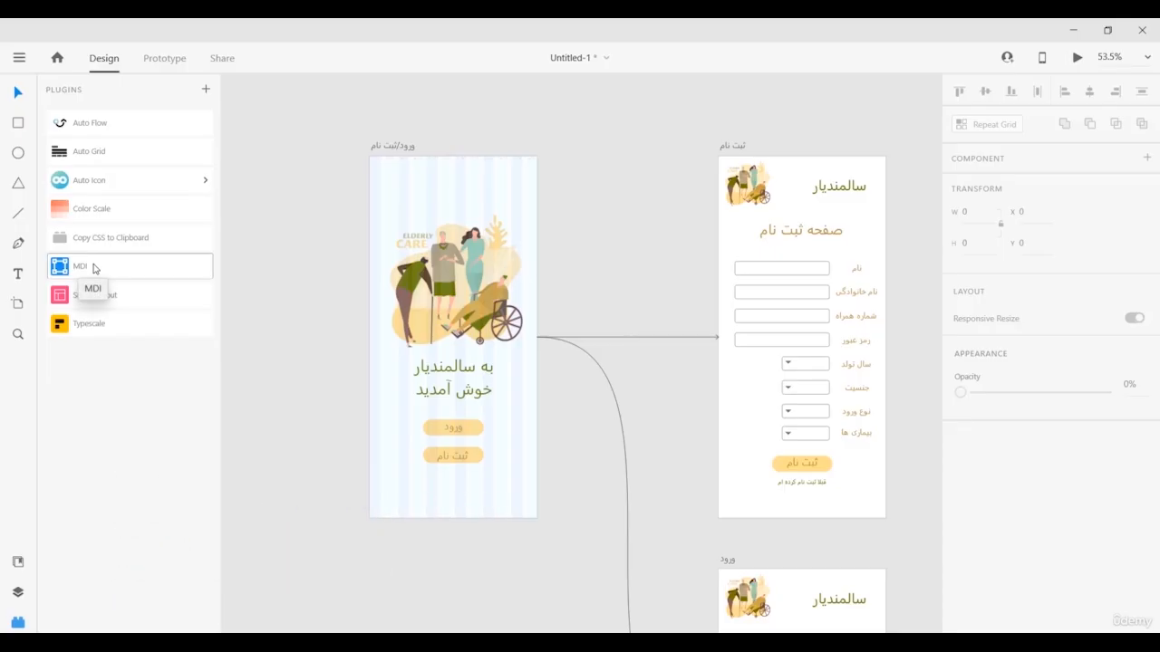
left_click(94, 268)
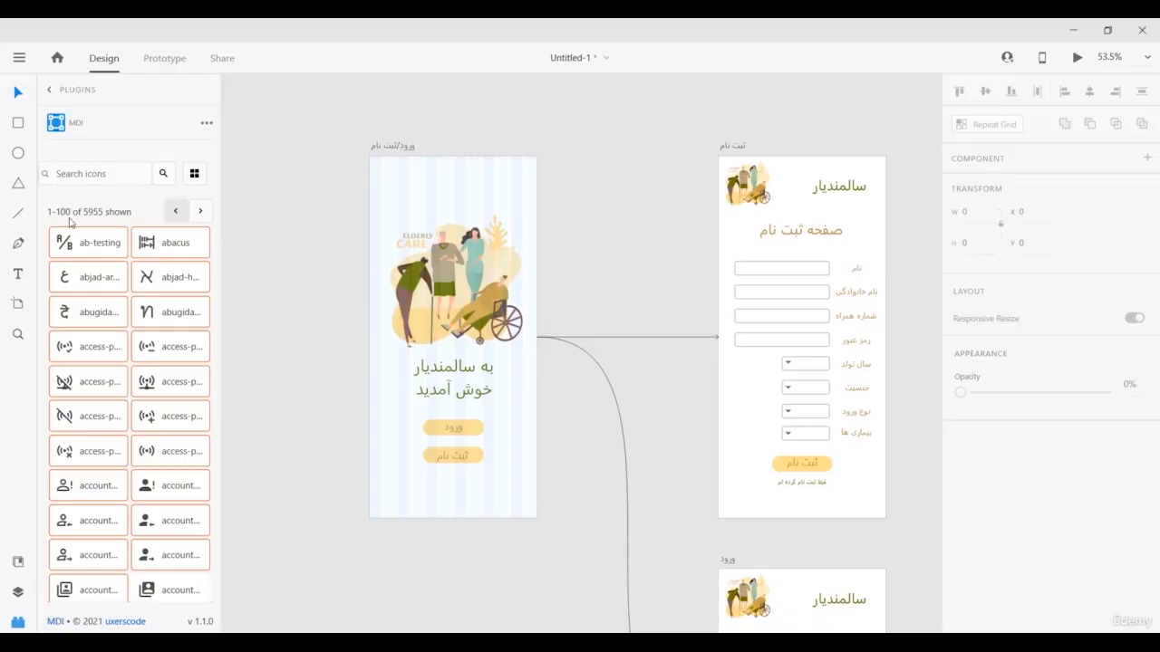
scroll(87, 247, "down", 3)
scroll(87, 247, "down", 4)
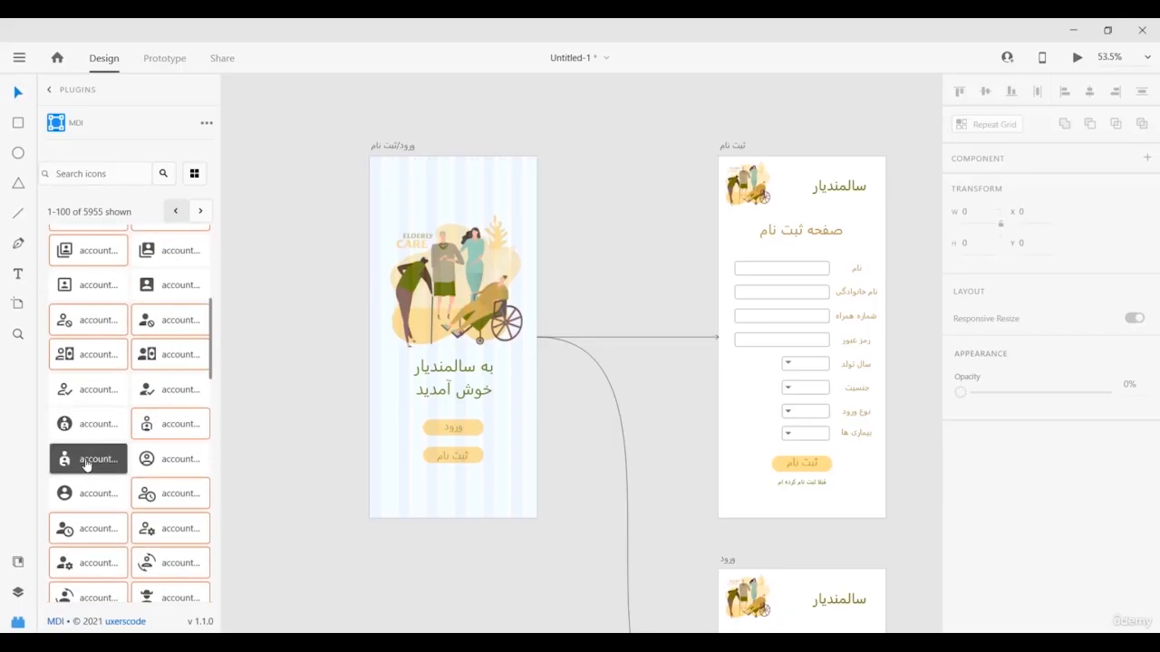
scroll(90, 458, "up", 6)
scroll(114, 374, "up", 2)
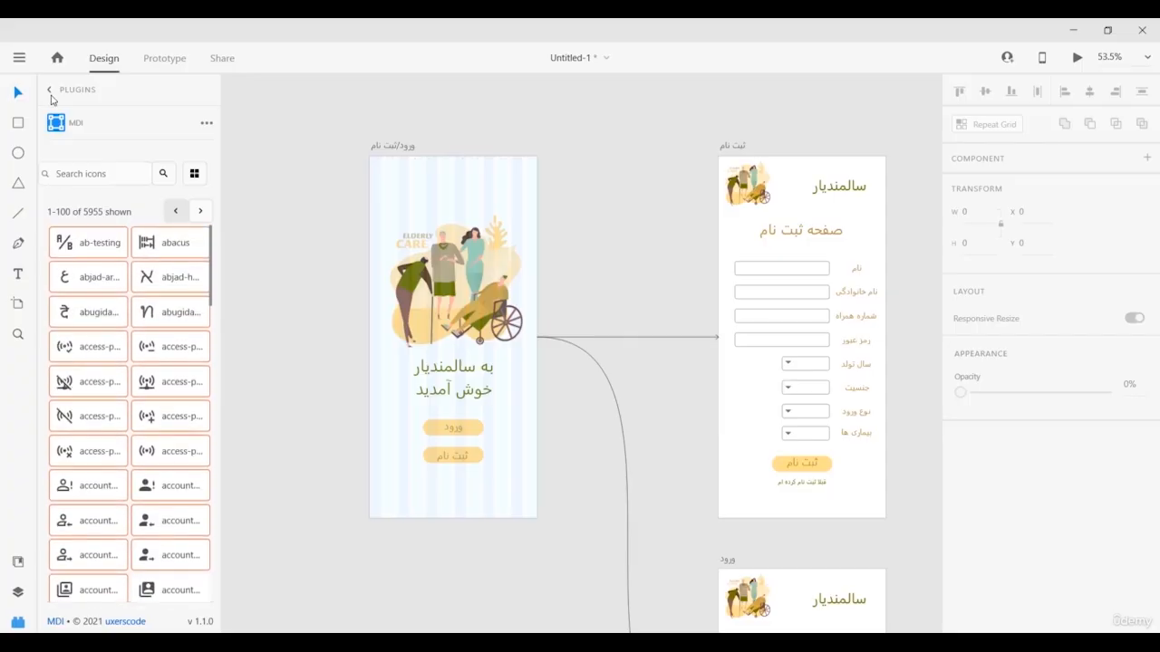
left_click(49, 92)
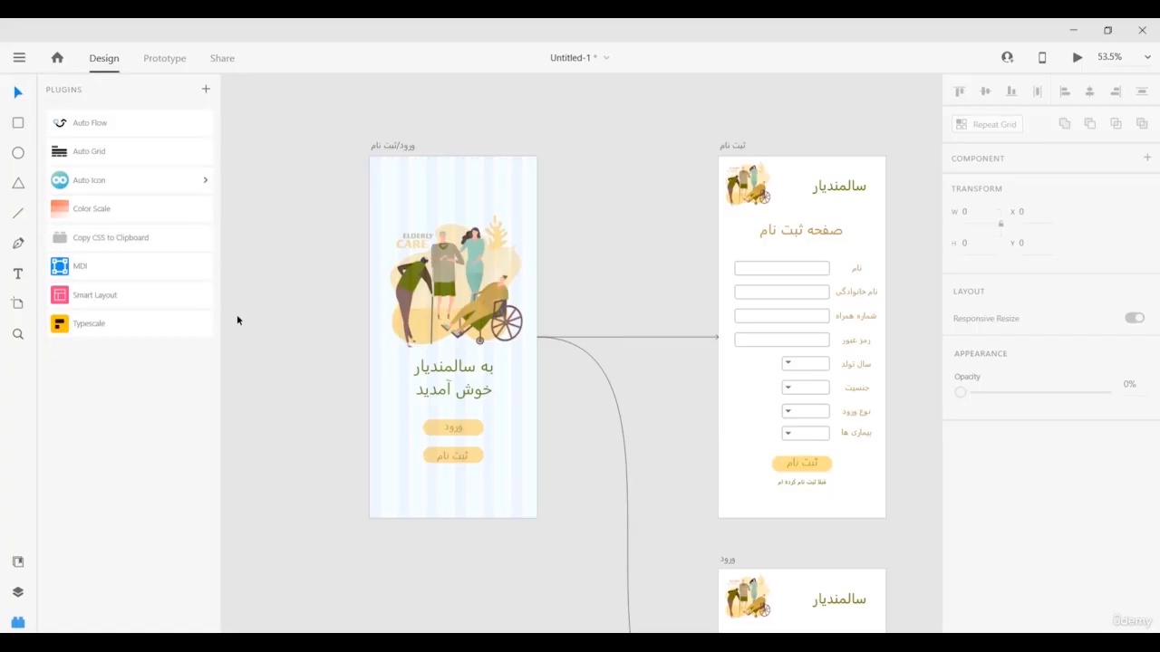
Center the Color Scale artboard, run Color Scale, and dismiss its selection error.
scroll(304, 380, "down", 3)
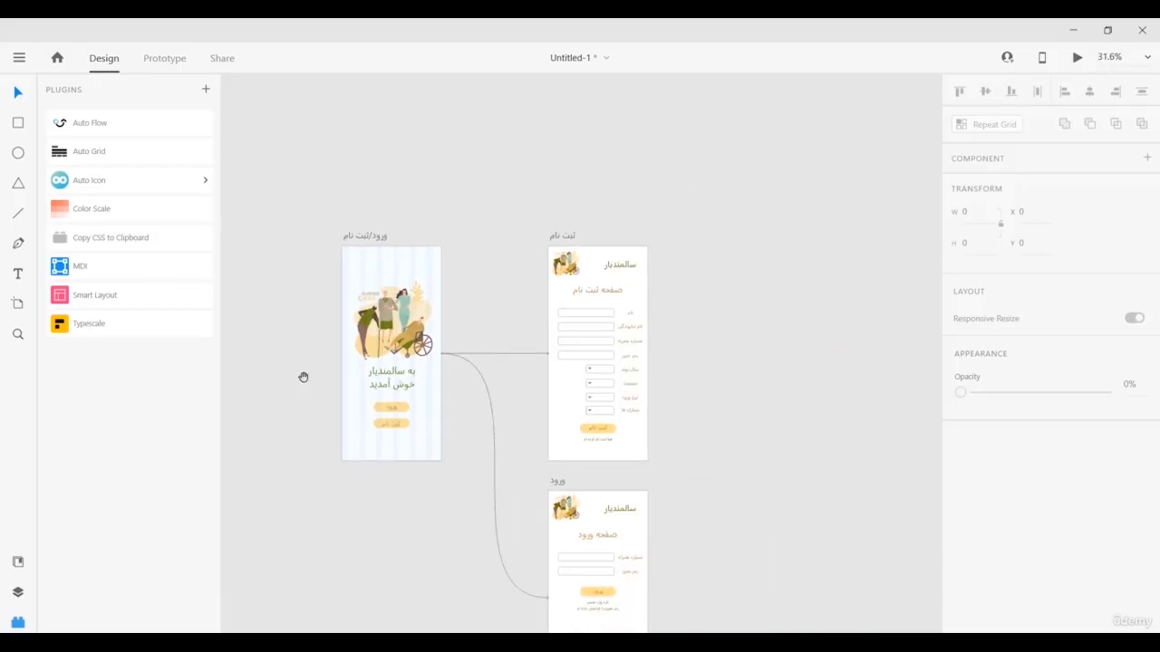
left_click_drag(263, 385, 586, 272)
left_click_drag(440, 381, 798, 248)
left_click_drag(575, 364, 598, 234)
scroll(585, 310, "up", 5)
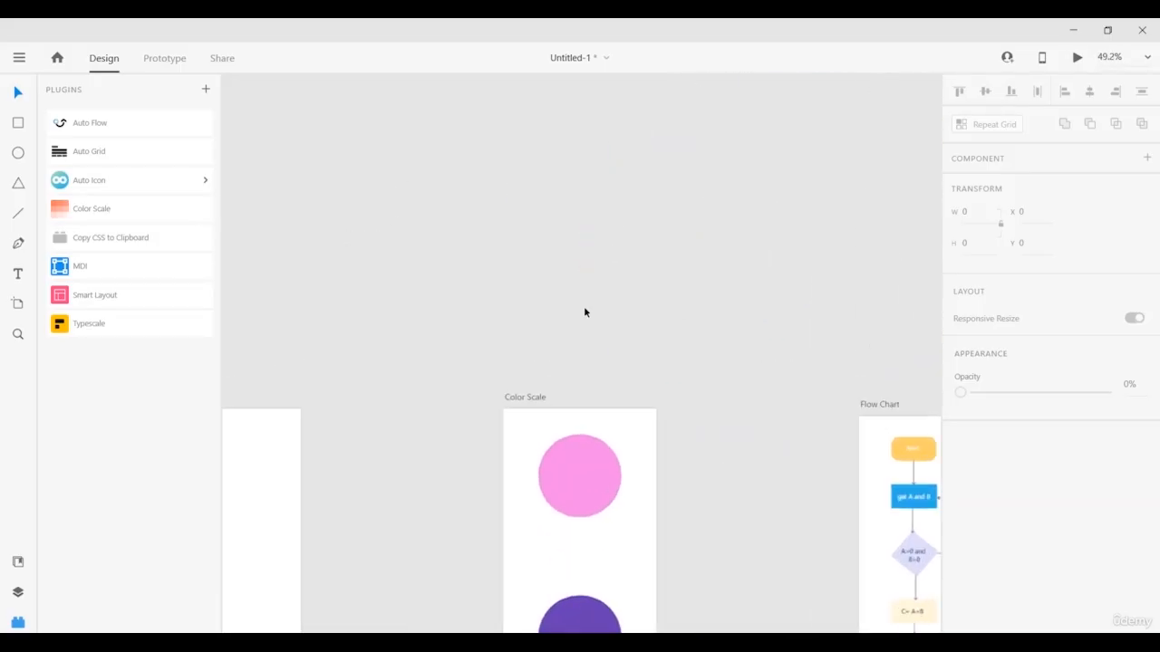
left_click_drag(587, 163, 577, 150)
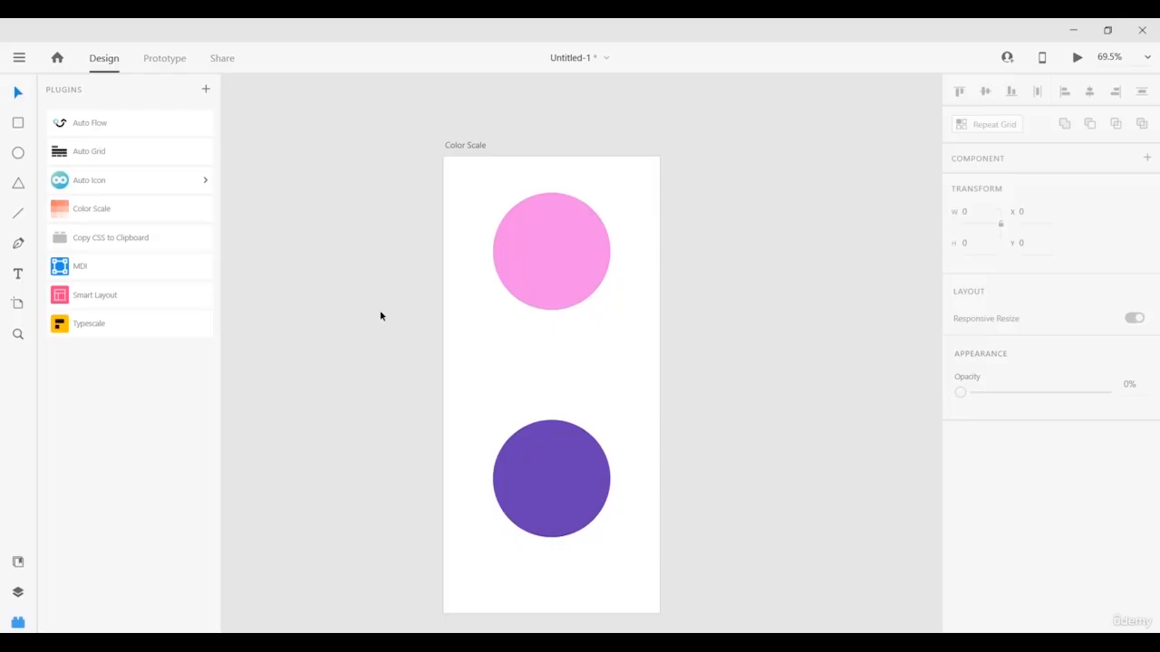
left_click(120, 215)
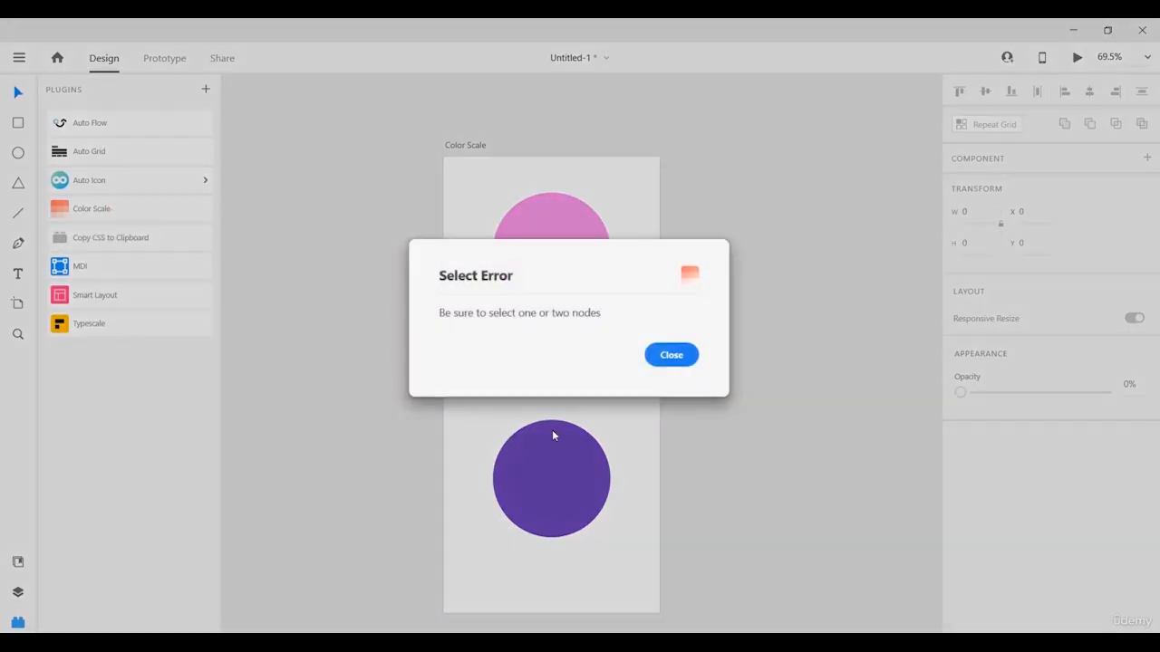
left_click(666, 356)
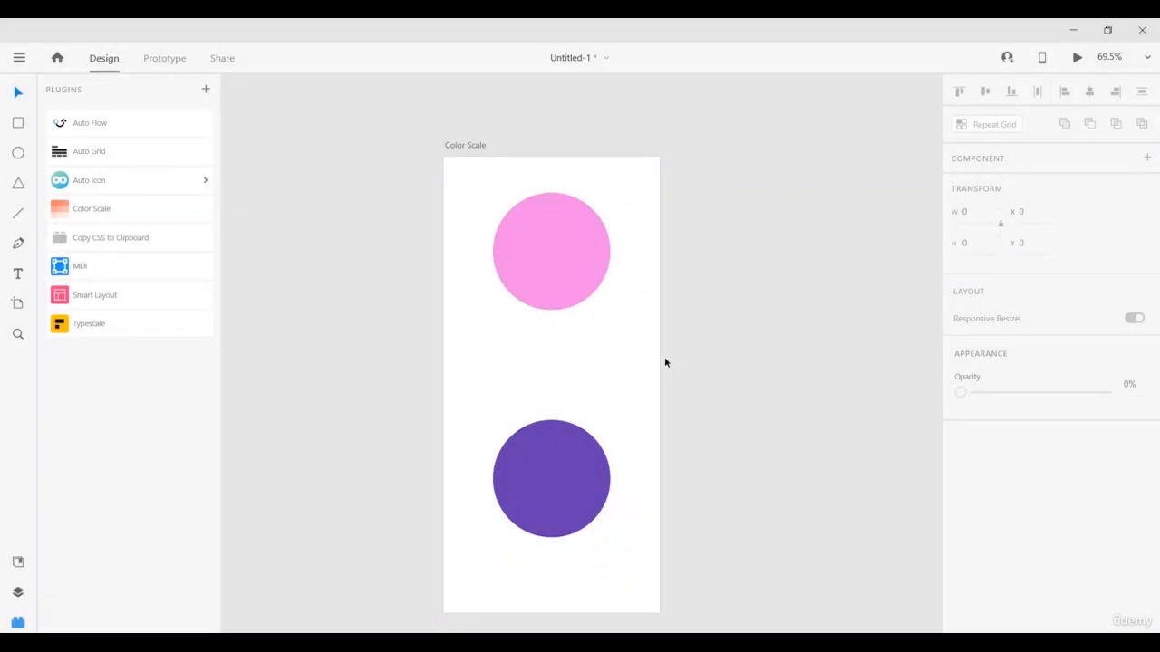
Select the pink and purple circles, create a 15-step Color Scale between them, then deselect.
left_click(544, 257)
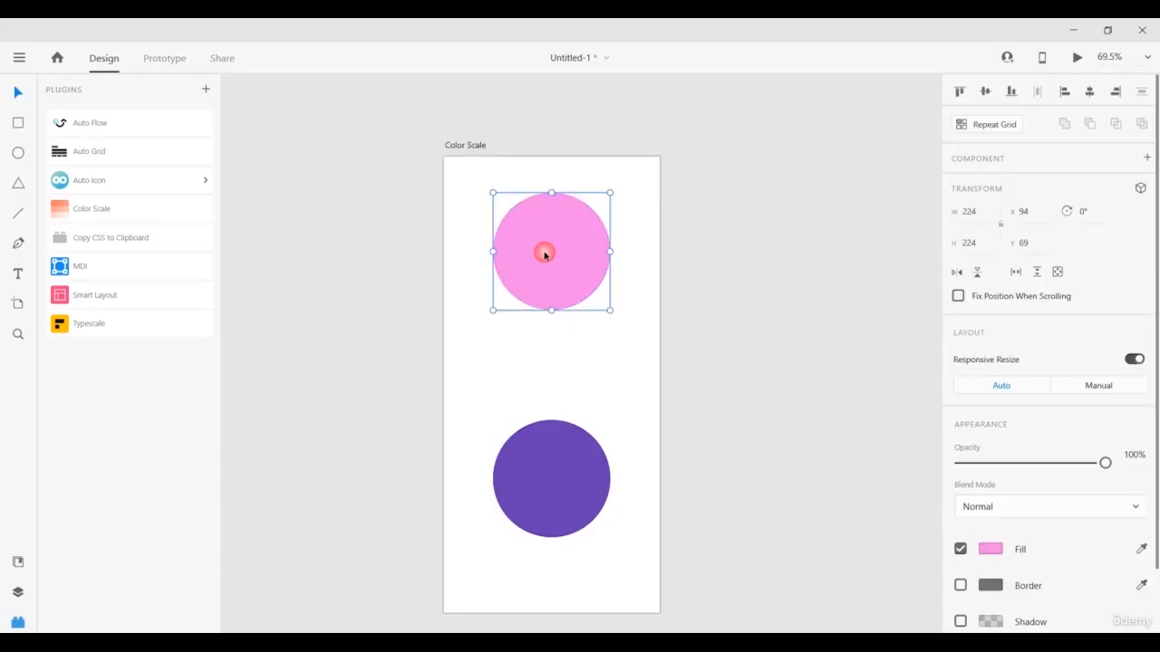
left_click(550, 492, "shift")
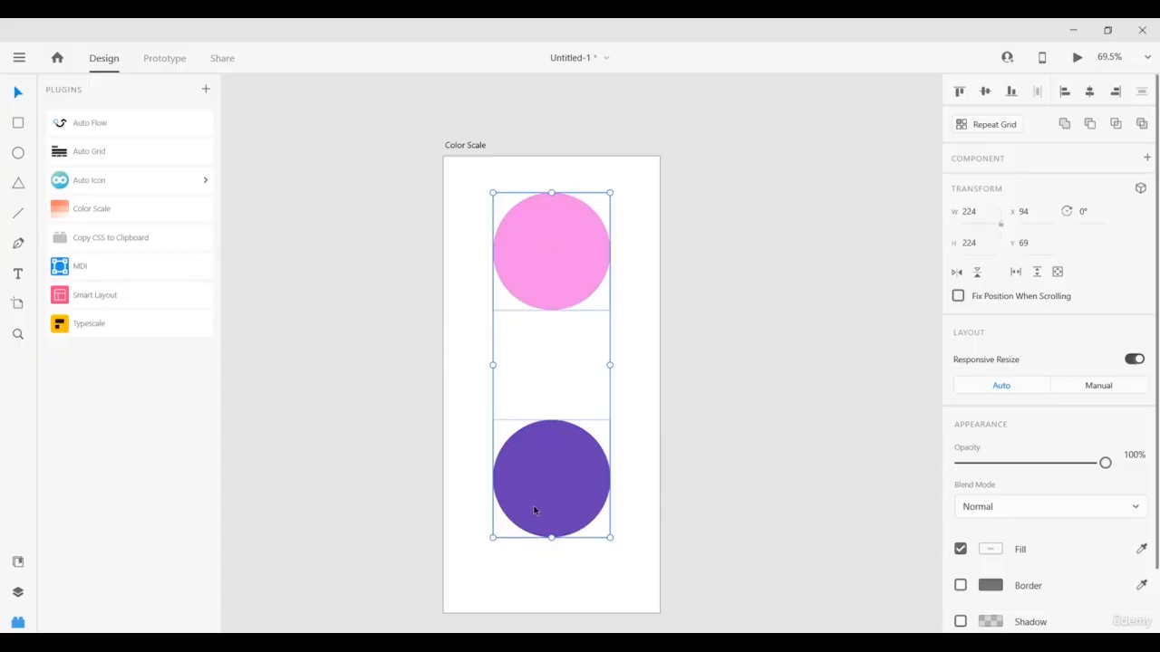
left_click(99, 217)
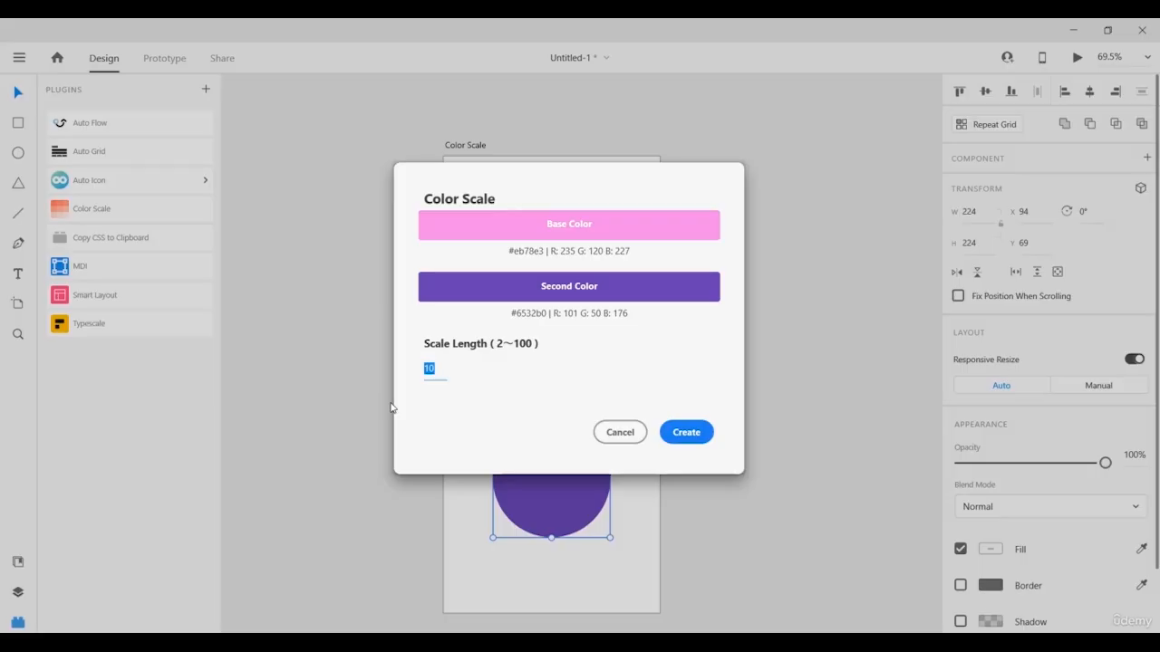
type("15")
left_click(691, 435)
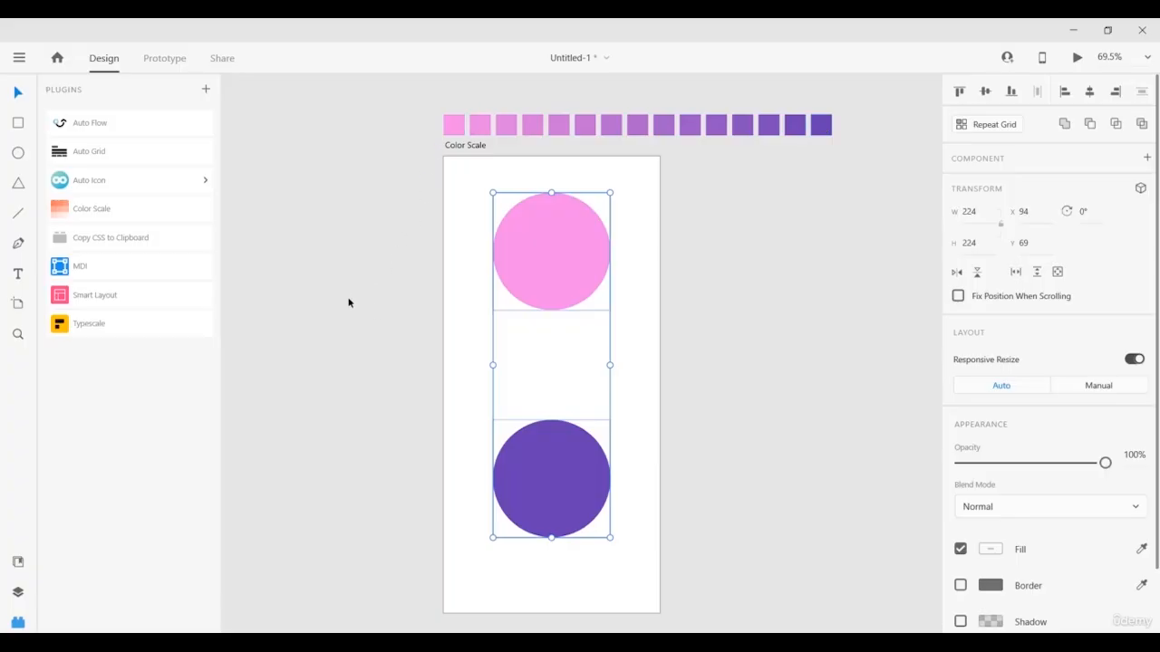
left_click(458, 235)
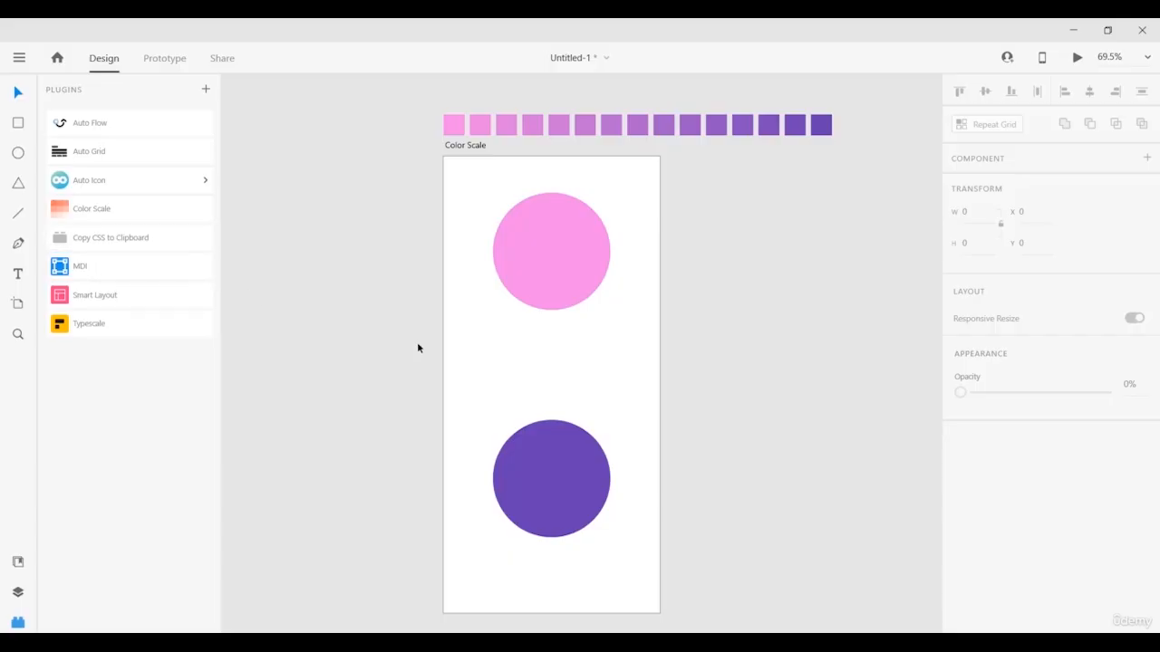
Copy the pink circle's CSS with the Copy CSS to Clipboard plugin and bring up Notepad.
left_click(565, 261)
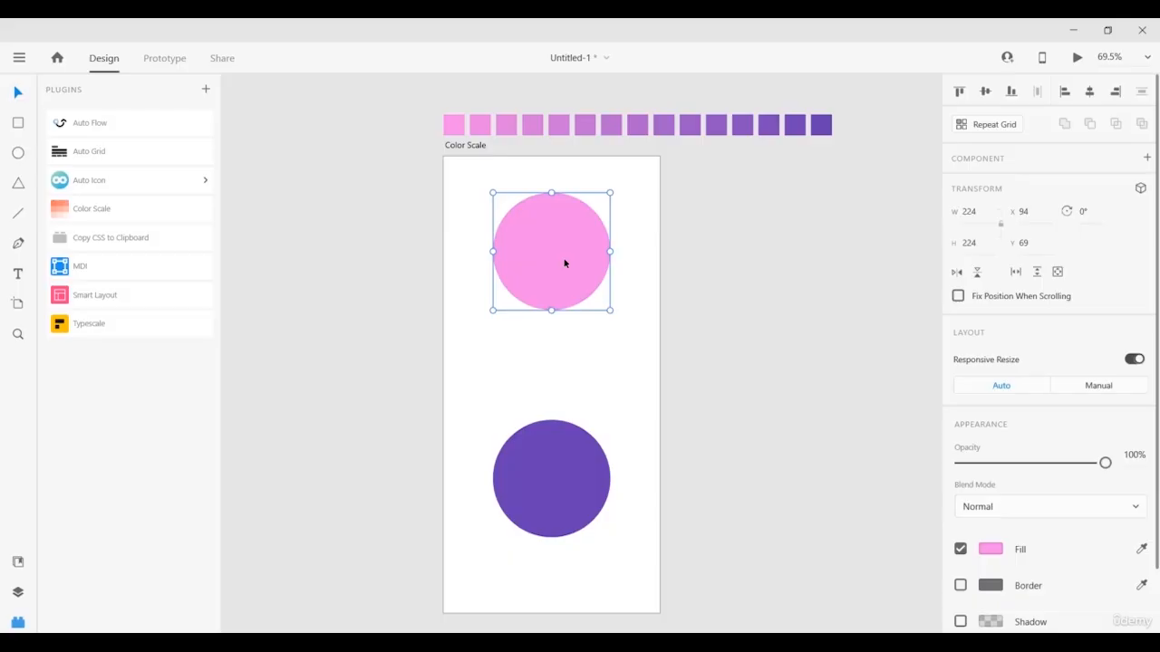
left_click(145, 240)
left_click(467, 641)
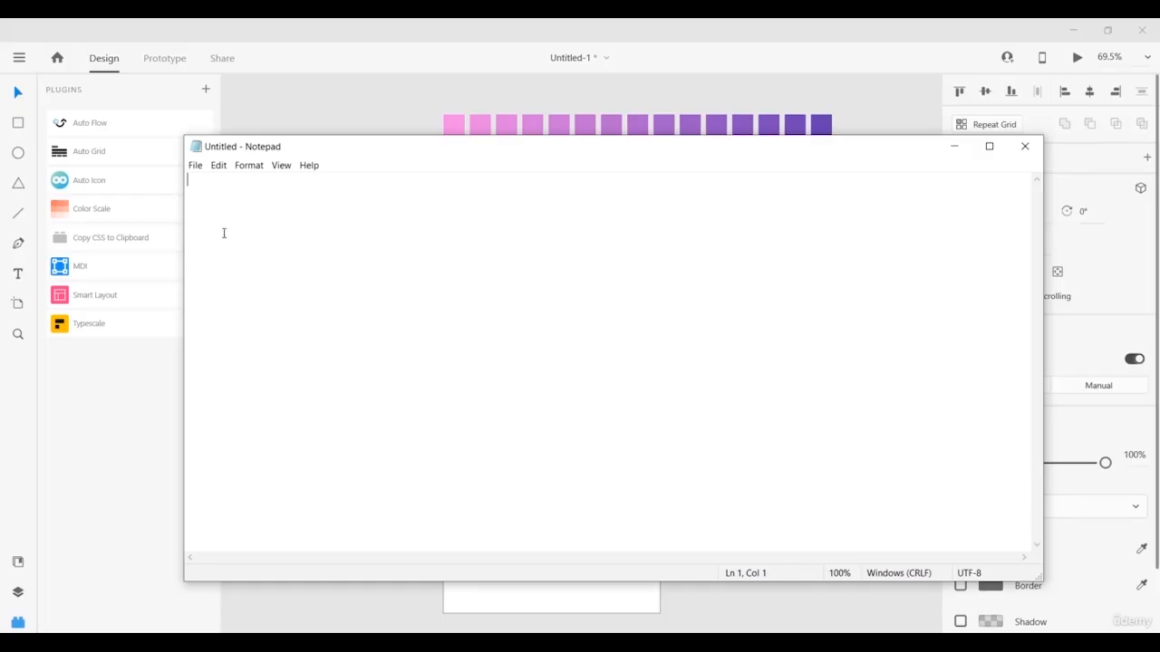
Paste the CSS into Notepad: width and height 224px, background #eb78e3.
key("ctrl+v")
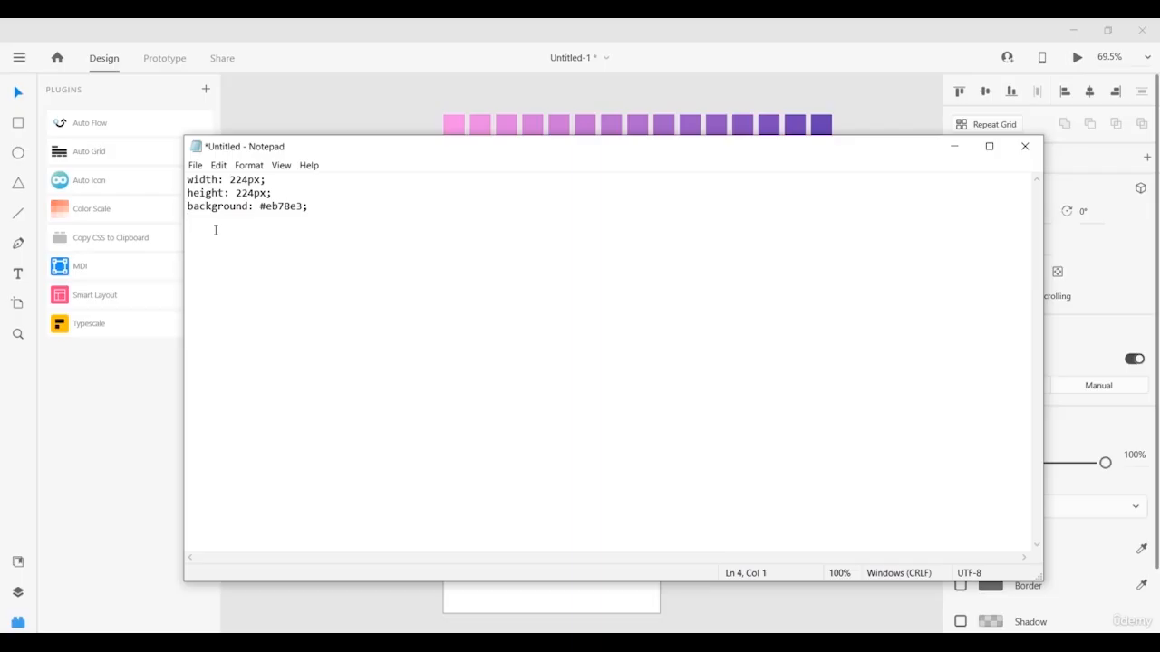
On the smart layout artboard, draw a rectangle with an ellipse below it and a triangle below that.
left_click(312, 120)
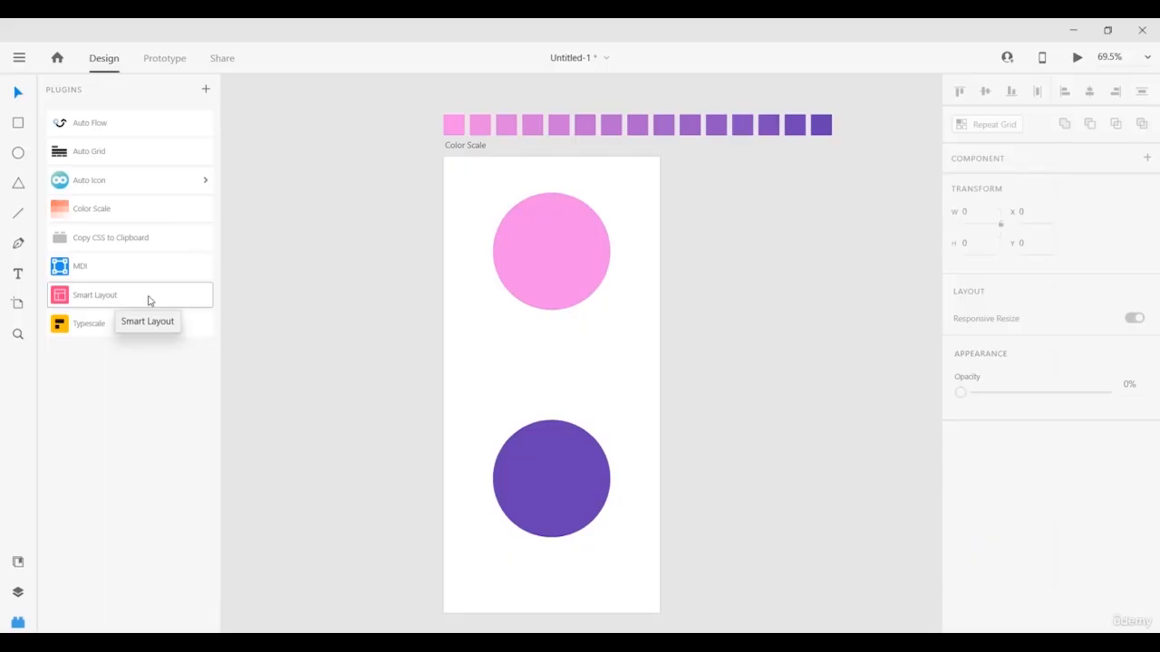
left_click_drag(279, 345, 688, 334)
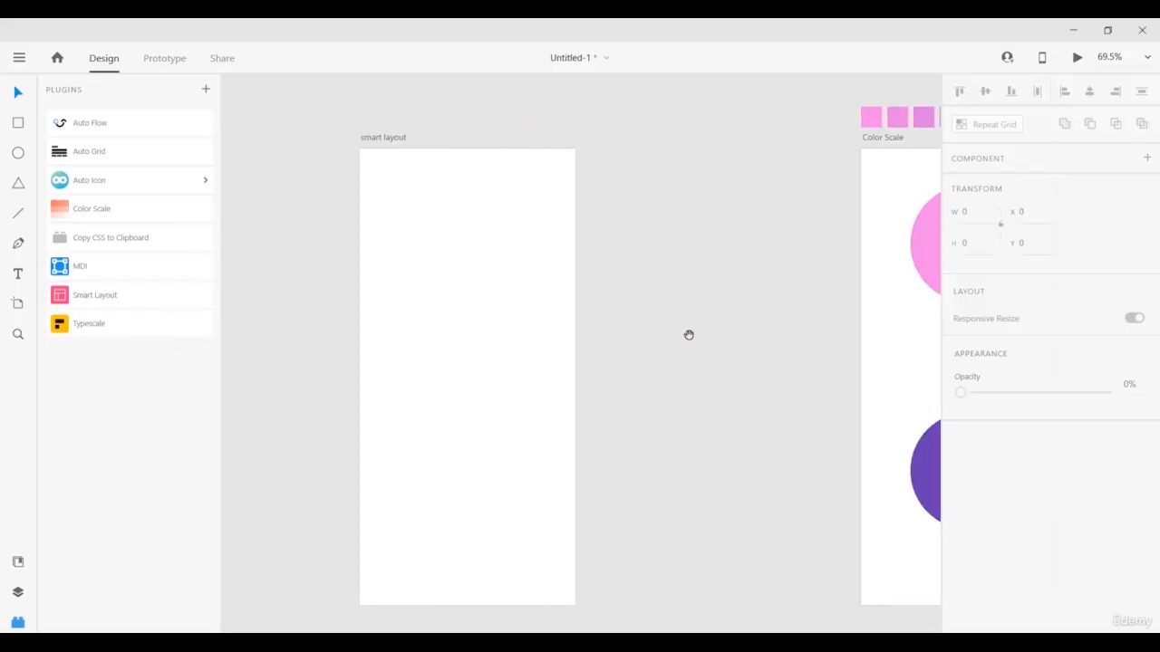
left_click_drag(537, 333, 681, 323)
left_click(675, 319)
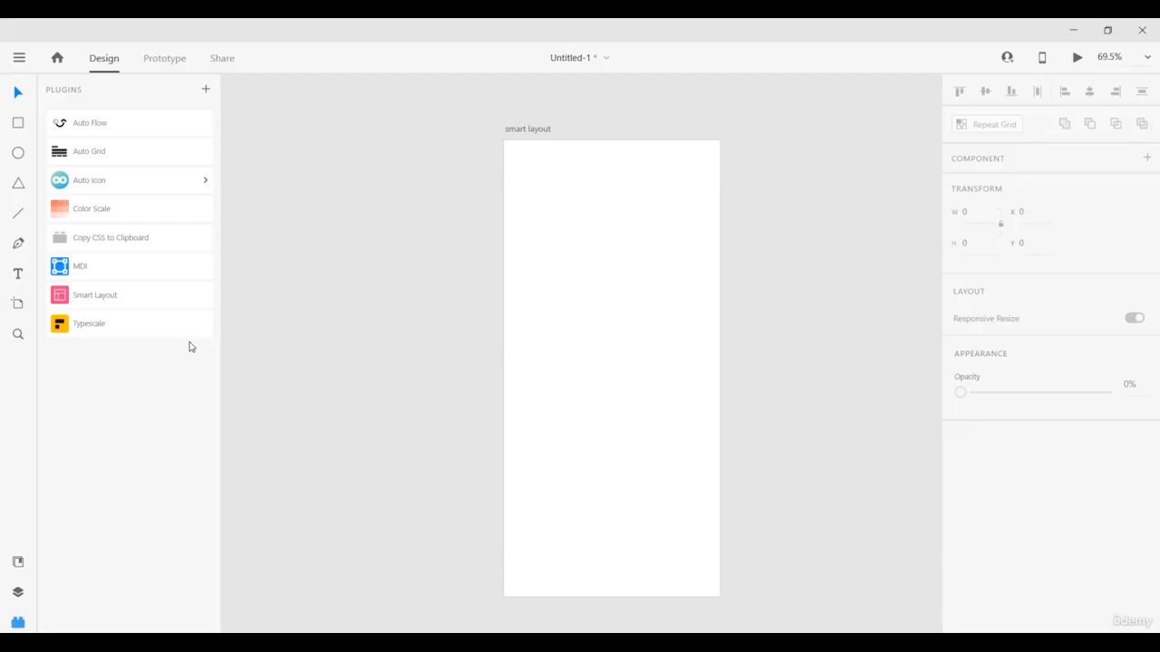
left_click(19, 126)
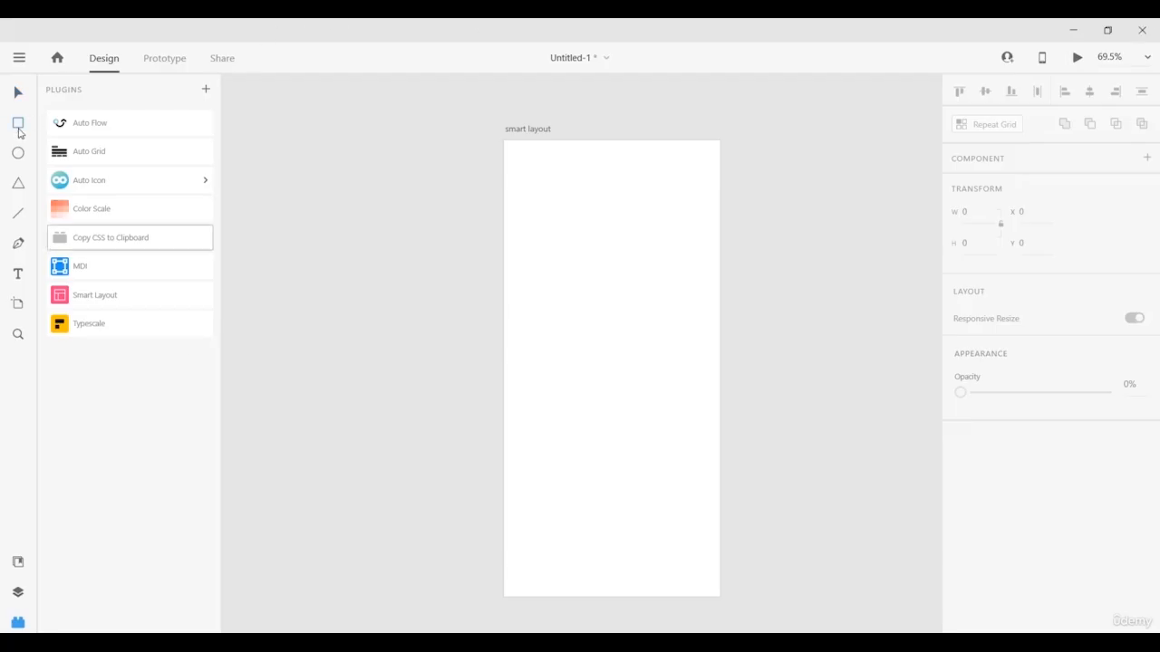
left_click_drag(536, 186, 693, 280)
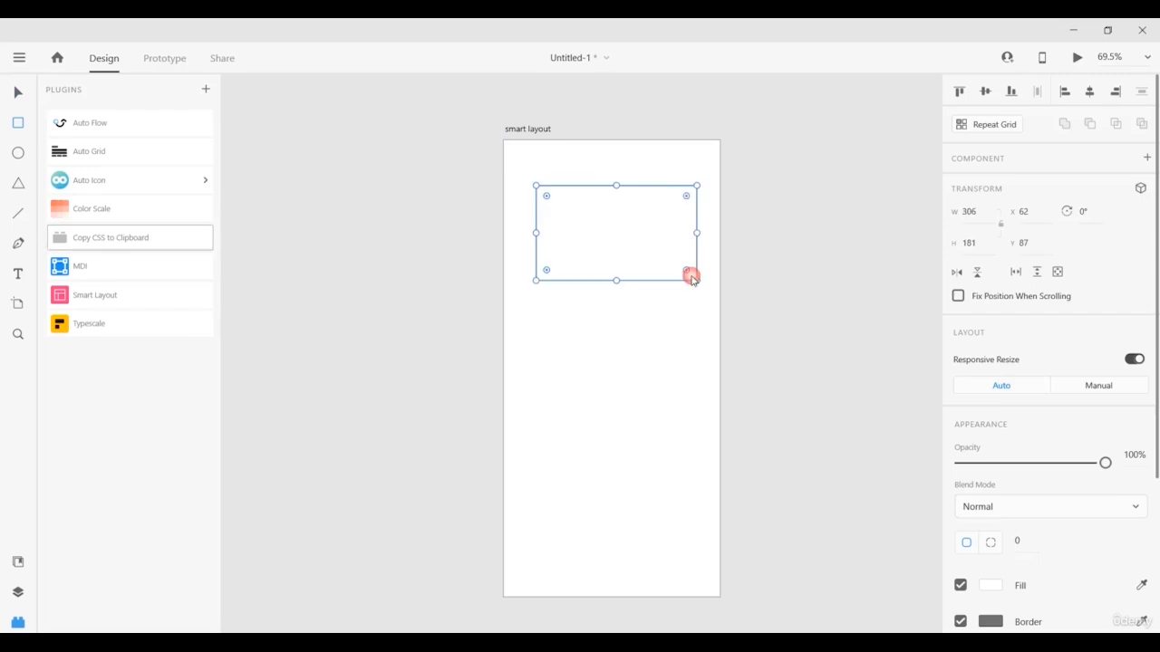
left_click(19, 153)
left_click_drag(562, 306, 689, 412)
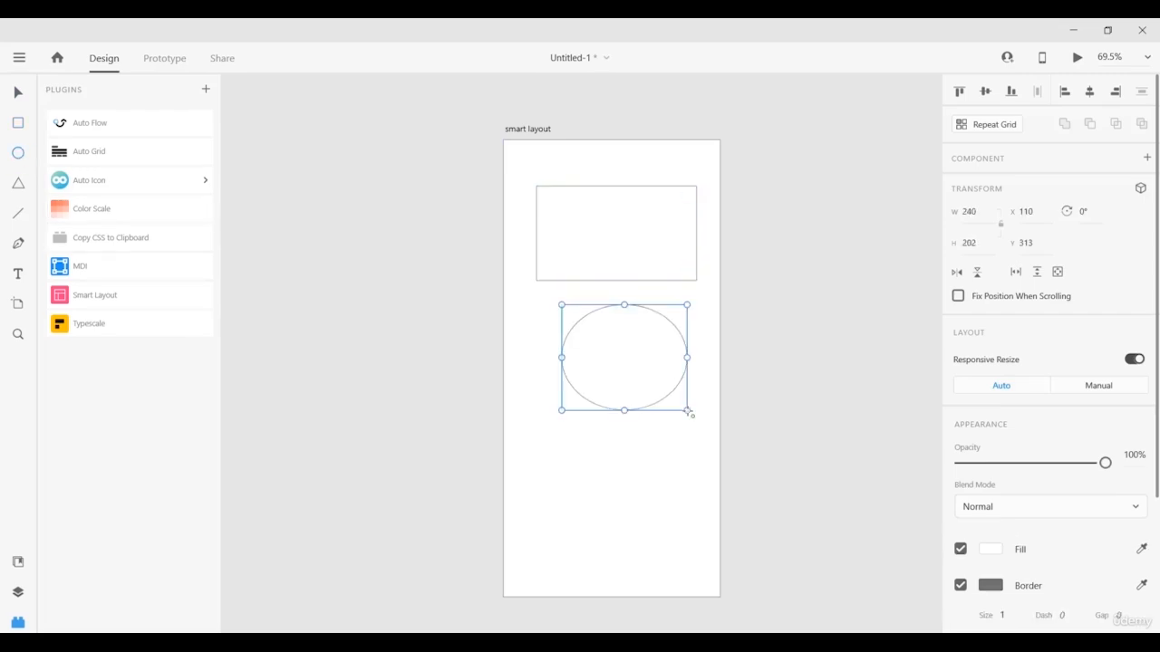
left_click(18, 182)
left_click_drag(586, 435, 678, 526)
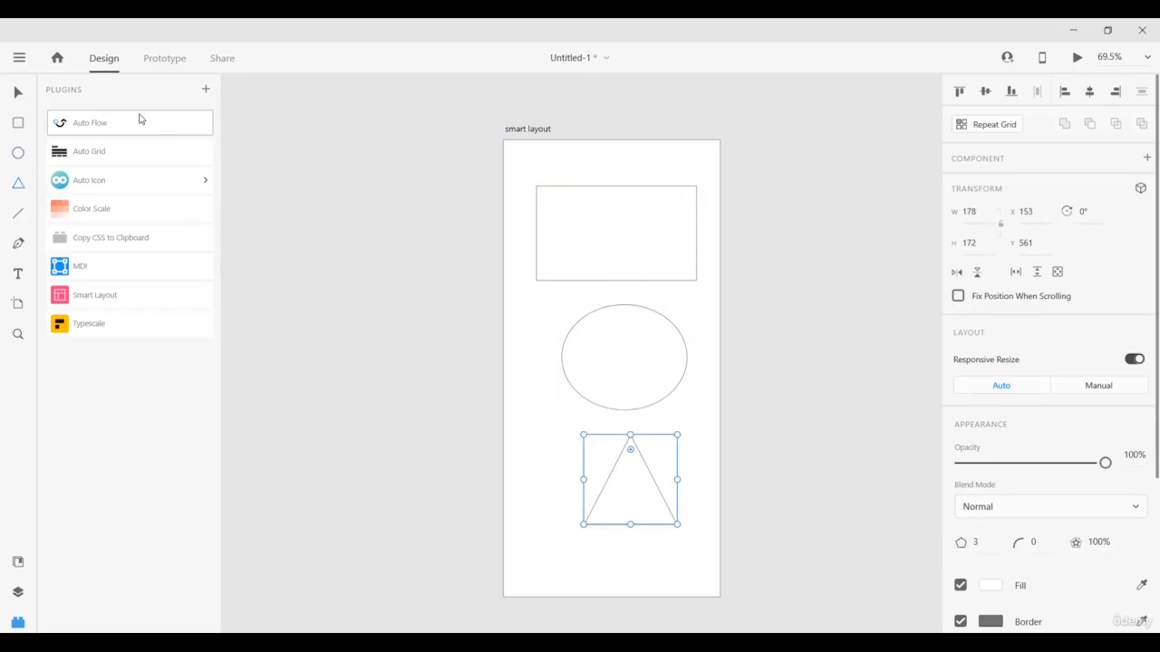
Marquee-select the rectangle, ellipse and triangle and launch the Smart Layout plugin.
left_click(18, 91)
left_click_drag(521, 166, 692, 565)
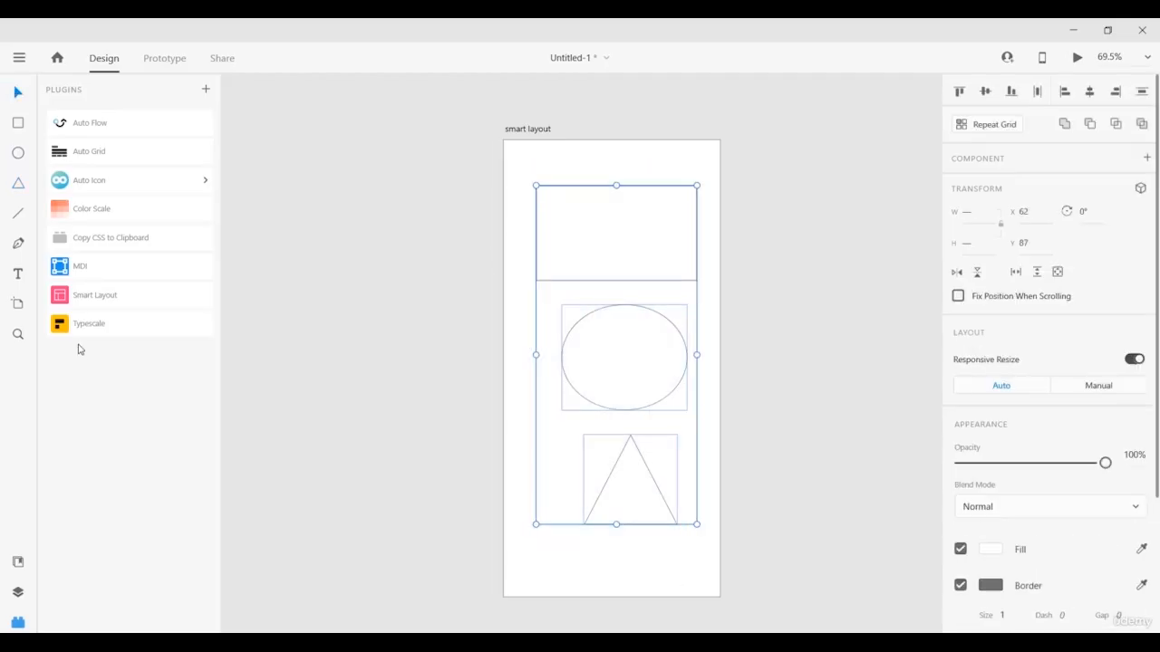
left_click(90, 299)
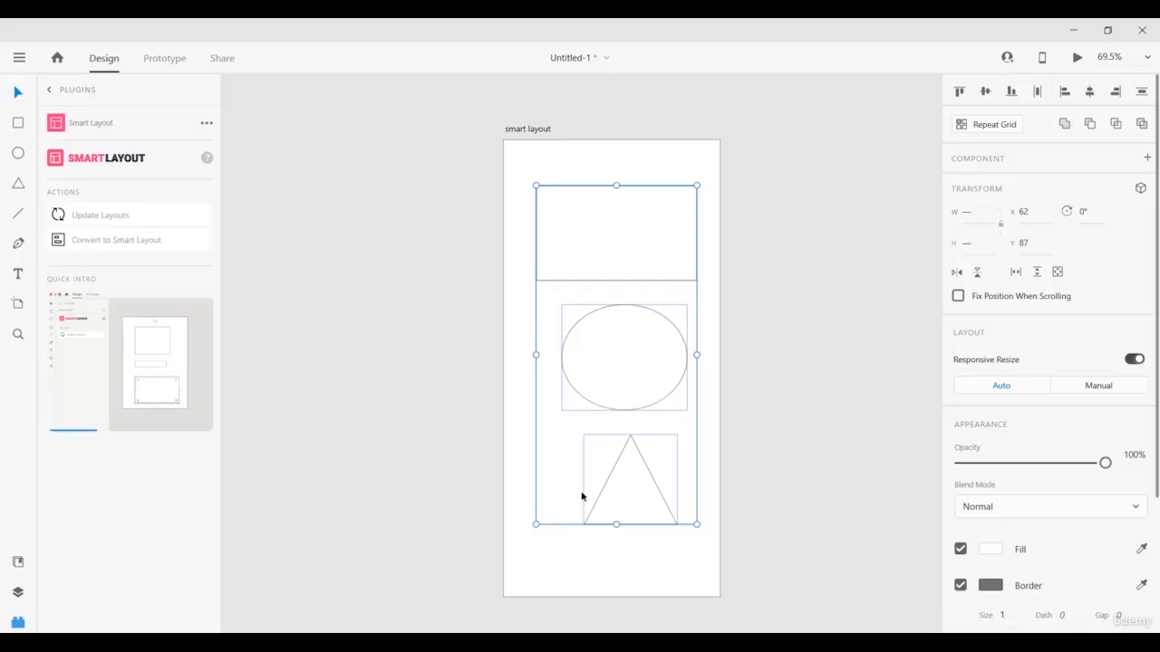
Convert the shapes to a vertical-stacking Smart Layout with 10 px gap, then show the Layers list.
left_click(86, 243)
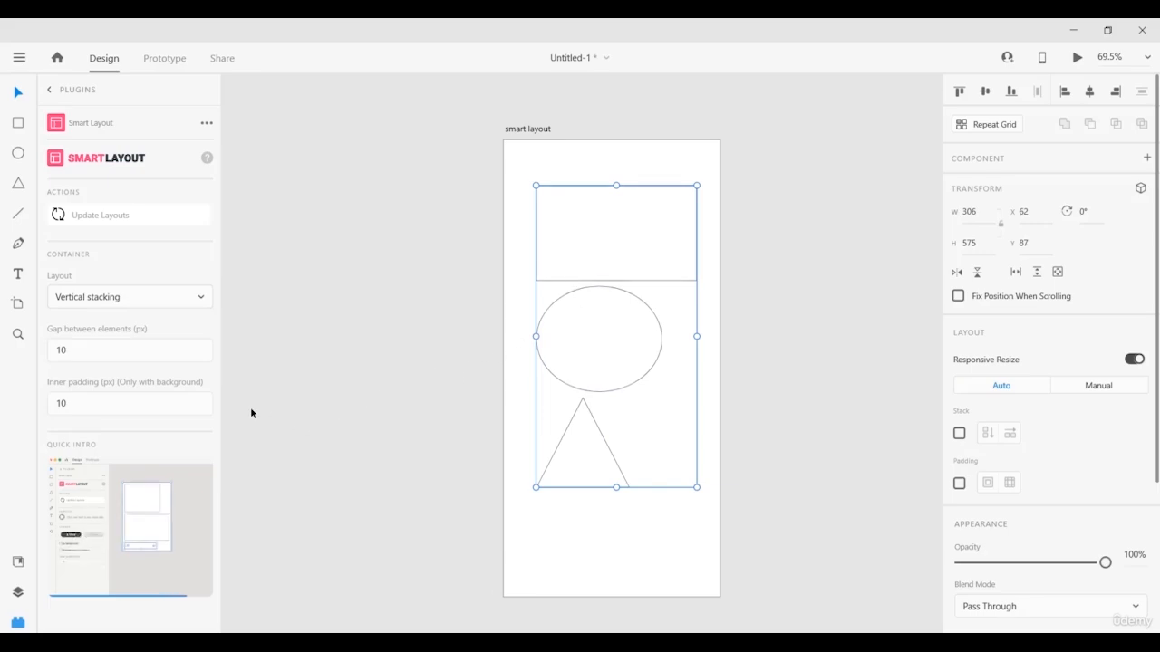
left_click(17, 592)
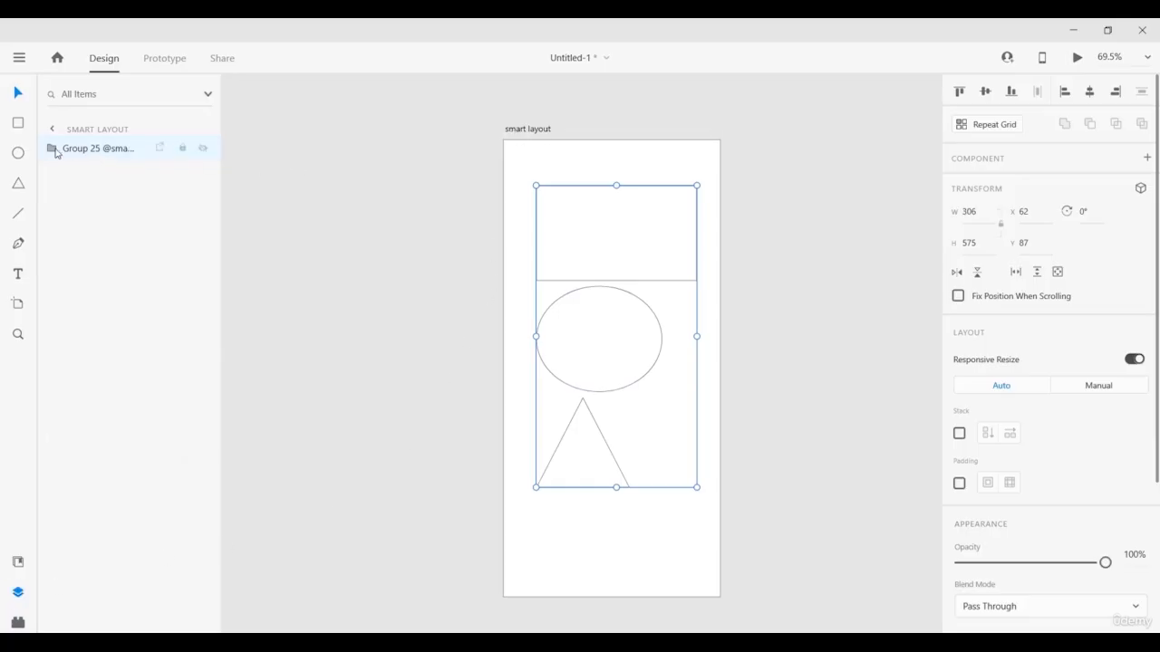
Expand and collapse Group 25 in Layers, then return to the installed plugins list.
left_click(53, 149)
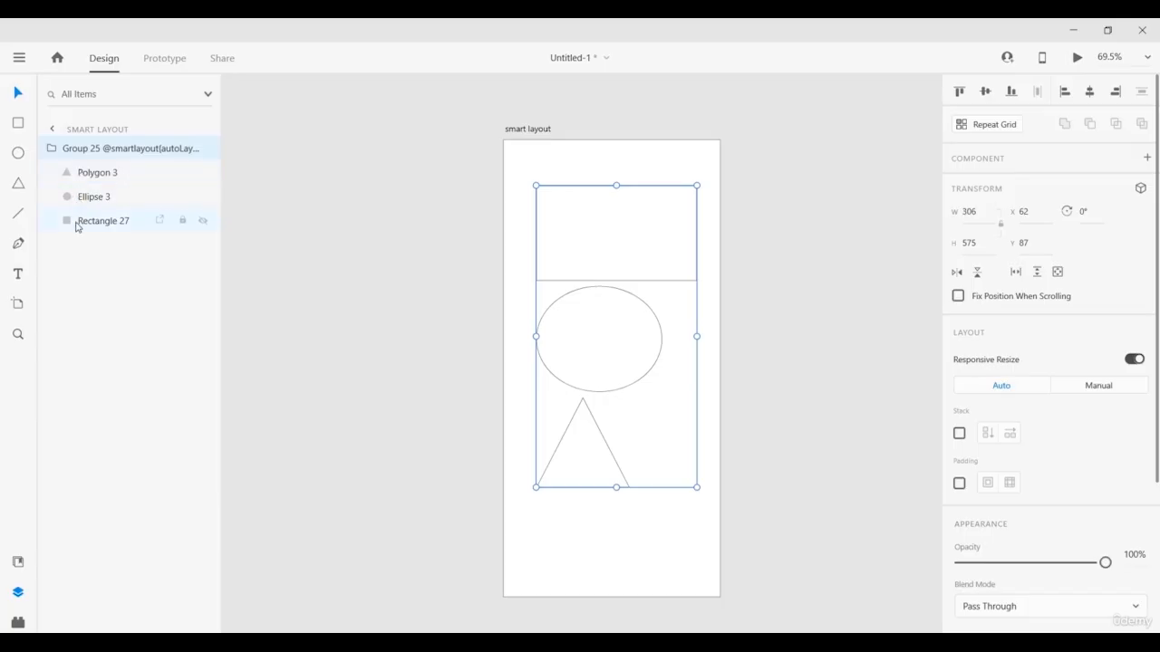
left_click(52, 149)
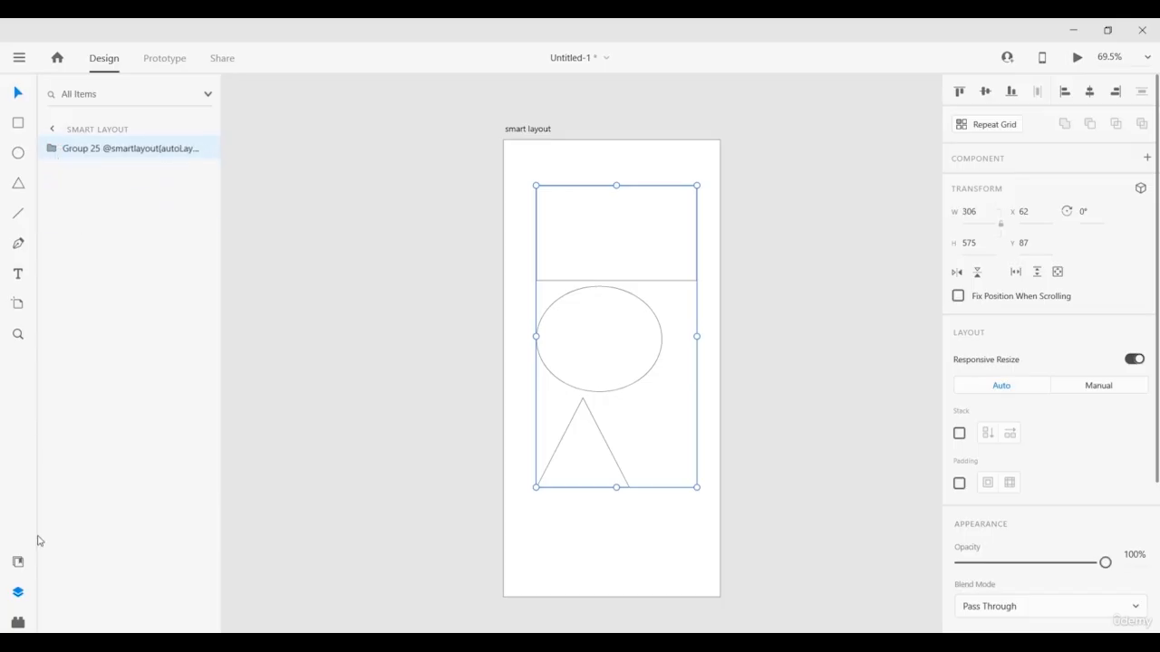
left_click(24, 626)
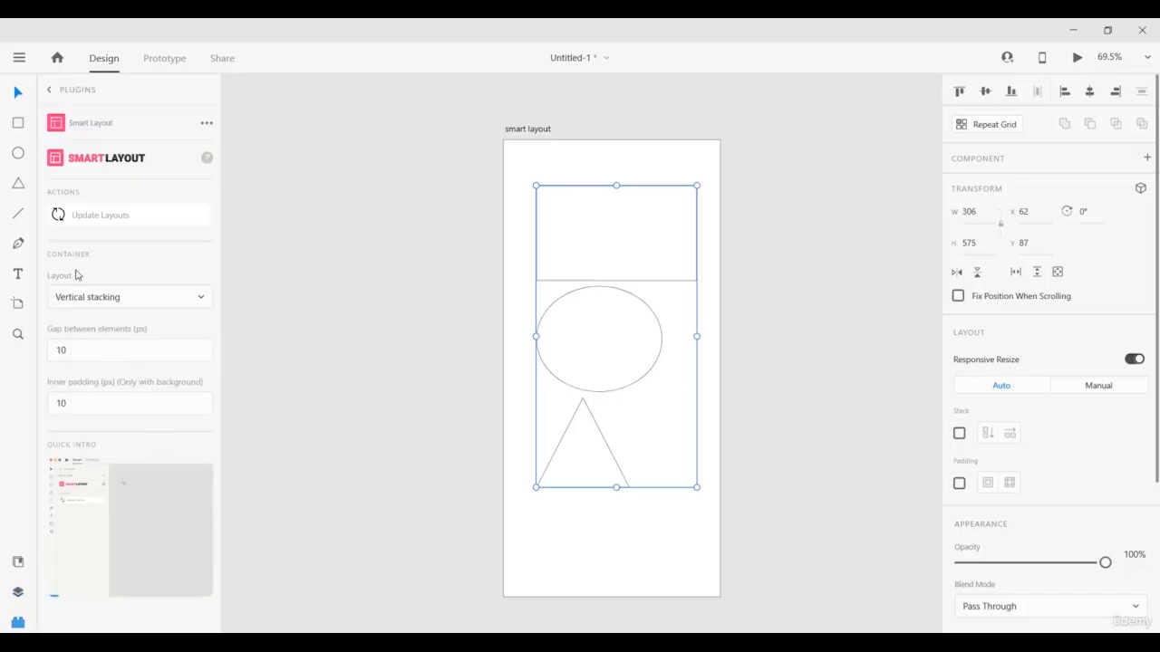
left_click(49, 90)
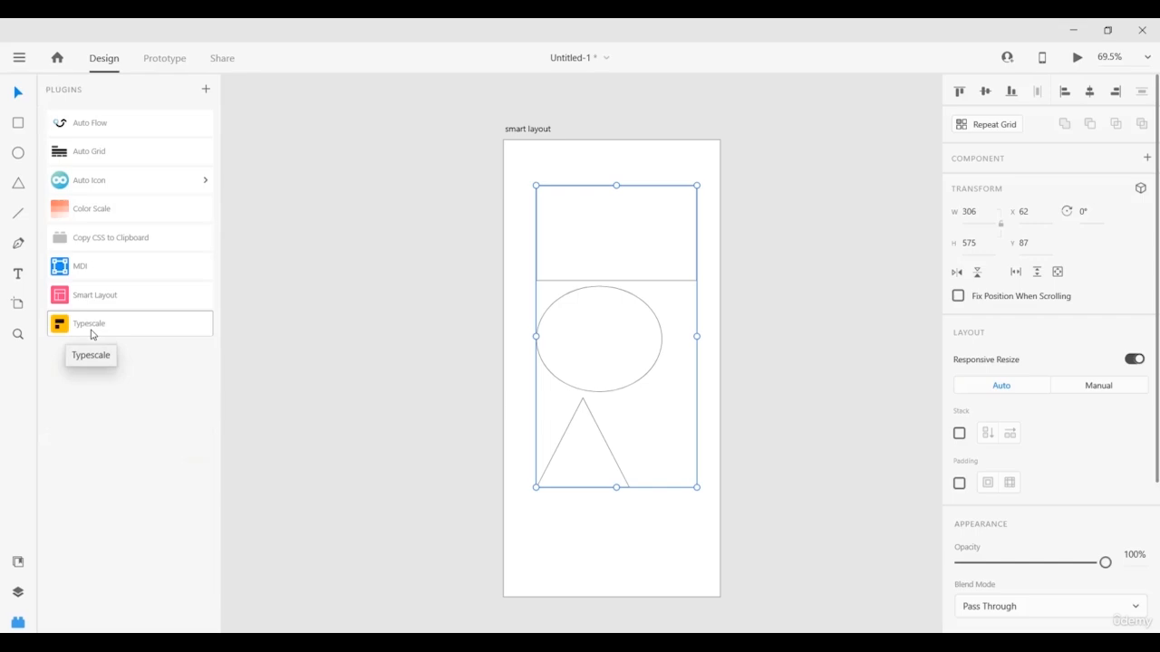
Delete the shape group and place a 'Hello world' text at the artboard's centre.
key("Delete")
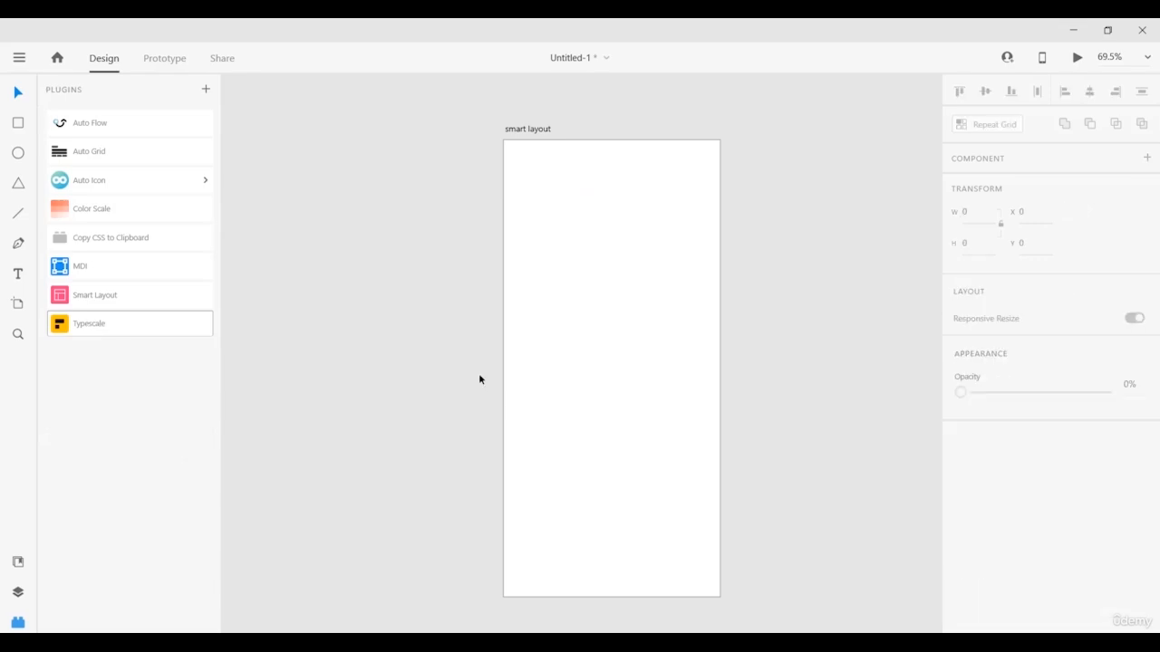
left_click(88, 324)
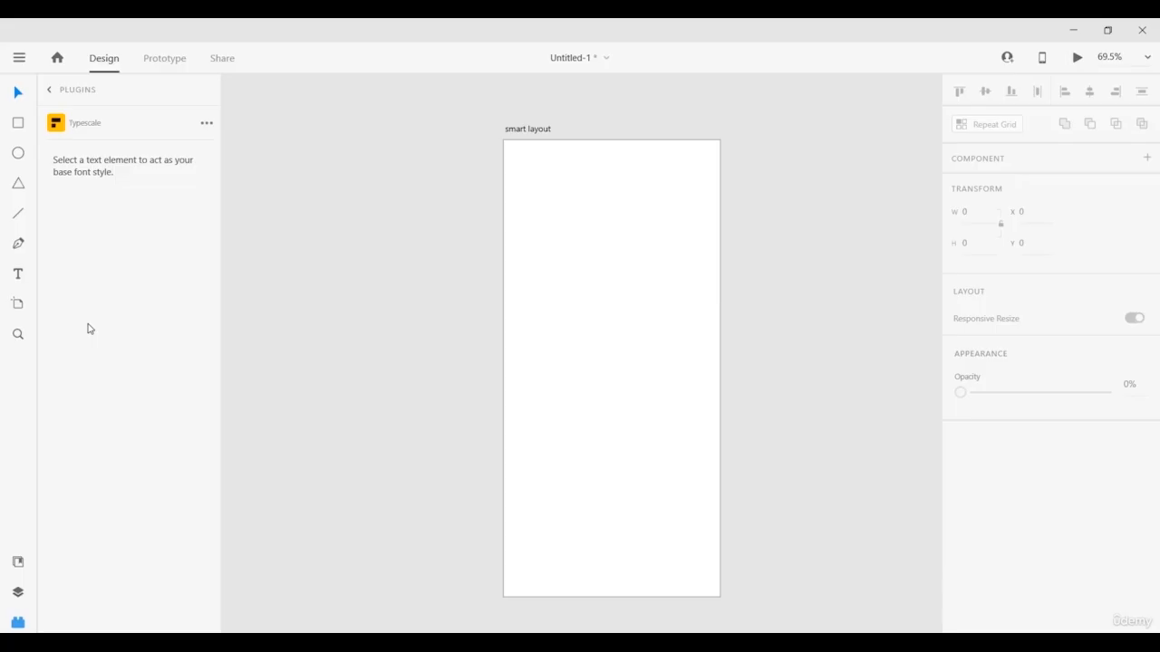
left_click(17, 273)
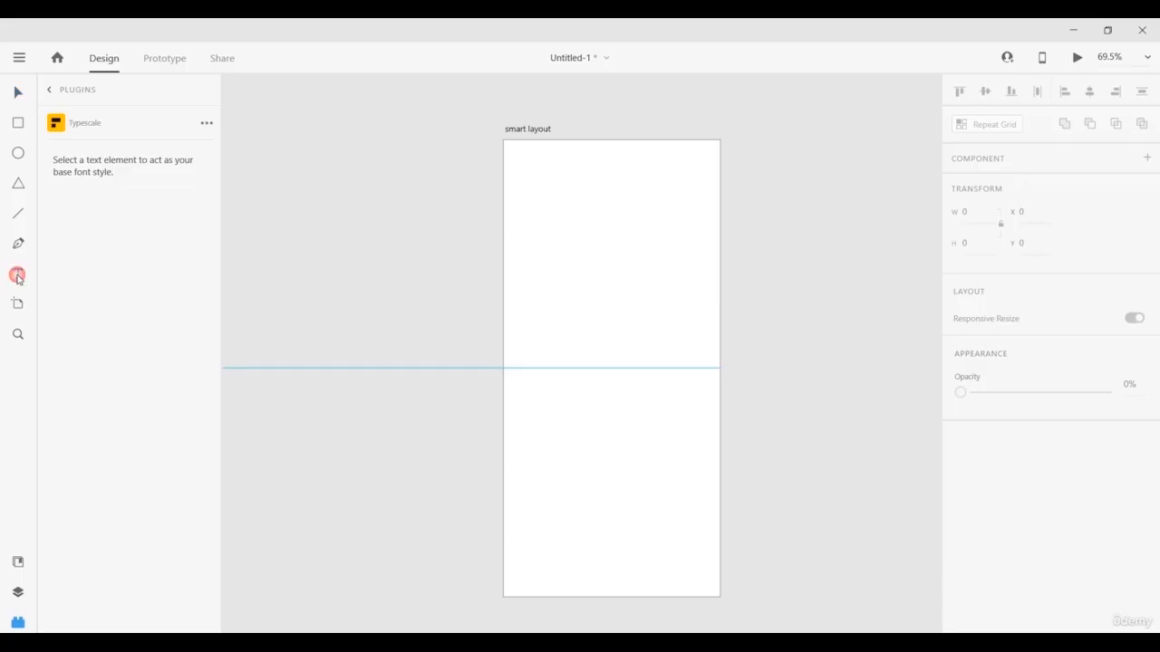
left_click(554, 304)
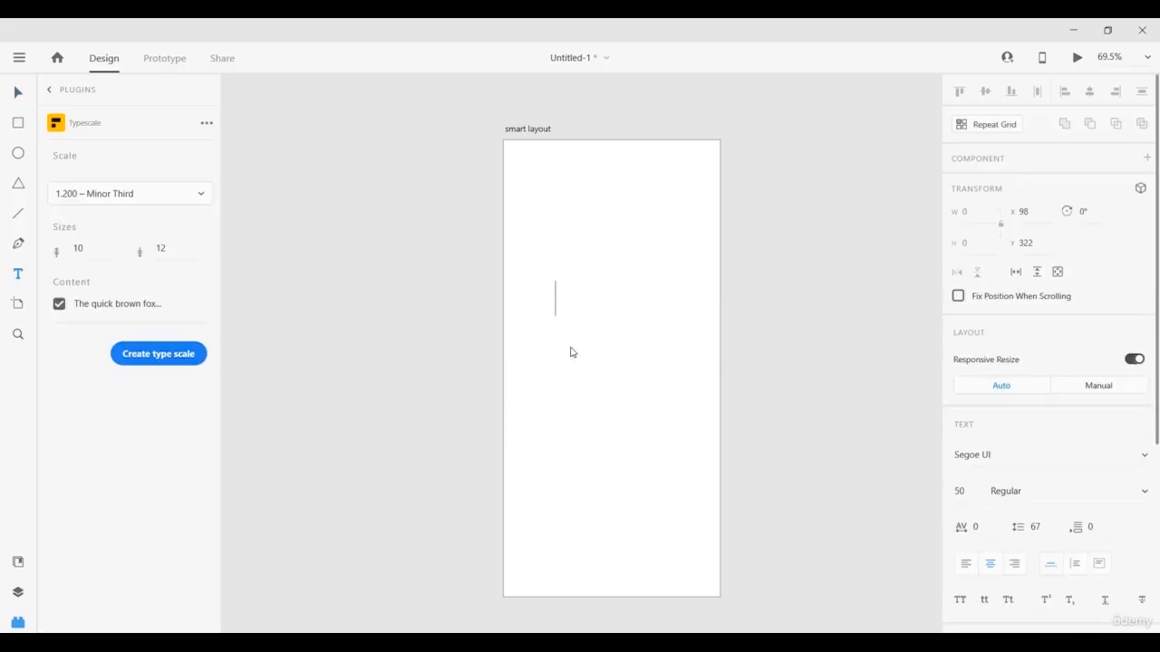
type("Hello")
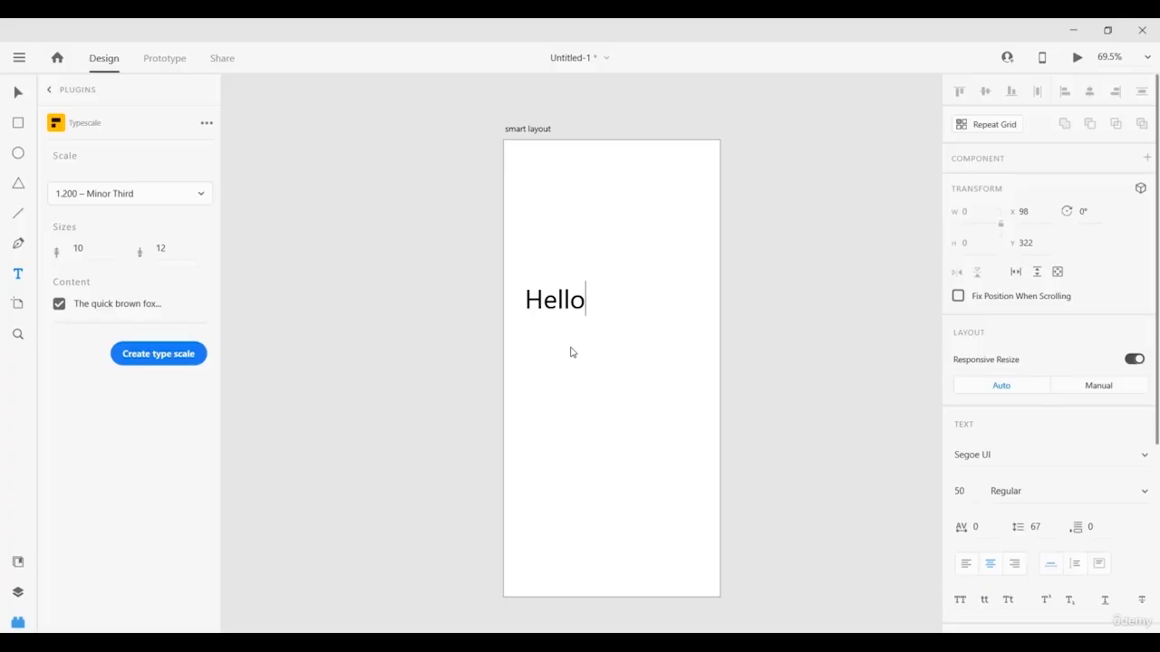
type(" world")
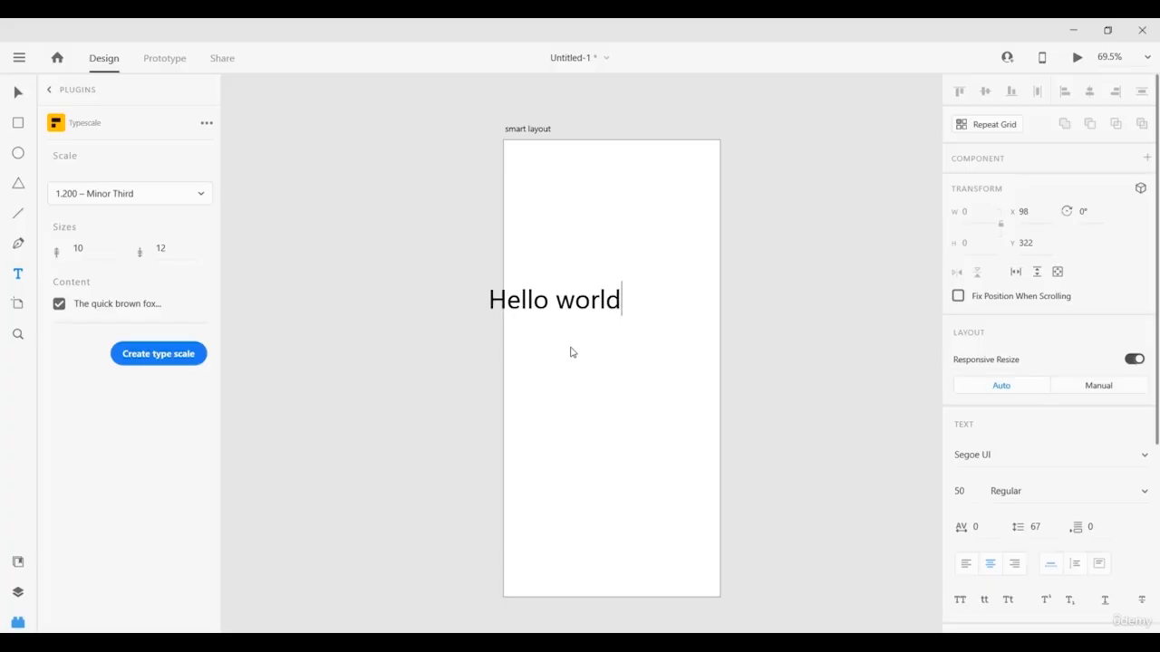
key("Escape")
left_click_drag(538, 301, 598, 290)
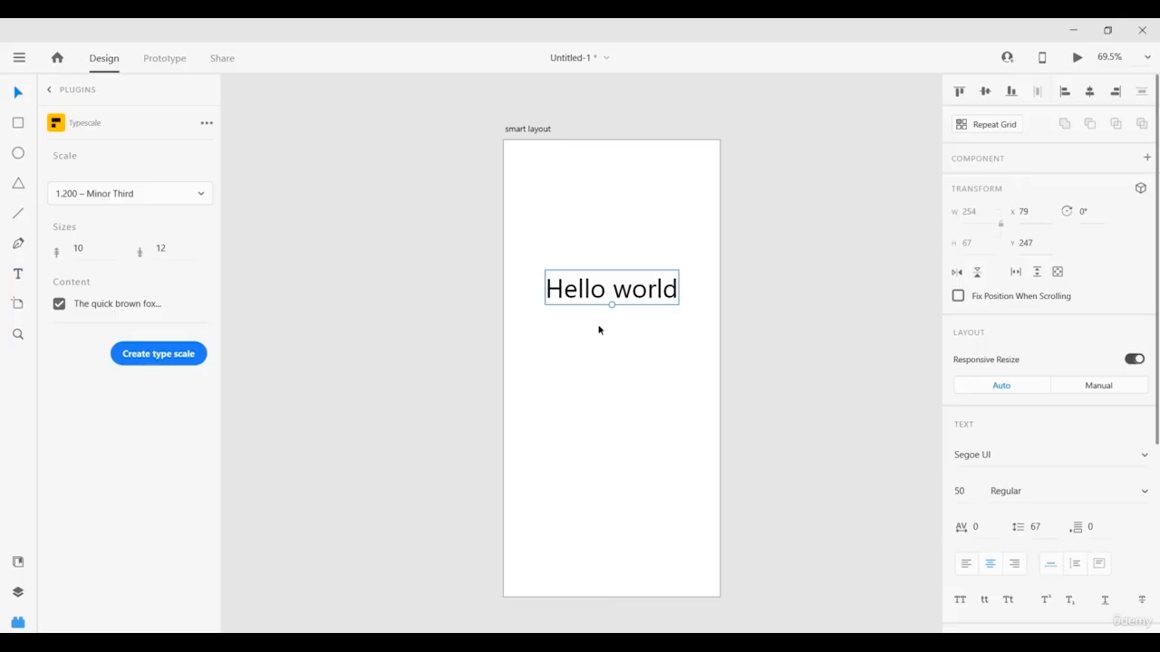
Generate a Minor Third (1.200) Typescale of 'Hello world' without the sample sentence, then undo it.
left_click(60, 305)
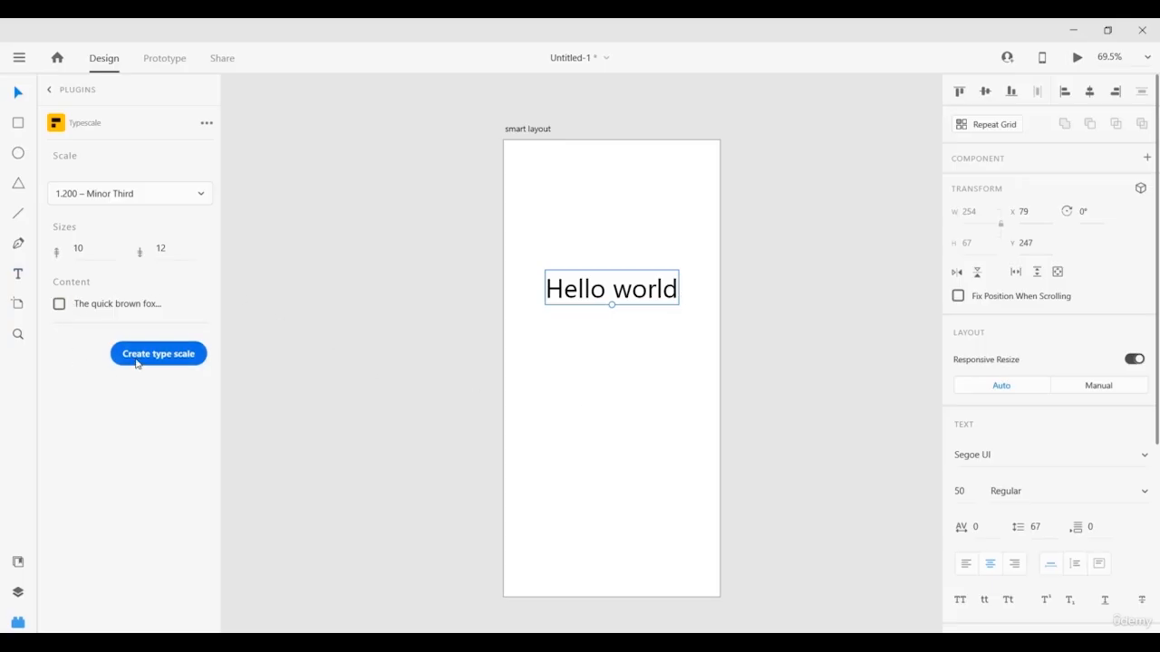
left_click(111, 195)
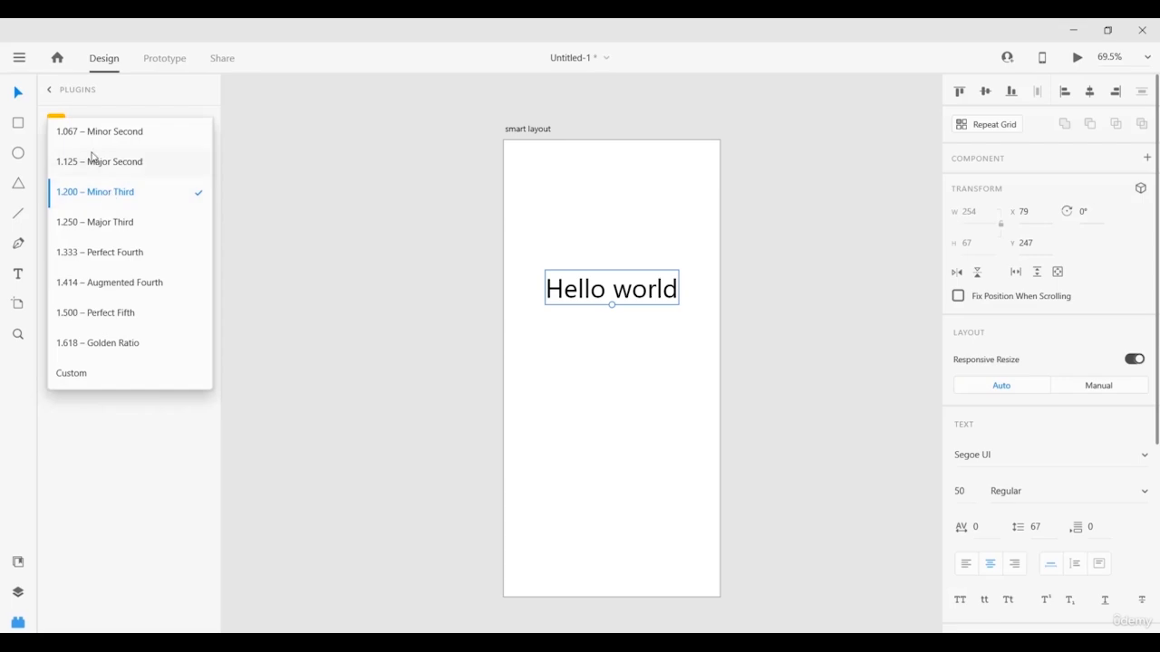
left_click(134, 412)
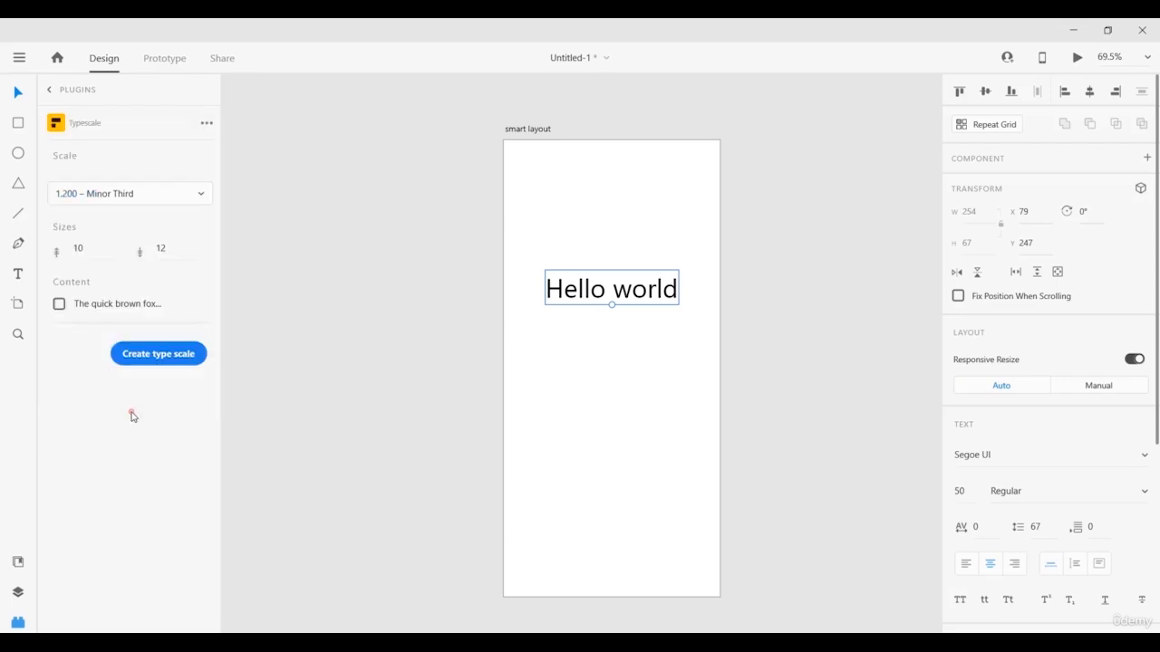
left_click(165, 250)
left_click(167, 281)
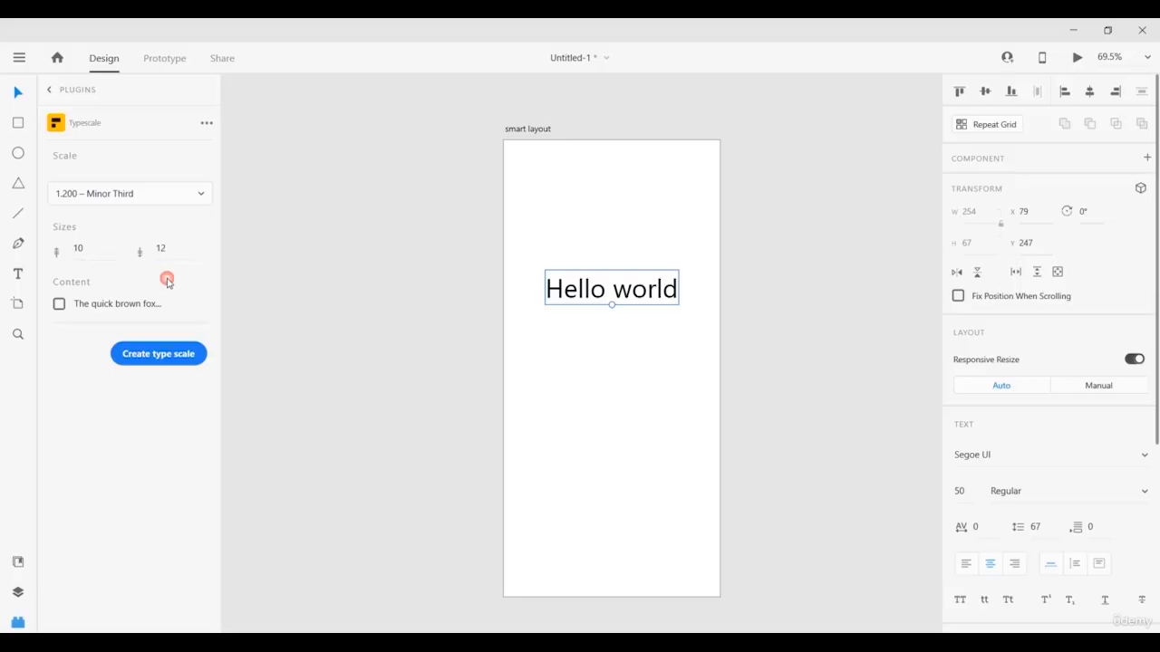
left_click(163, 355)
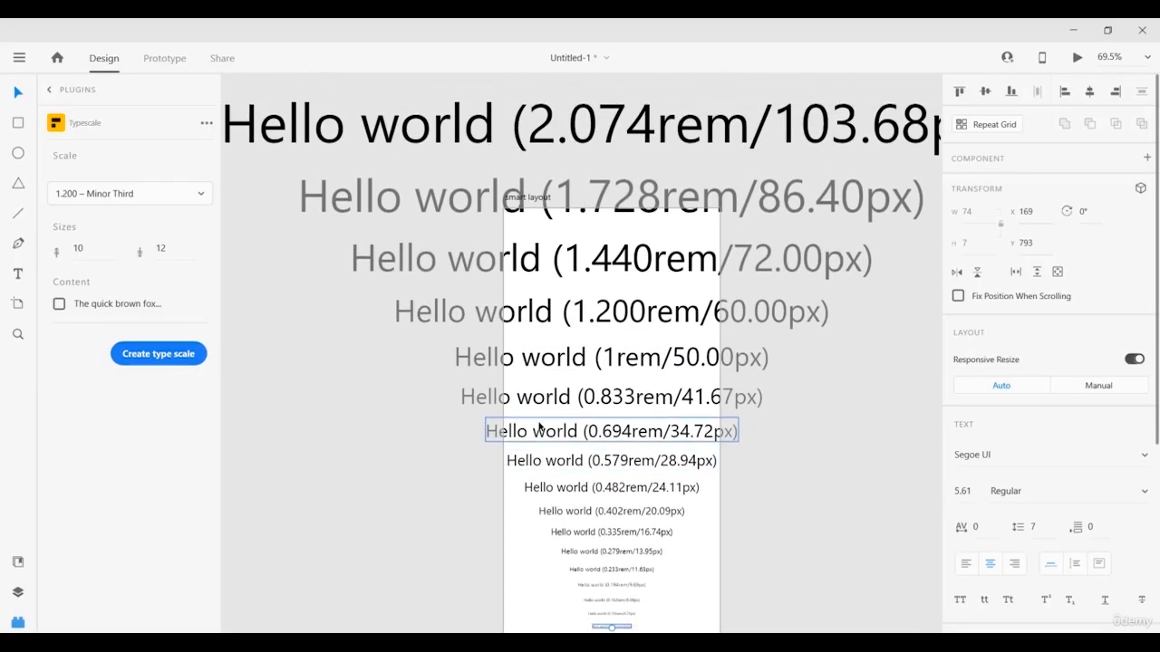
scroll(539, 426, "down", 5)
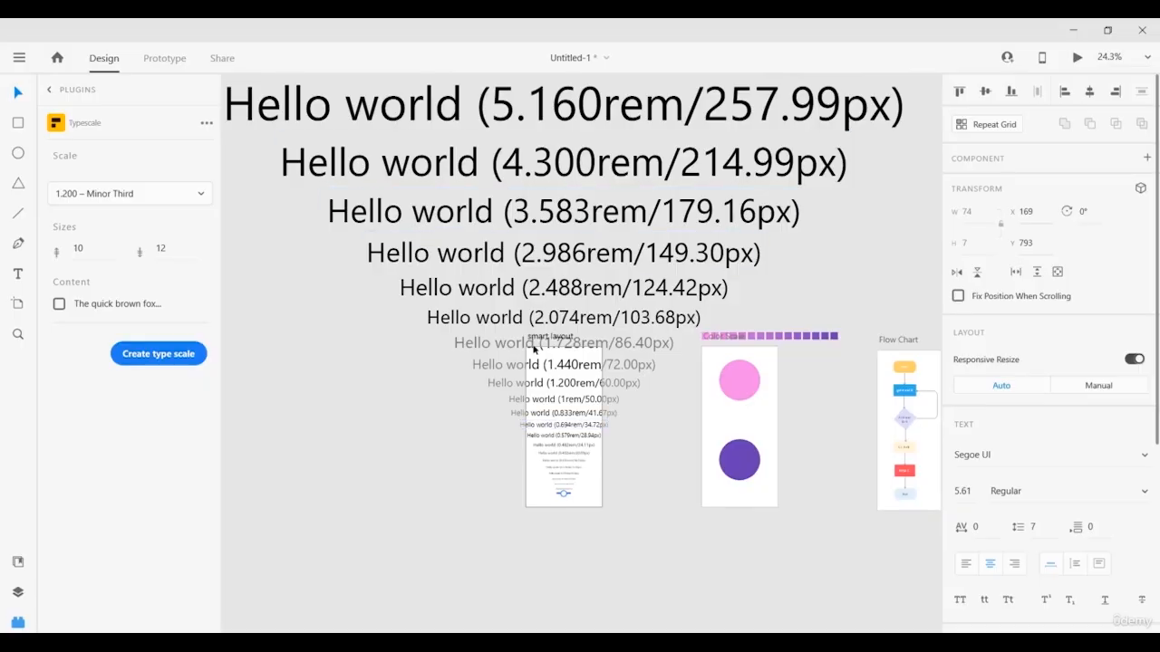
scroll(453, 349, "up", 3)
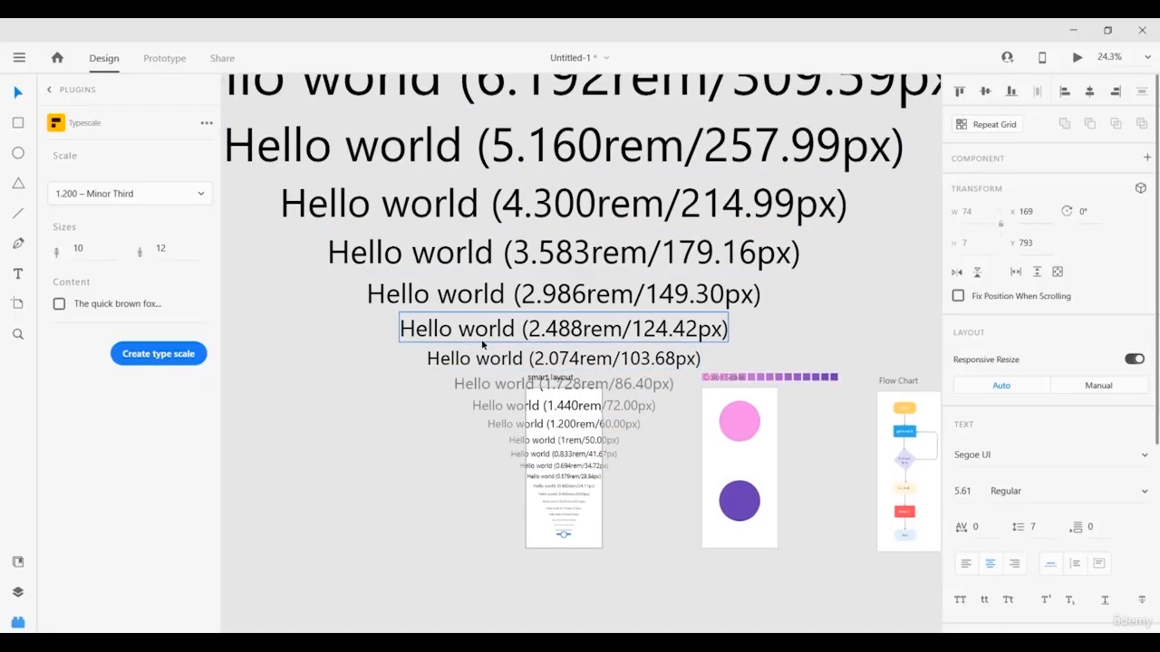
scroll(425, 349, "down", 1)
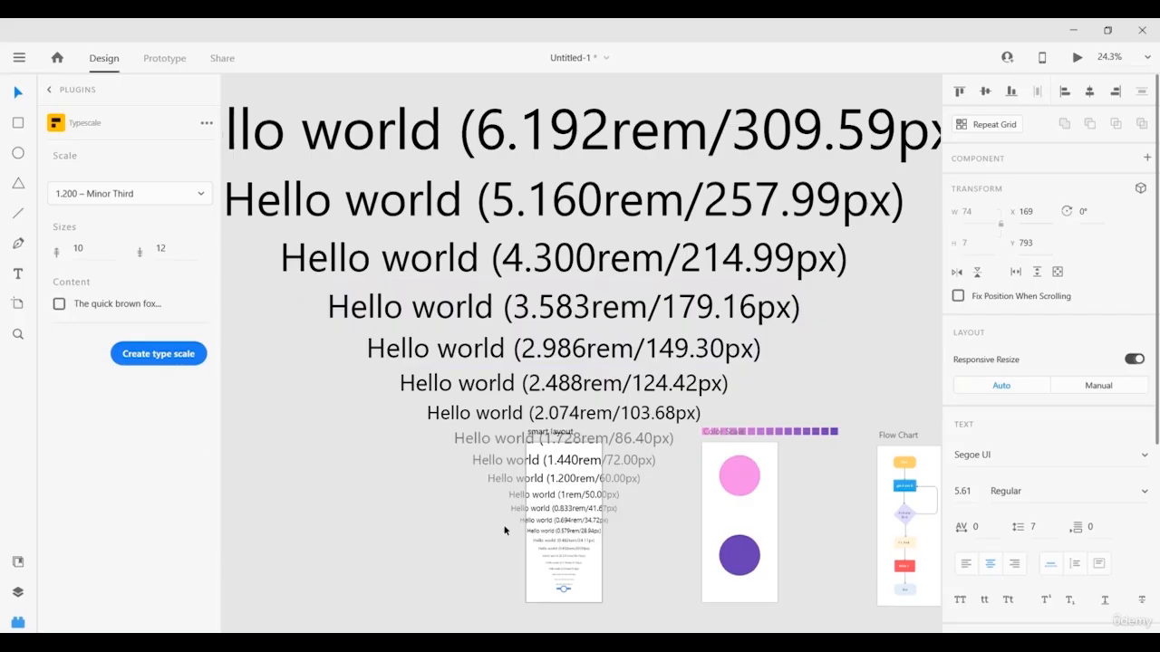
key("ctrl+z")
Create the Minor Third type scale using 'The quick brown fox…' sample lines, then return to the plugins list.
scroll(575, 549, "up", 5)
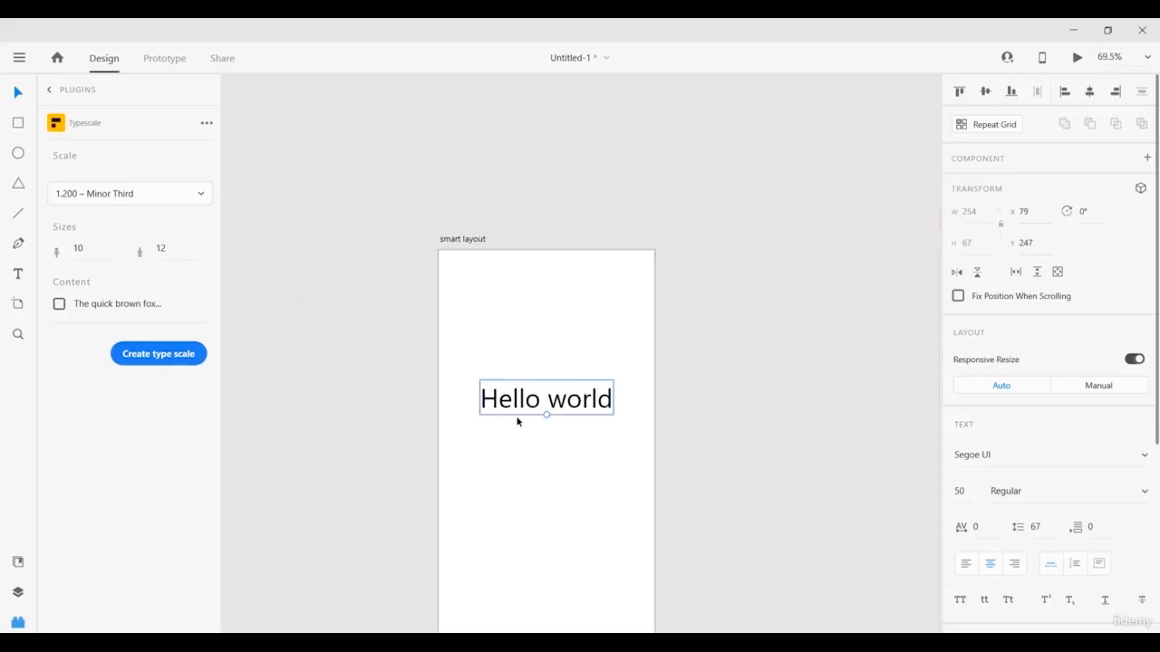
left_click(58, 305)
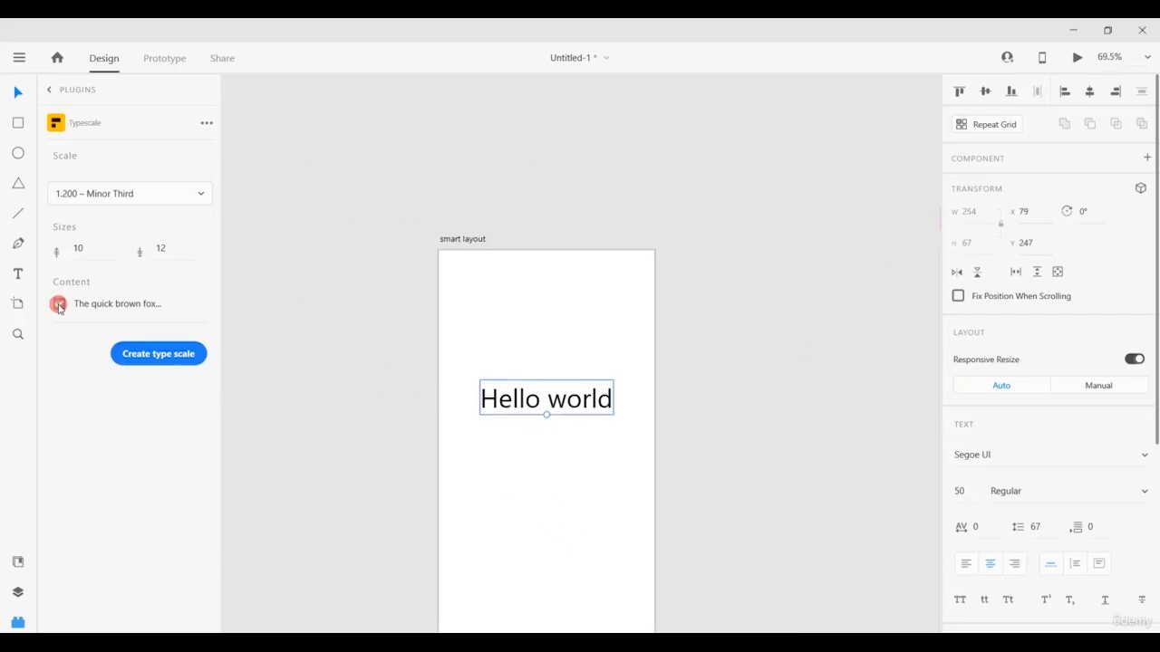
left_click(152, 360)
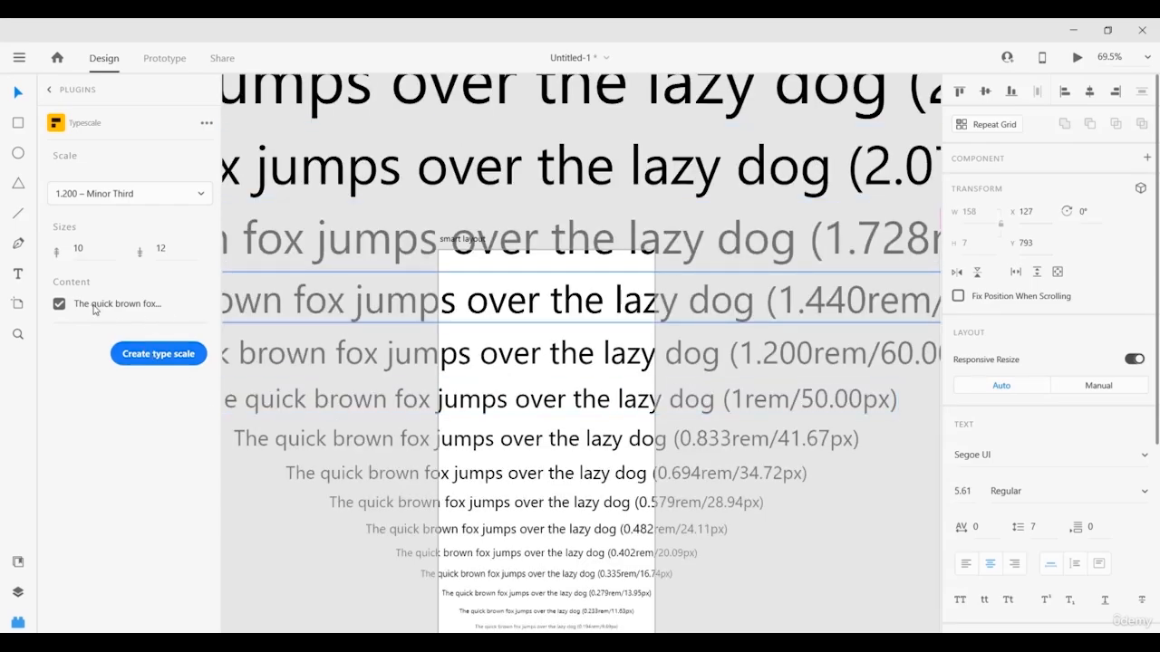
scroll(495, 318, "down", 3)
scroll(495, 317, "down", 3)
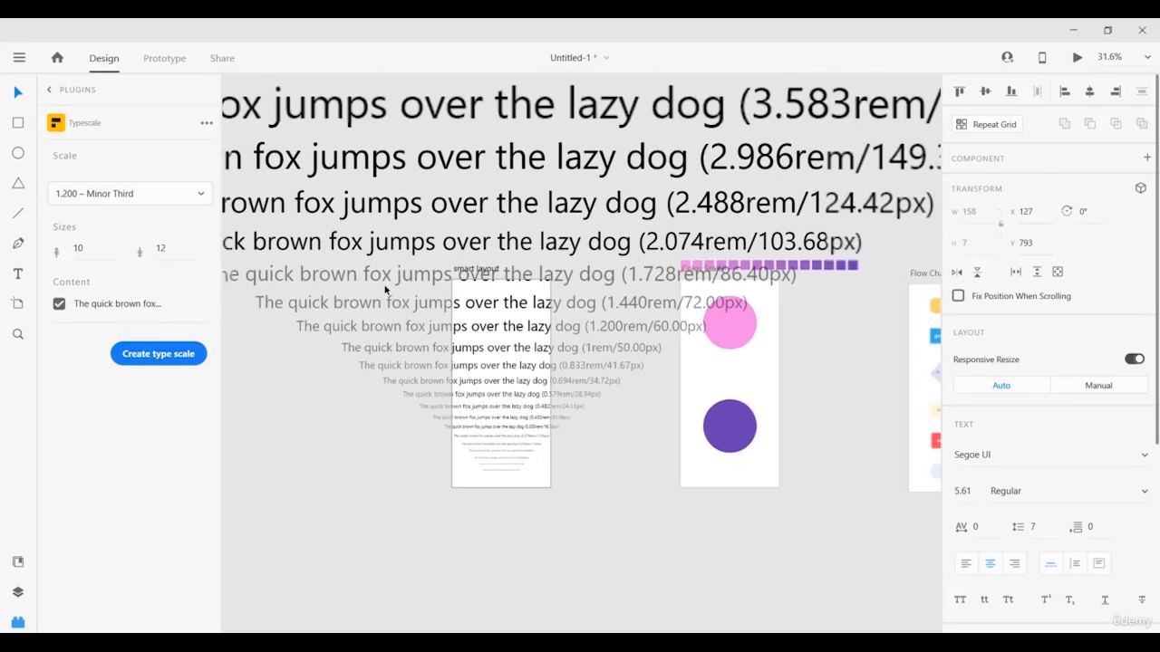
scroll(540, 252, "down", 4)
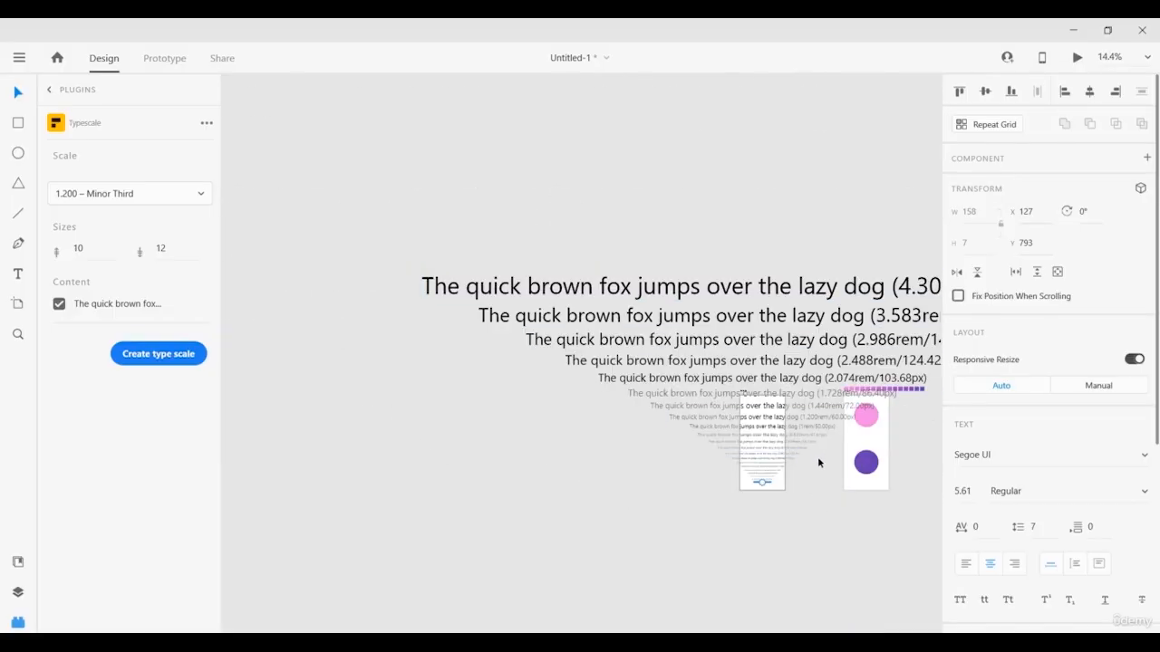
scroll(818, 463, "up", 5)
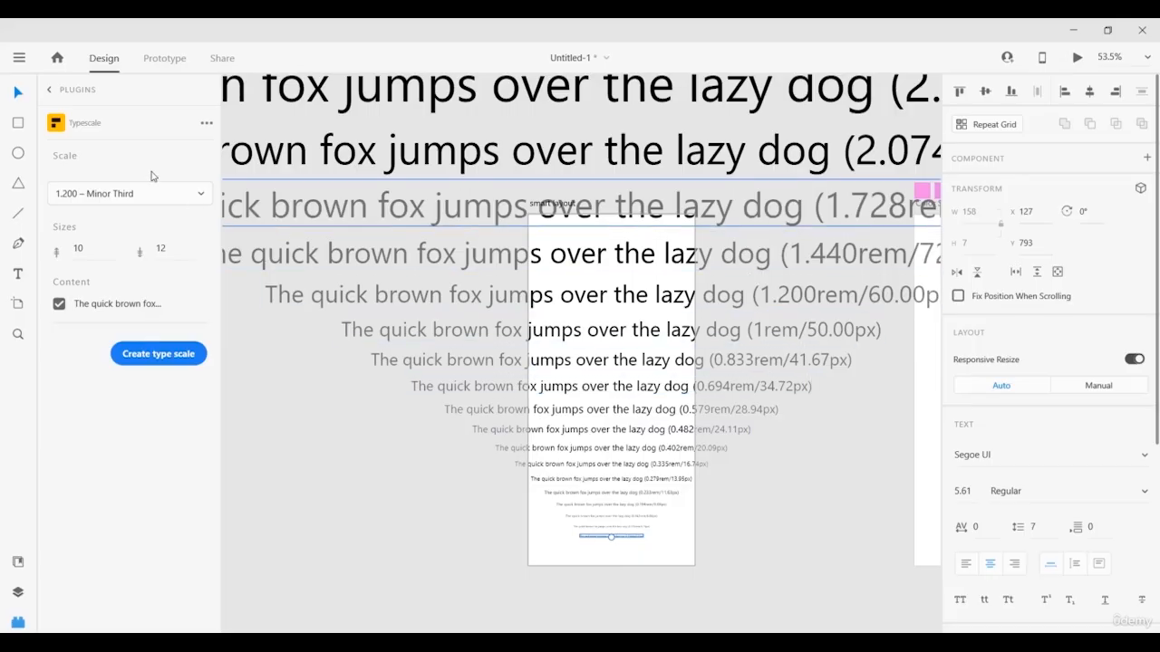
left_click(44, 93)
left_click(44, 92)
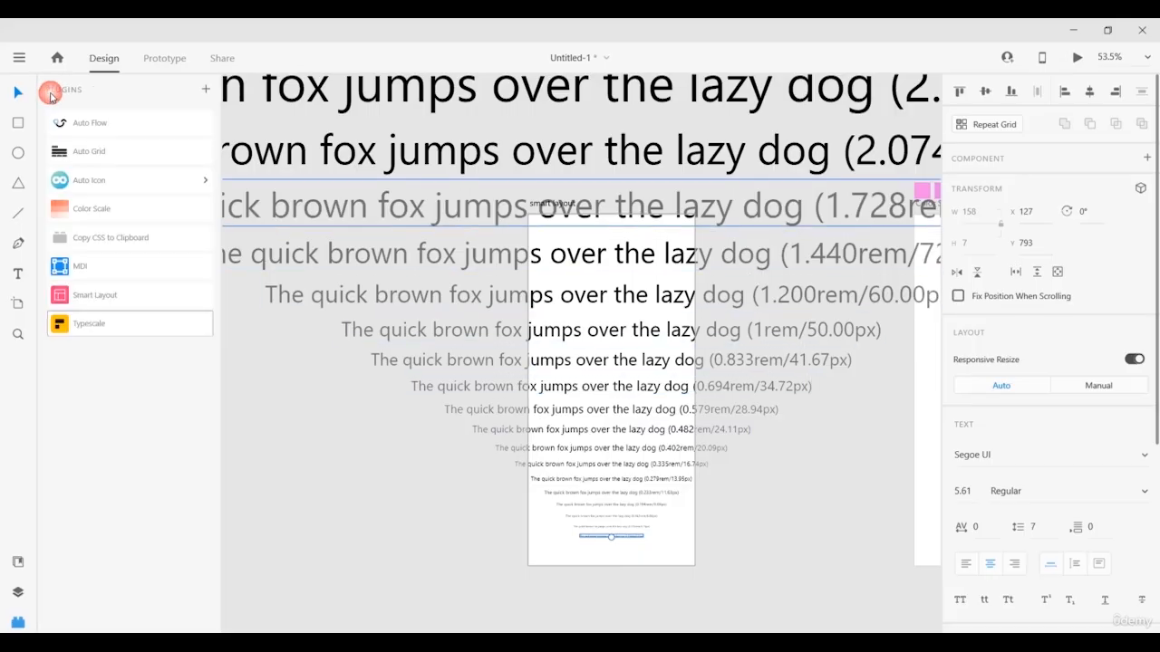